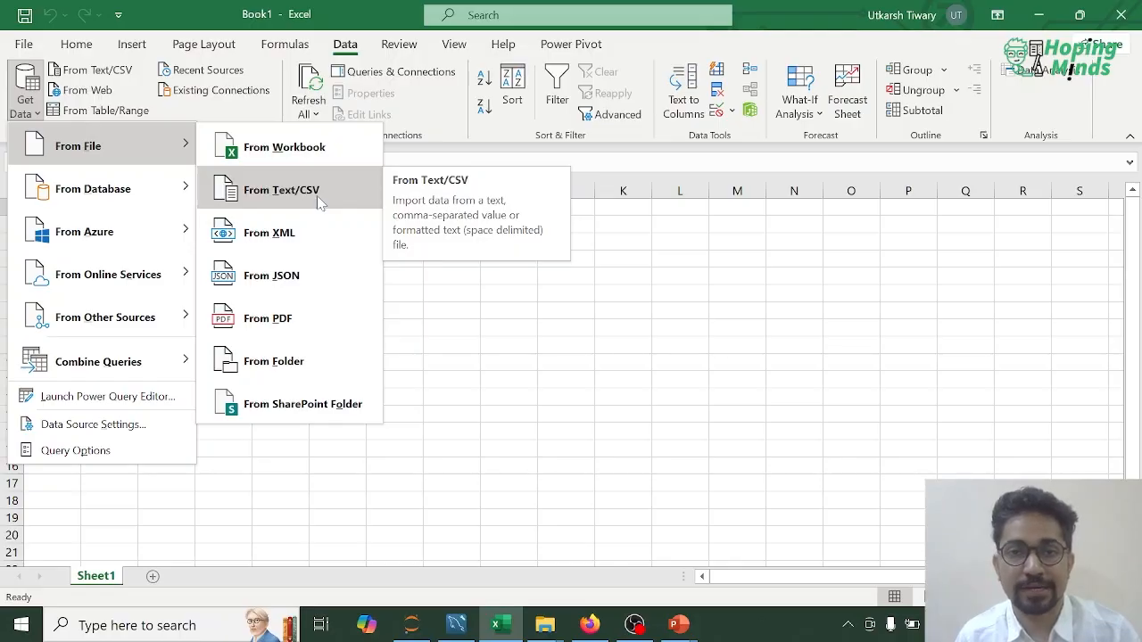
mouse_move(145, 198)
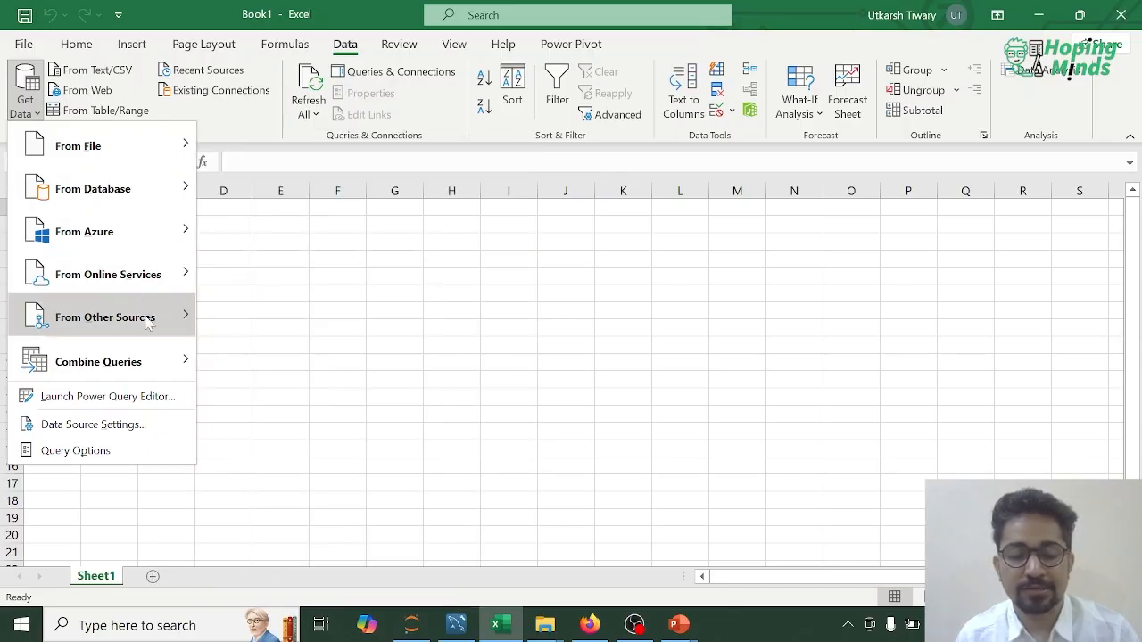
mouse_move(149, 323)
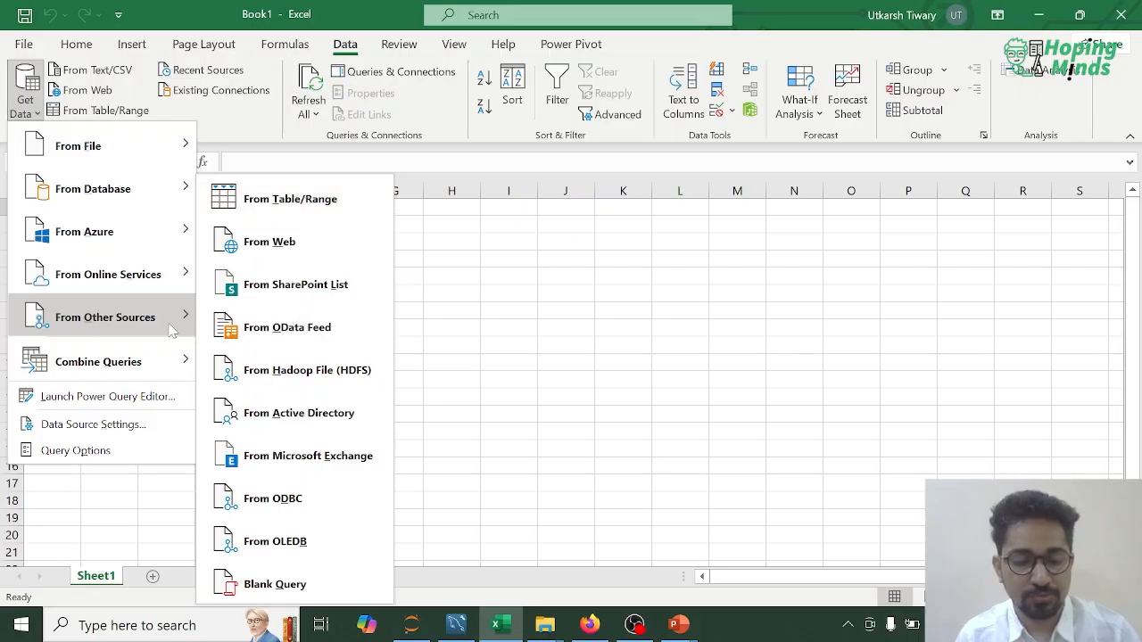
click(298, 497)
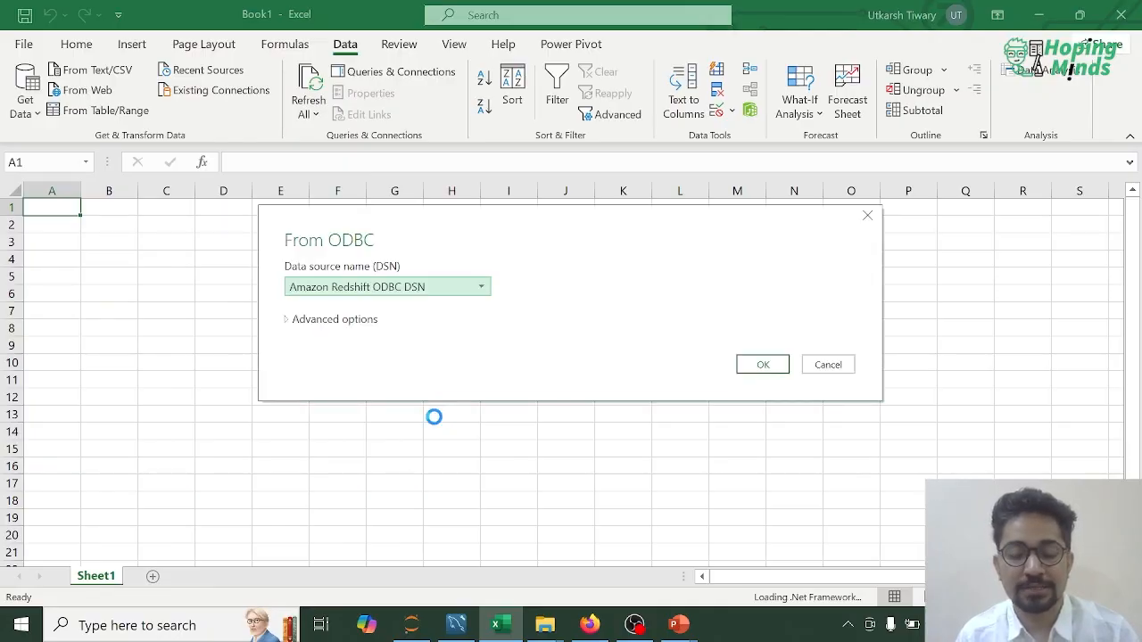
click(489, 289)
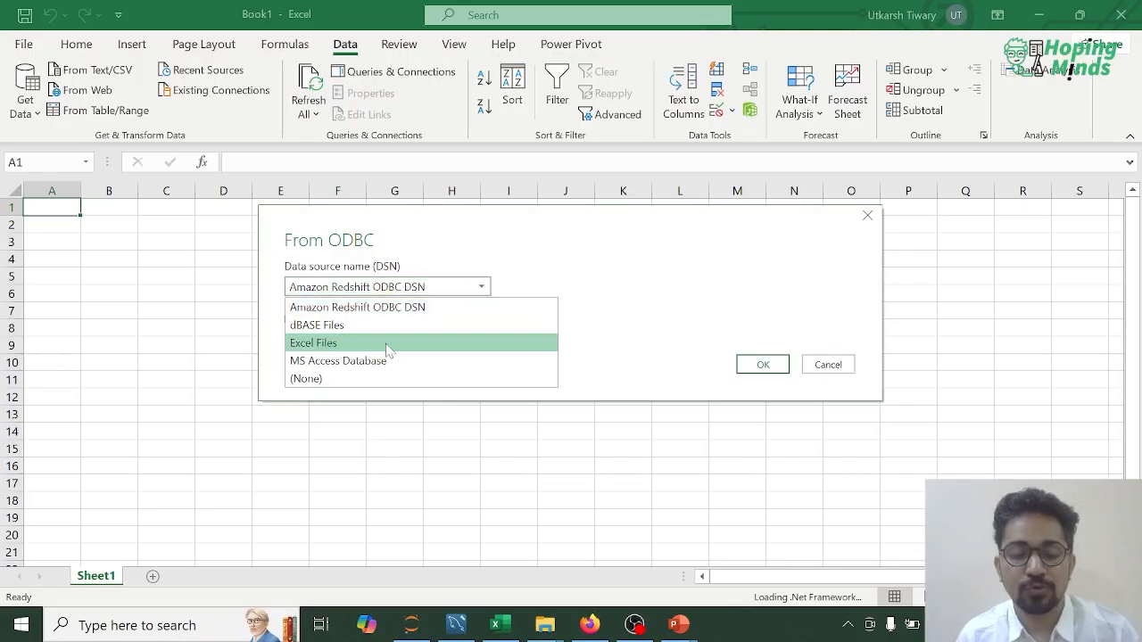
click(831, 367)
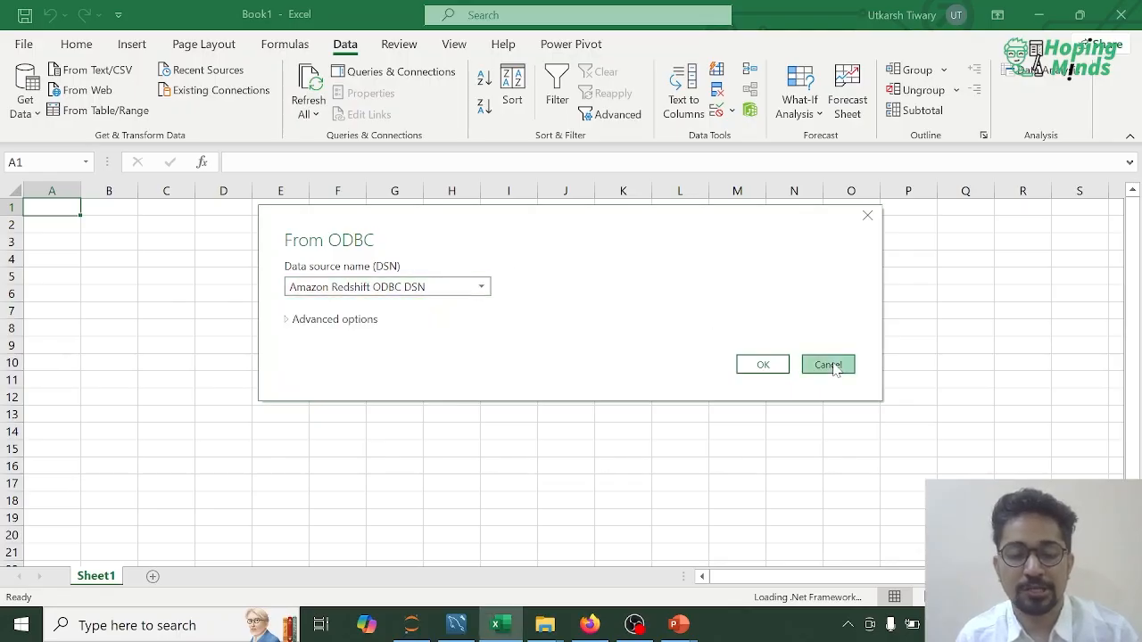
click(829, 365)
Step: Connect to the MySQL database db_demo1 on server localhost as a data source, showing the advanced options
click(34, 107)
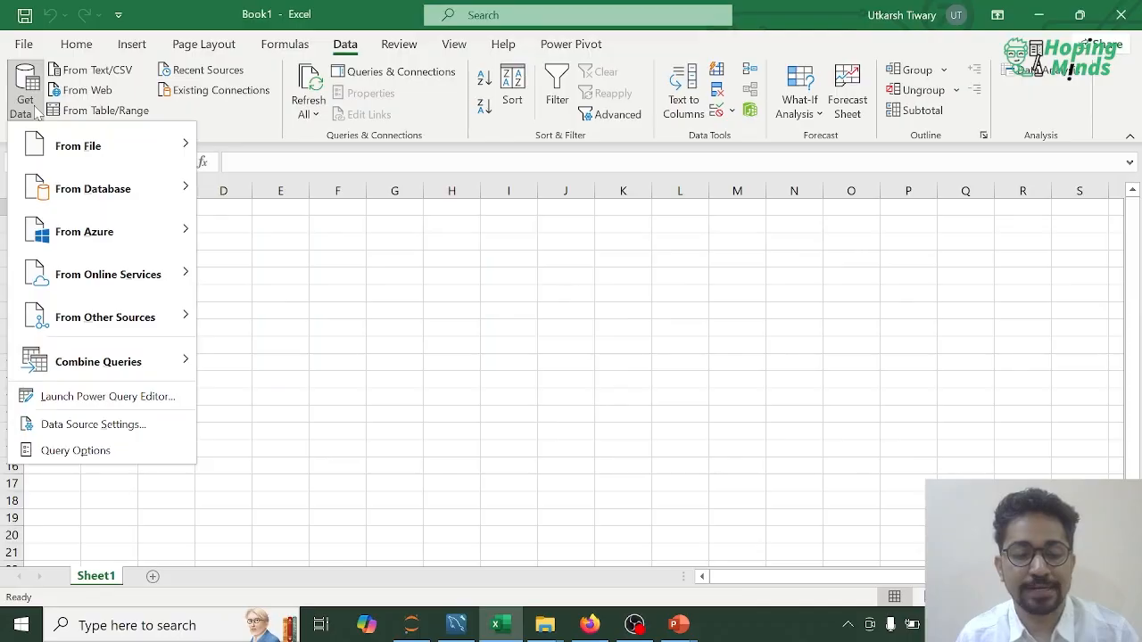
mouse_move(96, 188)
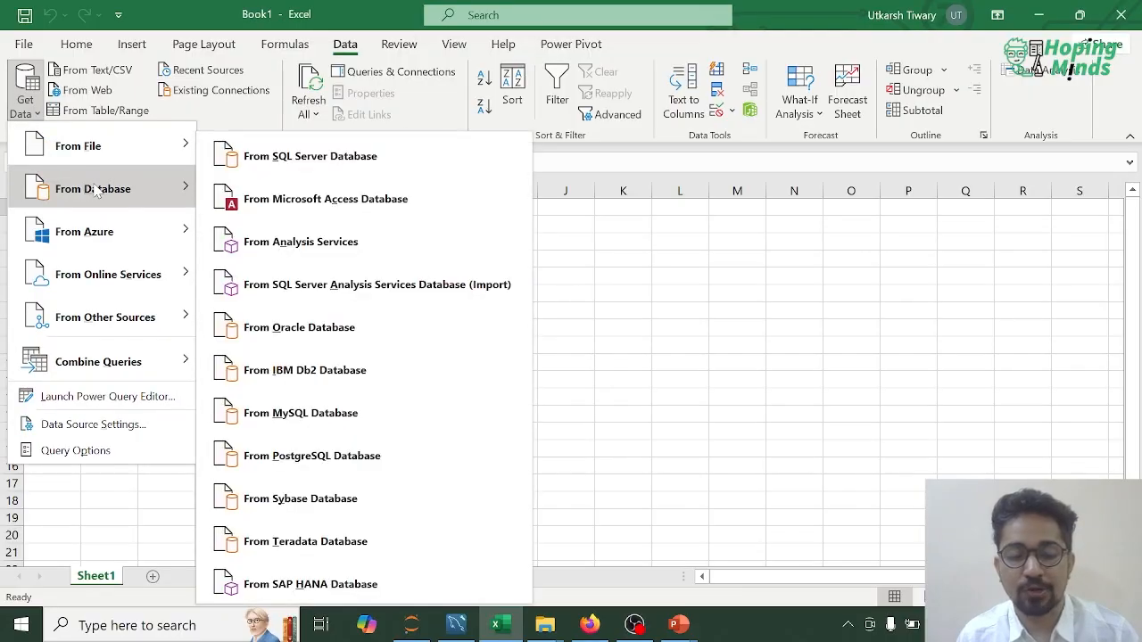
click(360, 422)
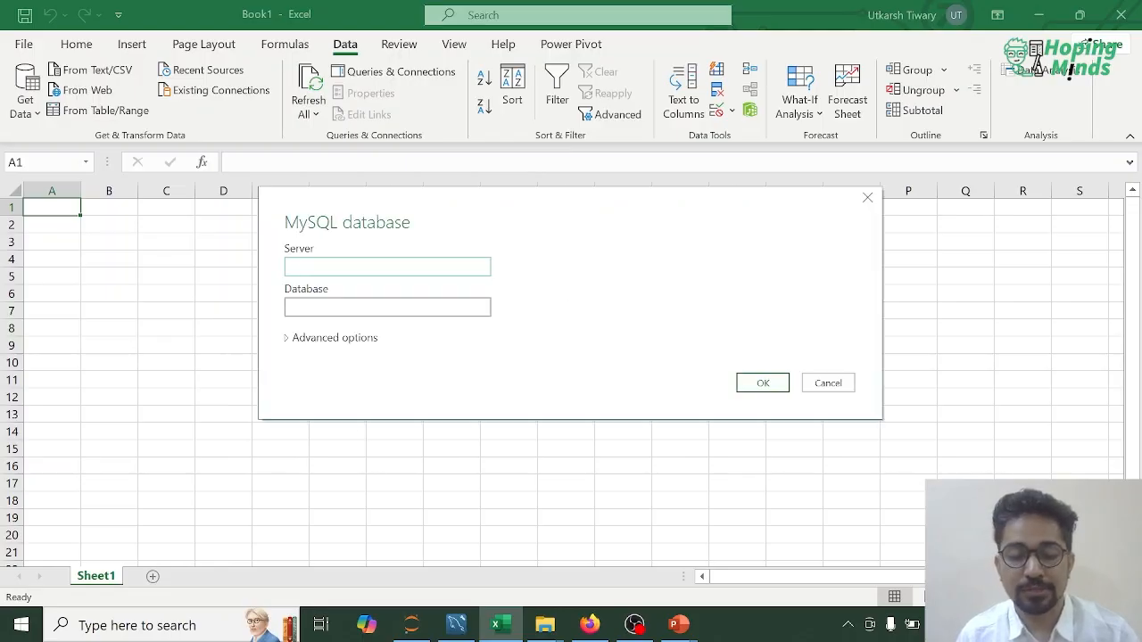
click(307, 344)
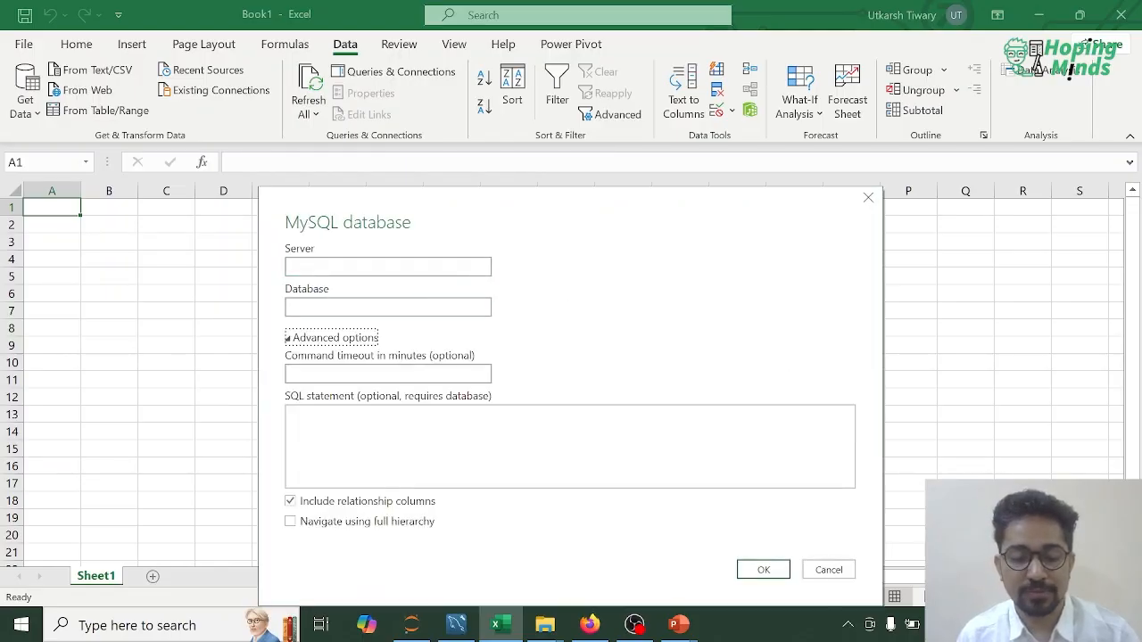
click(388, 267)
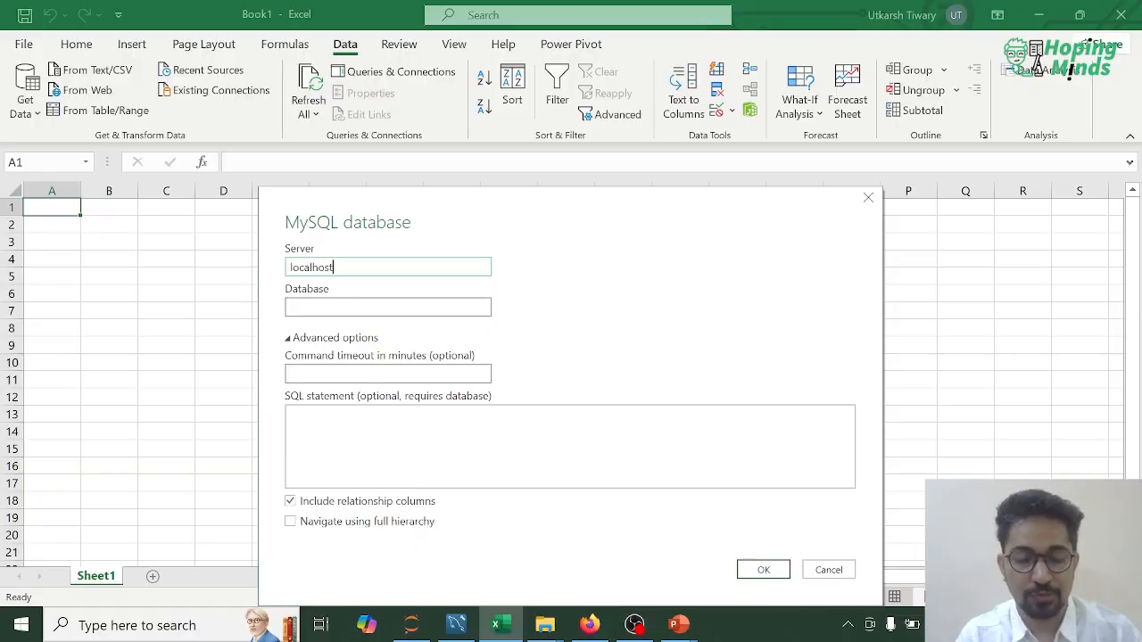
key(Tab)
text(db)
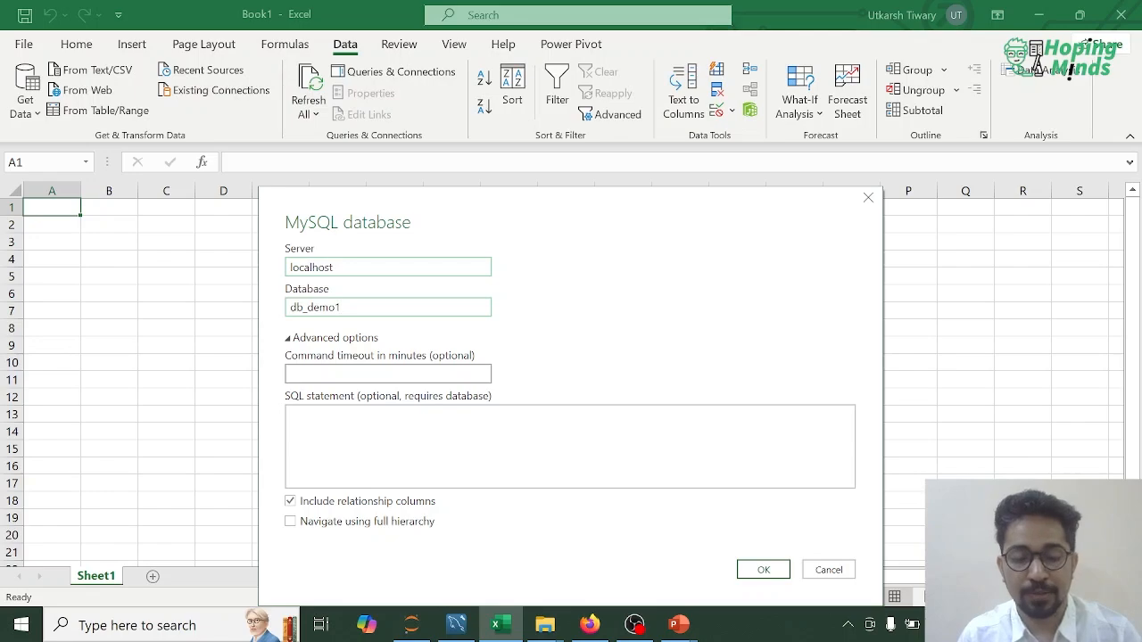
text(_demo1)
click(764, 571)
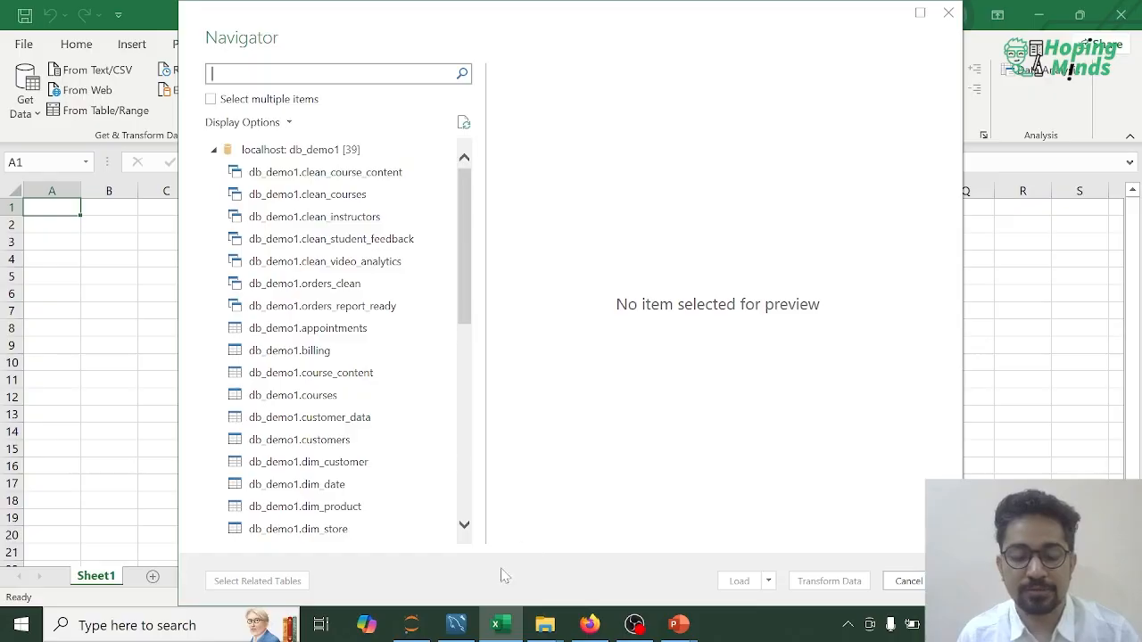
Step: Switch to MySQL Workbench and add the comment lines "# user - root" and "# password -" below the select queries
click(456, 624)
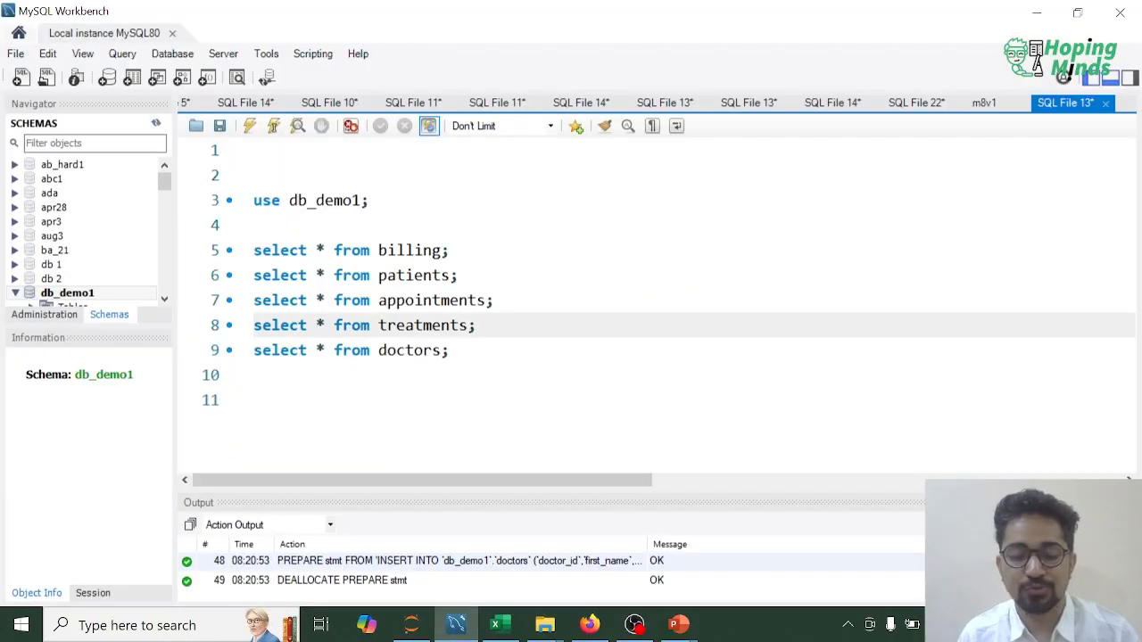
click(254, 375)
key(Return)
key(Return)
text(#)
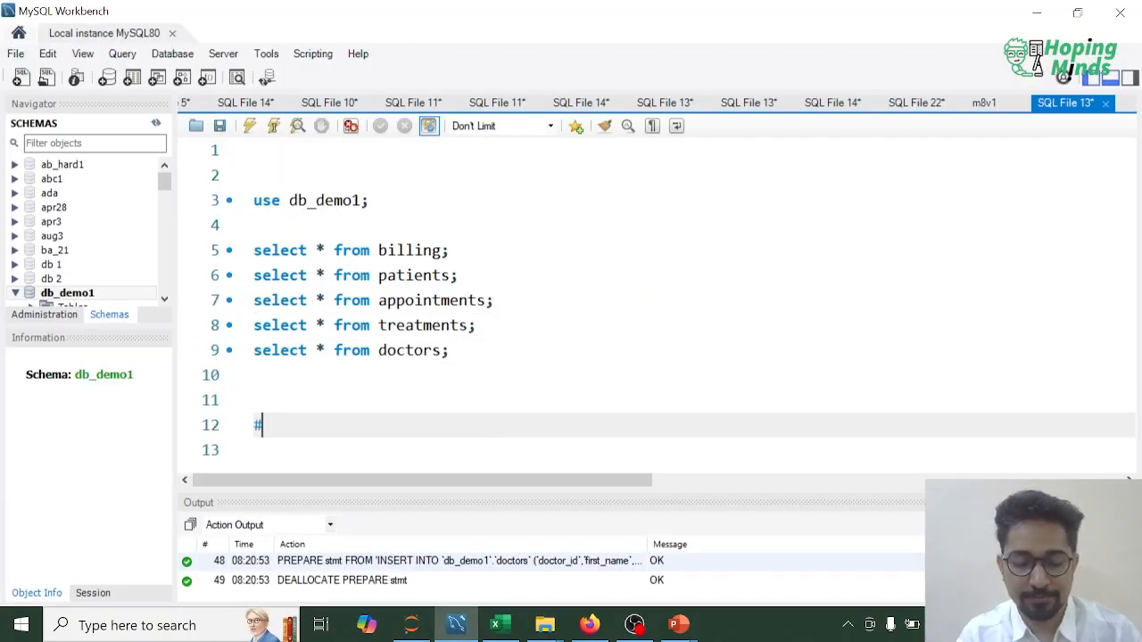
text(user - root)
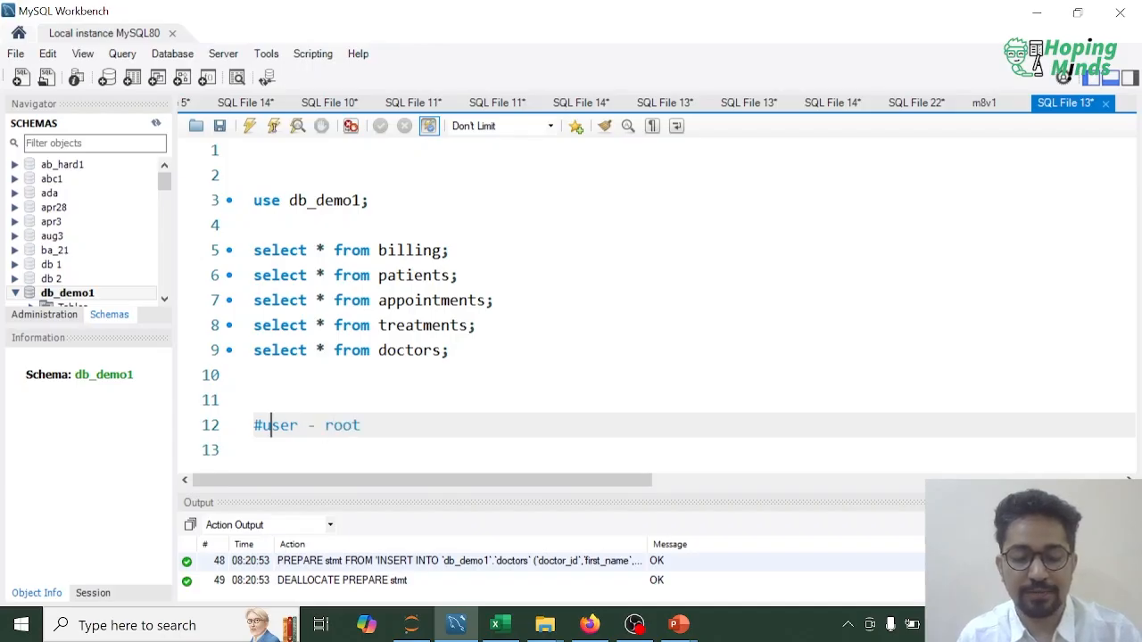
key(End)
key(Return)
text(# )
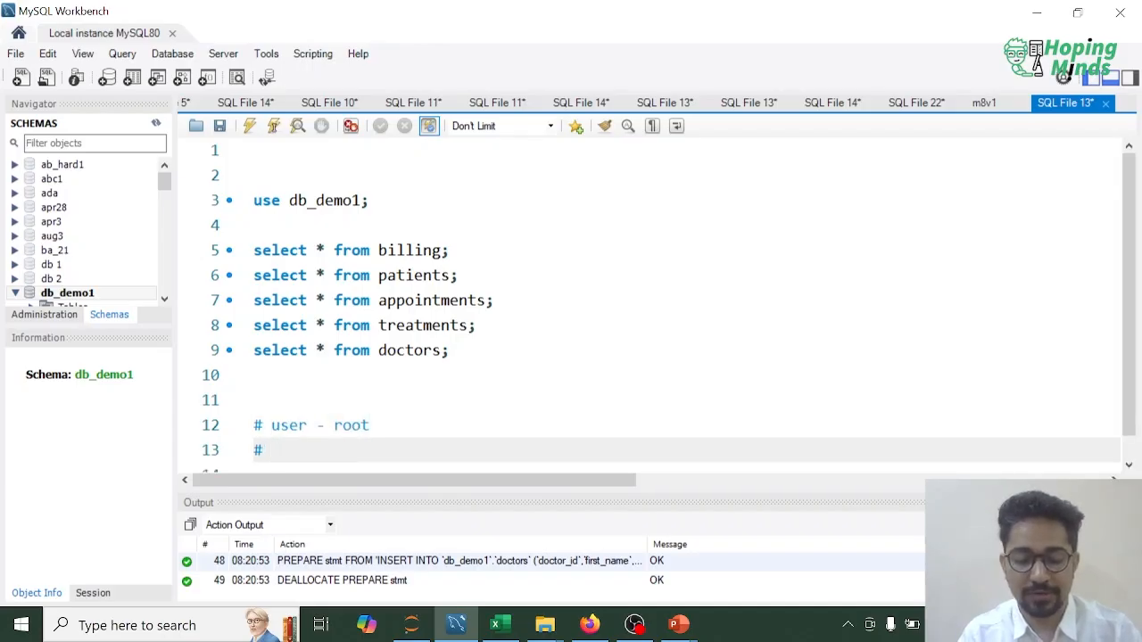
text(password -)
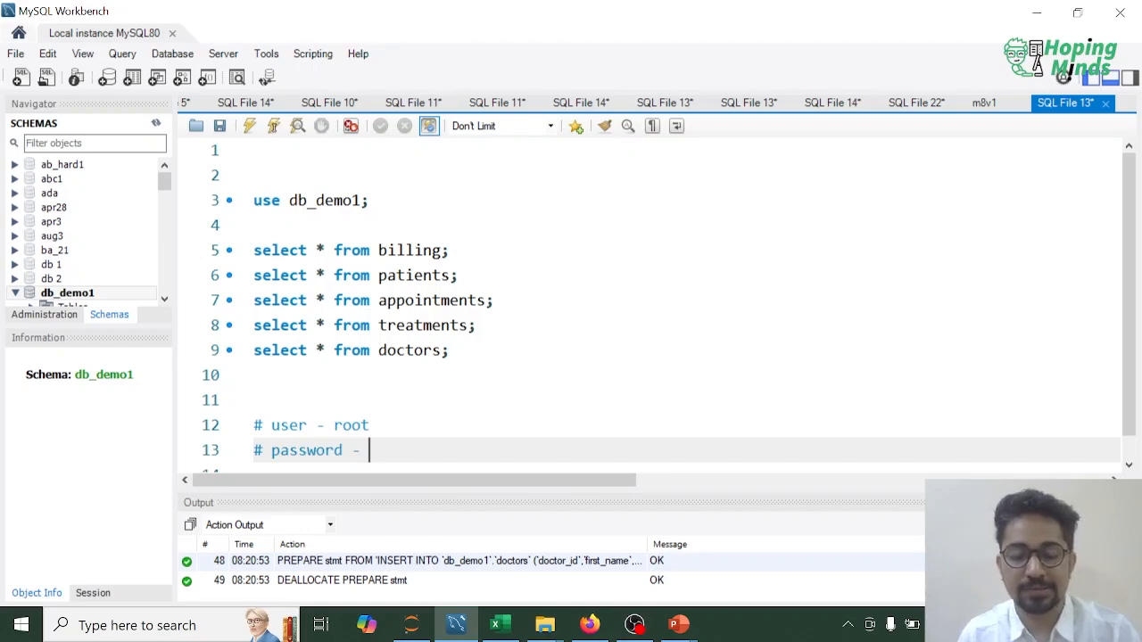
Step: Switch back to Excel, allow selecting multiple items, and select the db_demo1.appointments table, previewing its columns through status
key(alt+Tab)
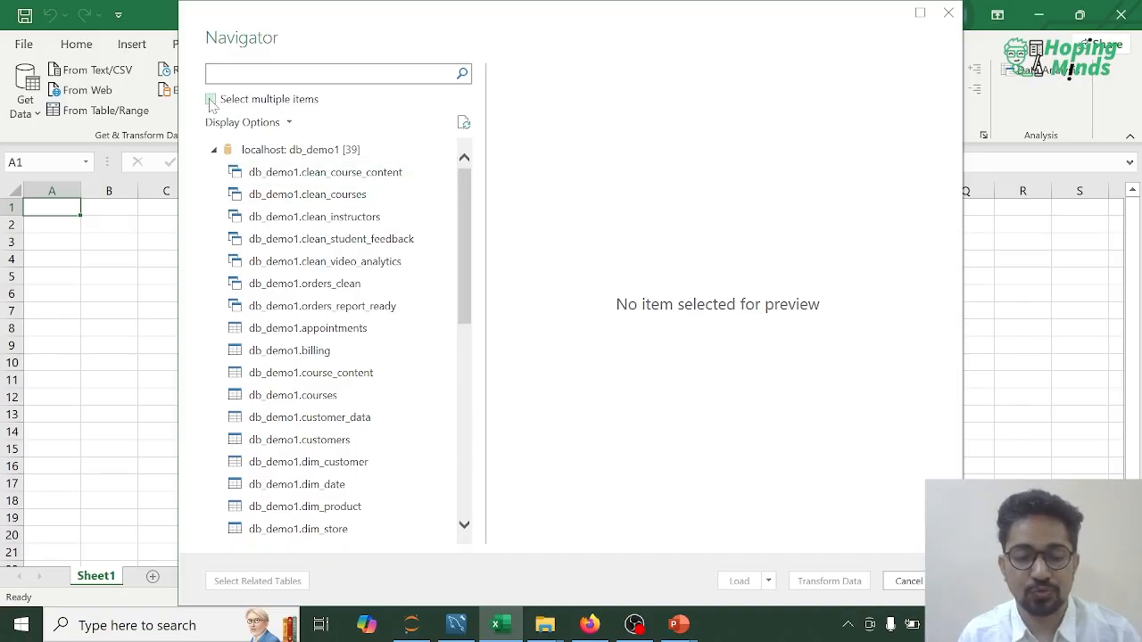
click(212, 99)
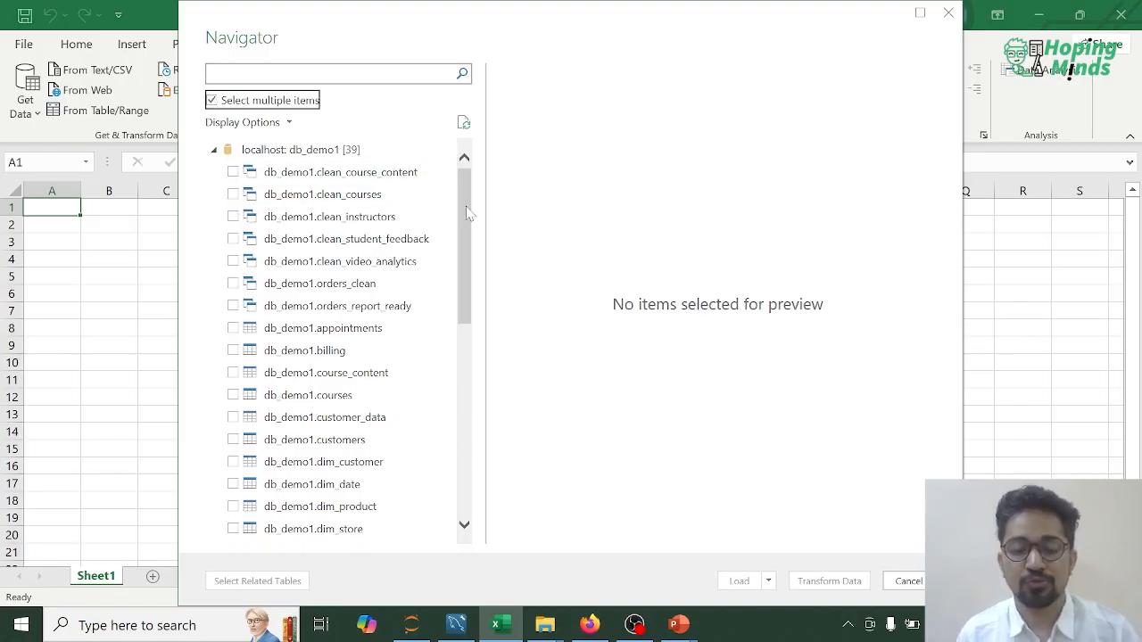
drag(468, 212, 493, 185)
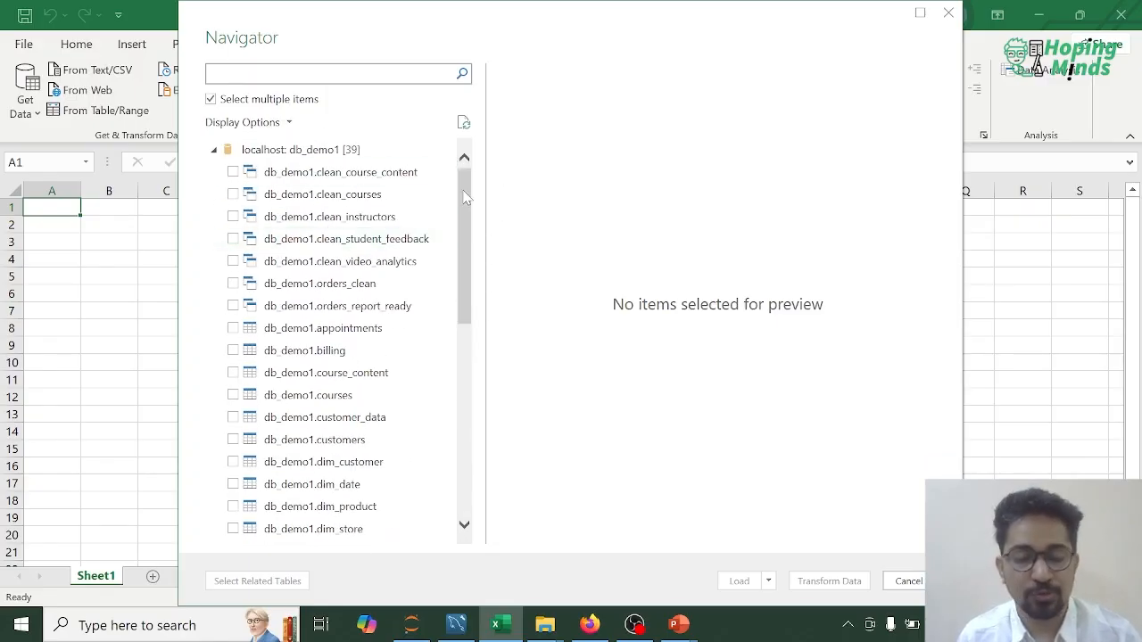
click(233, 328)
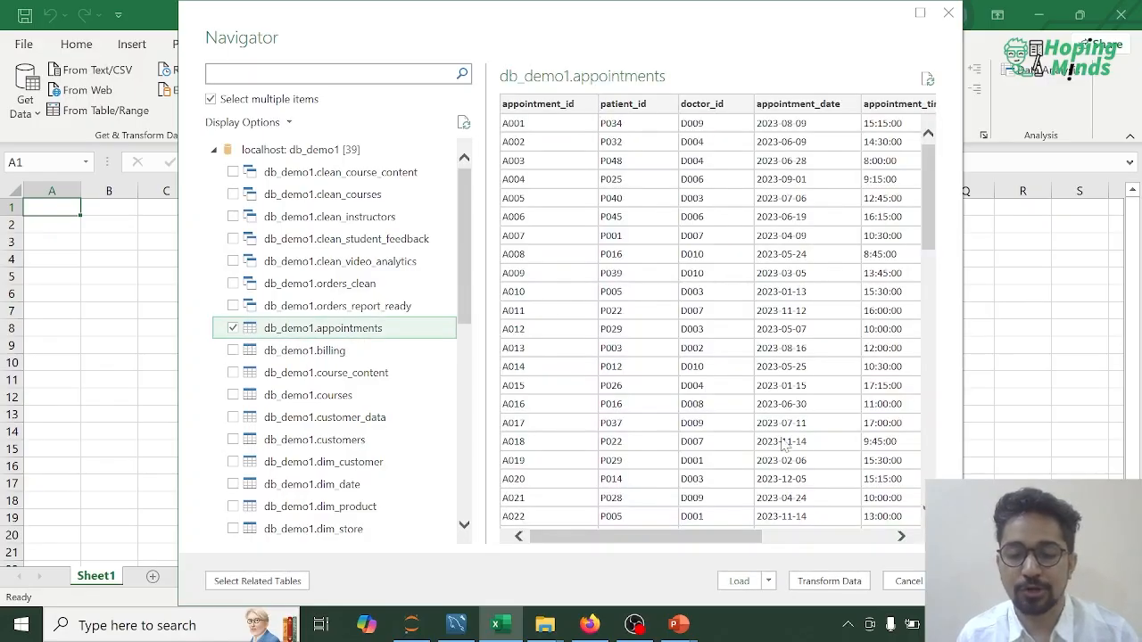
drag(736, 538, 919, 539)
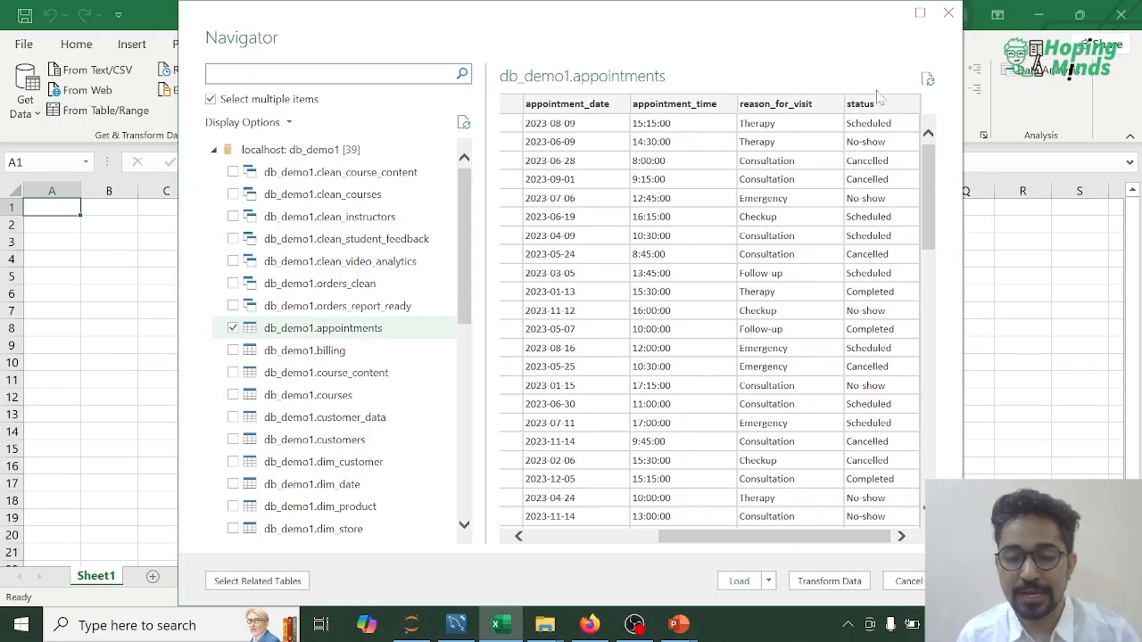
Step: Add the db_demo1.billing and db_demo1.doctors tables to the import selection and preview all of their columns
click(234, 350)
mouse_move(678, 538)
mouse_down()
mouse_move(835, 538)
mouse_move(684, 538)
mouse_up()
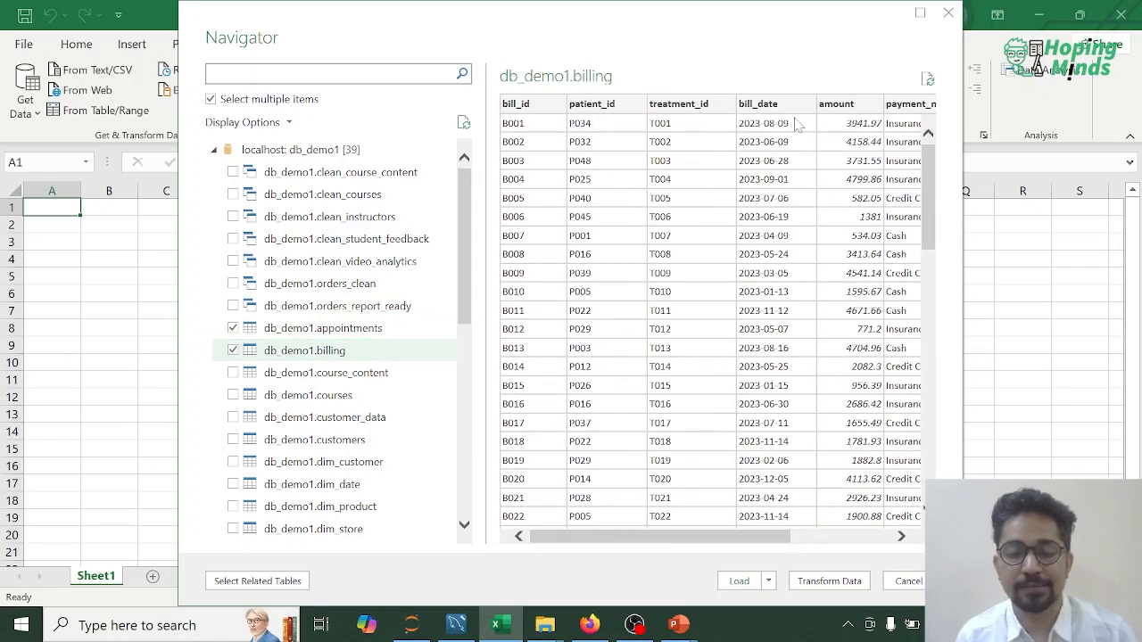
drag(719, 538, 829, 538)
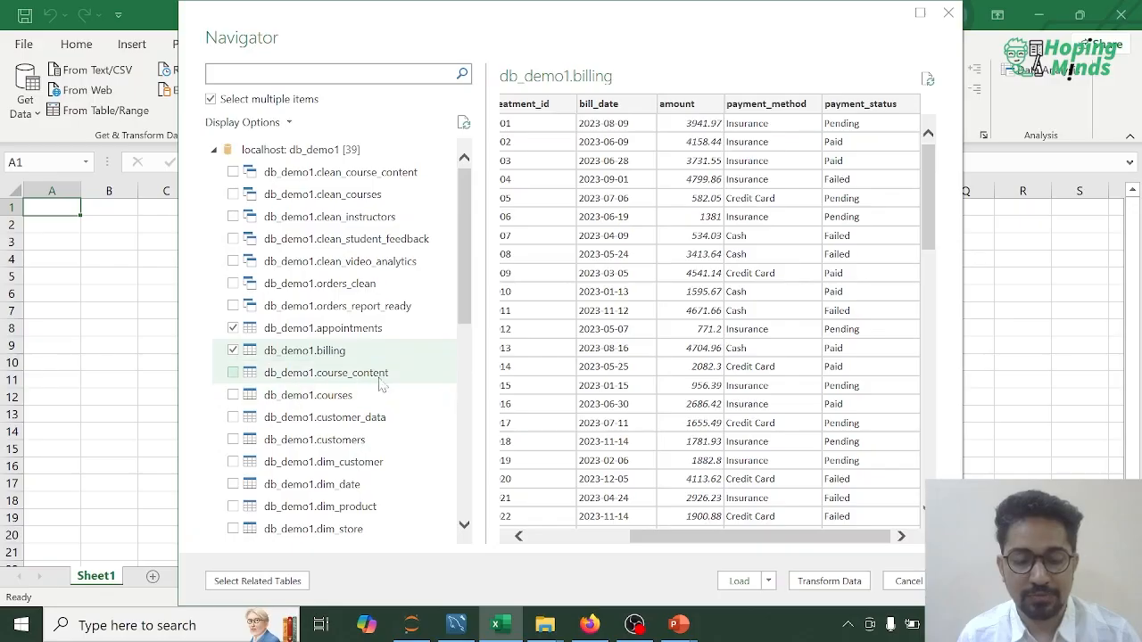
scroll(468, 268, down, 4)
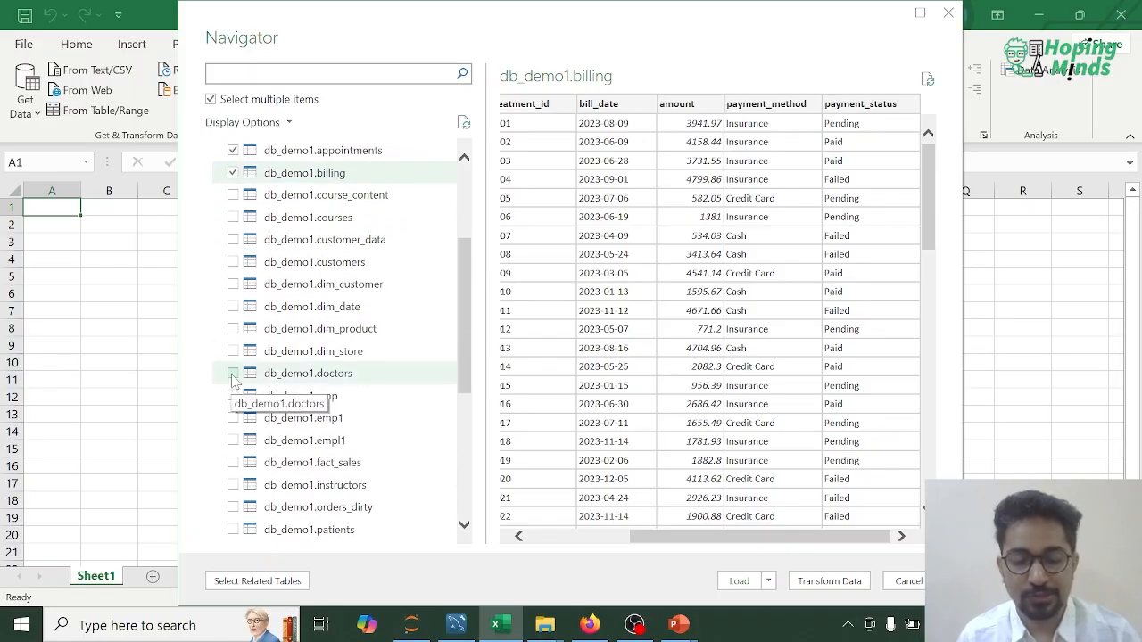
click(233, 374)
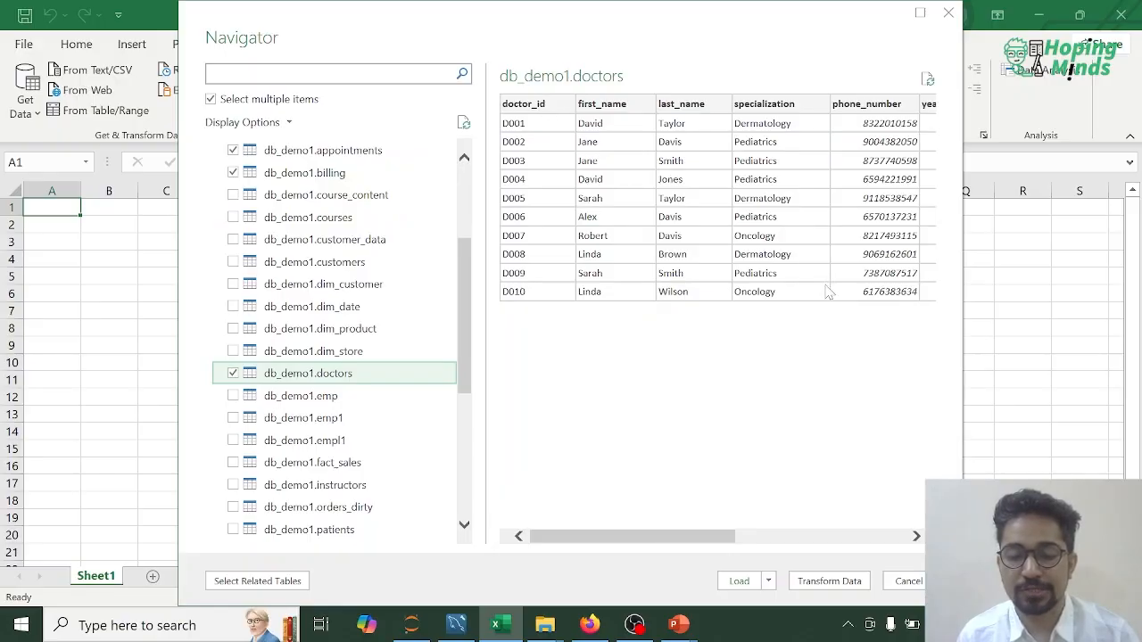
drag(693, 538, 884, 538)
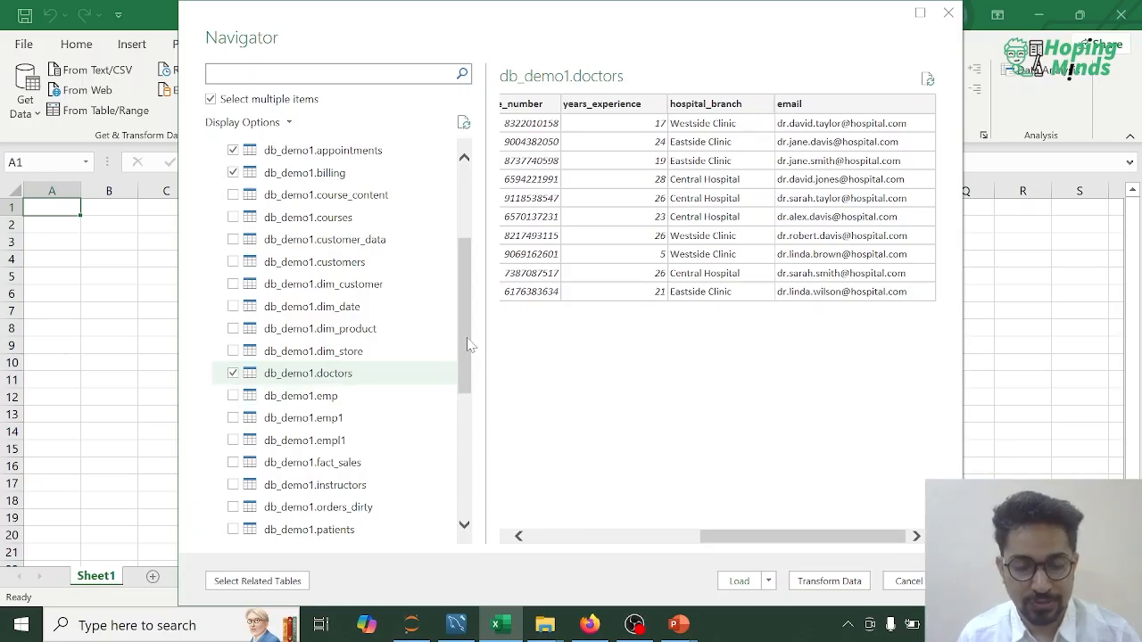
Step: Add the db_demo1.treatments table to the import selection and preview its columns
drag(470, 346, 470, 328)
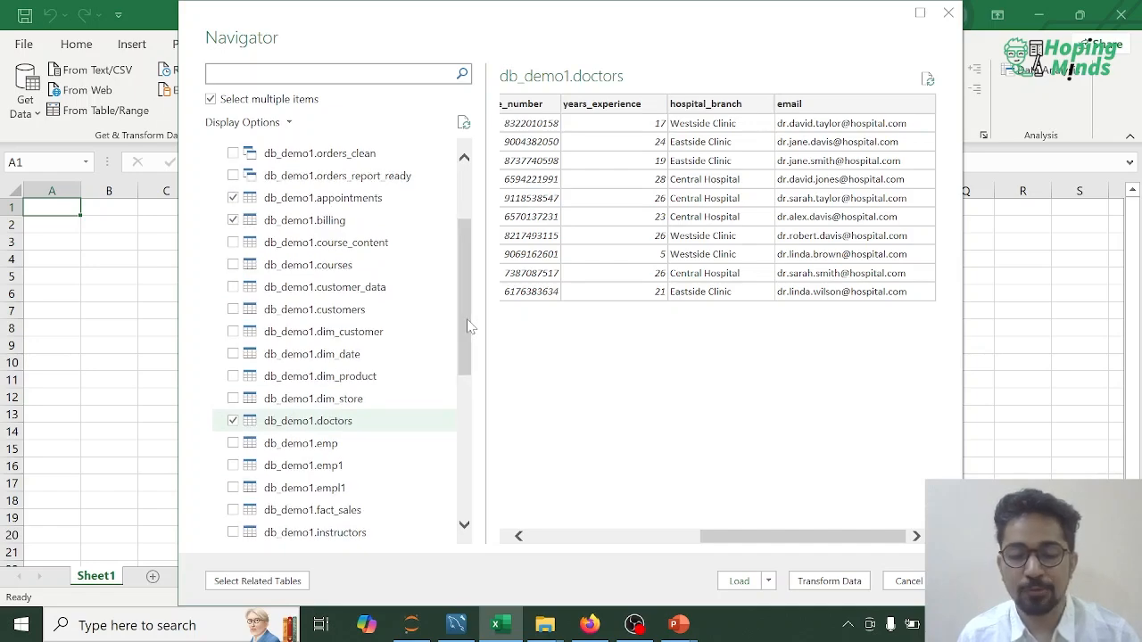
drag(466, 312, 463, 459)
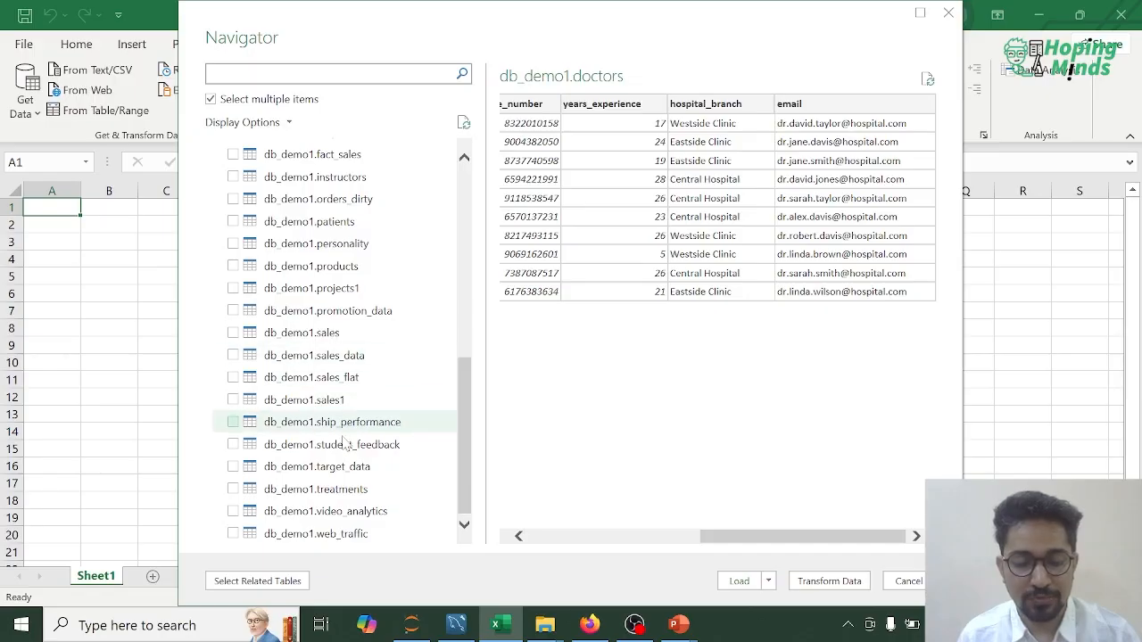
click(232, 490)
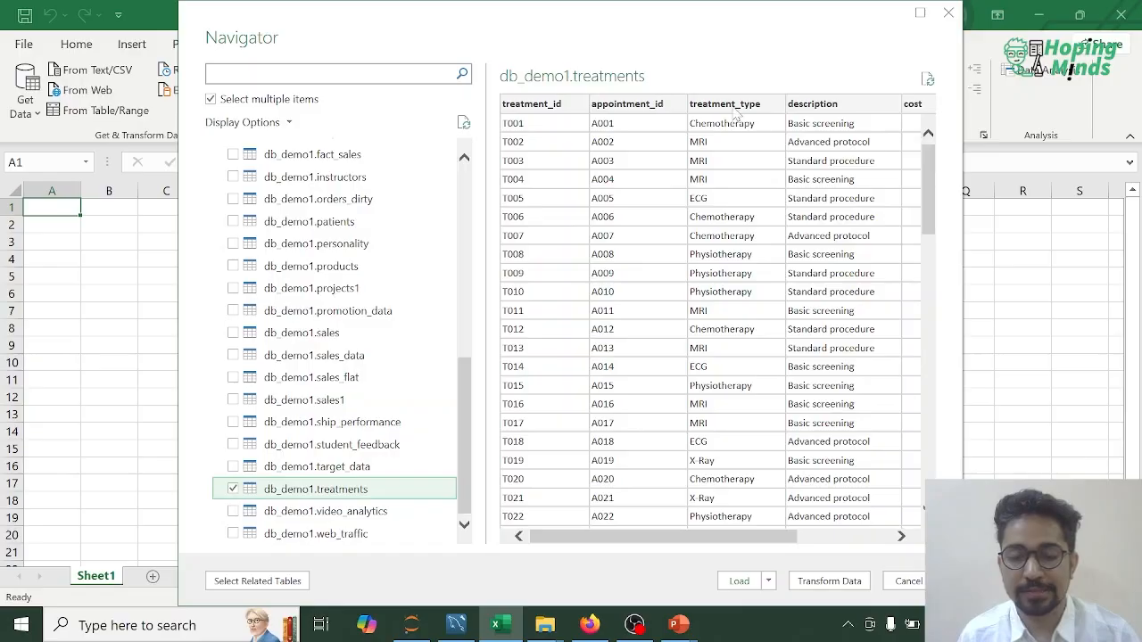
drag(752, 541, 625, 523)
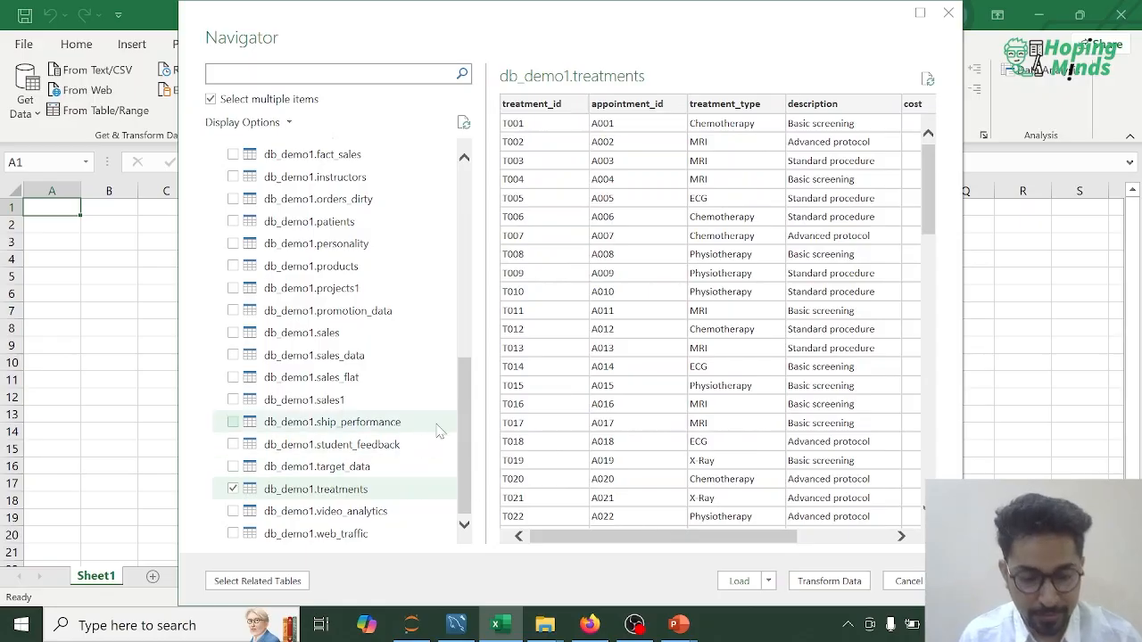
Step: Add the db_demo1.patients table to the import selection and preview its columns through email
scroll(464, 454, up, 1)
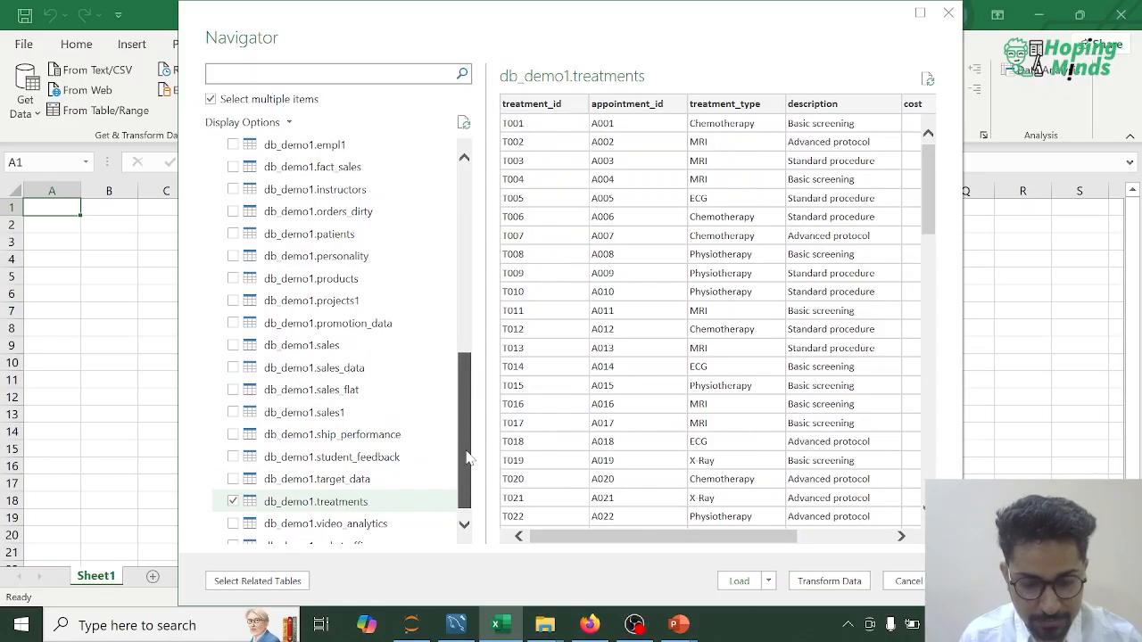
drag(467, 455, 472, 399)
click(234, 375)
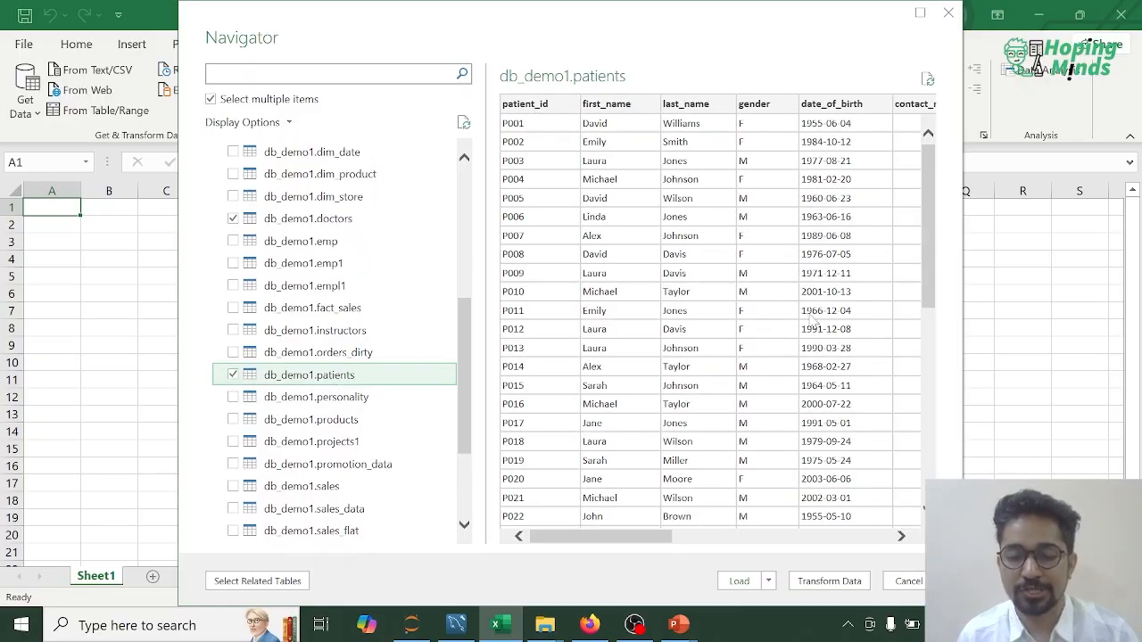
drag(649, 537, 748, 537)
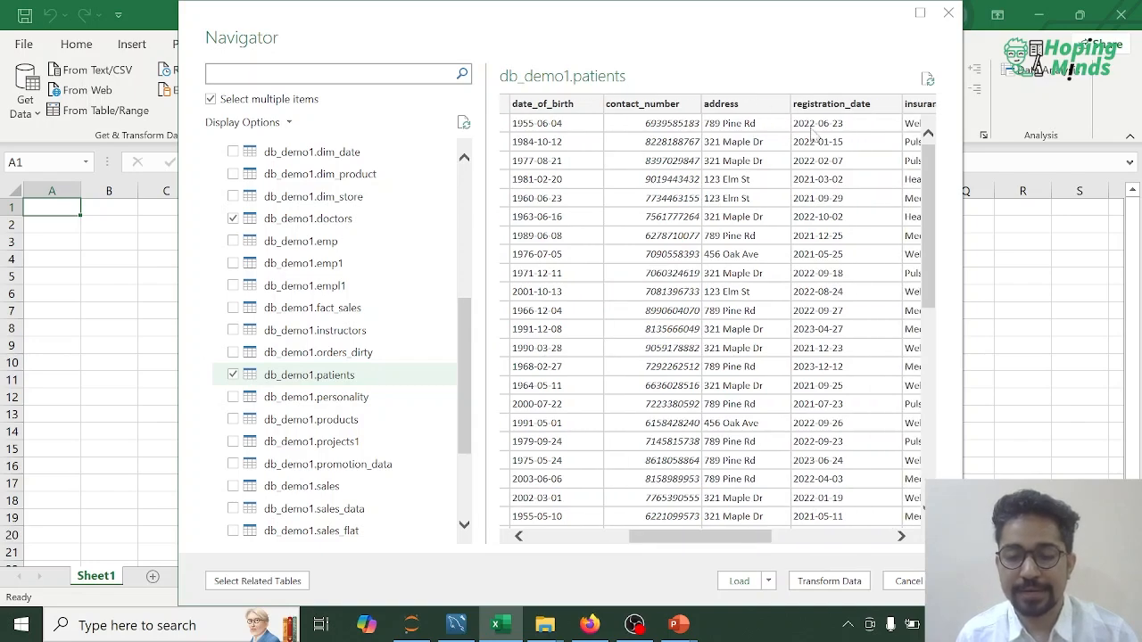
drag(743, 538, 866, 540)
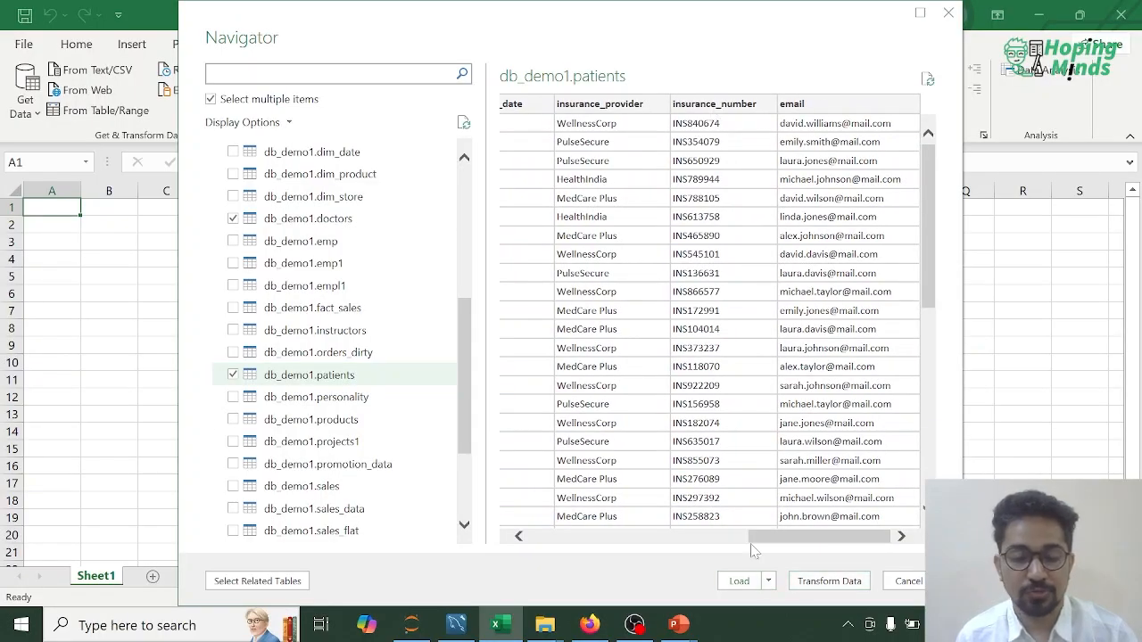
Step: Check the selected tables in the db_demo1 list and open them in the Power Query Editor for transformation
scroll(314, 403, down, 3)
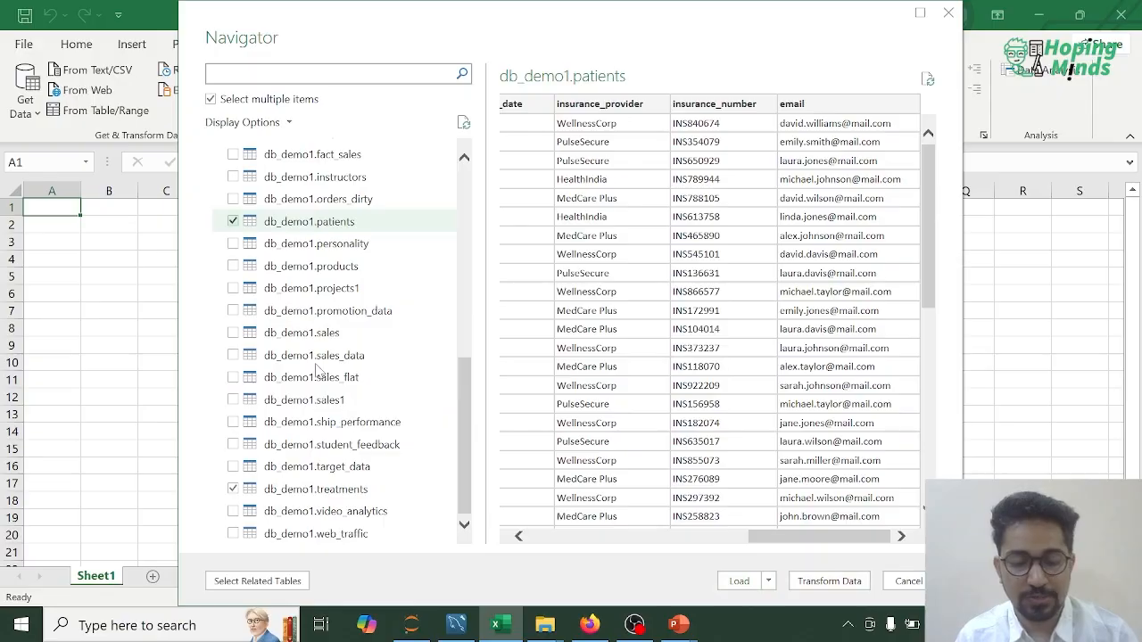
scroll(316, 369, up, 5)
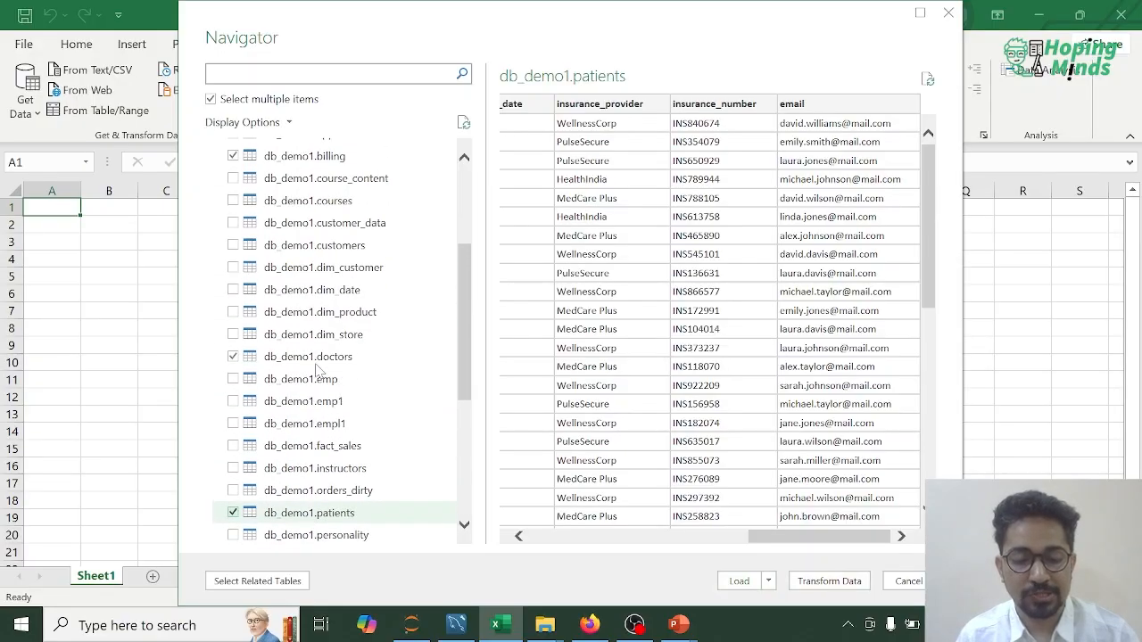
scroll(321, 370, up, 3)
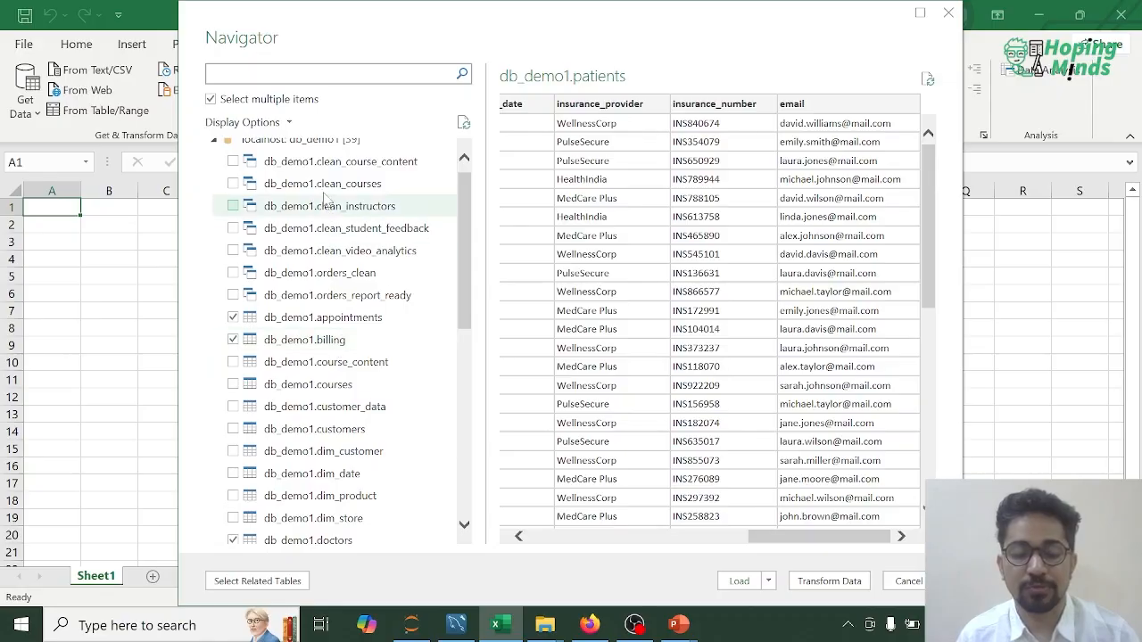
scroll(332, 183, up, 1)
scroll(347, 299, down, 4)
scroll(348, 305, down, 3)
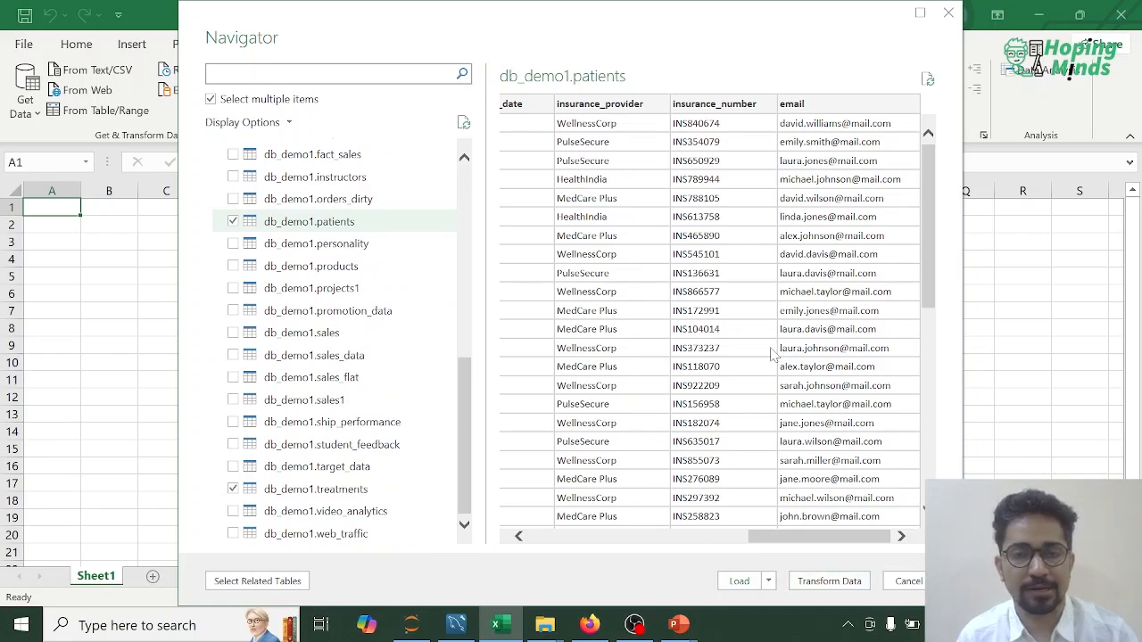
click(826, 590)
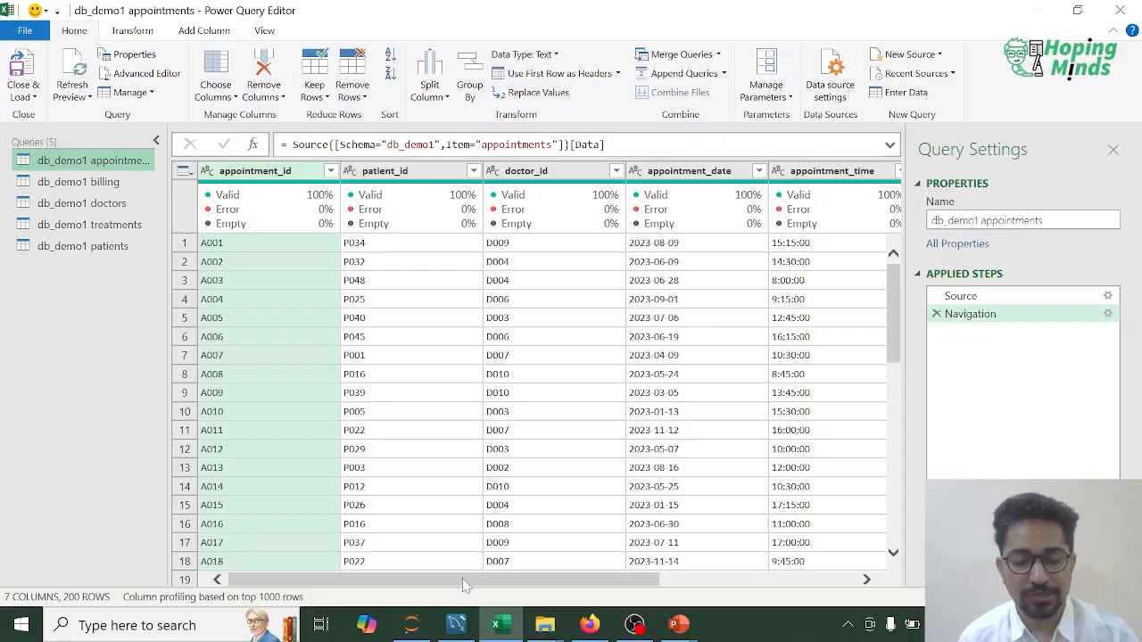
Step: Review the columns of the appointments, doctors and patients queries
drag(462, 579, 364, 564)
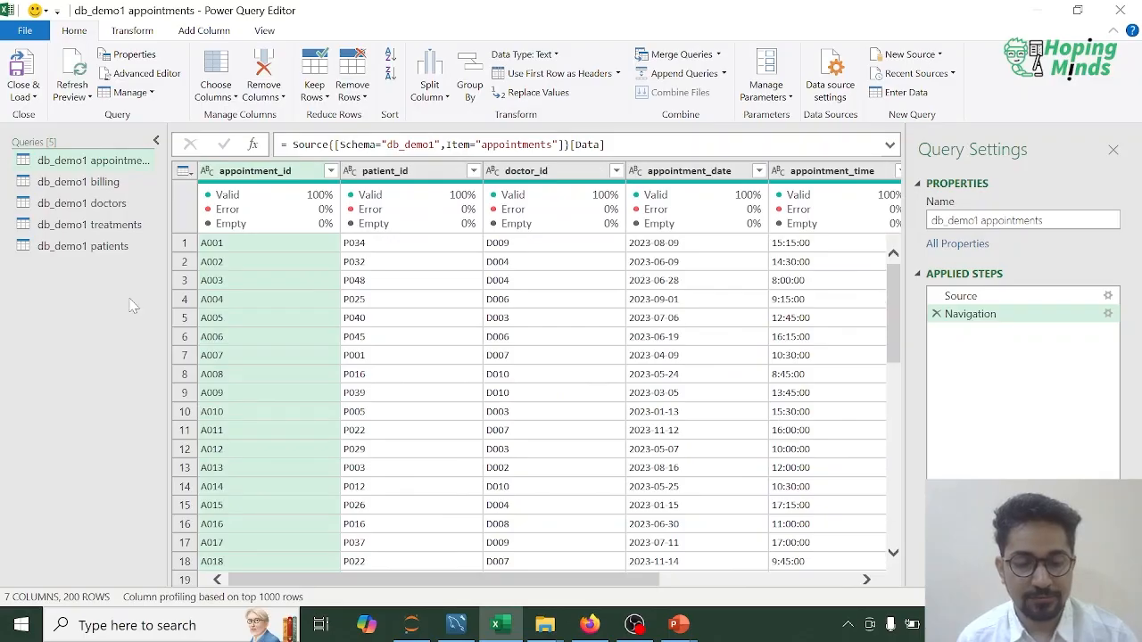
click(112, 206)
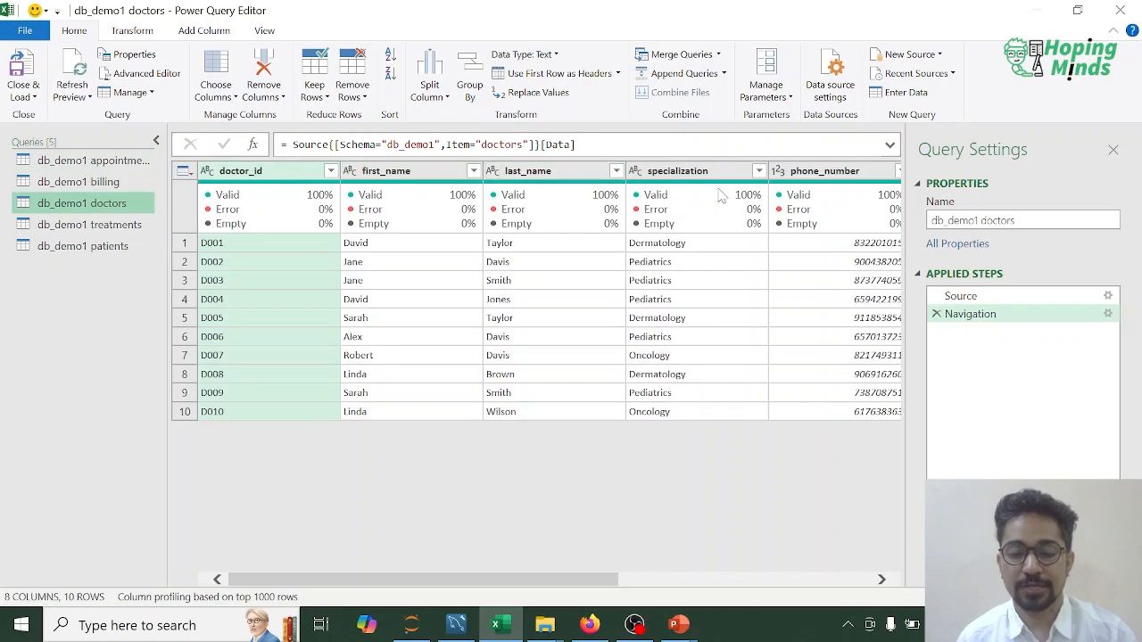
drag(581, 586, 480, 551)
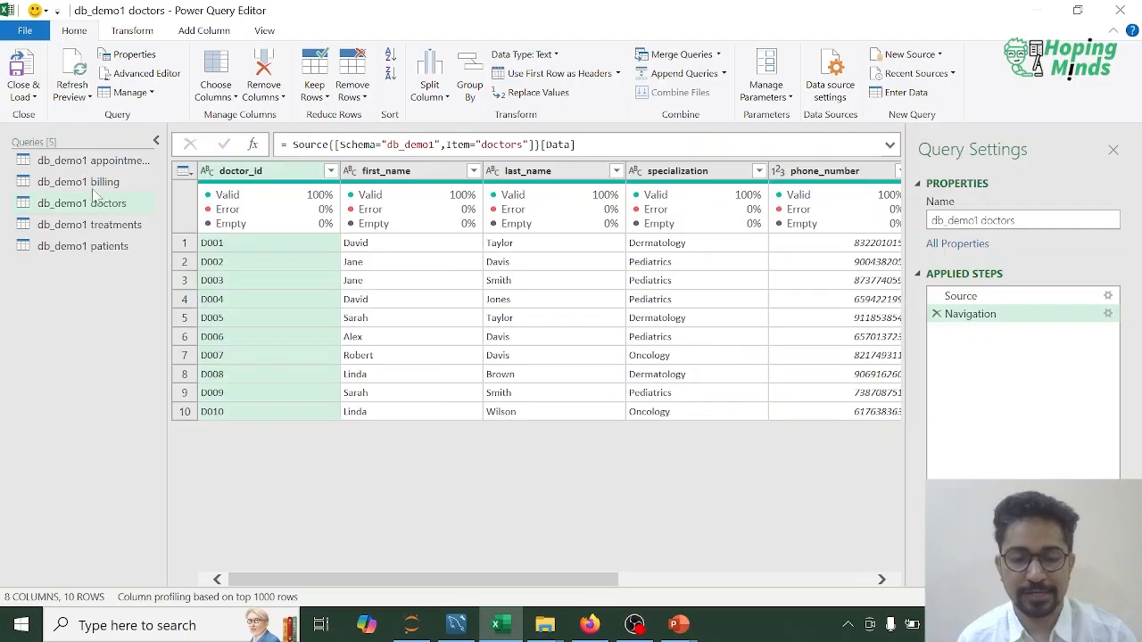
click(76, 250)
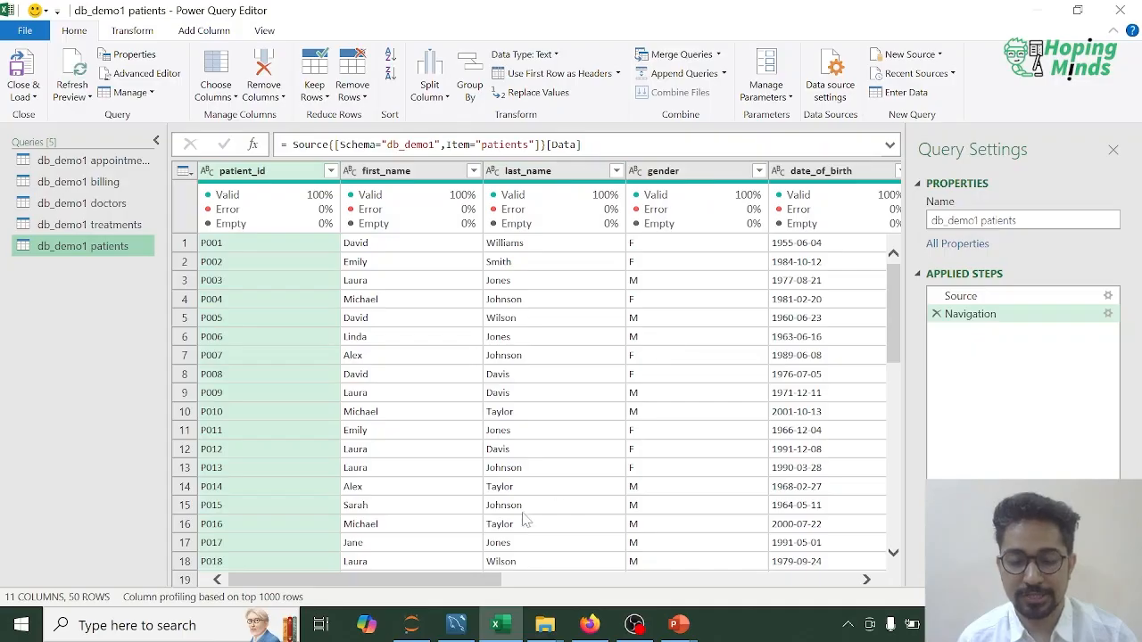
drag(473, 582, 786, 580)
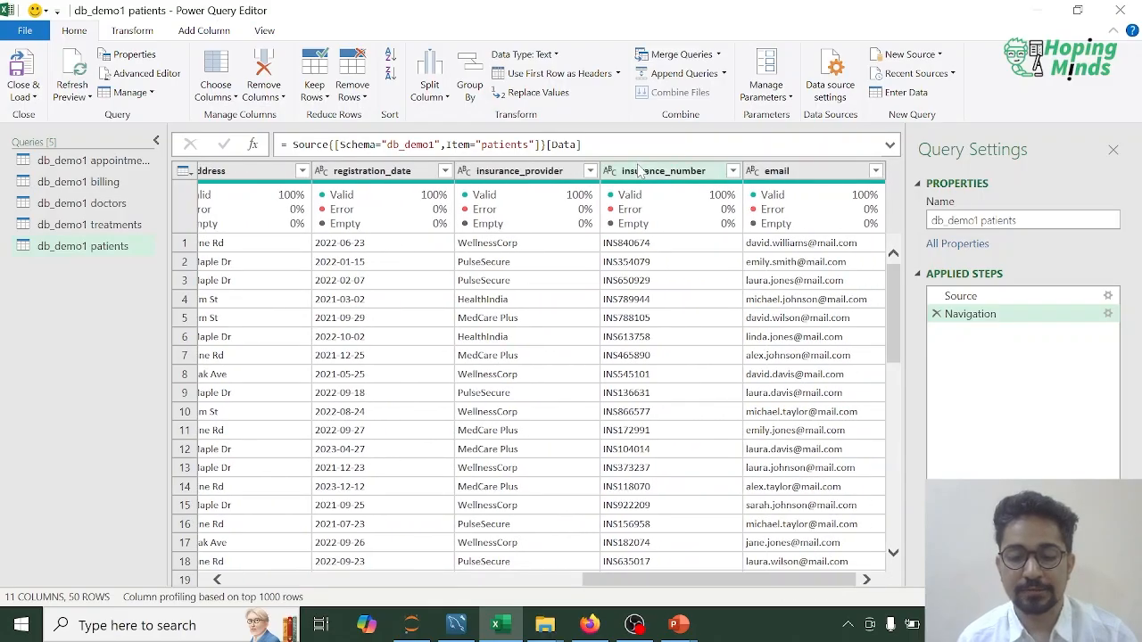
drag(651, 580, 323, 580)
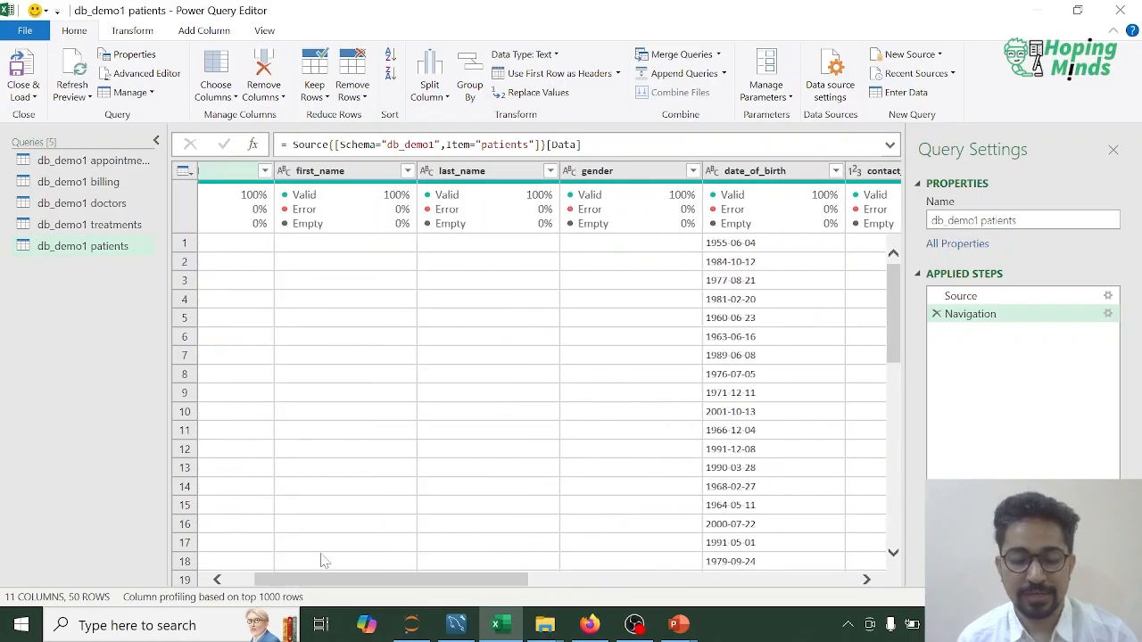
click(326, 175)
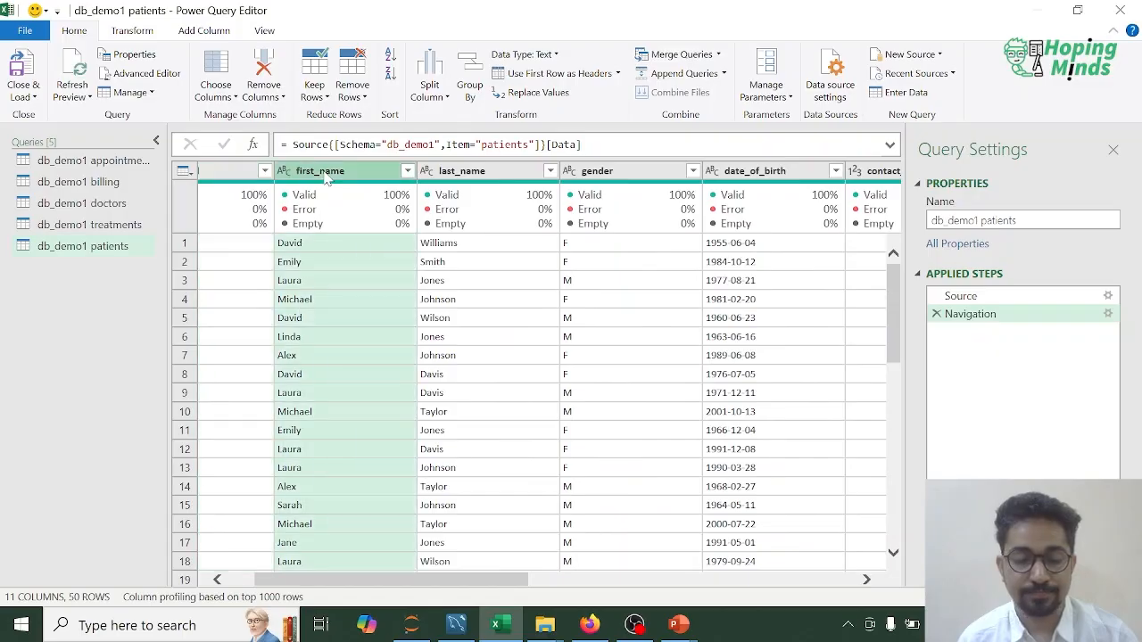
ctrl+click(473, 173)
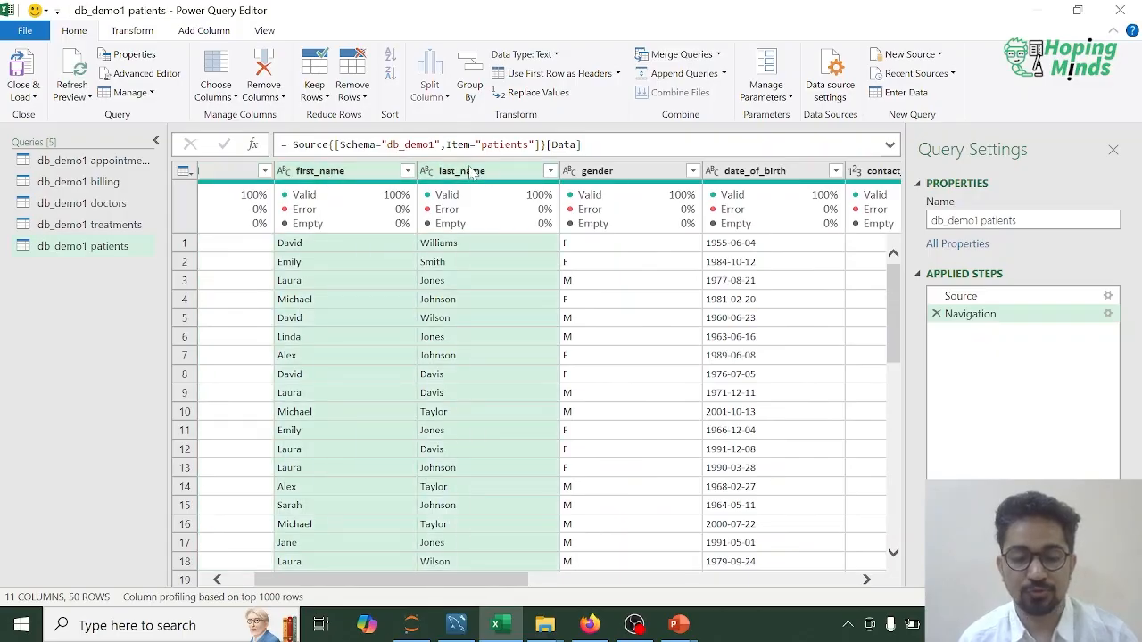
right_click(474, 173)
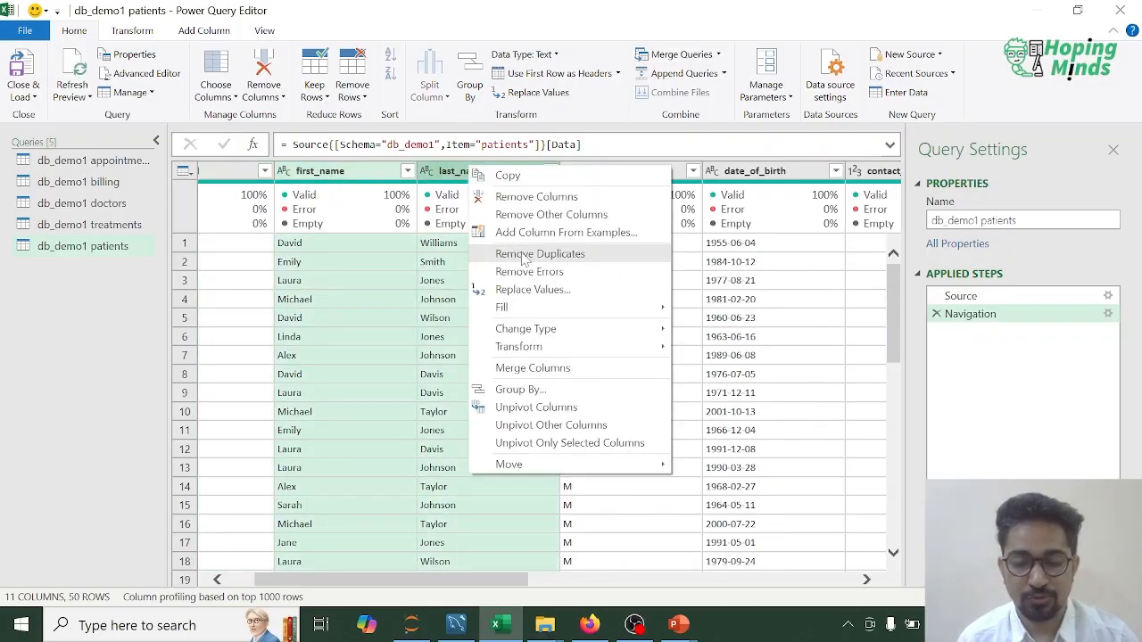
mouse_move(552, 355)
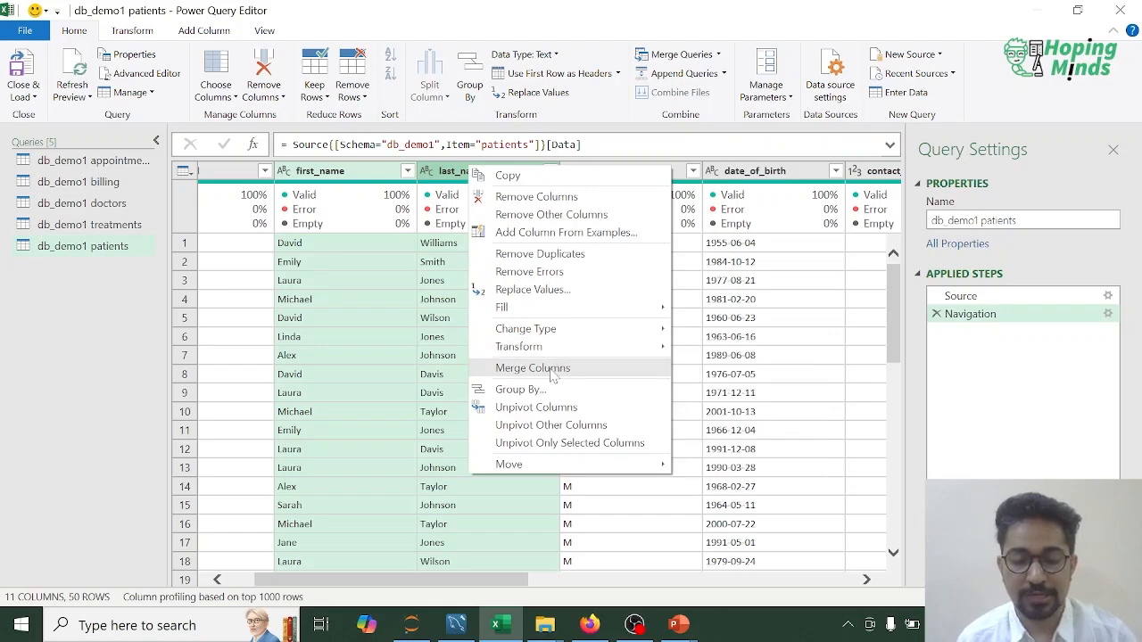
click(155, 367)
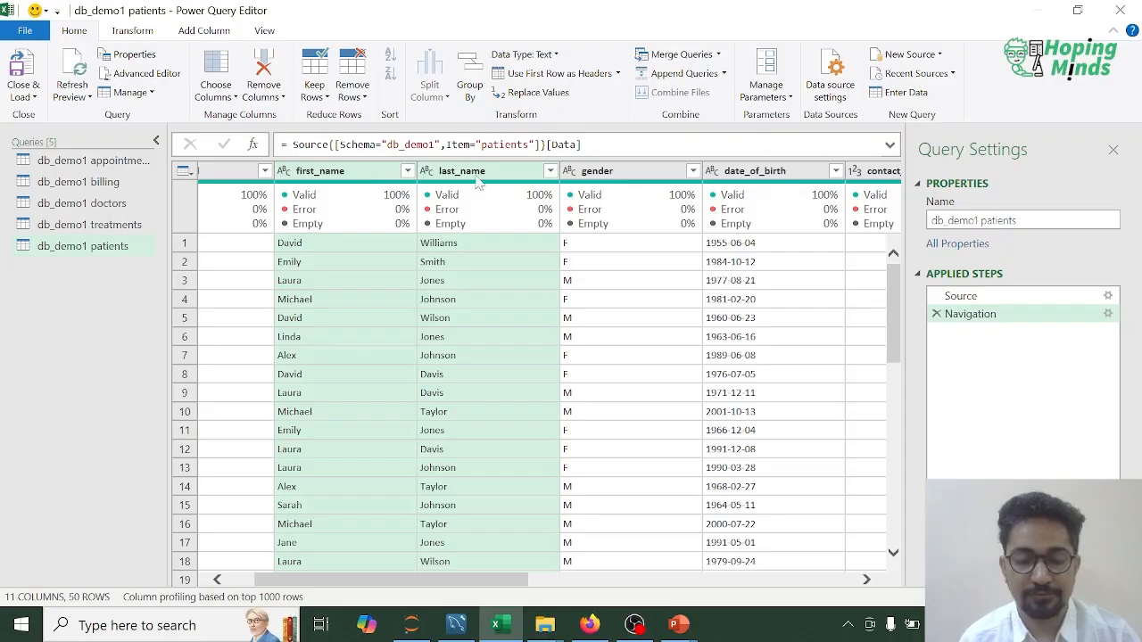
click(482, 301)
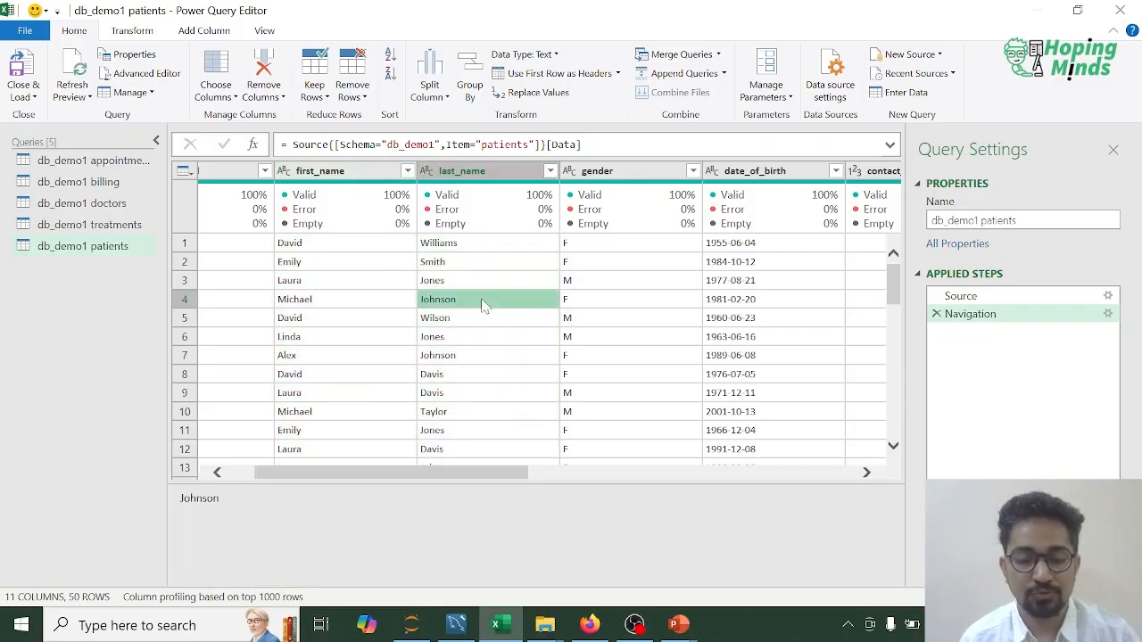
Step: Start a custom column in the patients query and name it Full_Name
click(198, 32)
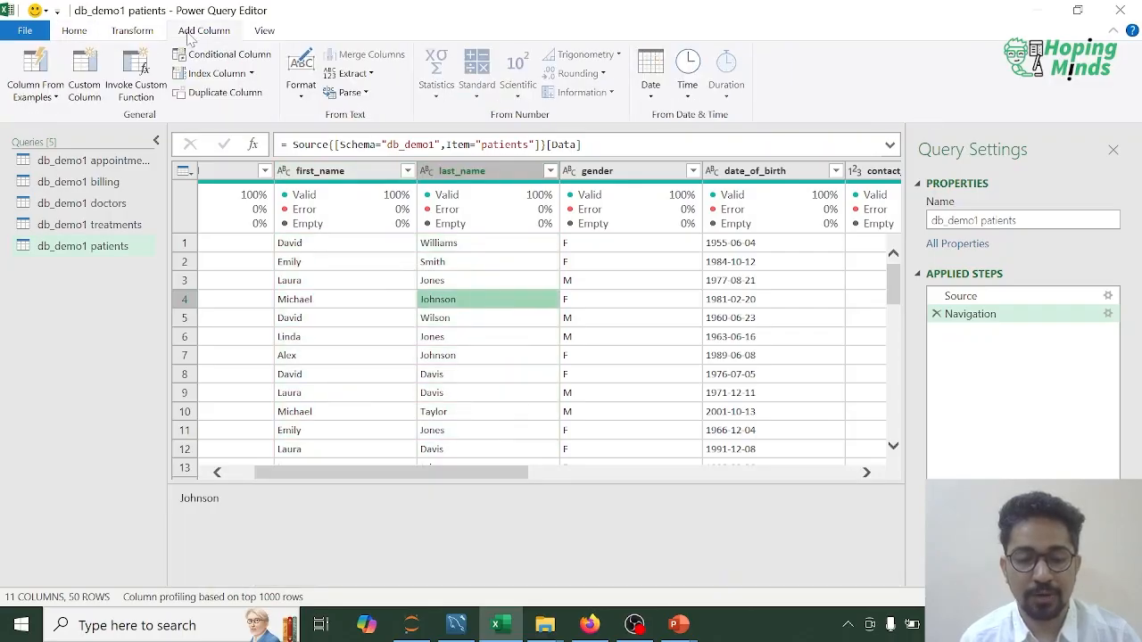
click(92, 97)
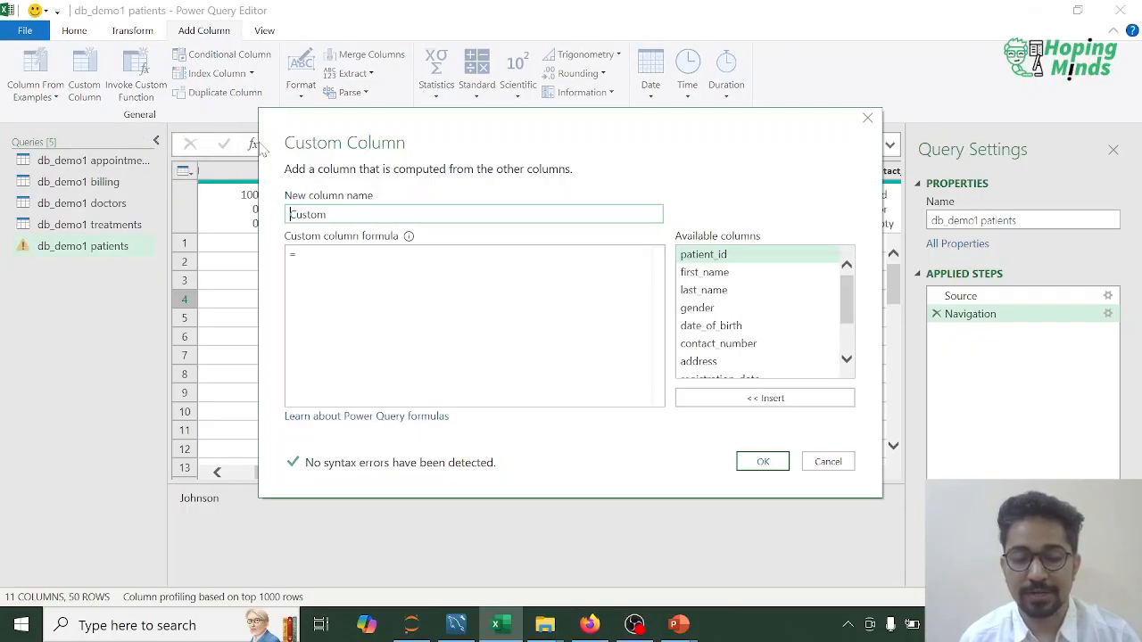
text(Full_Nam)
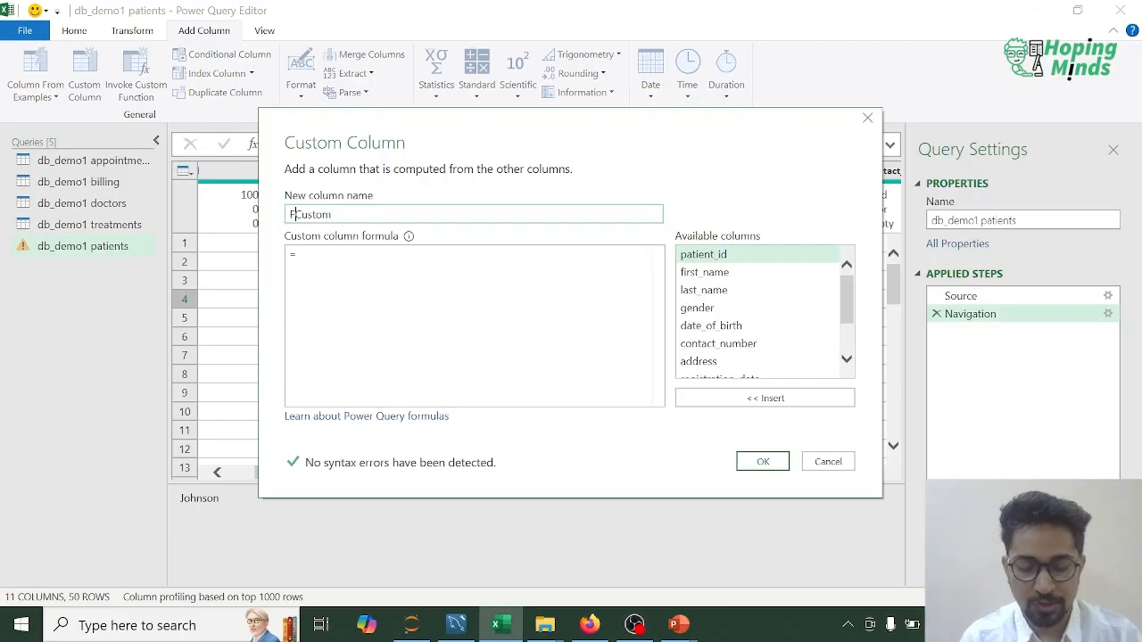
text(e)
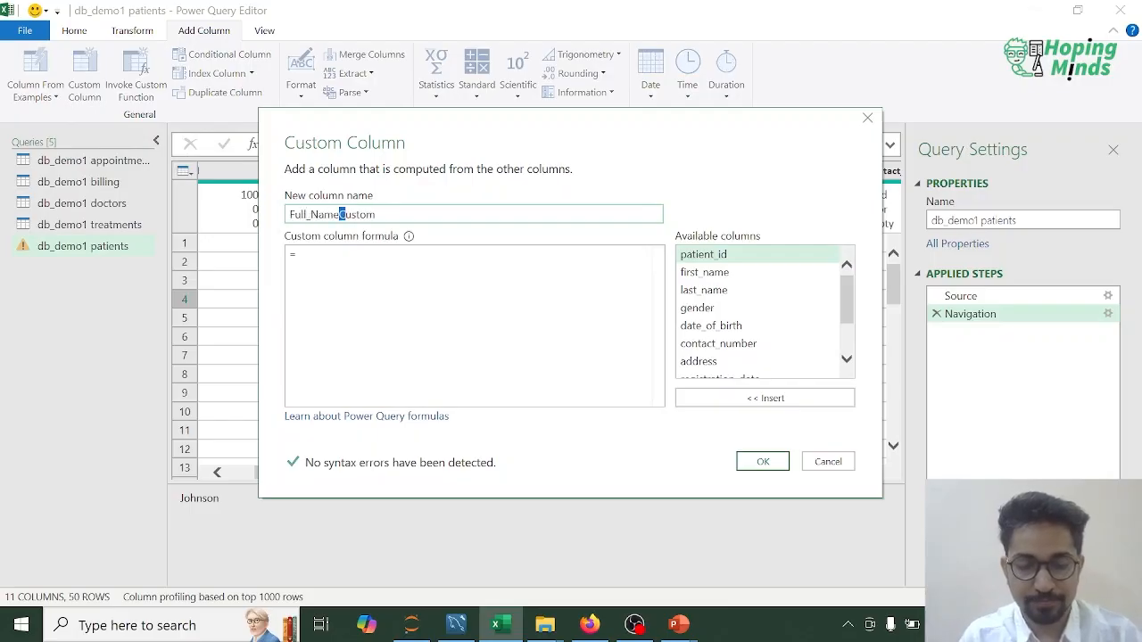
key(shift+End)
key(Delete)
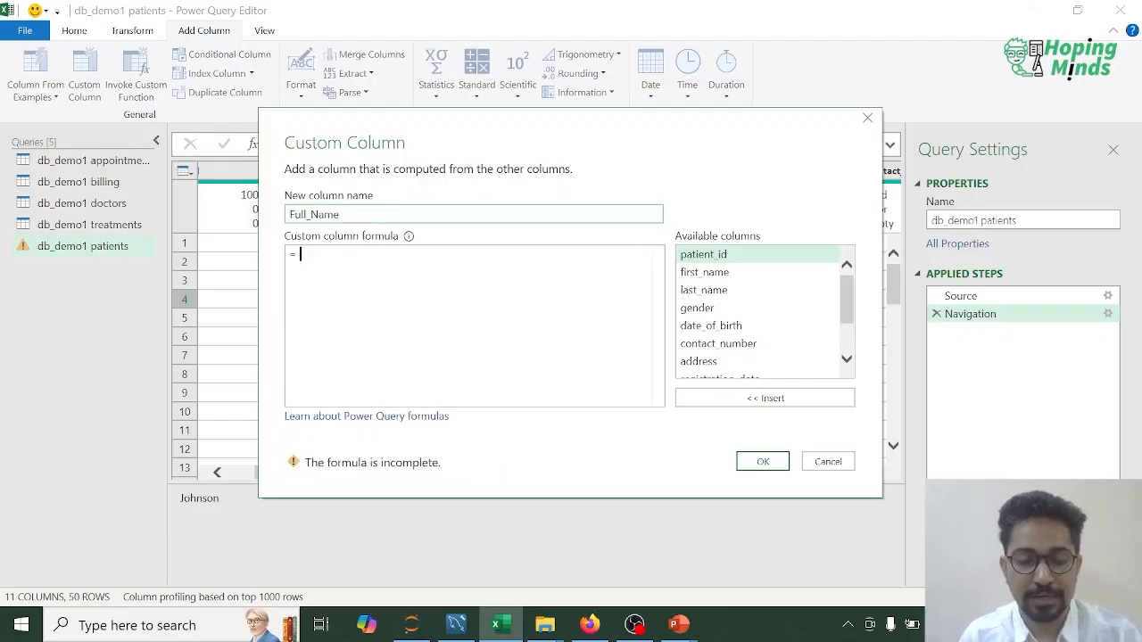
Step: Define Full_Name as [first_name] & " " & [last_name] and add the column to the patients query
text(f)
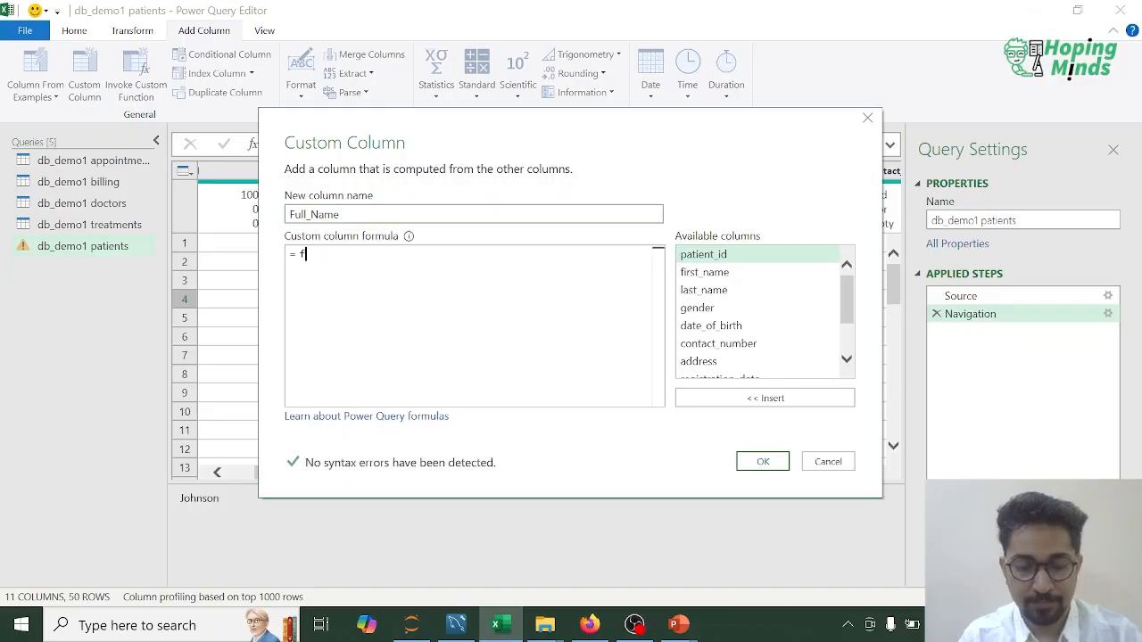
click(709, 275)
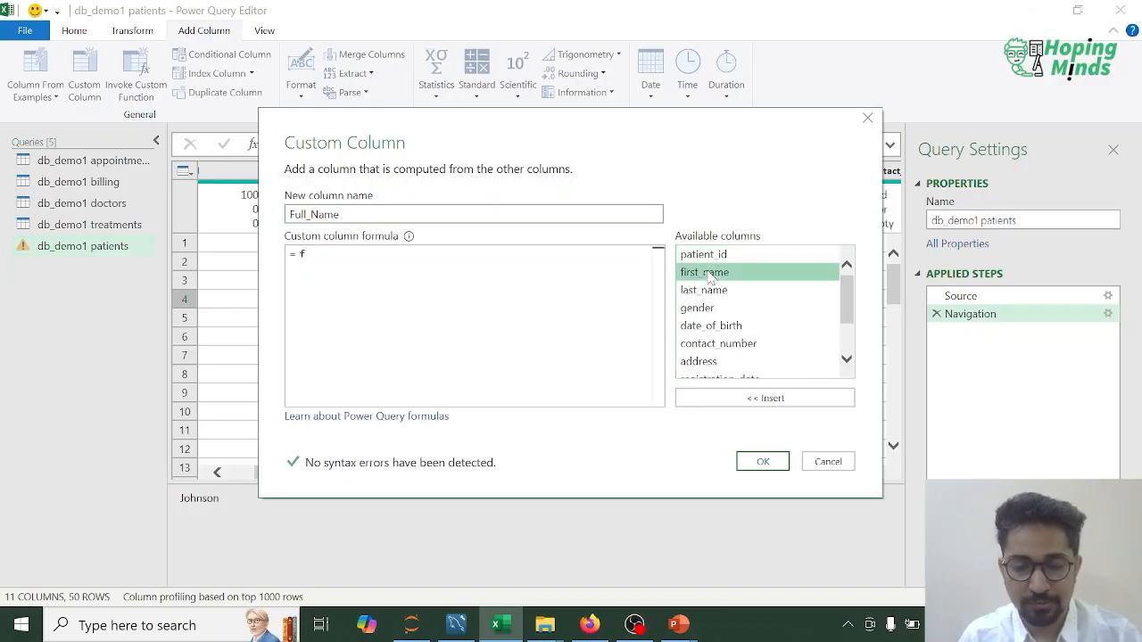
click(763, 400)
mouse_move(411, 249)
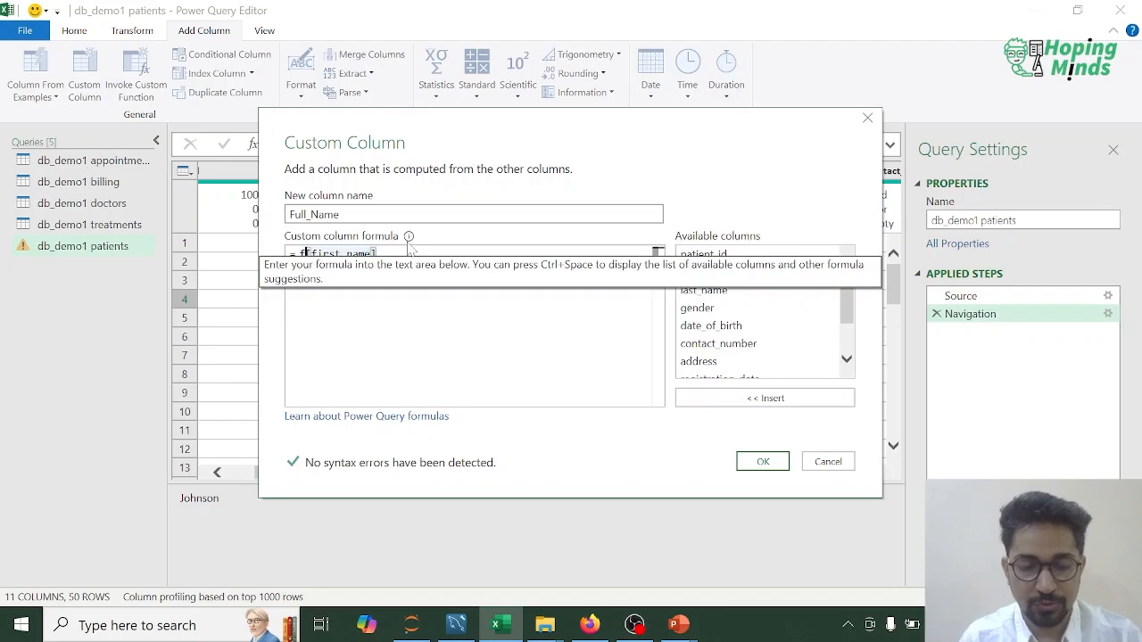
key(BackSpace)
text(& " " &)
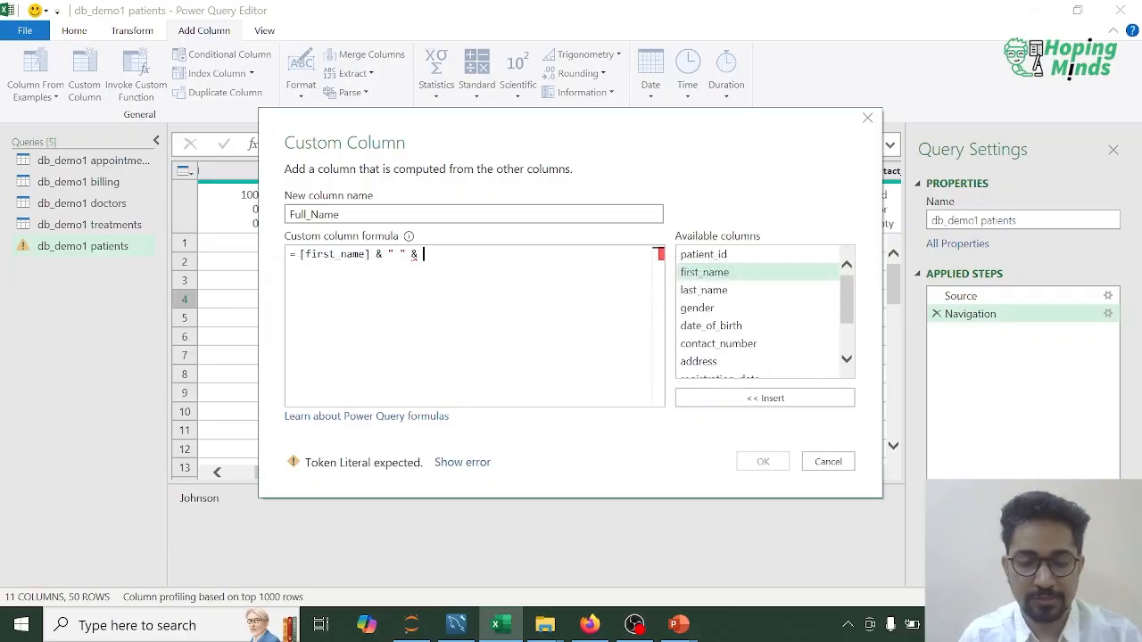
click(718, 290)
click(759, 401)
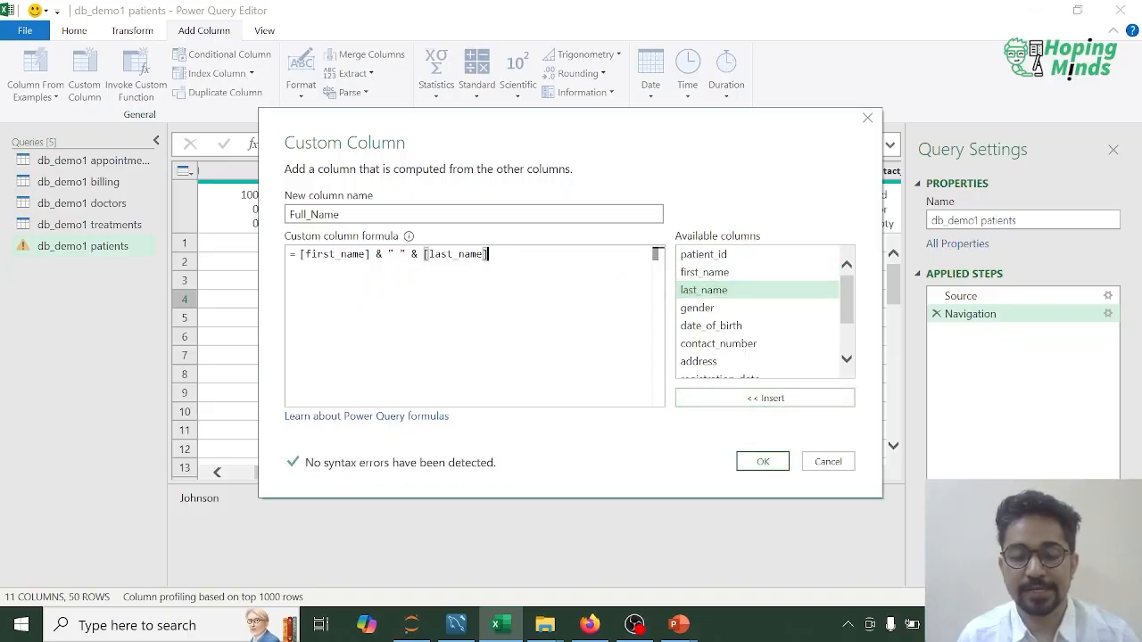
click(762, 462)
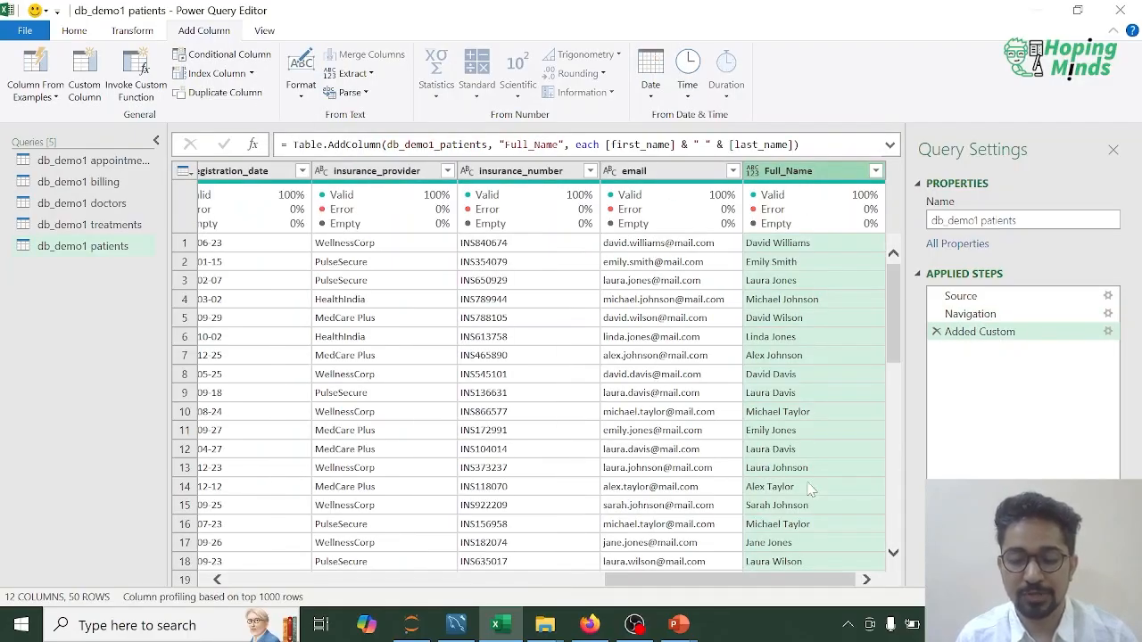
drag(803, 582, 317, 584)
Step: Start a custom column in the doctors query and name it Dr_Full_Name
click(79, 204)
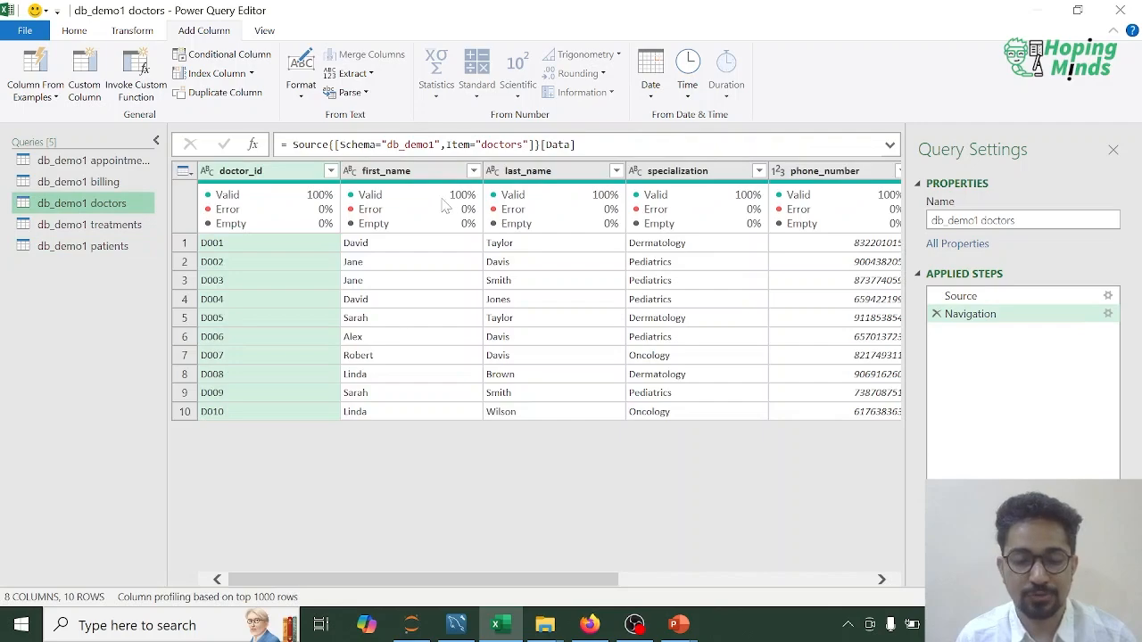
click(85, 89)
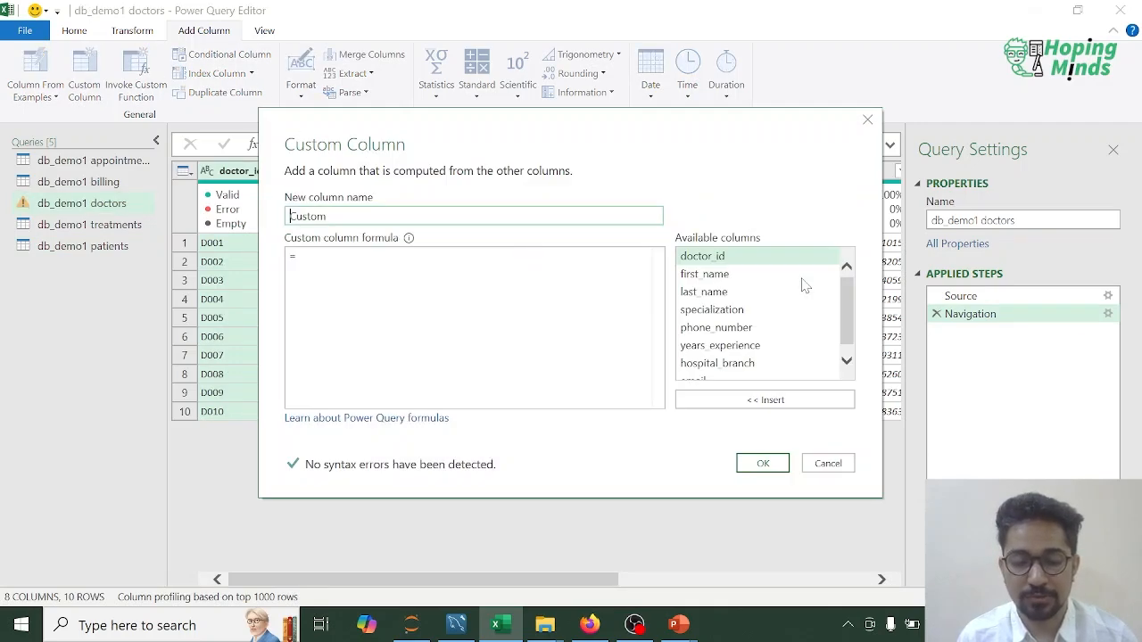
click(721, 274)
click(460, 216)
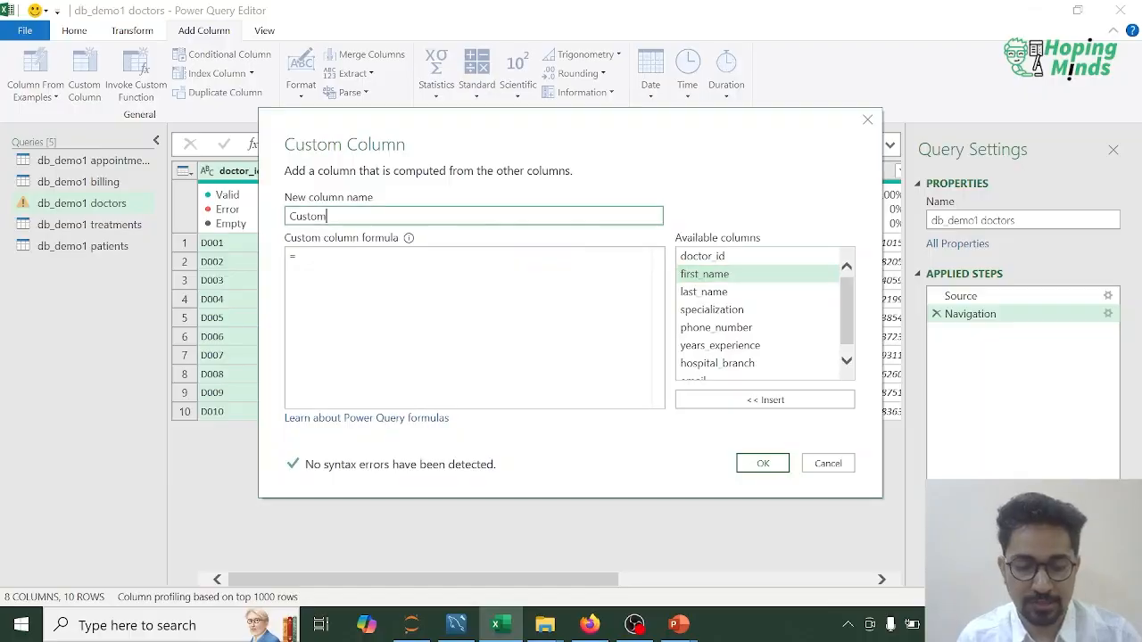
double_click(460, 215)
text(Dr)
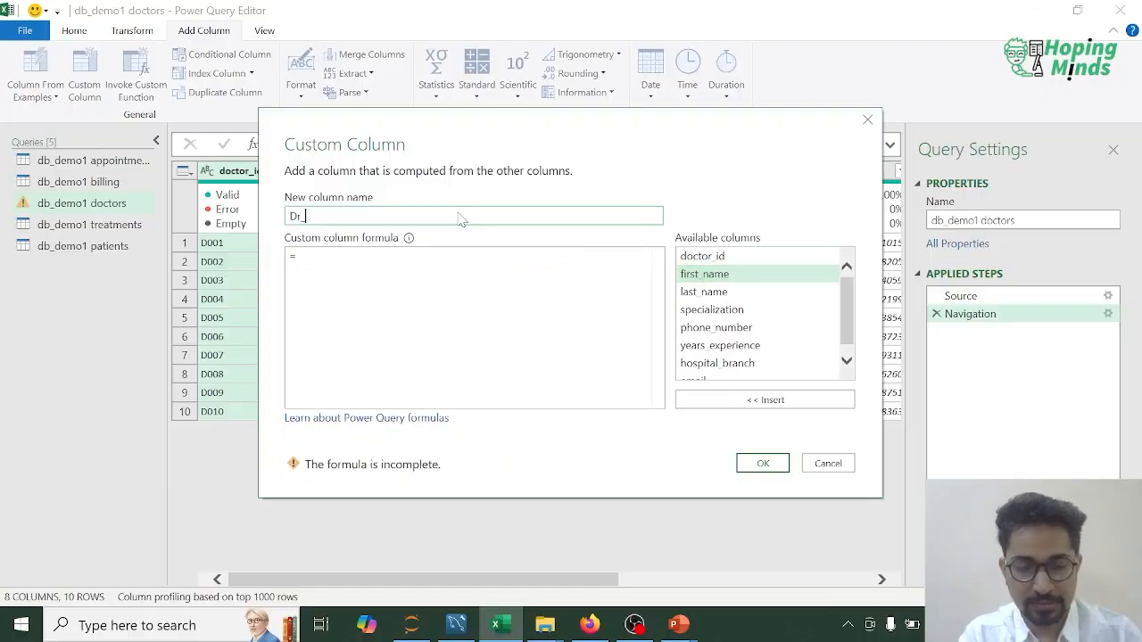
text(_F)
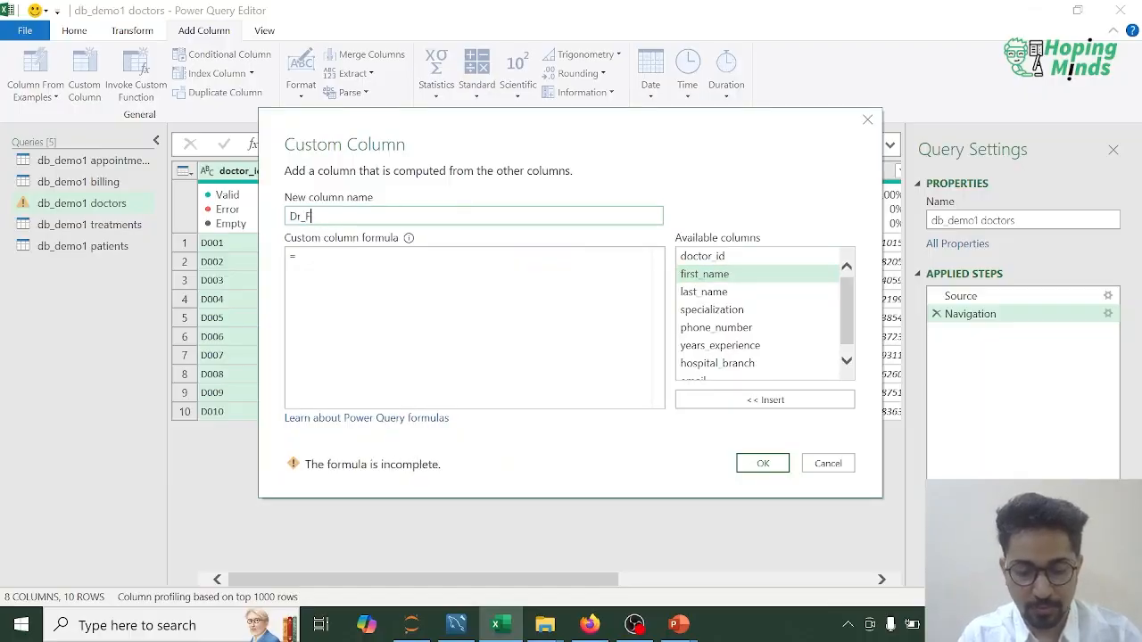
text(ull_Name)
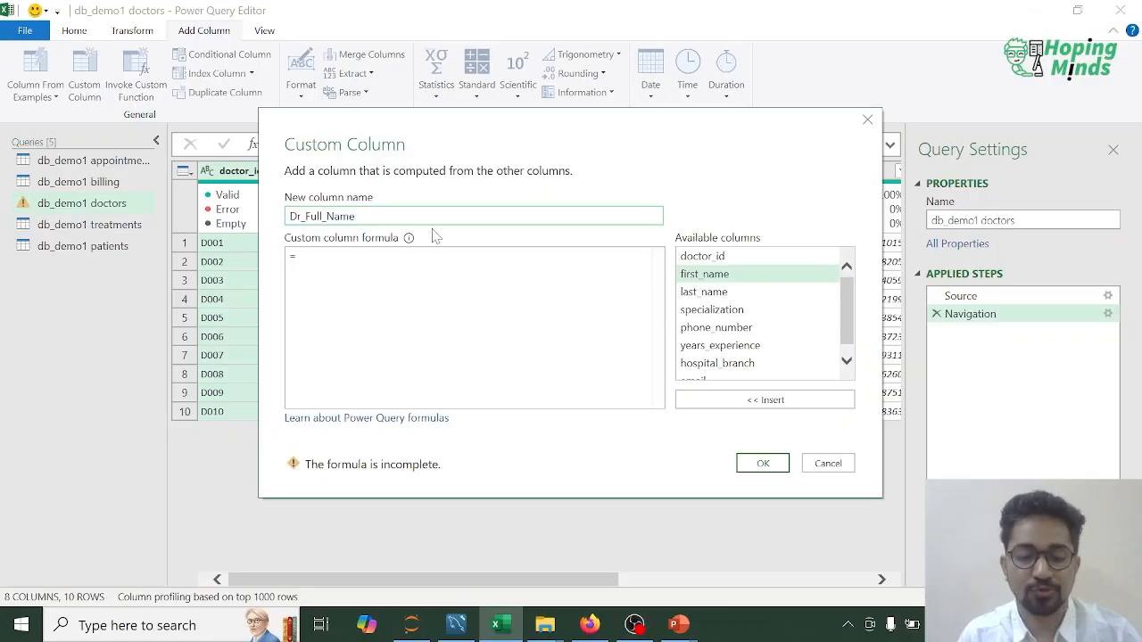
Step: Define Dr_Full_Name as [first_name] & " " & [last_name] and add the column to the doctors query
click(718, 277)
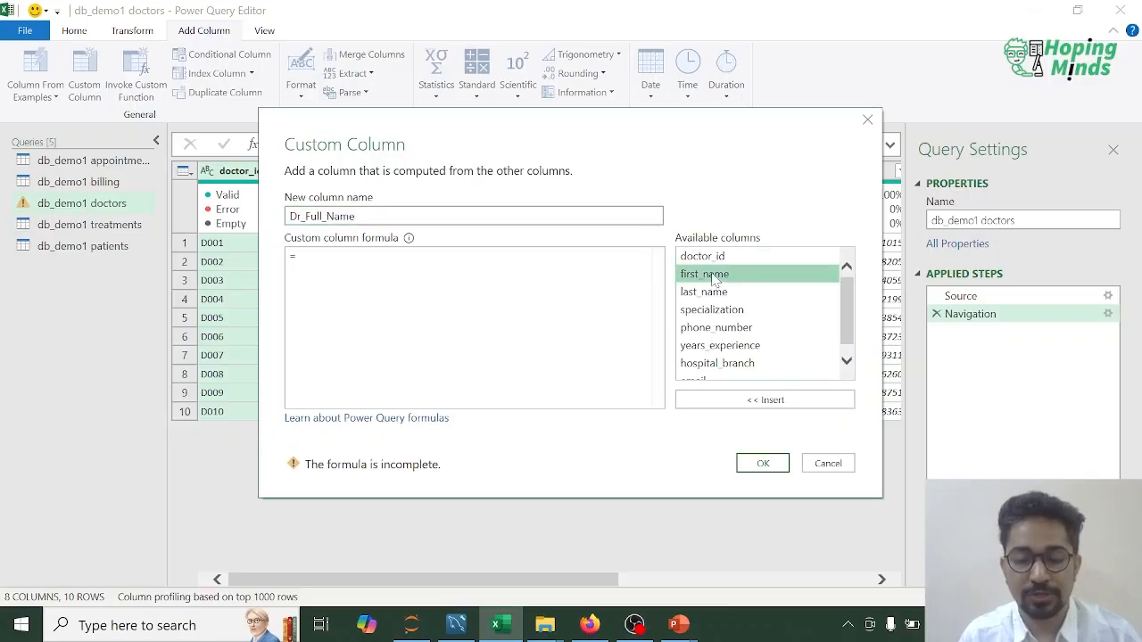
click(755, 400)
text(& )
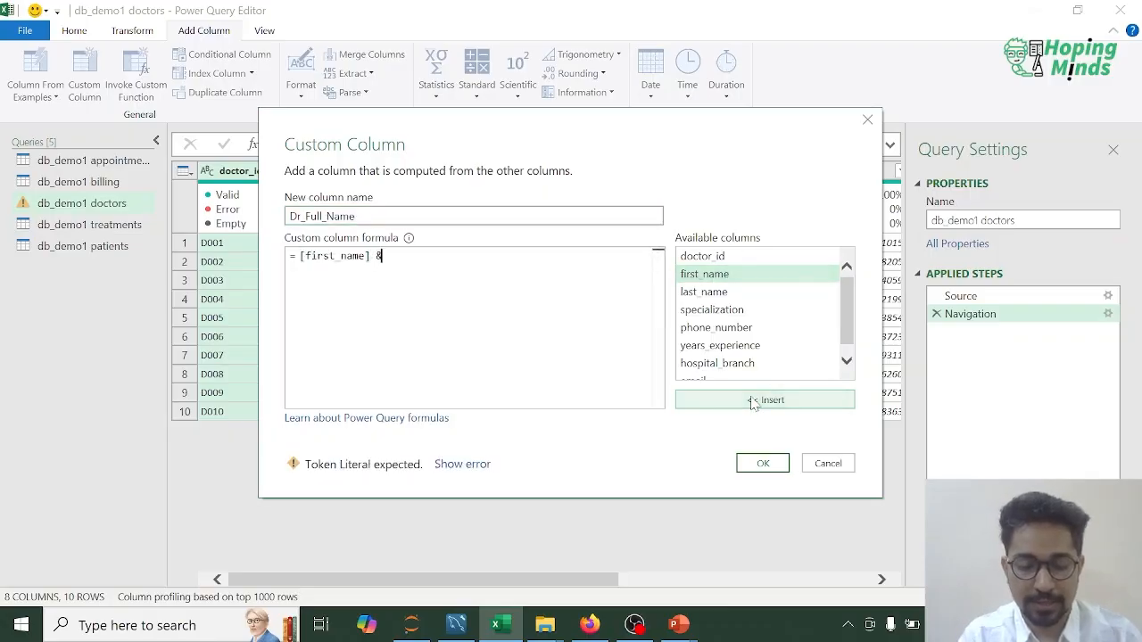
text(" ")
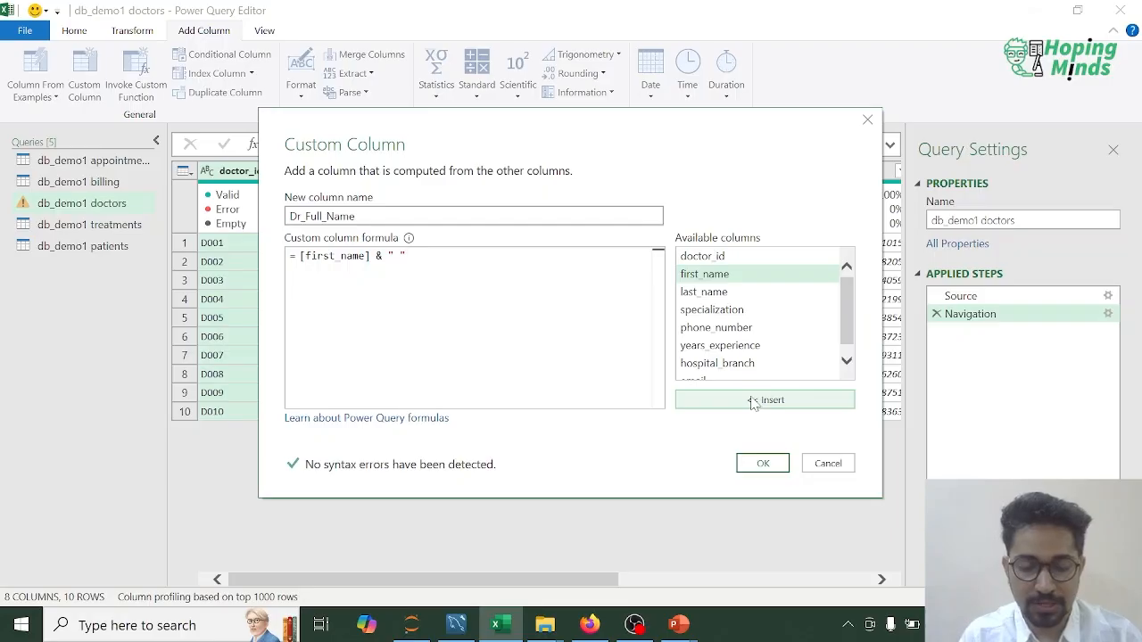
text( &)
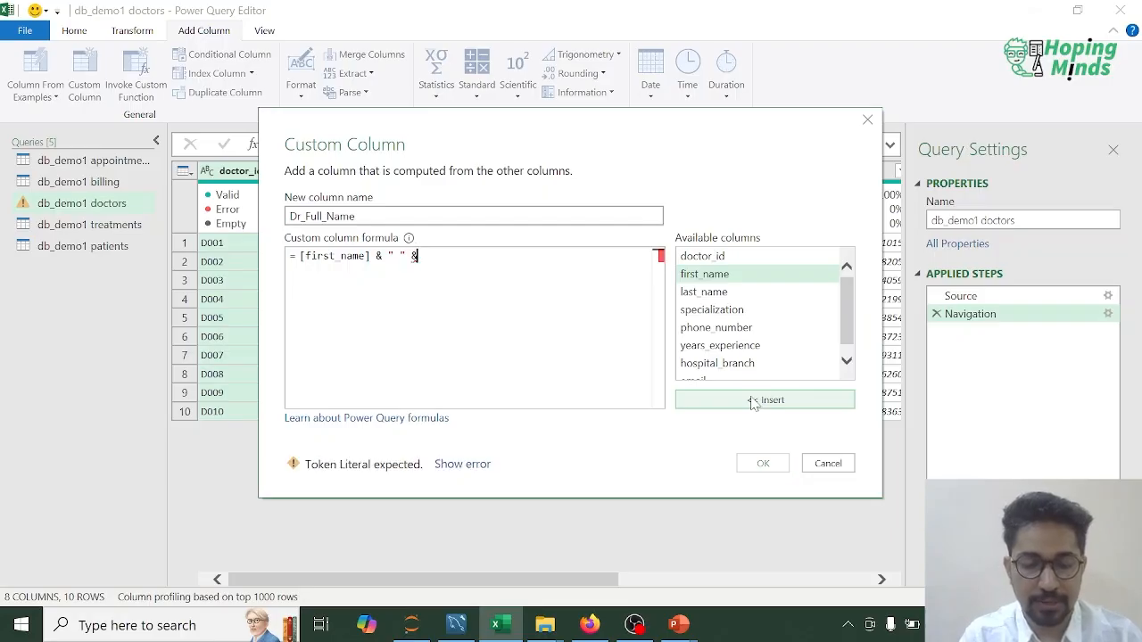
click(729, 294)
click(755, 401)
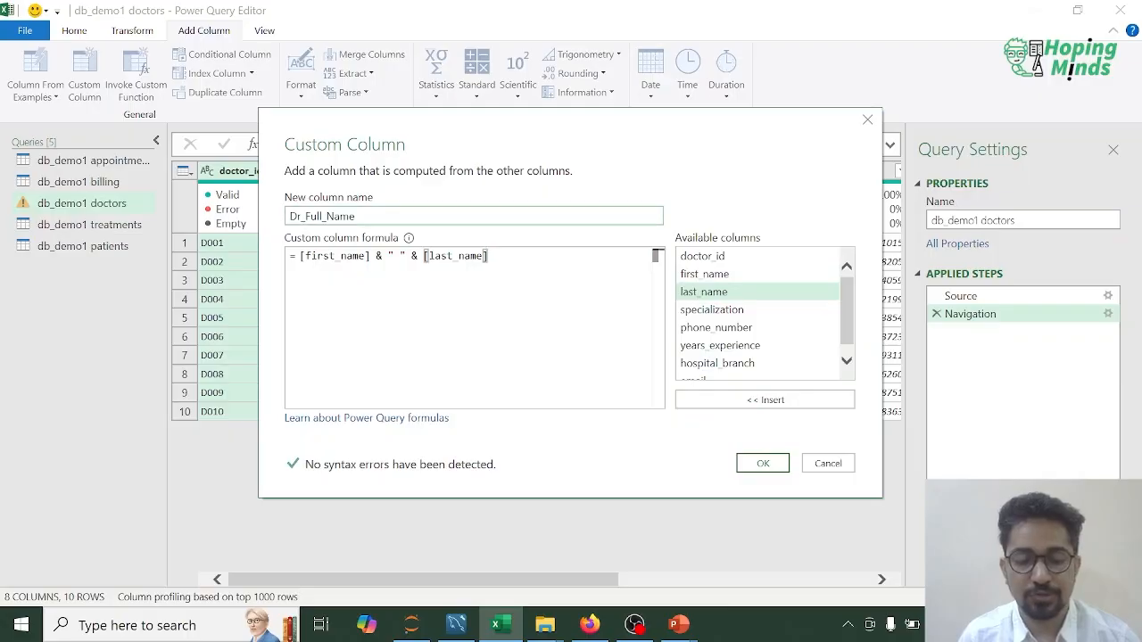
click(765, 463)
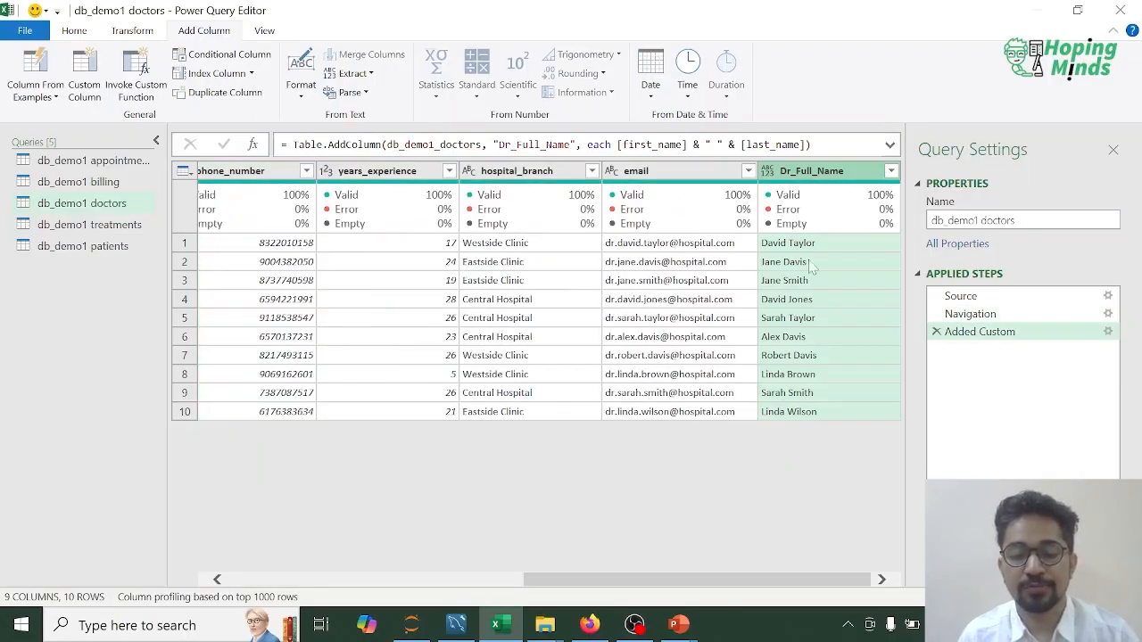
Step: Review the columns of the treatments, billing, appointments, doctors and patients queries to see which ID columns relate them
mouse_move(719, 581)
mouse_down()
mouse_move(415, 580)
mouse_move(720, 580)
mouse_up()
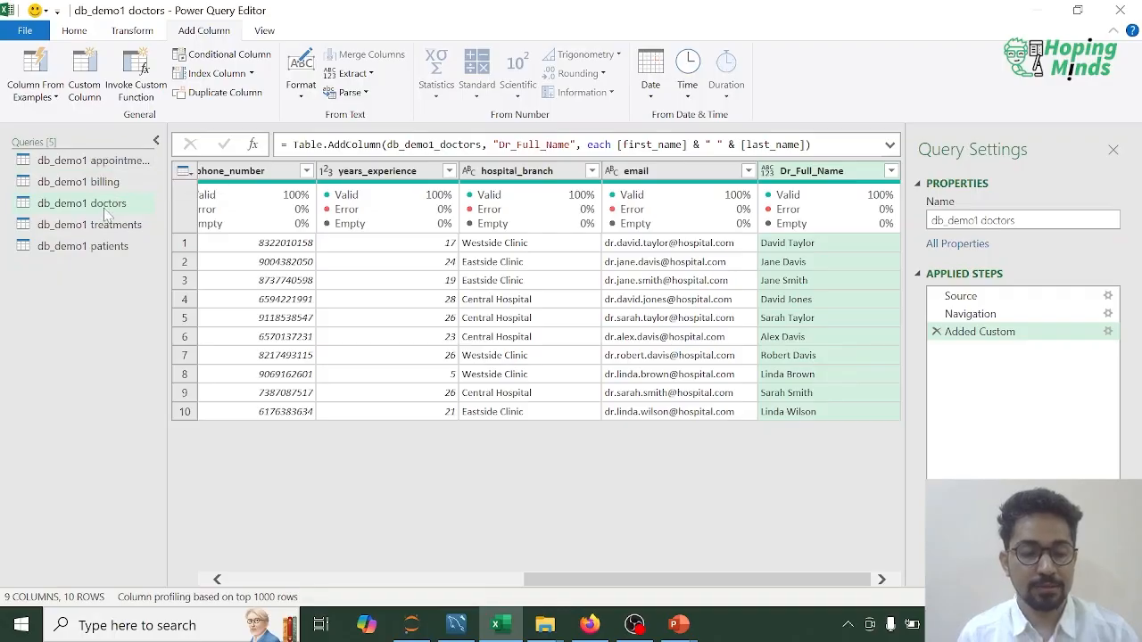
click(80, 249)
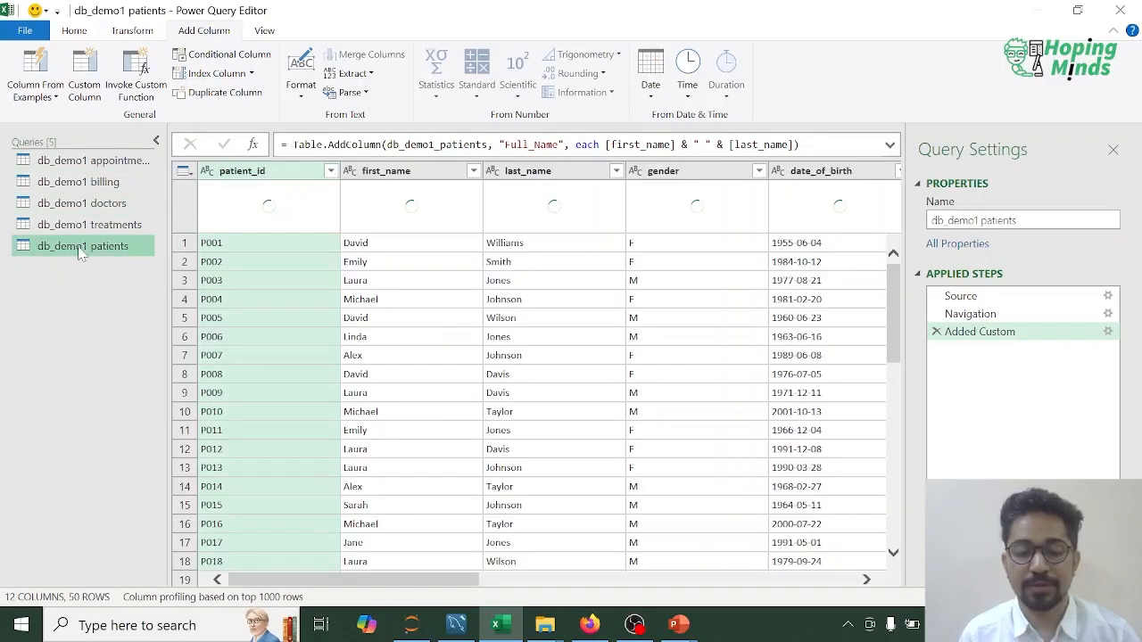
click(98, 224)
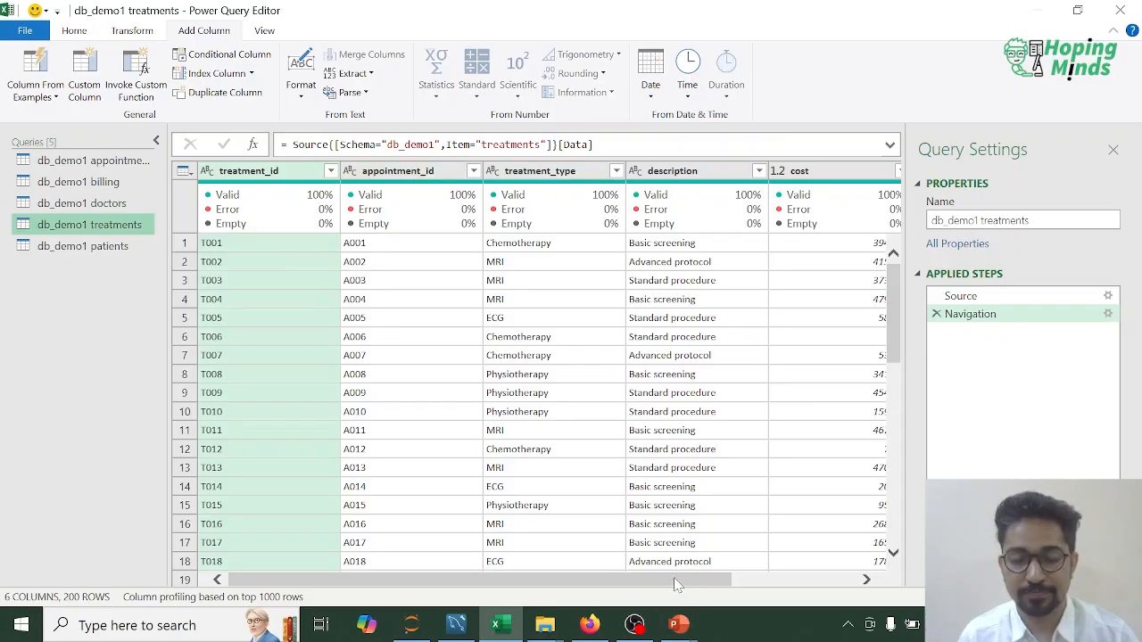
mouse_move(675, 585)
mouse_down()
mouse_move(846, 584)
mouse_move(538, 573)
mouse_move(688, 593)
mouse_up()
drag(489, 575, 393, 578)
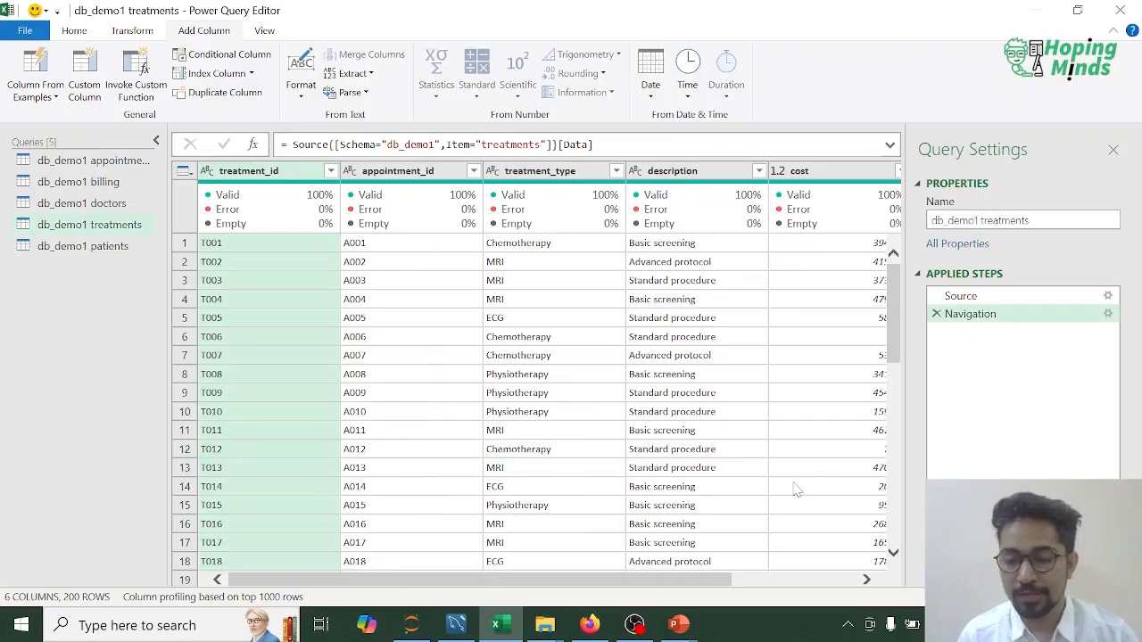
drag(605, 583, 463, 565)
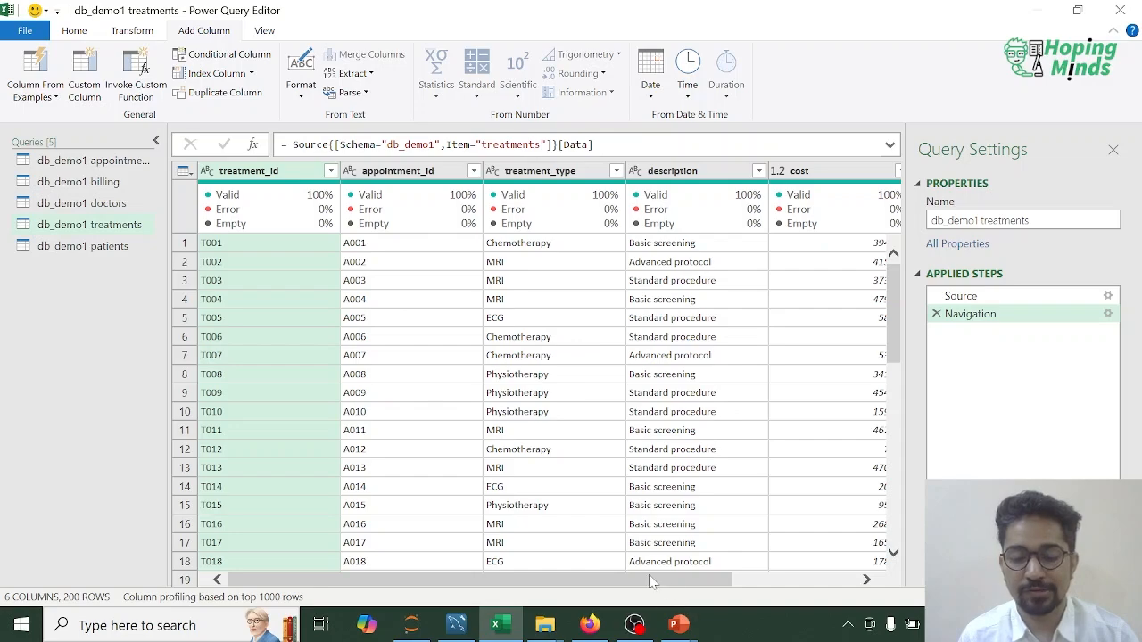
drag(654, 581, 451, 558)
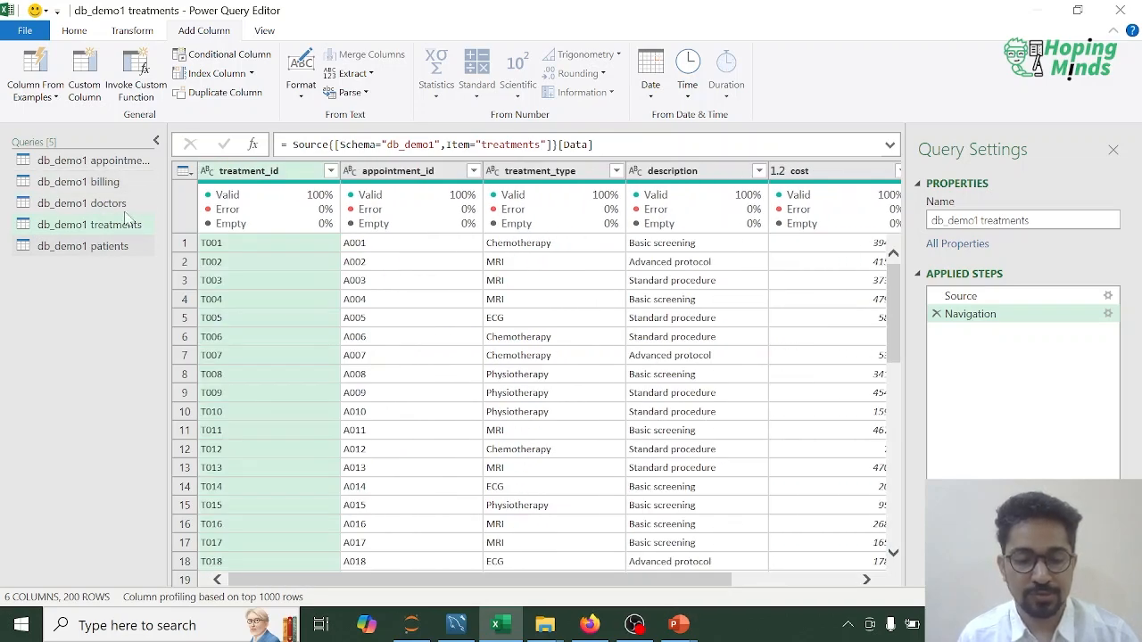
click(114, 183)
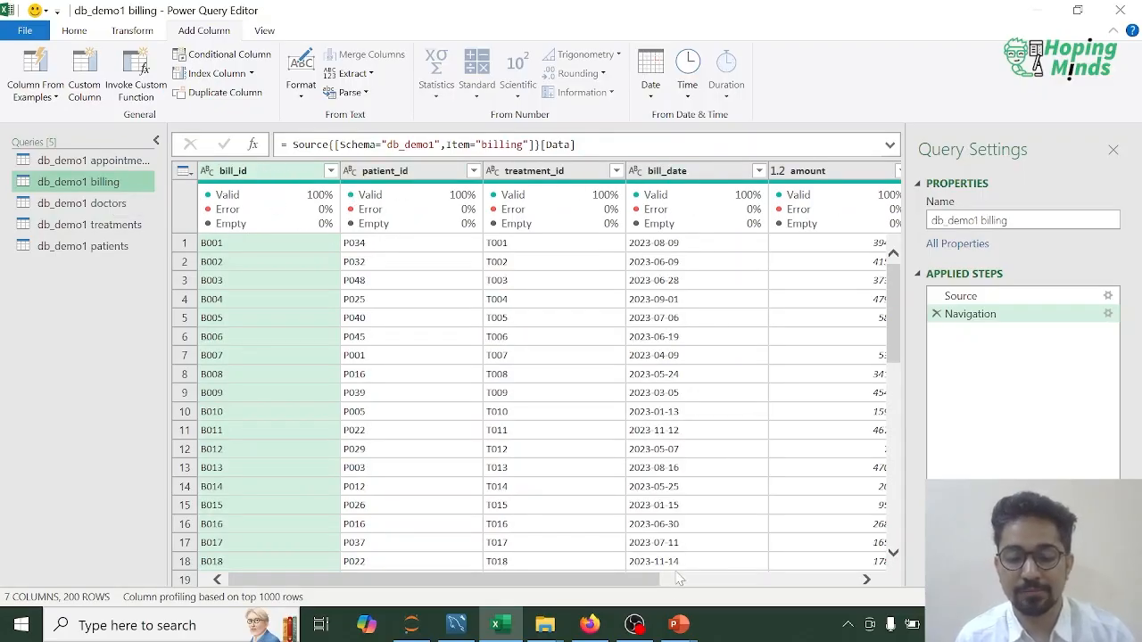
drag(642, 580, 846, 577)
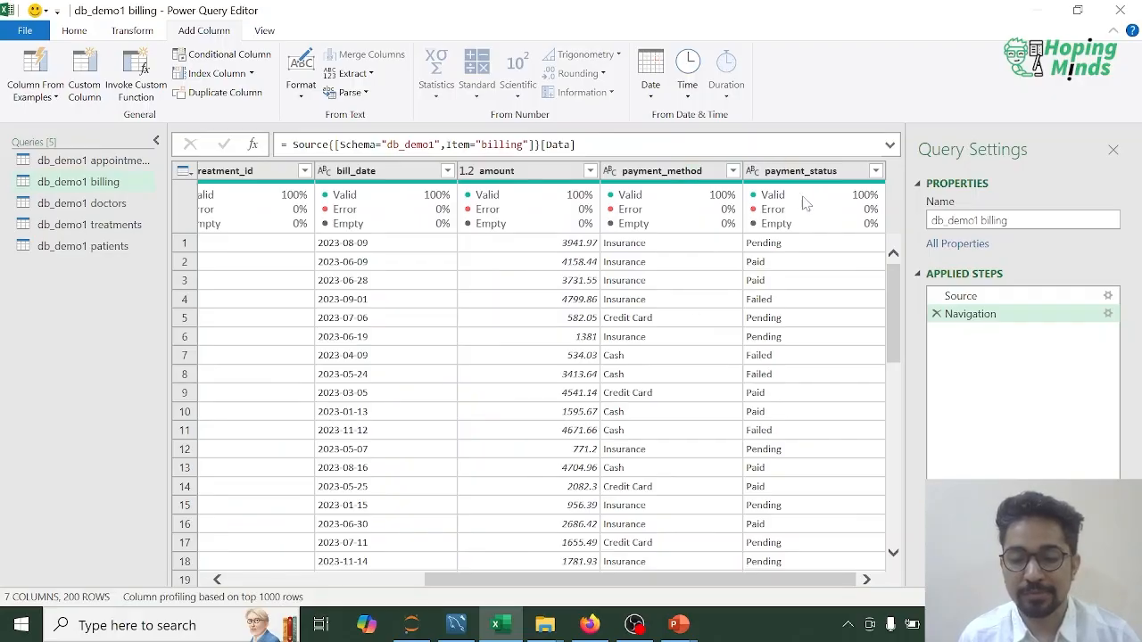
click(98, 162)
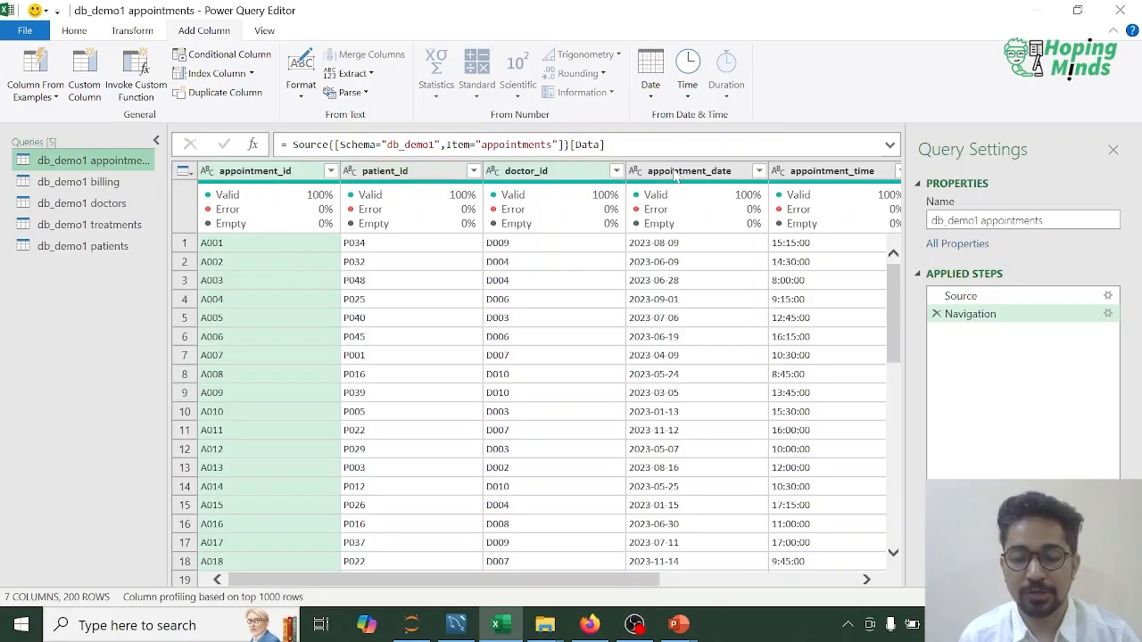
click(778, 581)
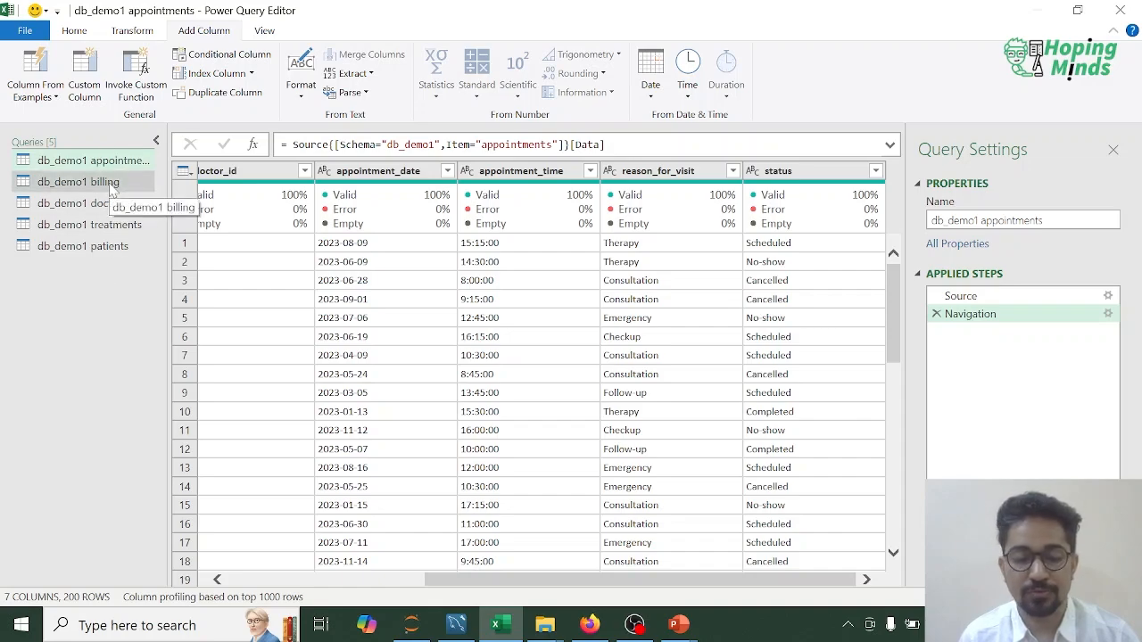
click(100, 182)
click(102, 207)
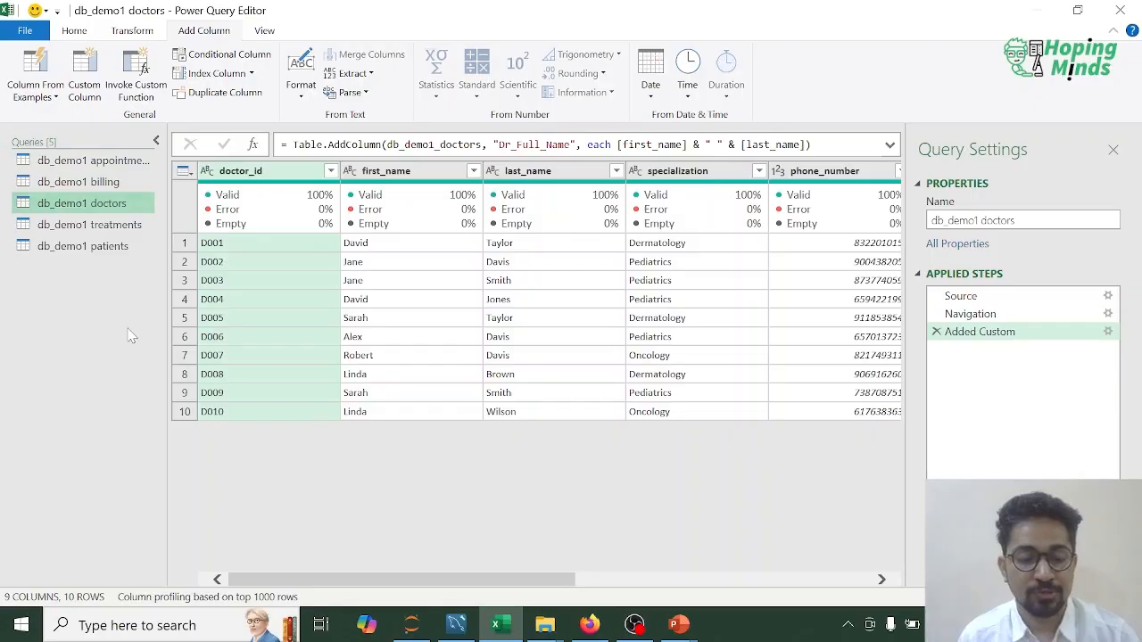
click(87, 249)
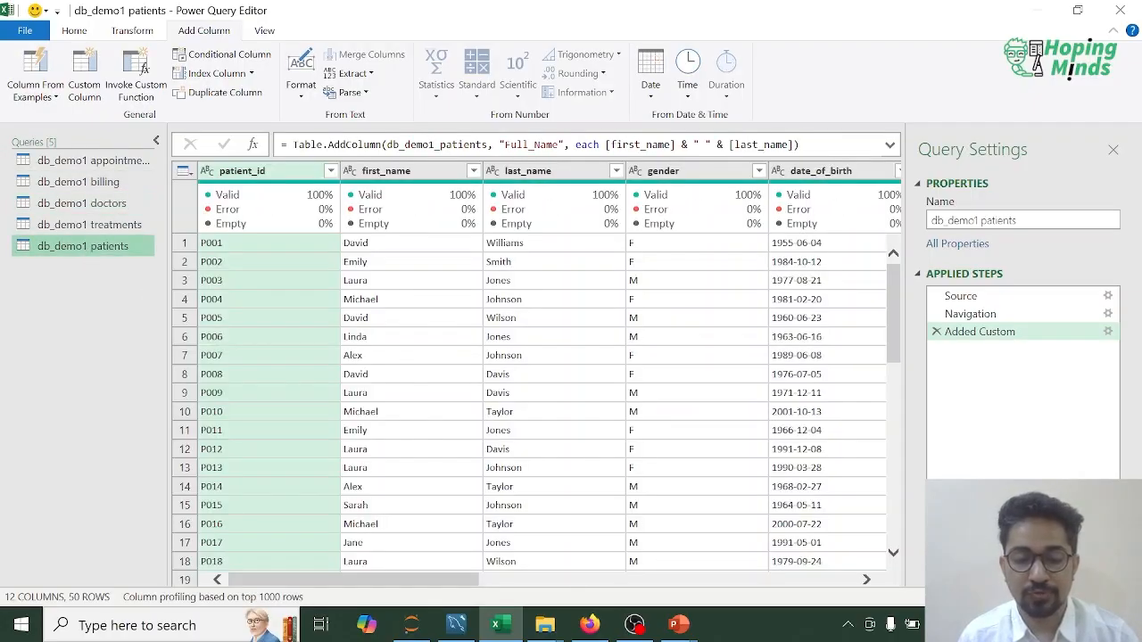
Step: Start a merge as a new query with db_demo1 appointments as the first table and db_demo1 doctors as the second
click(97, 162)
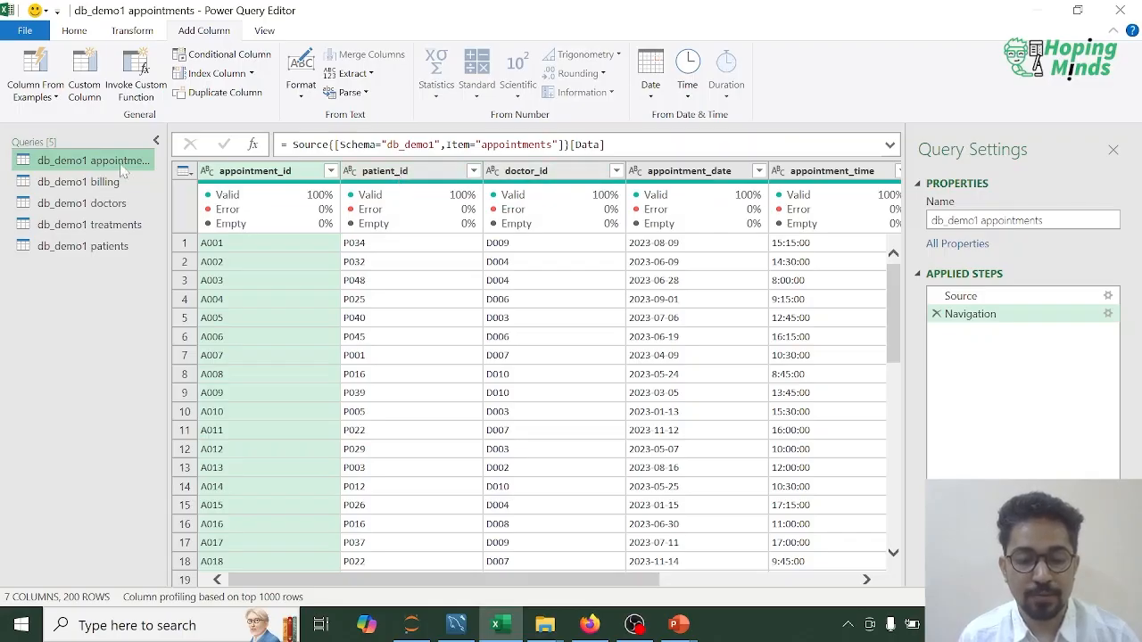
click(73, 33)
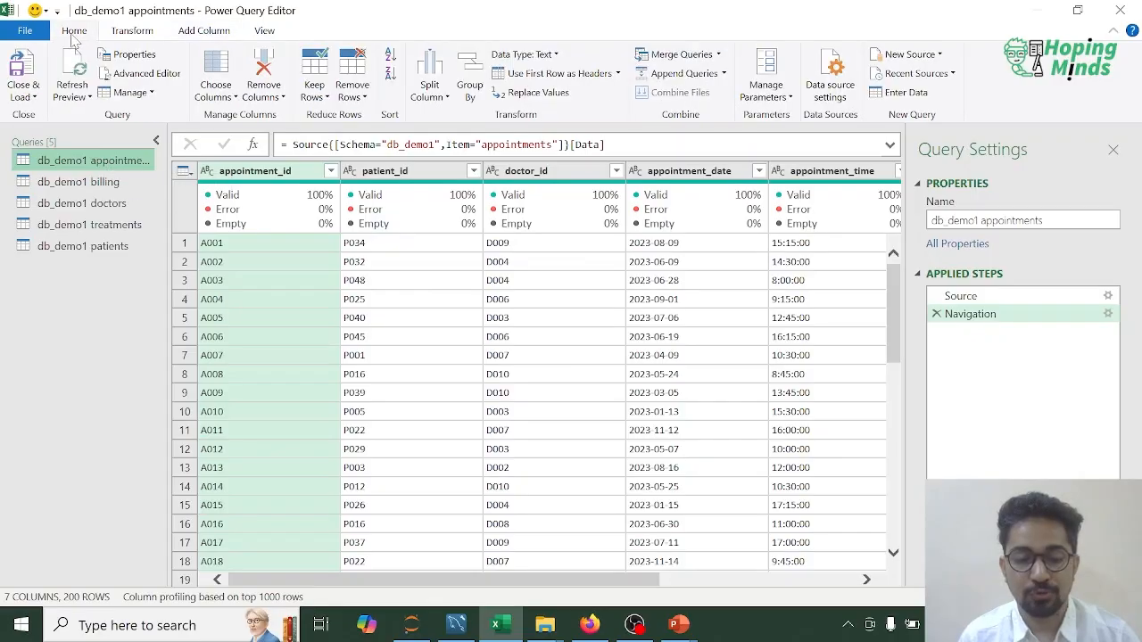
click(720, 56)
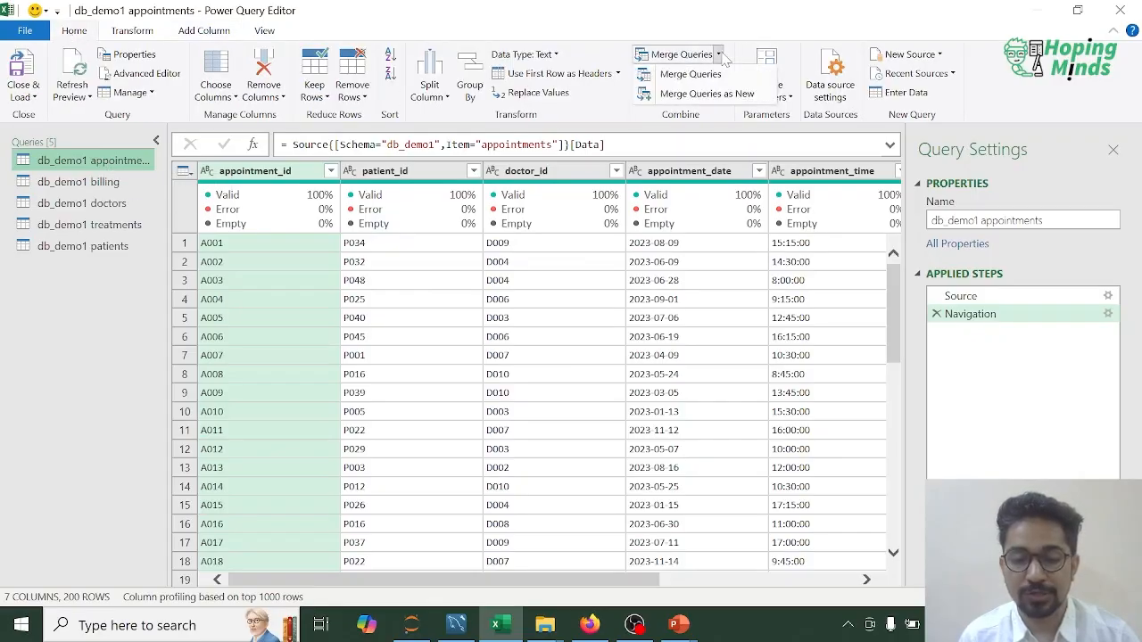
click(712, 100)
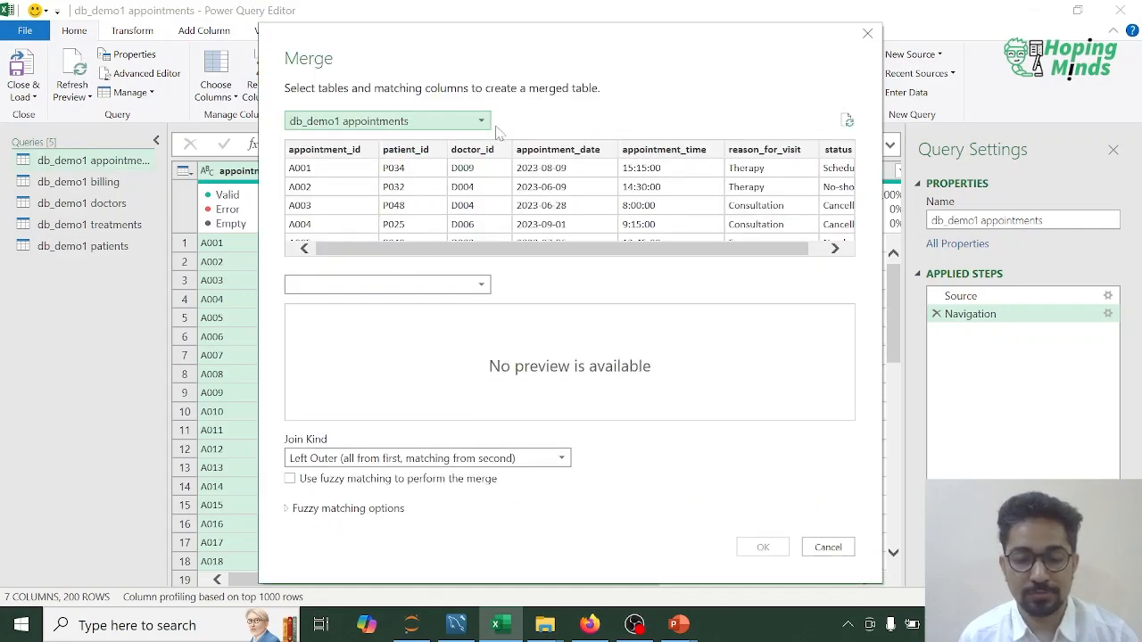
click(481, 285)
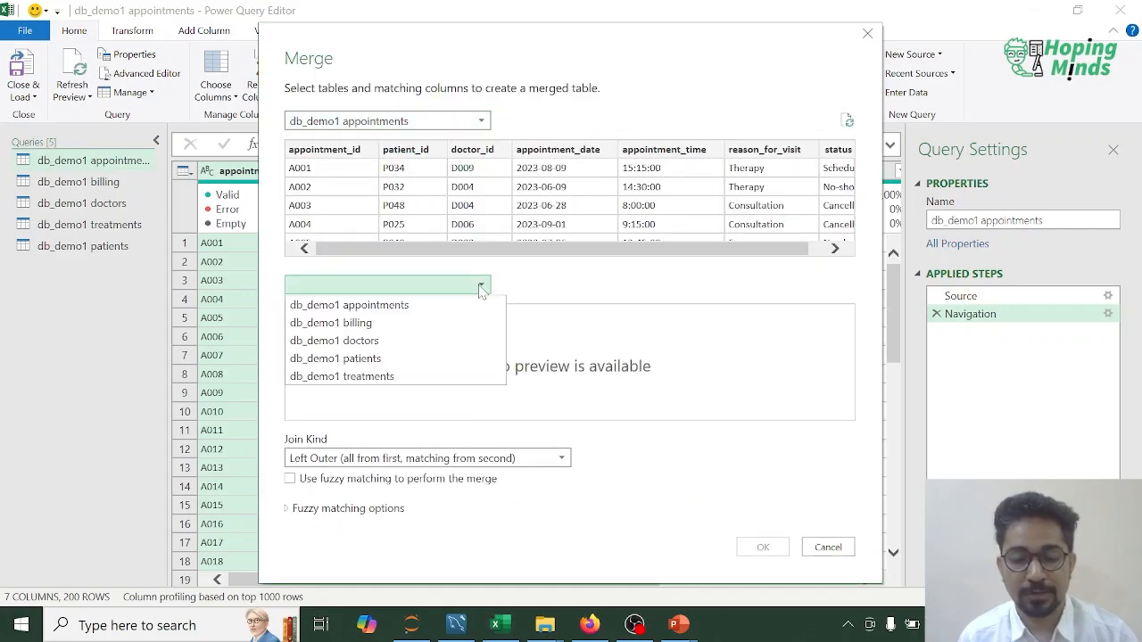
click(344, 346)
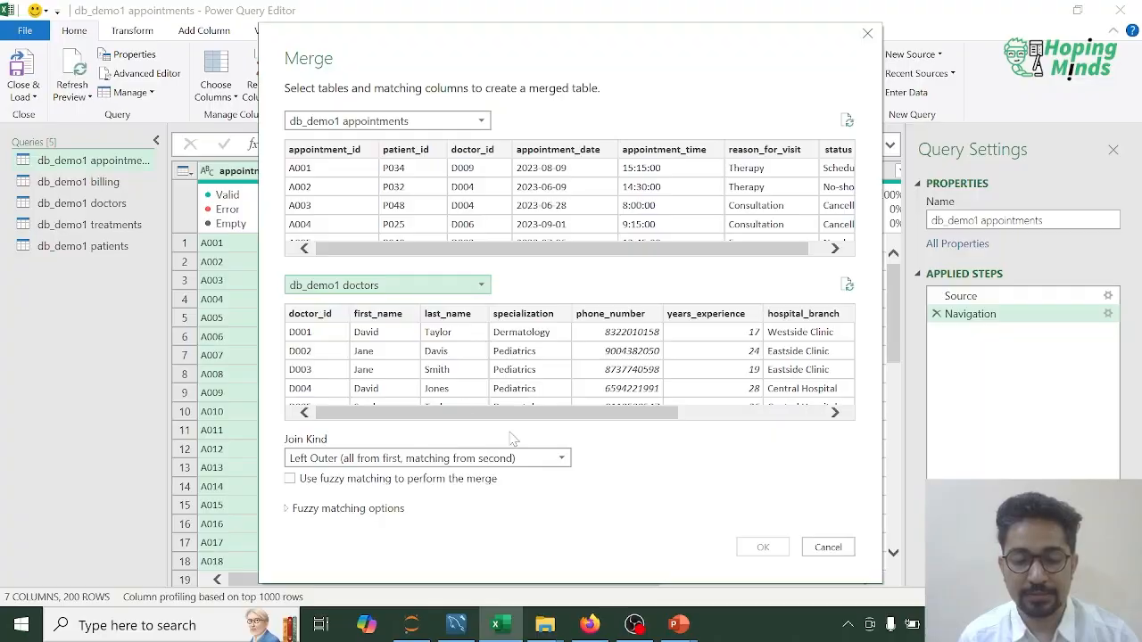
Step: Set the join kind to Inner (only matching rows), match both tables on doctor_id and create the merged query
click(530, 459)
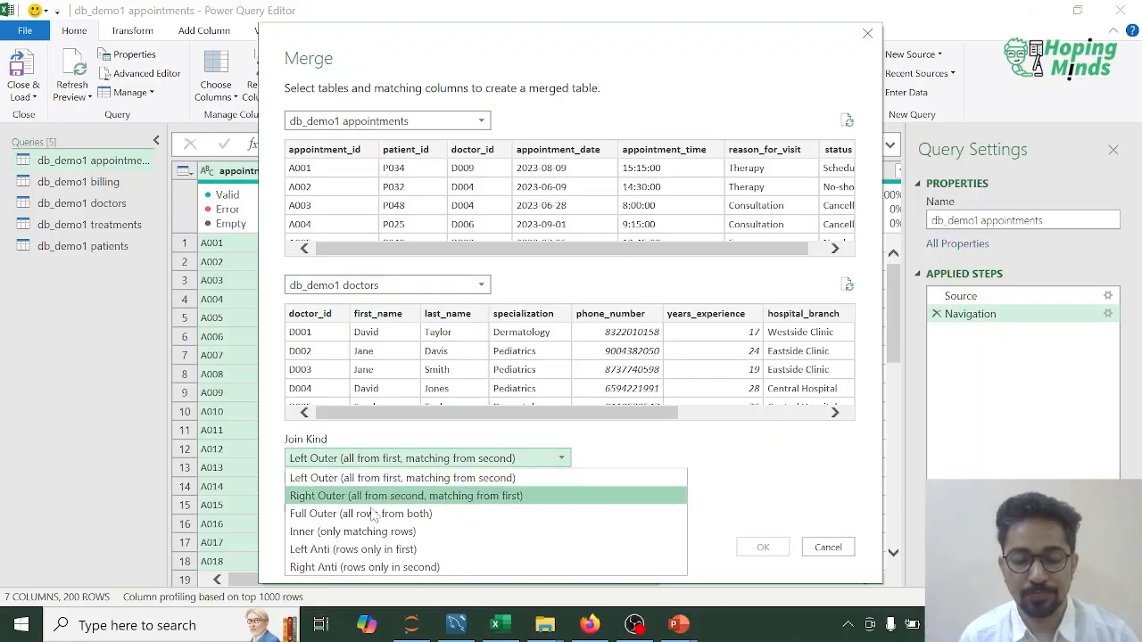
click(349, 534)
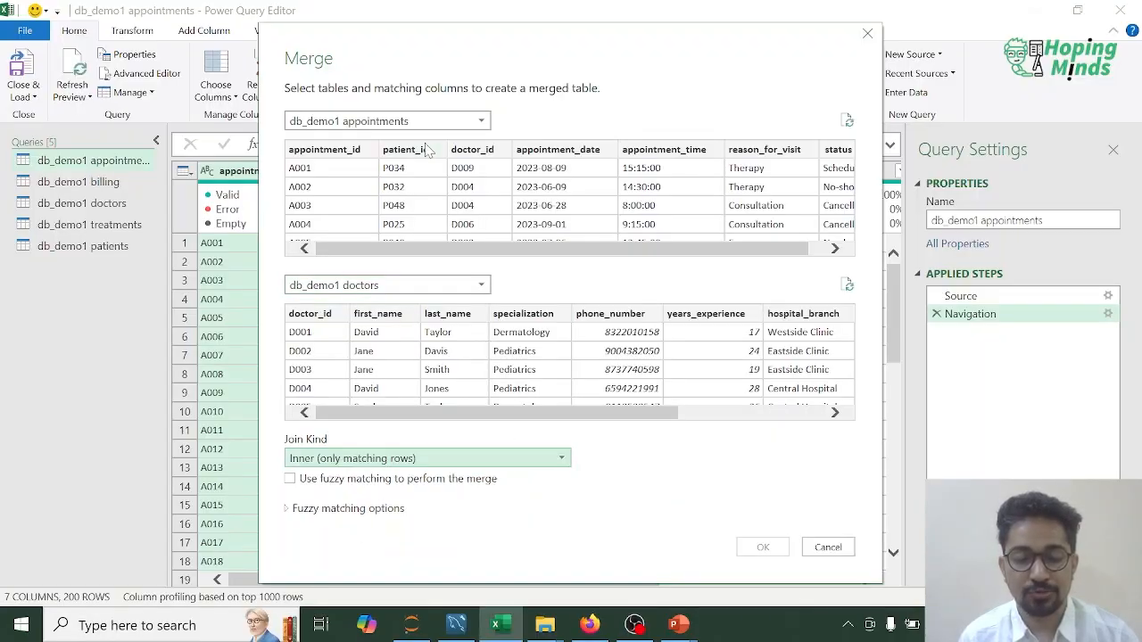
click(480, 150)
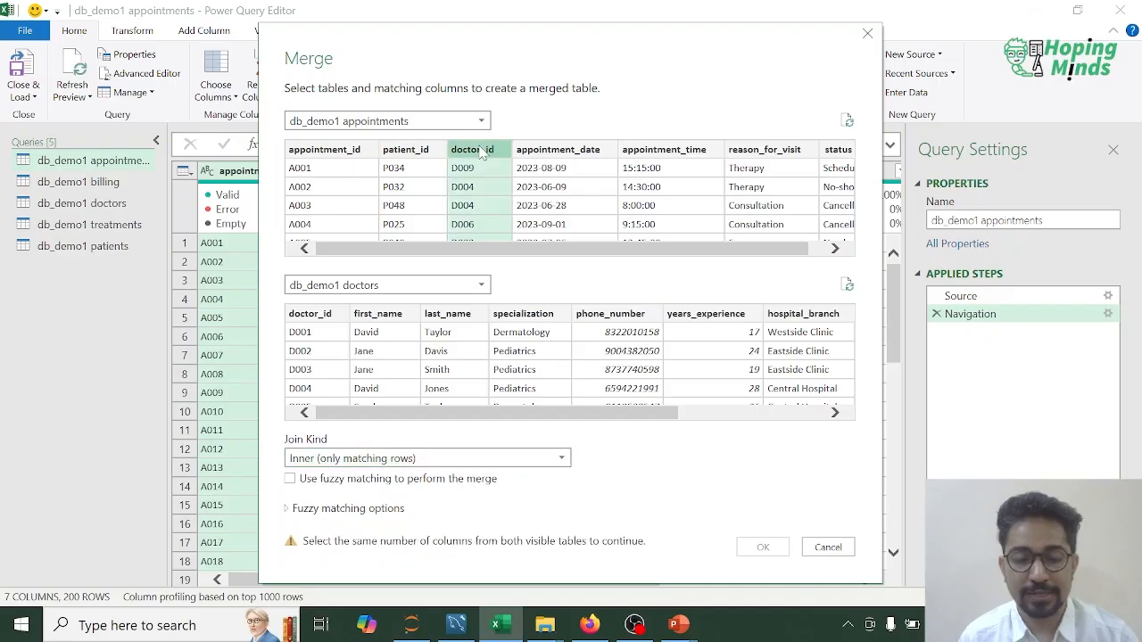
click(313, 317)
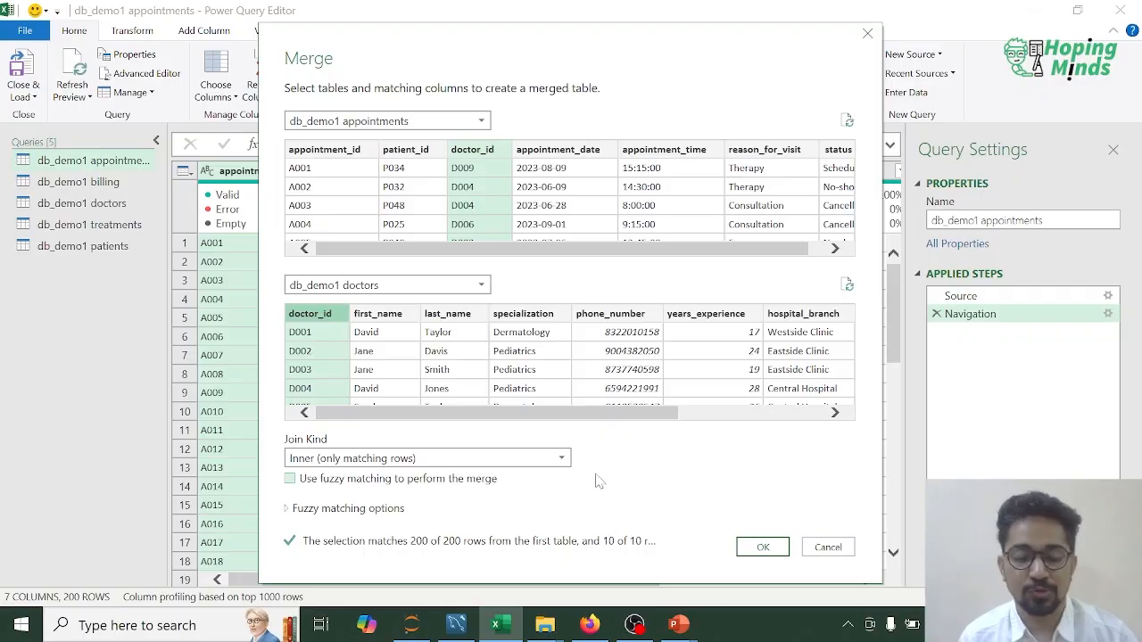
click(762, 550)
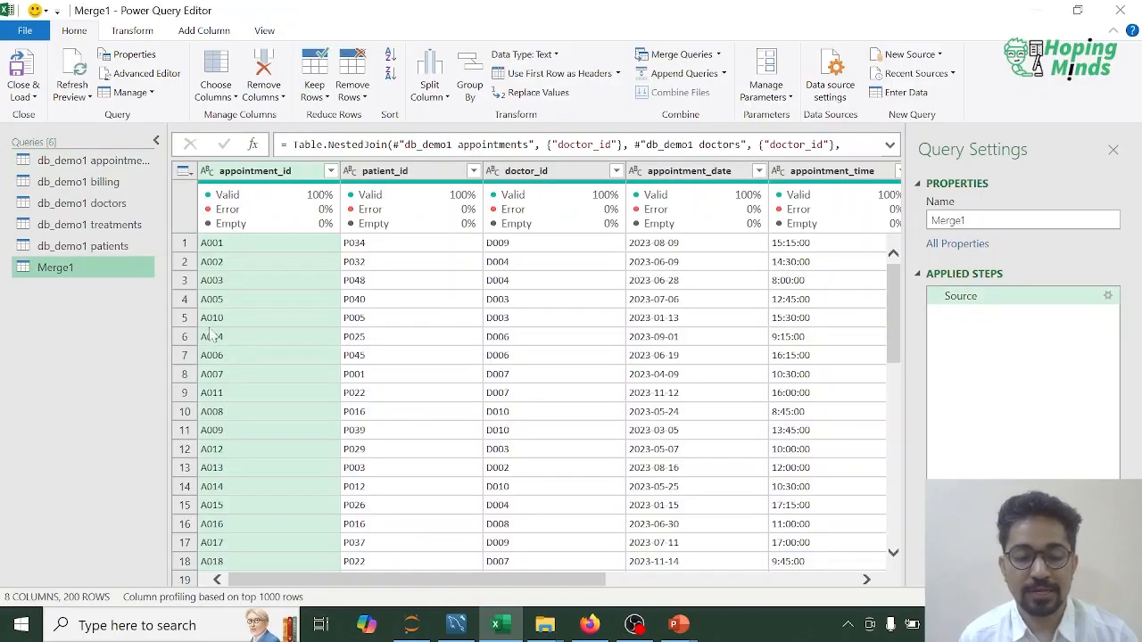
Step: Rename the Merge1 query as appontments_doctors
right_click(67, 270)
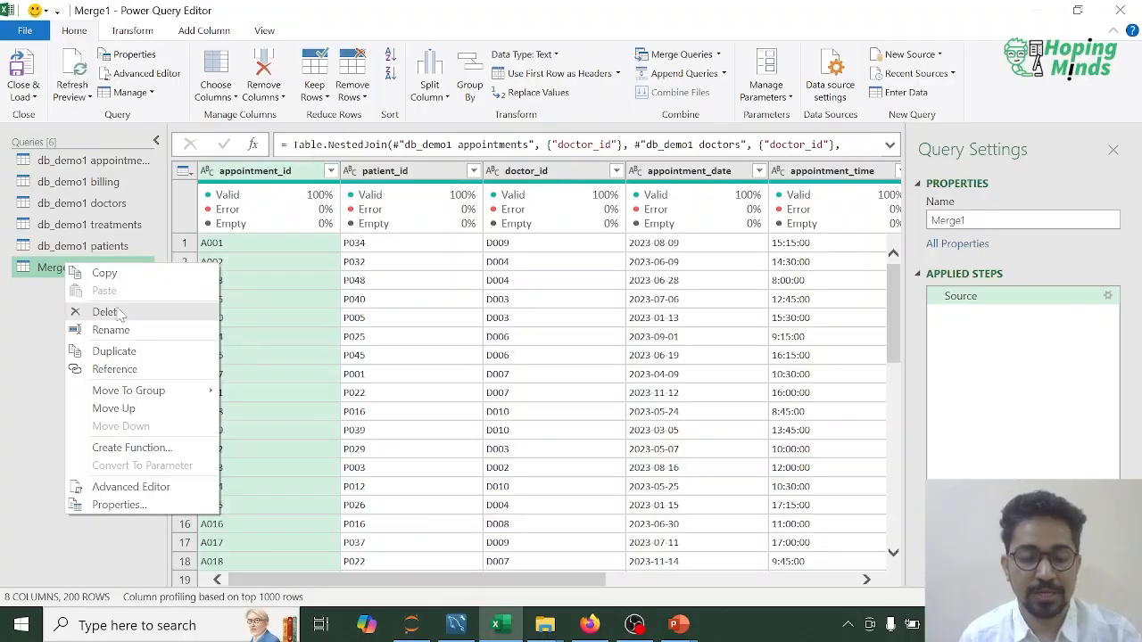
click(105, 332)
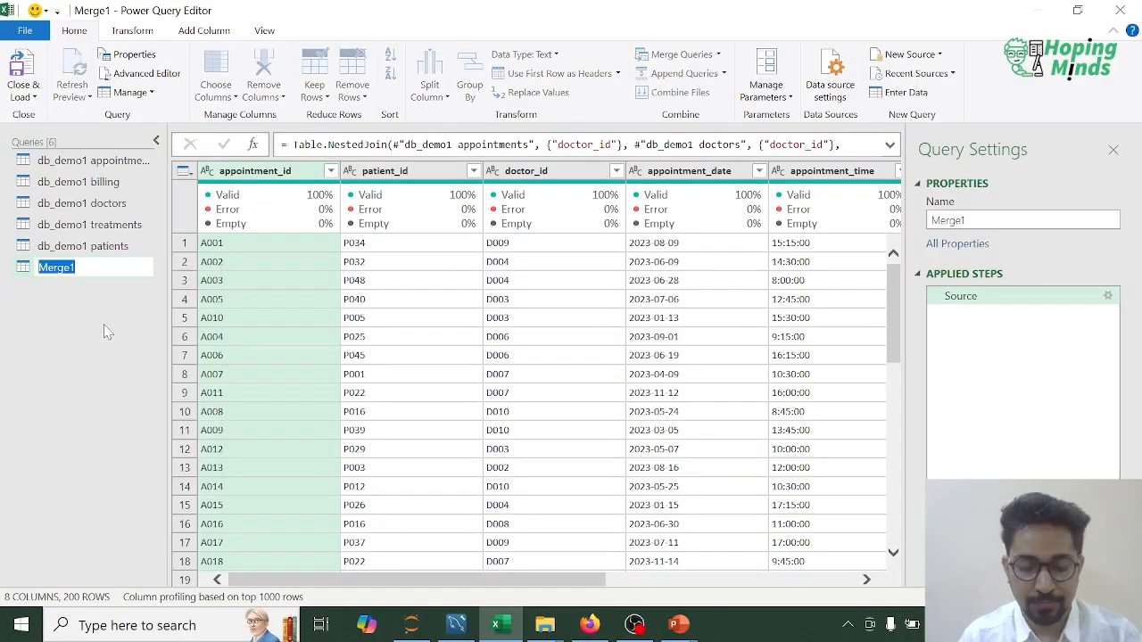
text(Appontments)
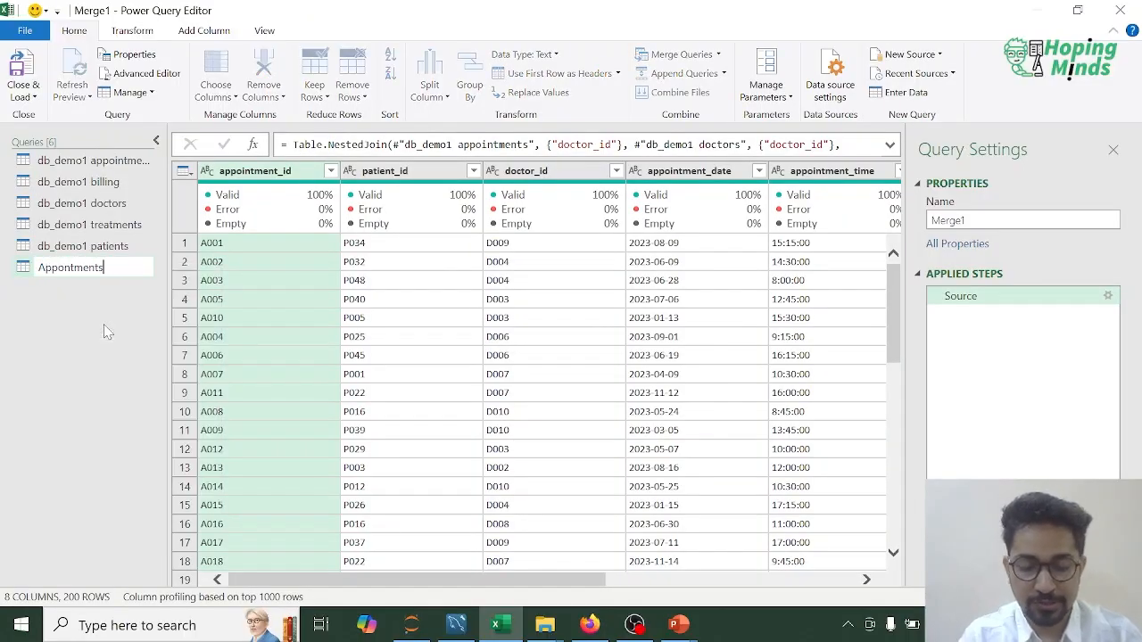
key(Home)
key(Delete)
text(a)
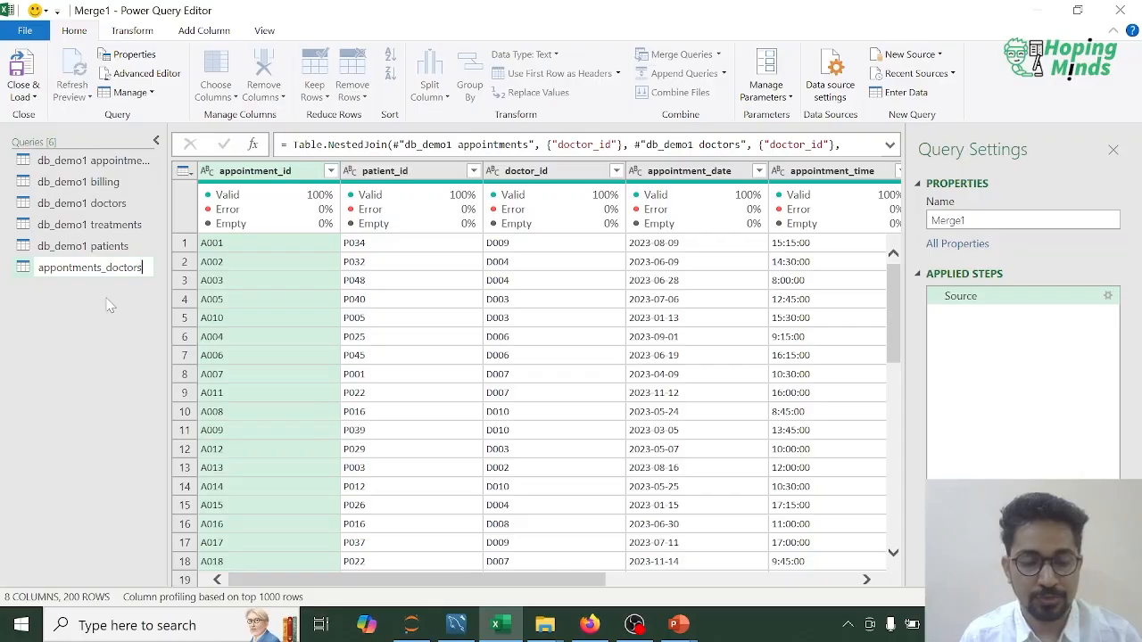
key(Return)
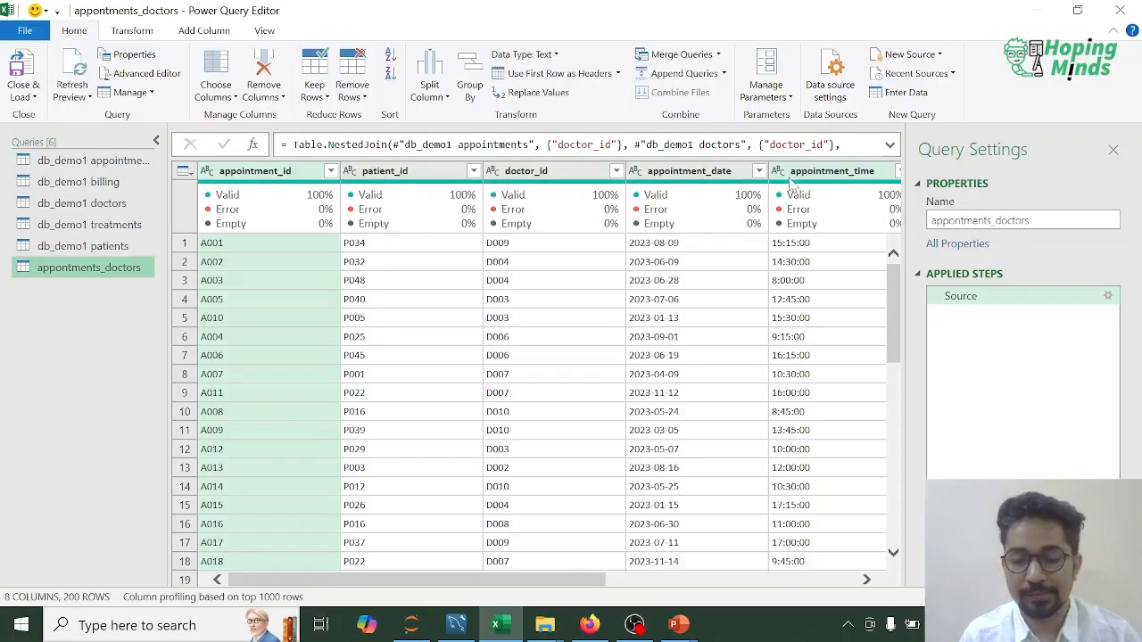
Step: Expand the db_demo1 doctors column to specialization, years_experience, hospital_branch, email and Dr_Full_Name, keeping the original column name as prefix
drag(602, 582, 863, 579)
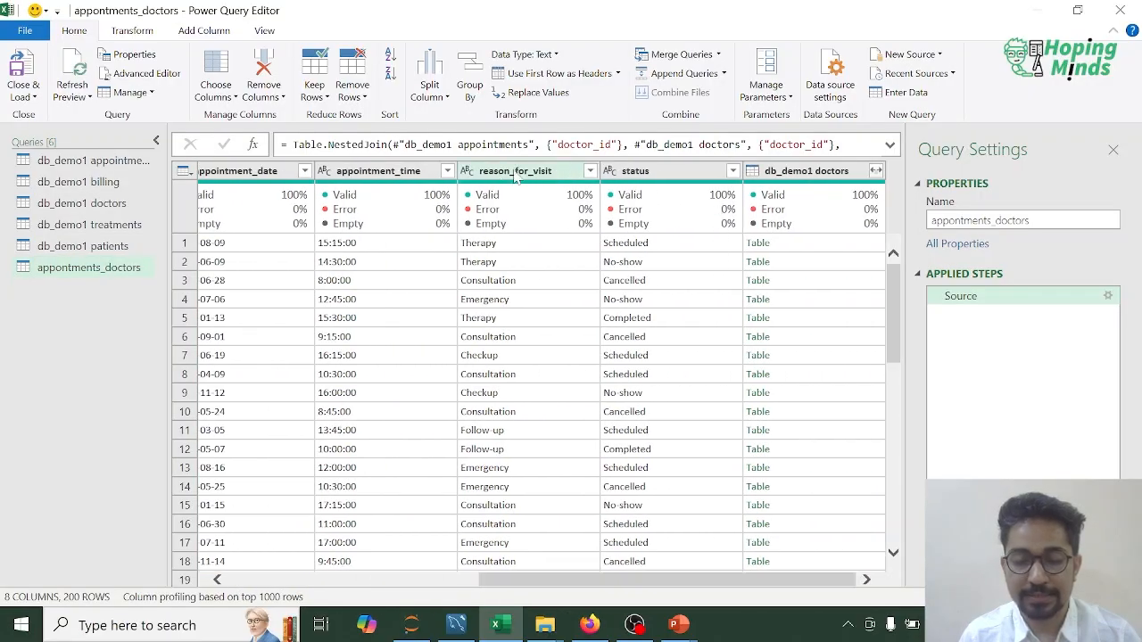
click(878, 175)
click(878, 175)
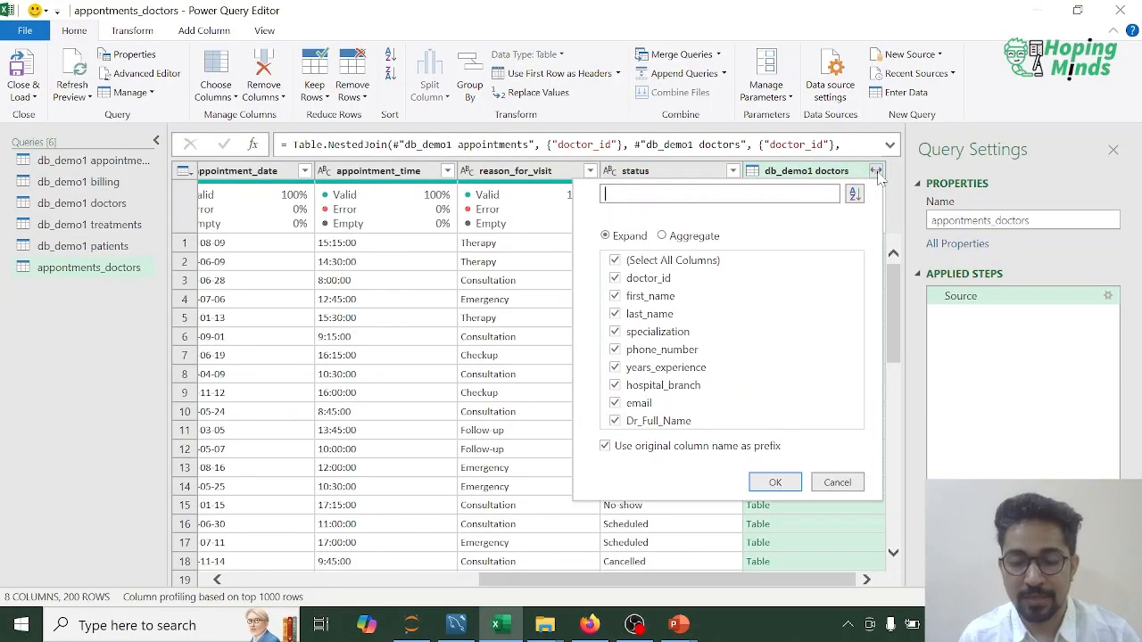
click(616, 279)
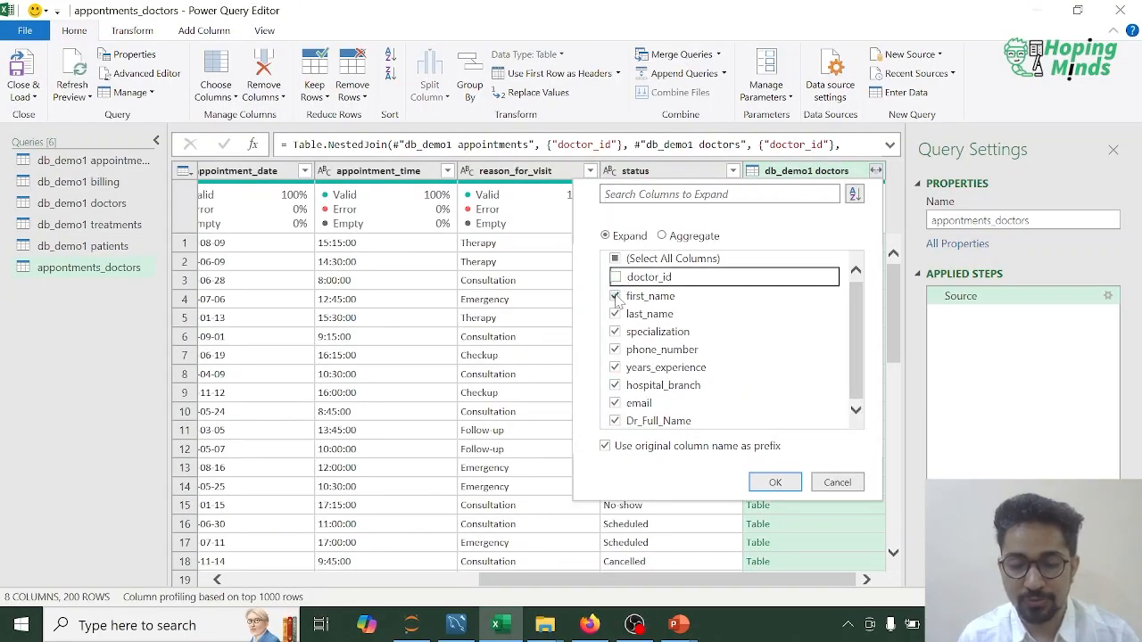
click(616, 295)
click(615, 313)
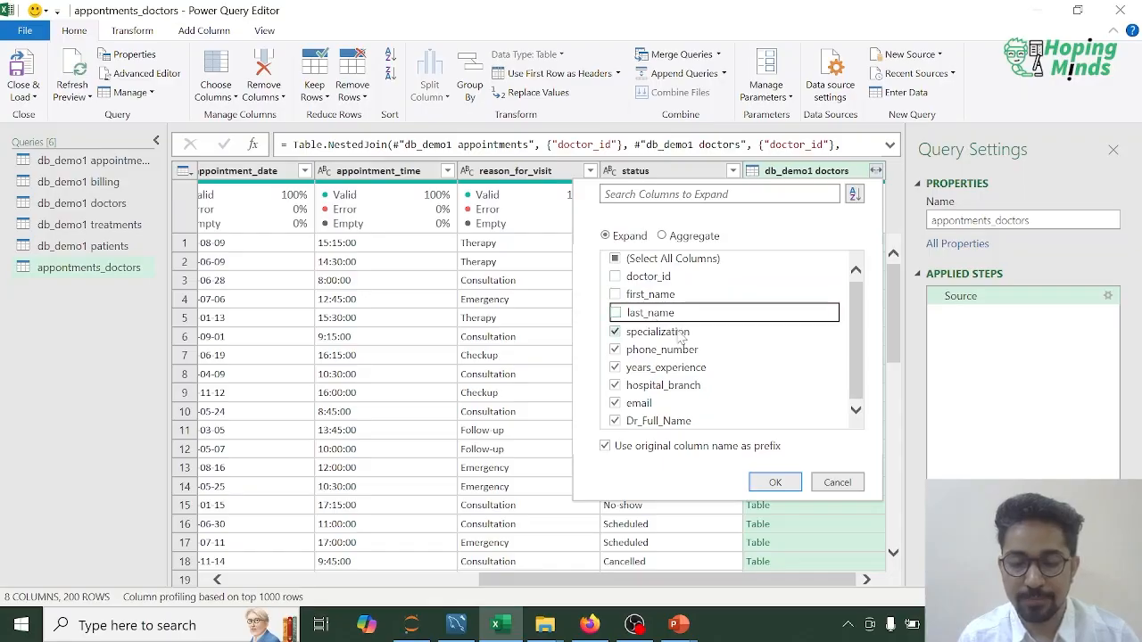
click(614, 349)
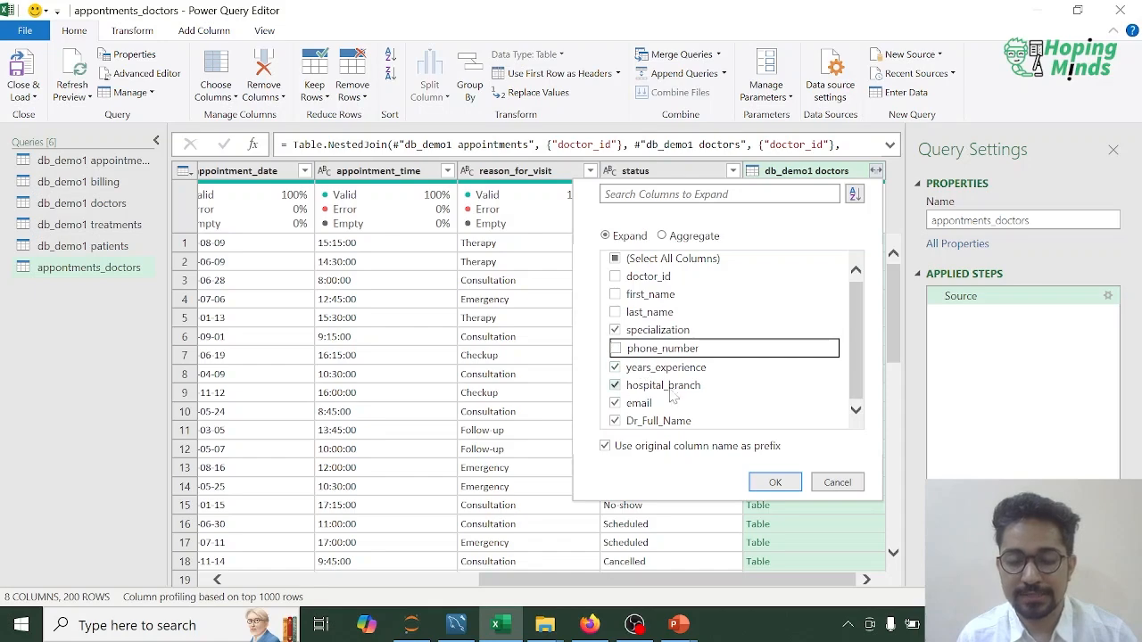
click(616, 403)
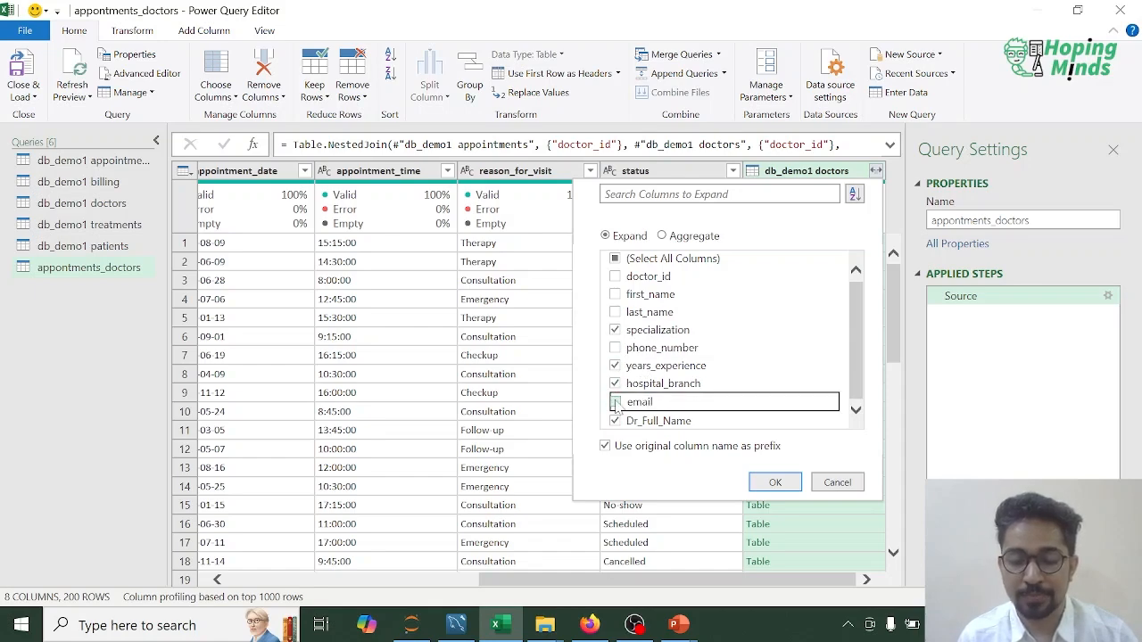
click(775, 482)
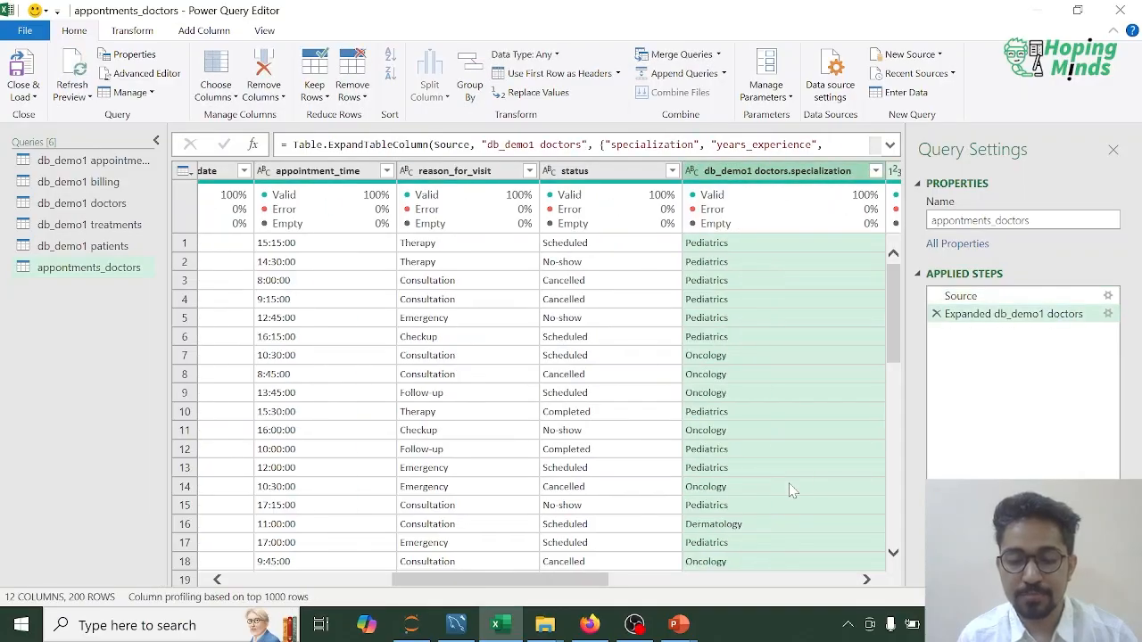
drag(557, 580, 830, 576)
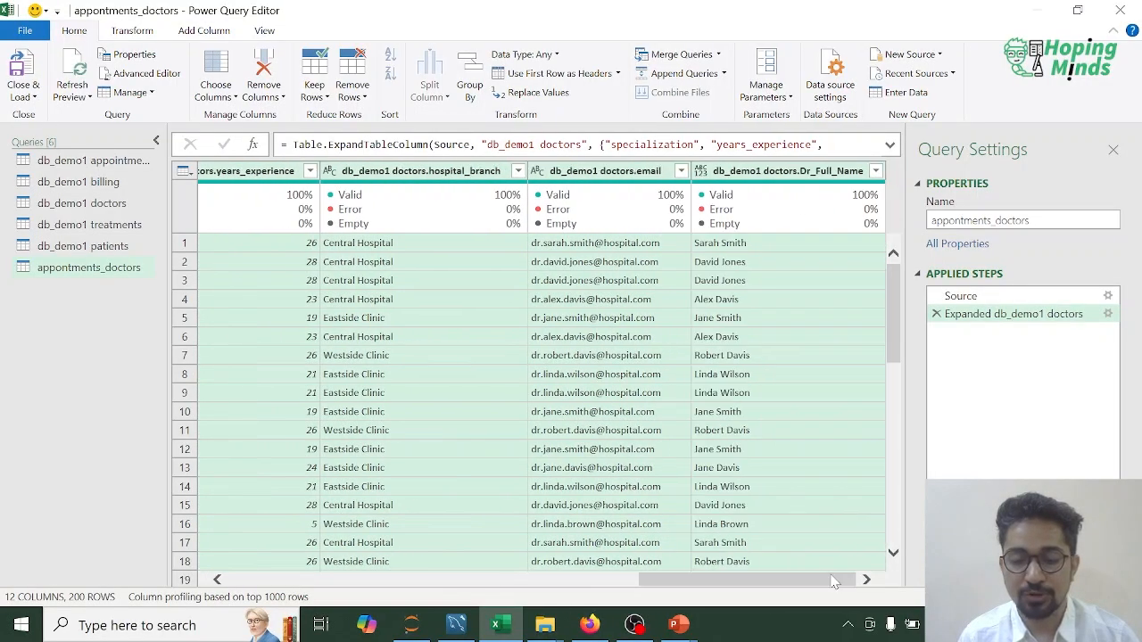
Step: Start a merge as a new query with appontments_doctors as the first table and db_demo1 patients as the second
click(129, 272)
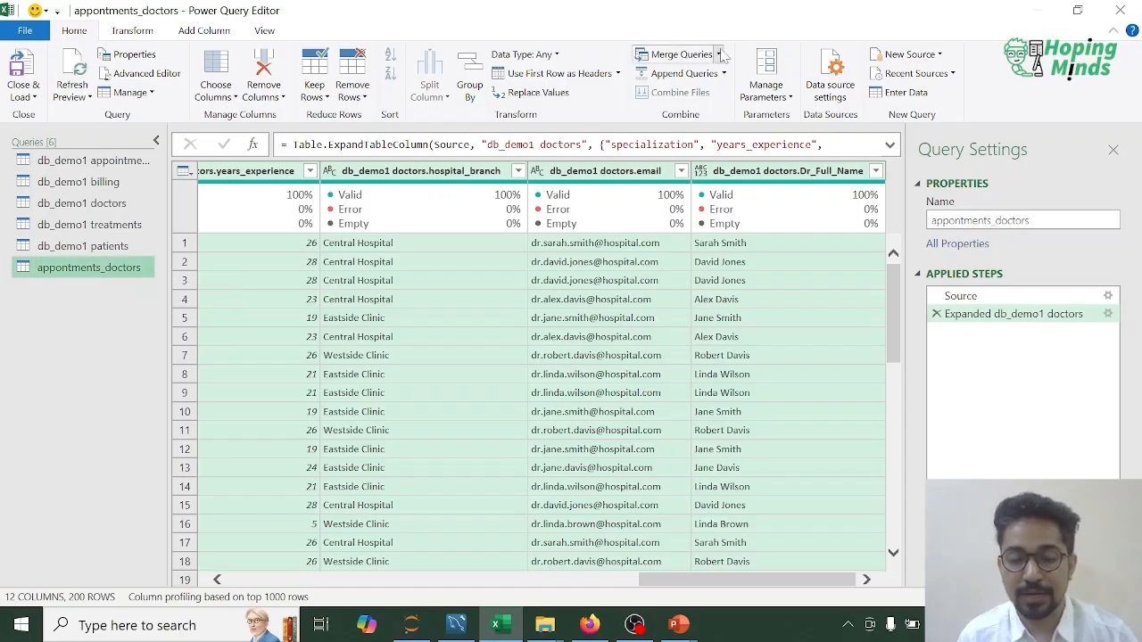
click(718, 55)
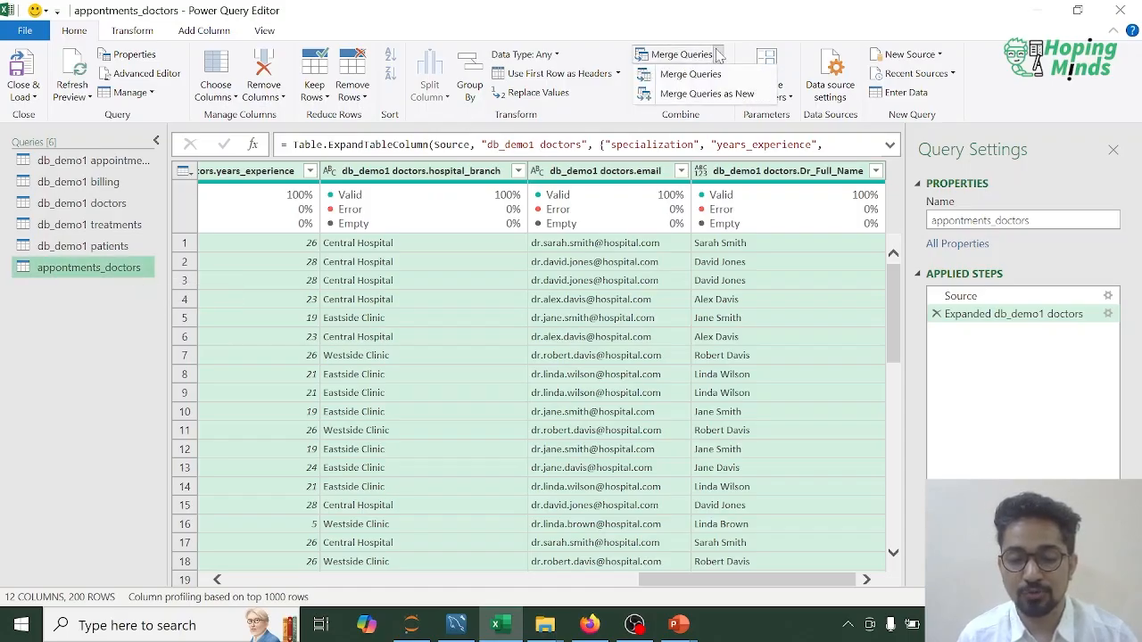
click(699, 95)
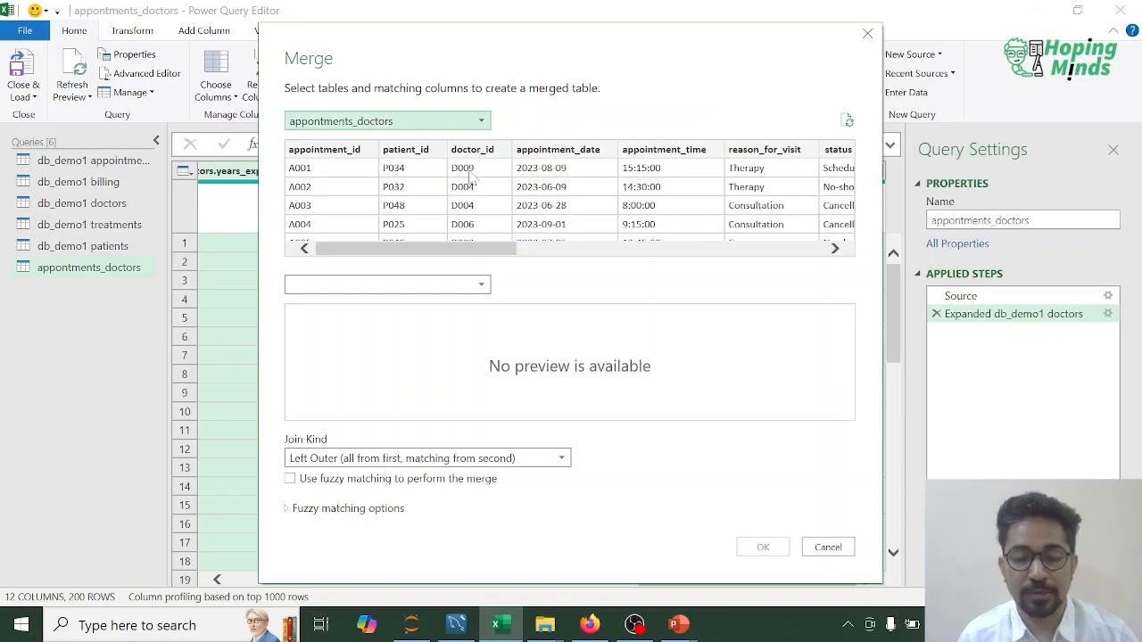
click(482, 285)
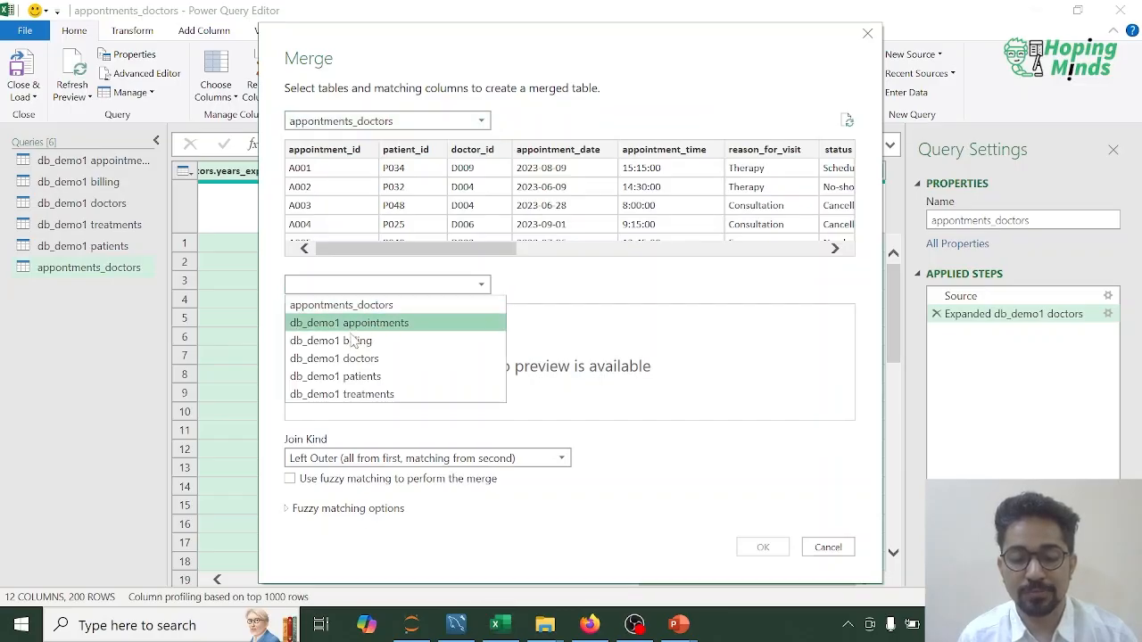
click(339, 376)
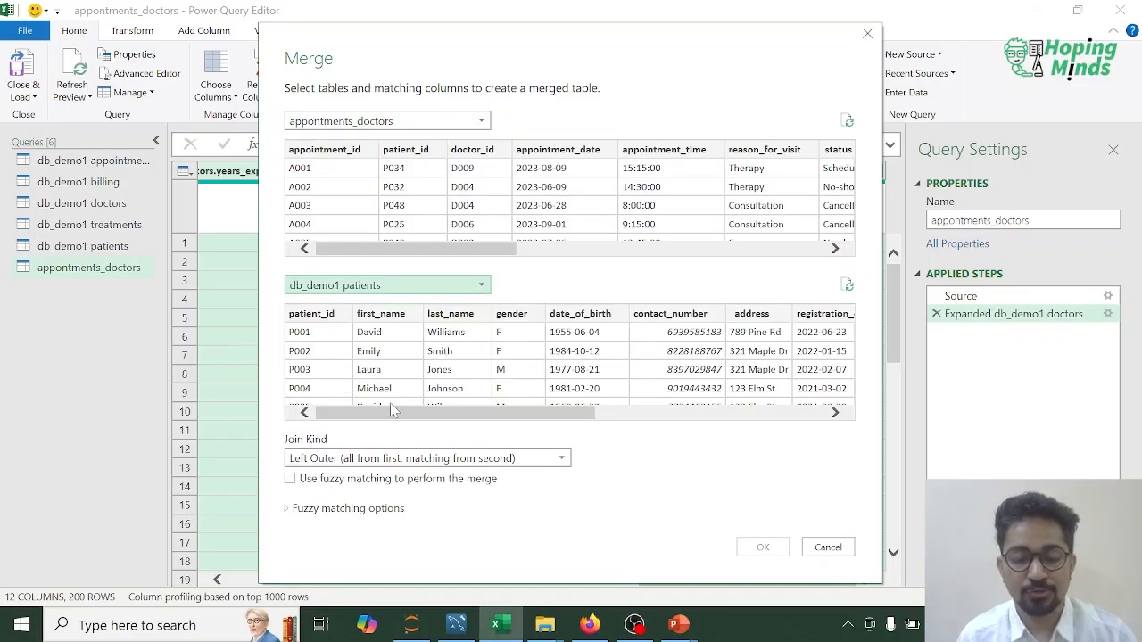
Step: Match both tables on patient_id, set the join kind to Inner (only matching rows) and create the merged query
click(410, 152)
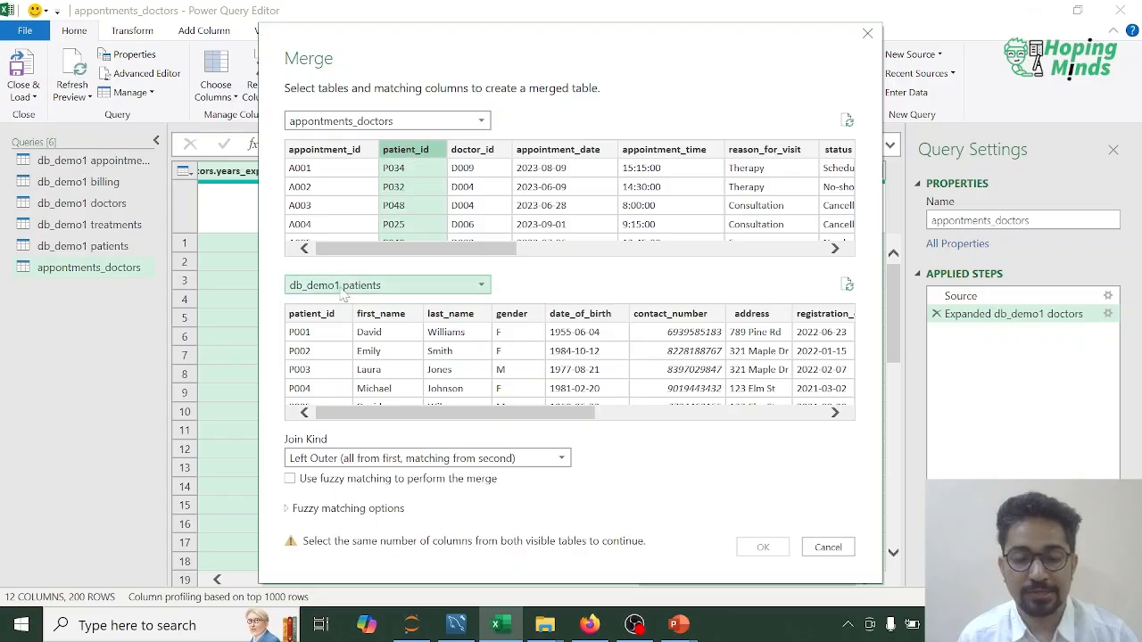
click(313, 317)
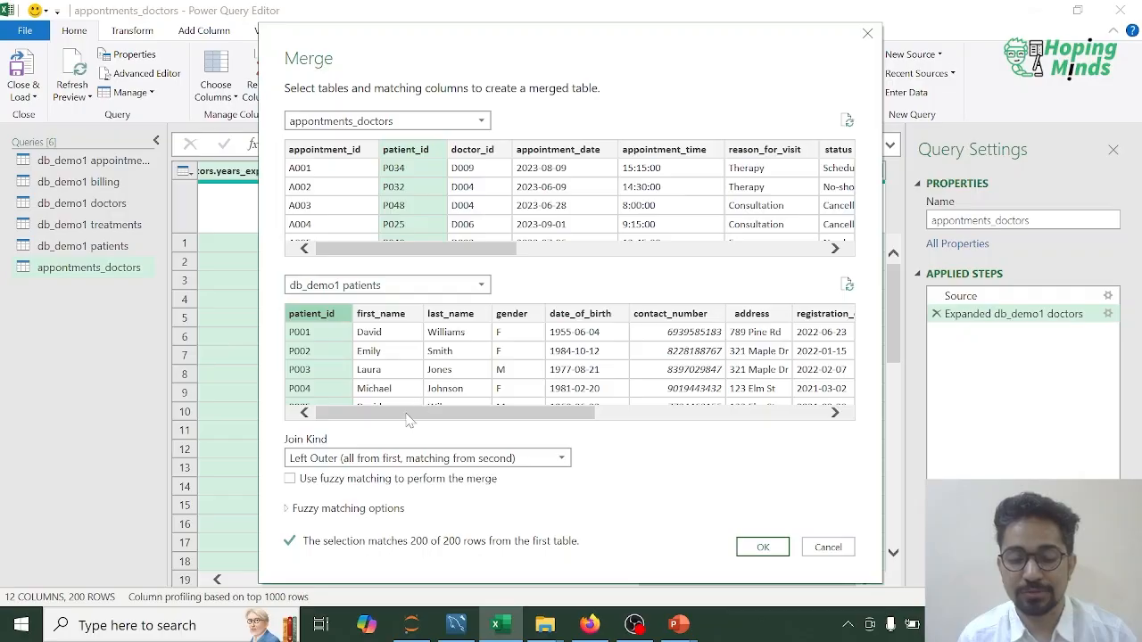
drag(407, 419, 381, 416)
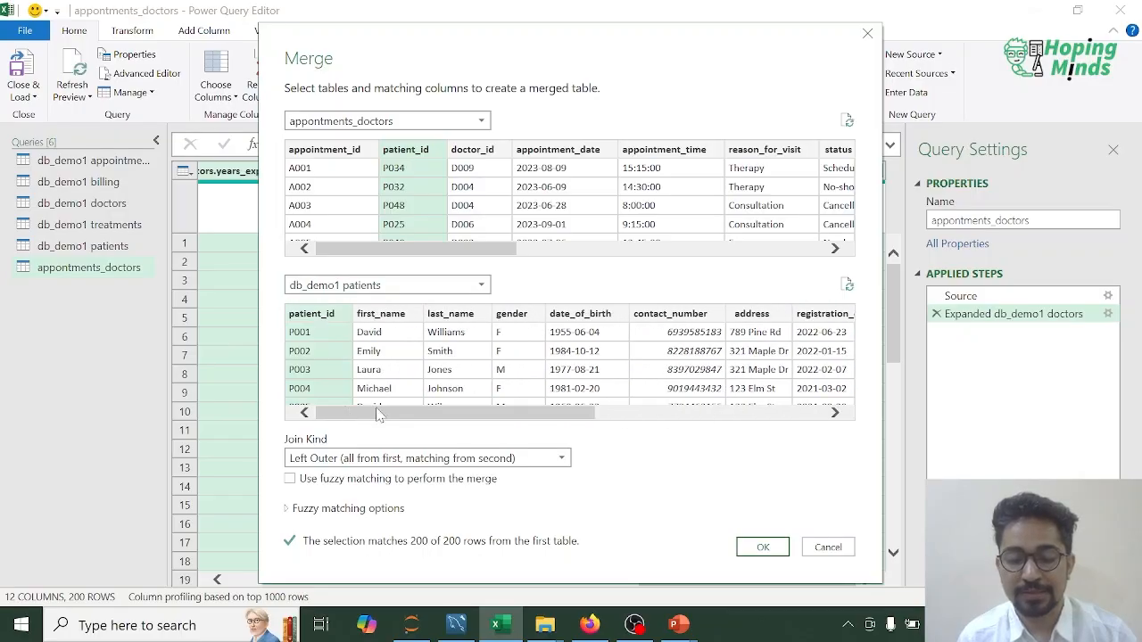
click(536, 458)
click(361, 532)
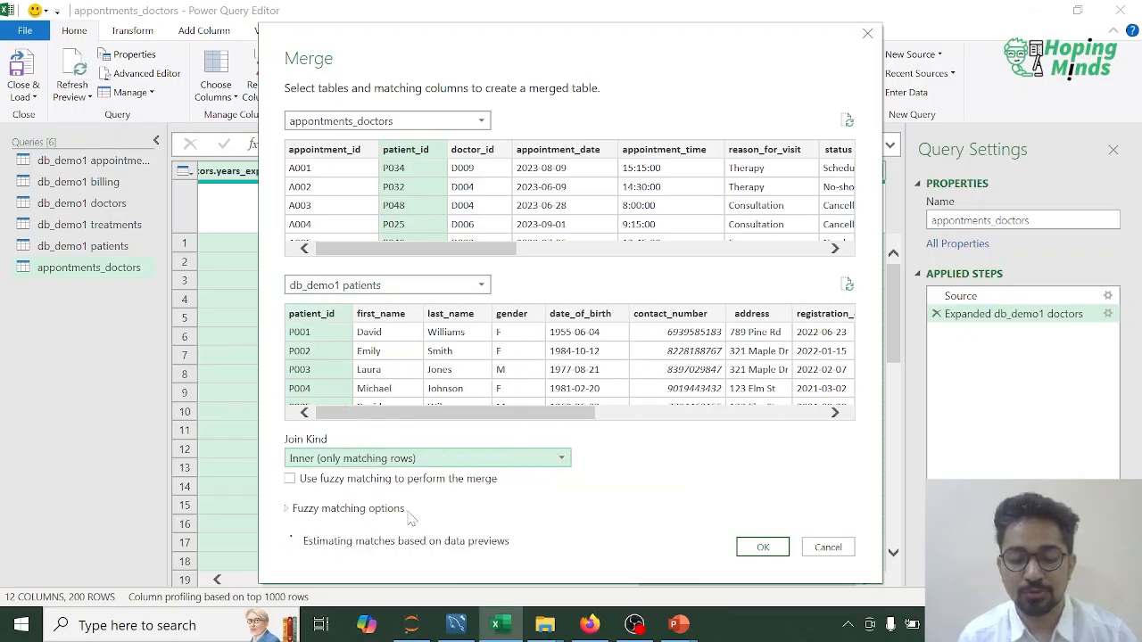
click(757, 553)
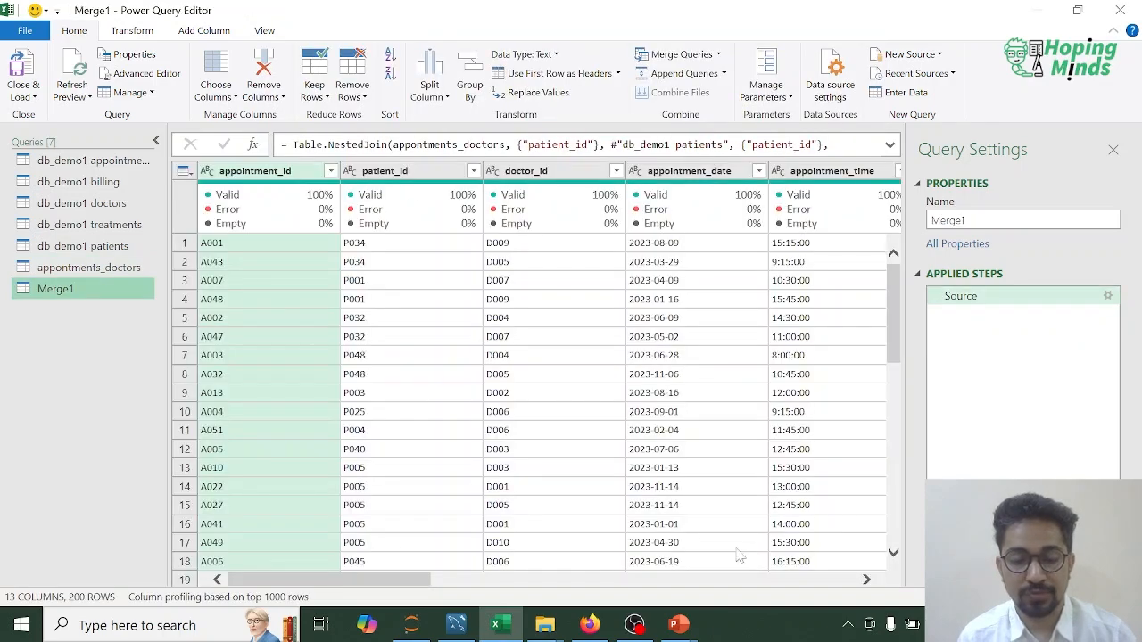
Step: Expand the db_demo1 patients column to gender, date_of_birth, registration_date, insurance_provider, insurance_number and Full_Name, keeping the original column name as prefix
drag(356, 581, 826, 580)
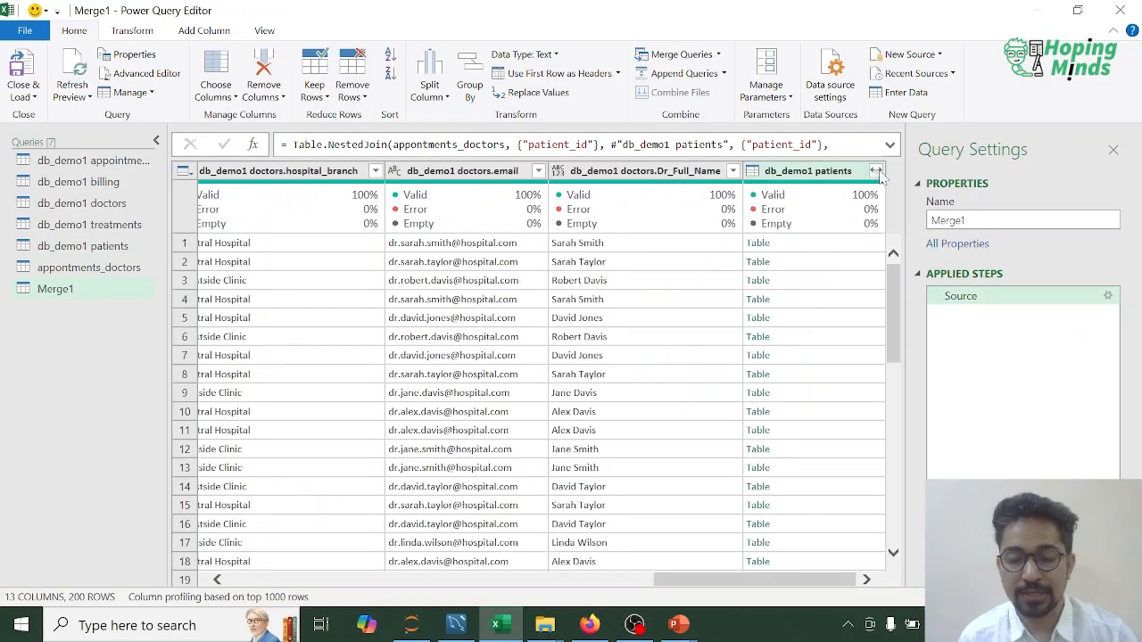
click(877, 171)
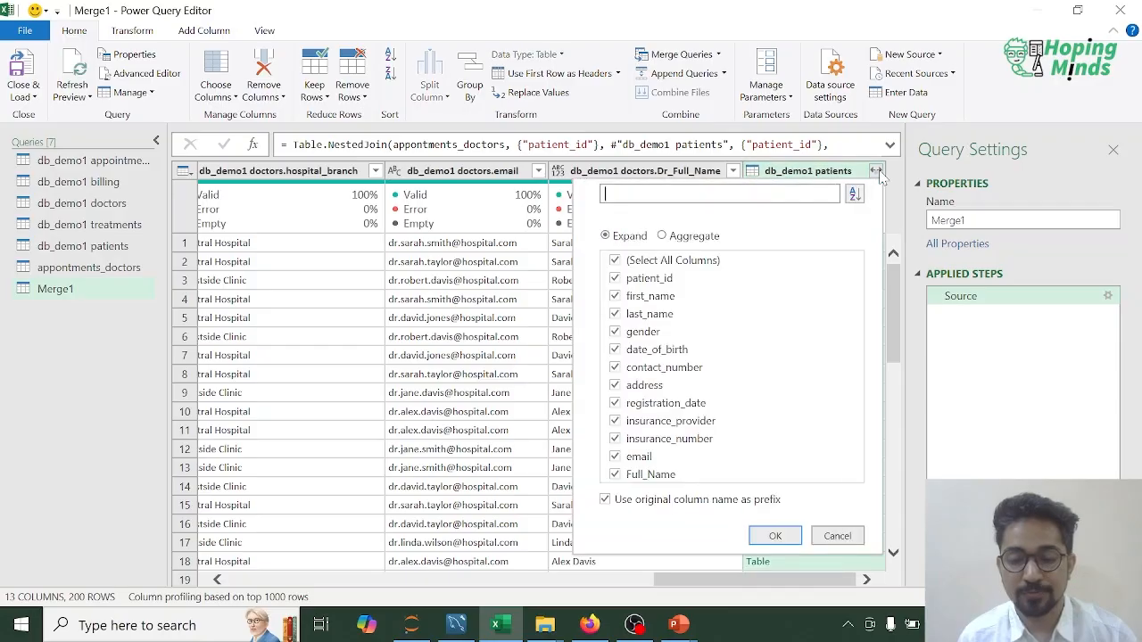
click(614, 279)
click(615, 298)
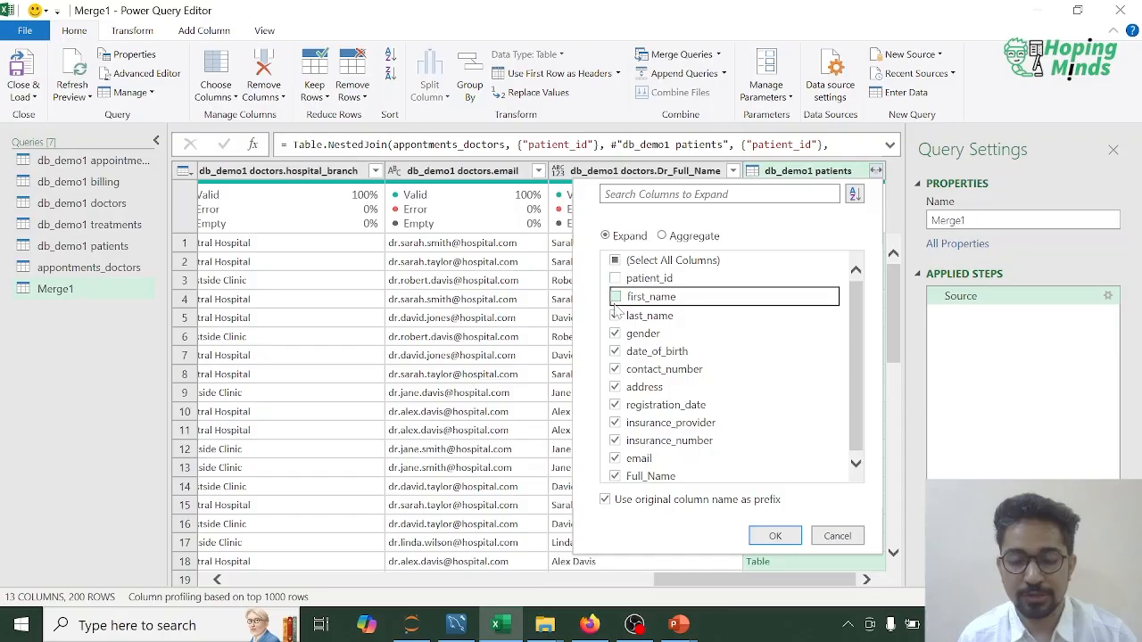
click(615, 315)
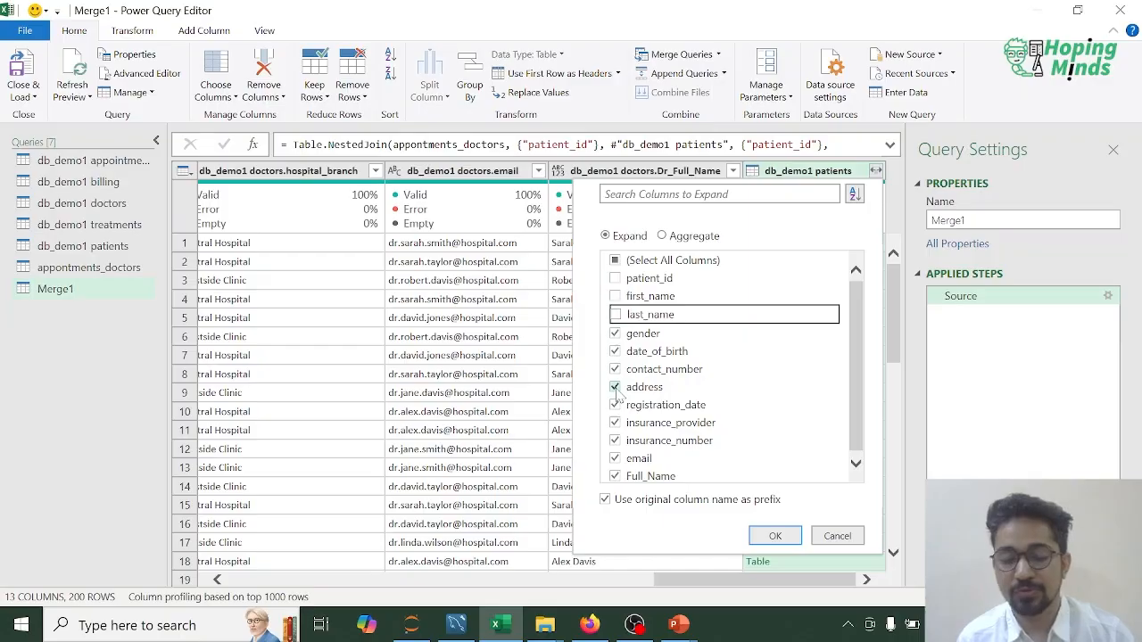
click(615, 387)
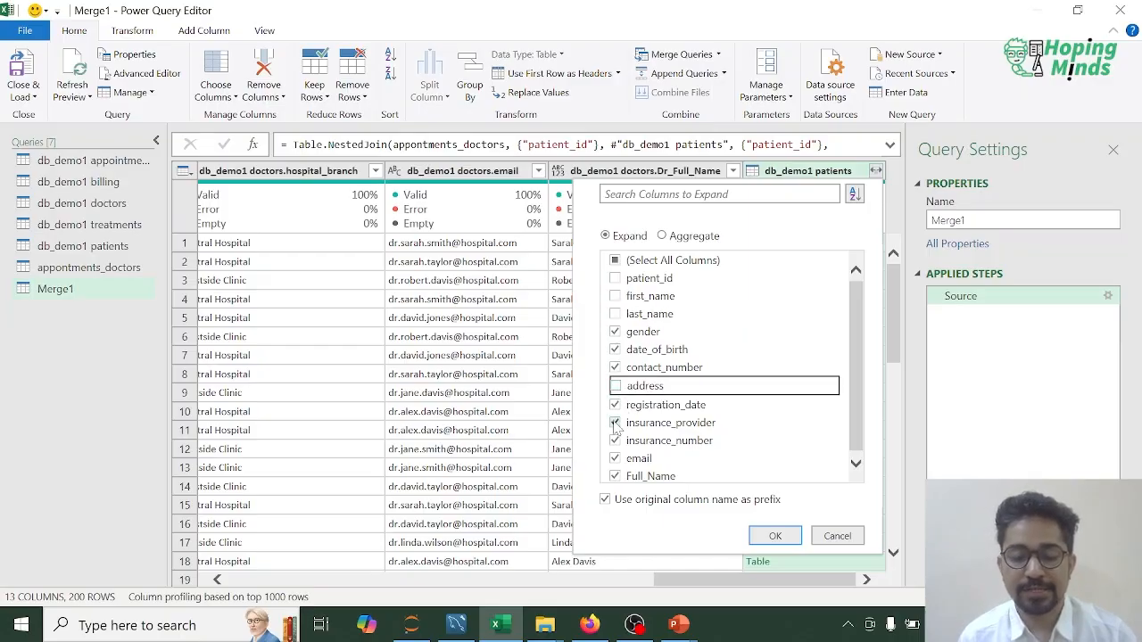
click(615, 458)
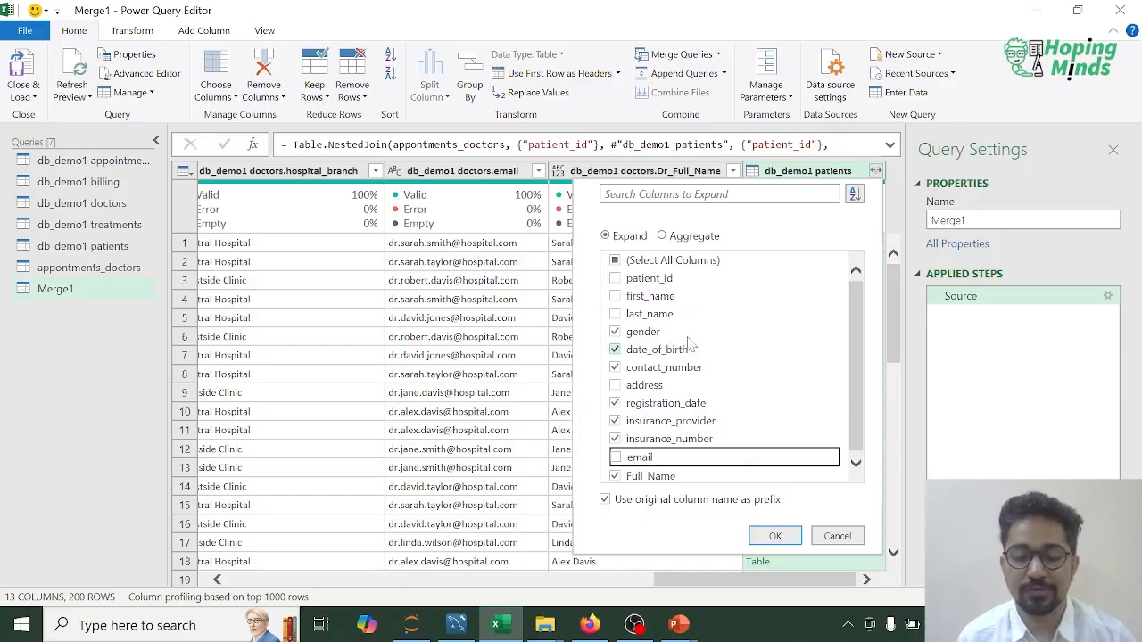
click(617, 372)
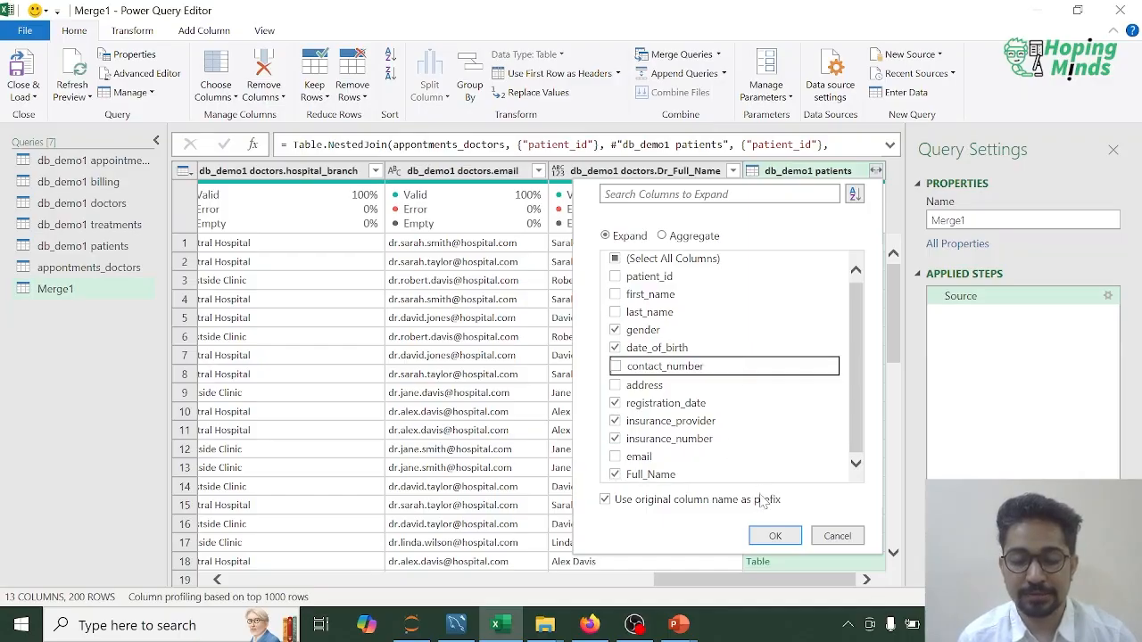
click(775, 536)
click(780, 538)
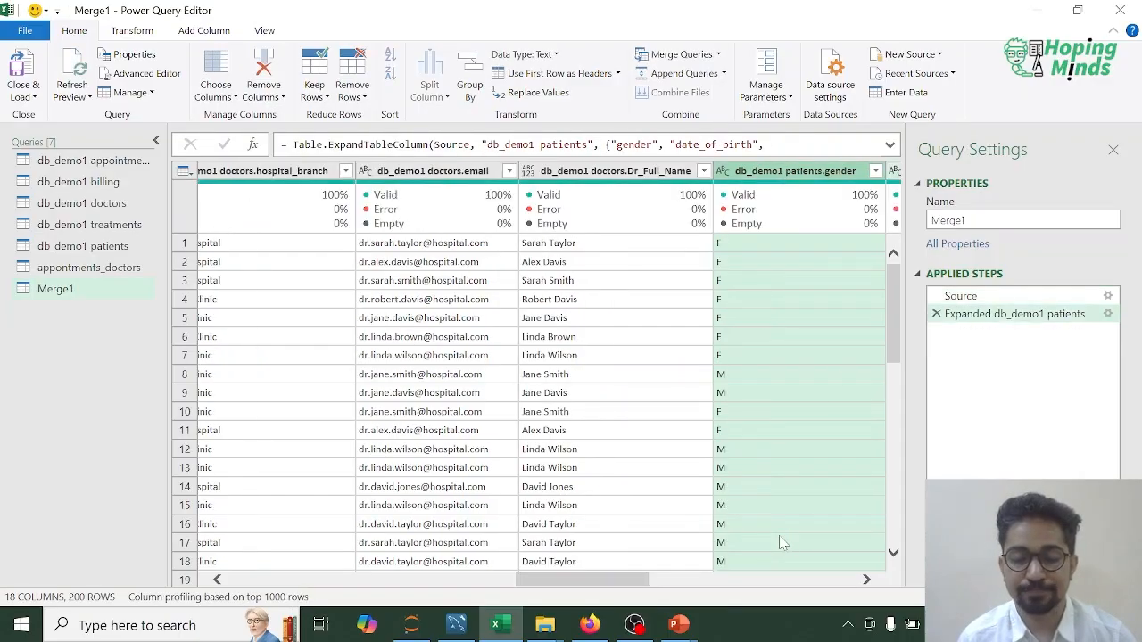
mouse_move(615, 580)
mouse_down()
mouse_move(825, 575)
mouse_move(600, 580)
mouse_up()
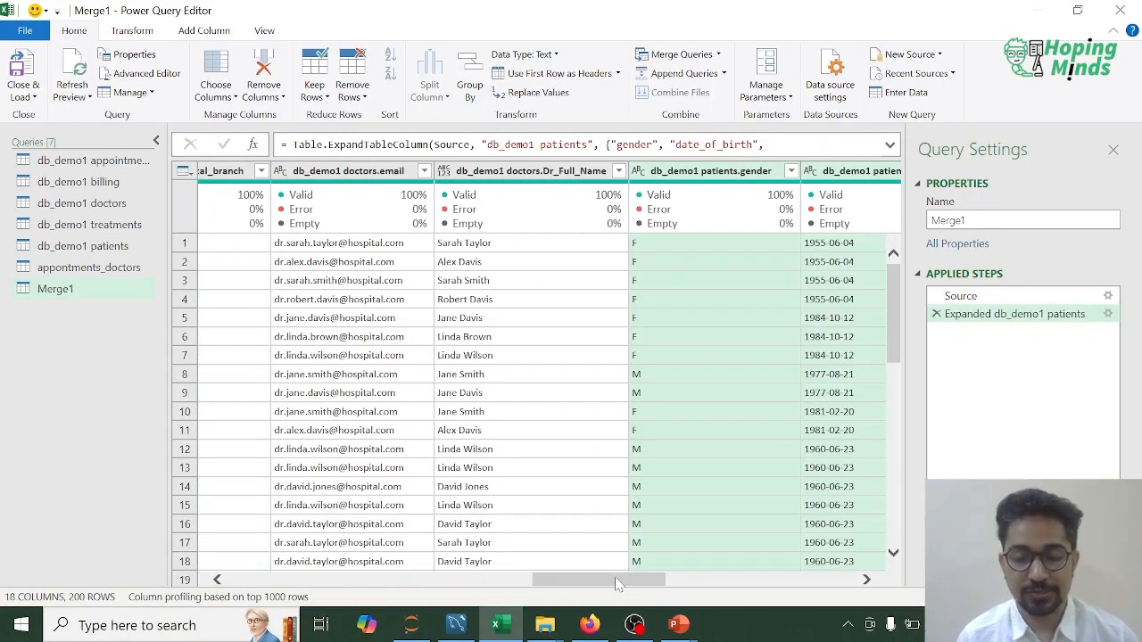
drag(637, 581, 838, 584)
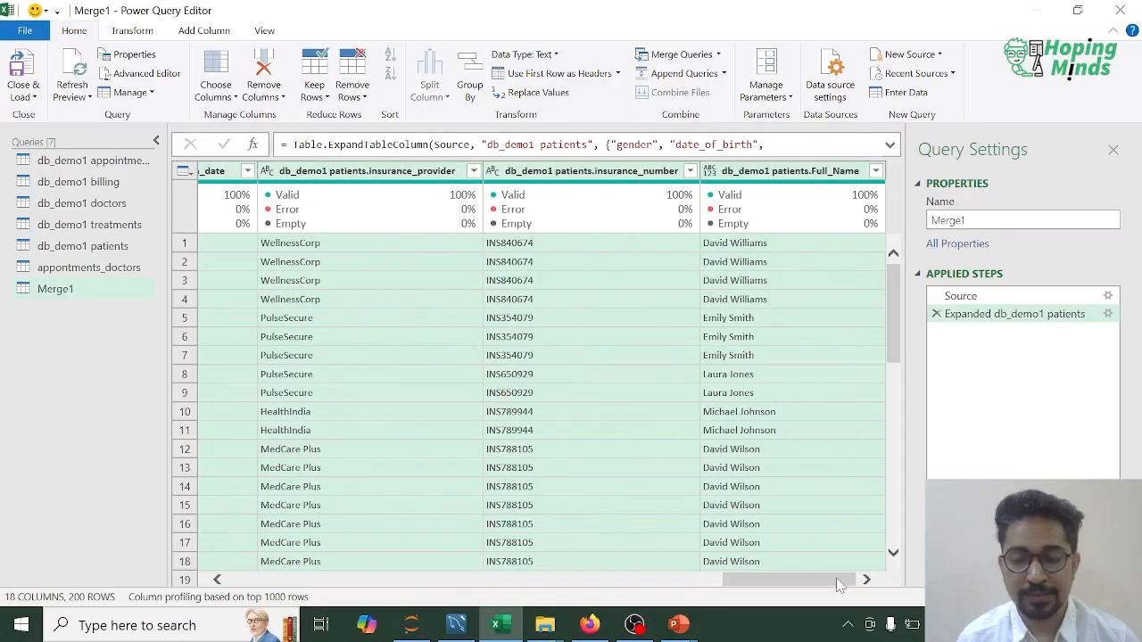
Step: Rename the Merge1 query as appointments_doctors_patients
right_click(70, 292)
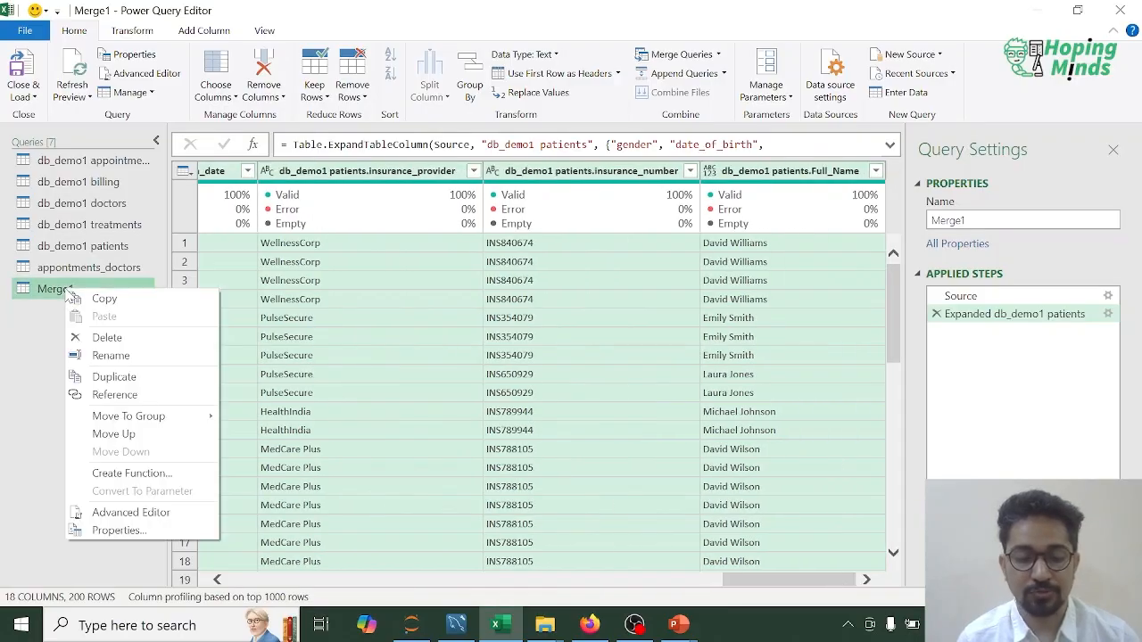
click(121, 362)
text(appints)
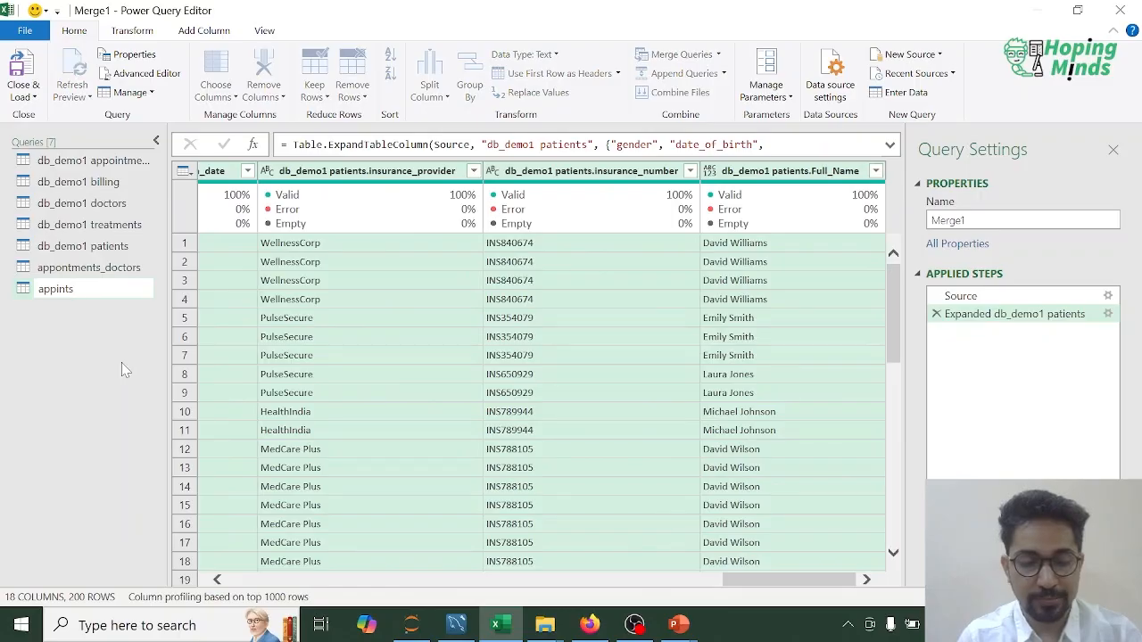
key(BackSpace)
key(BackSpace)
key(BackSpace)
key(BackSpace)
text(oi)
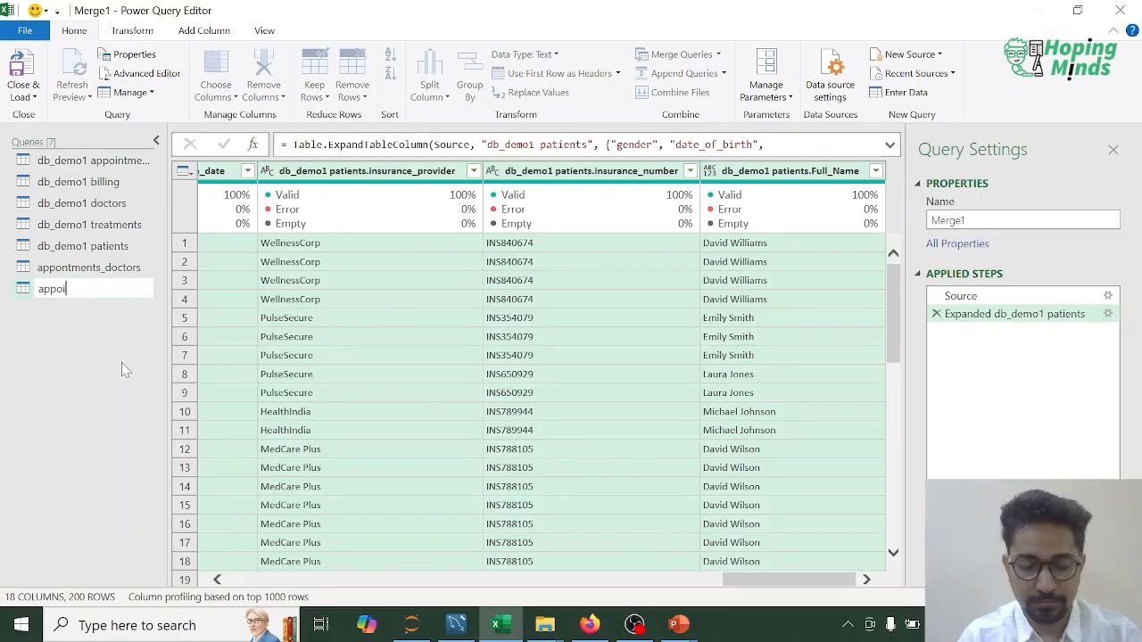
text(ntments_)
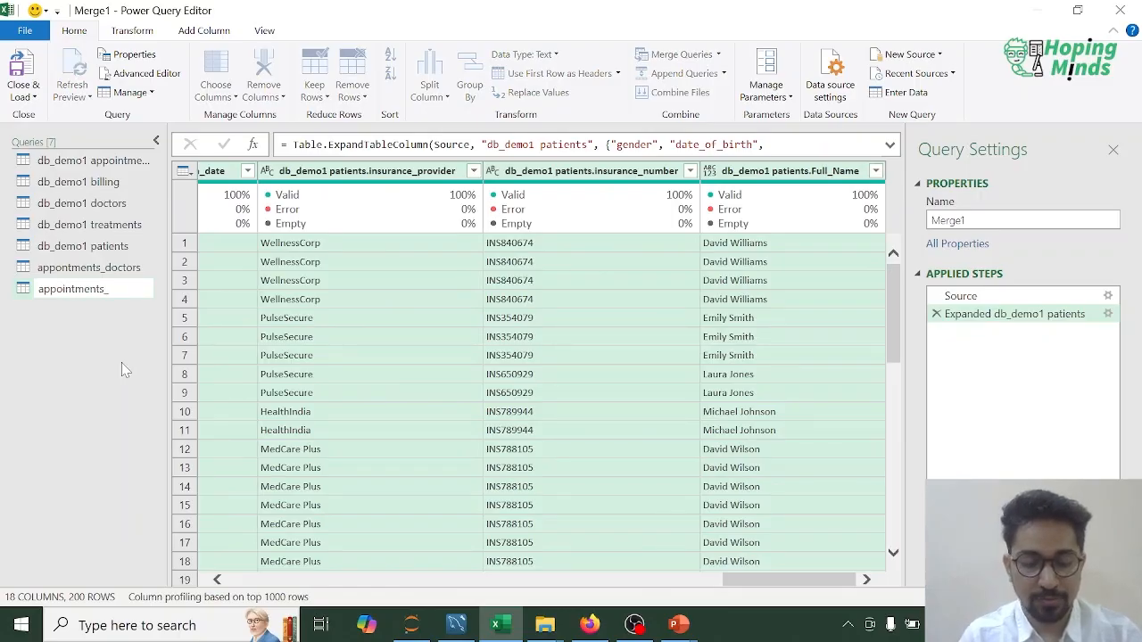
text(doctors_p)
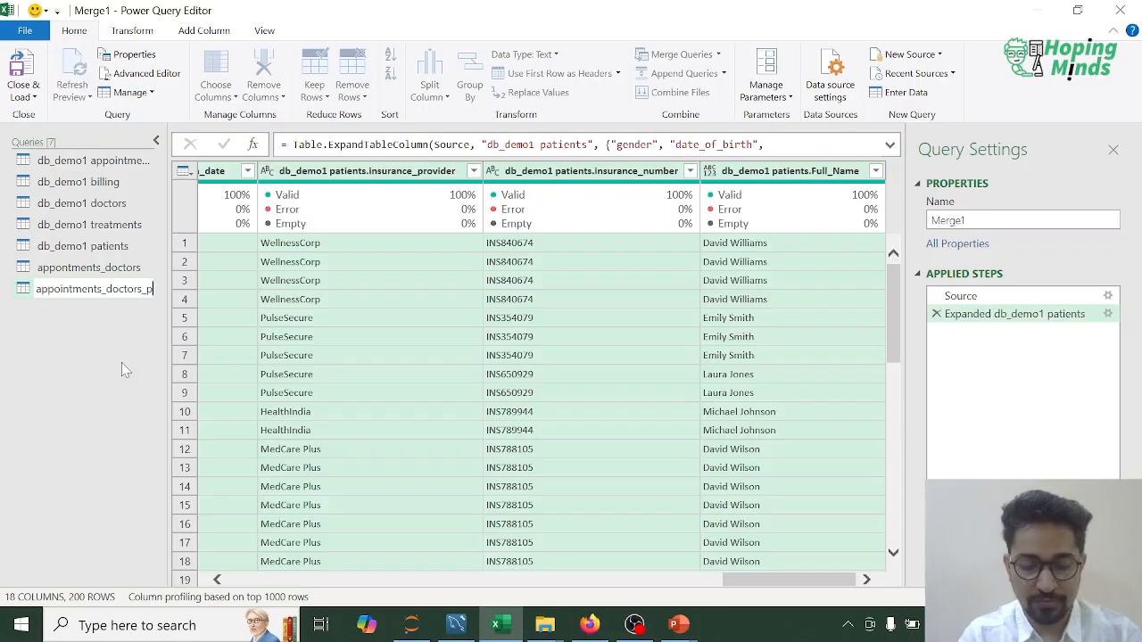
text(atients)
key(Return)
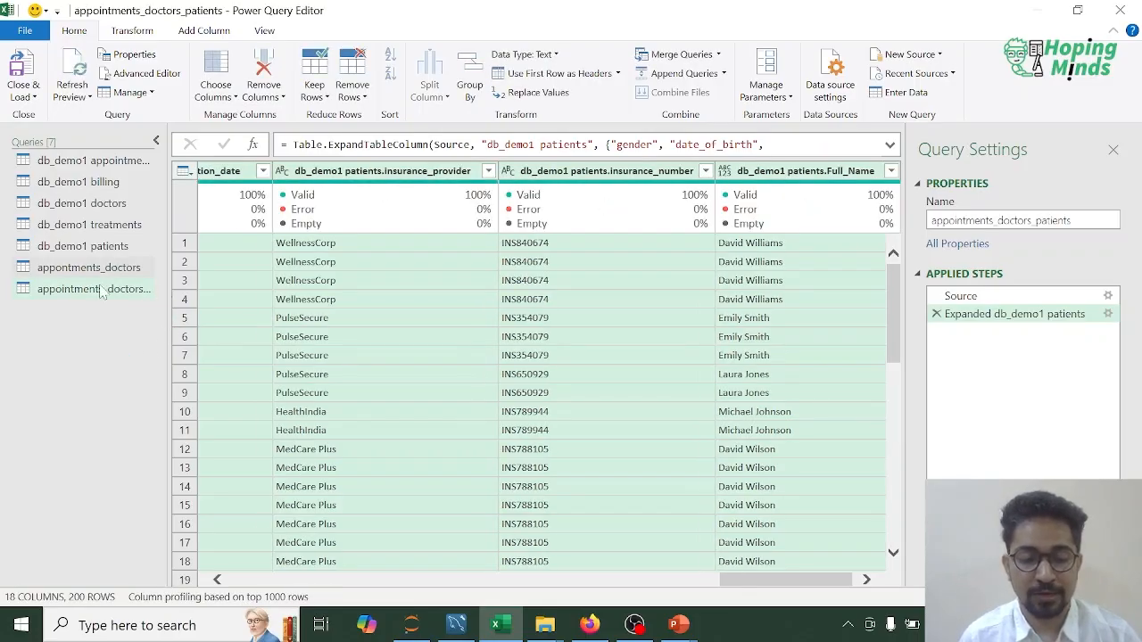
Step: Start a merge as a new query with appointments_doctors_patients as the first table and db_demo1 treatments as the second
click(99, 182)
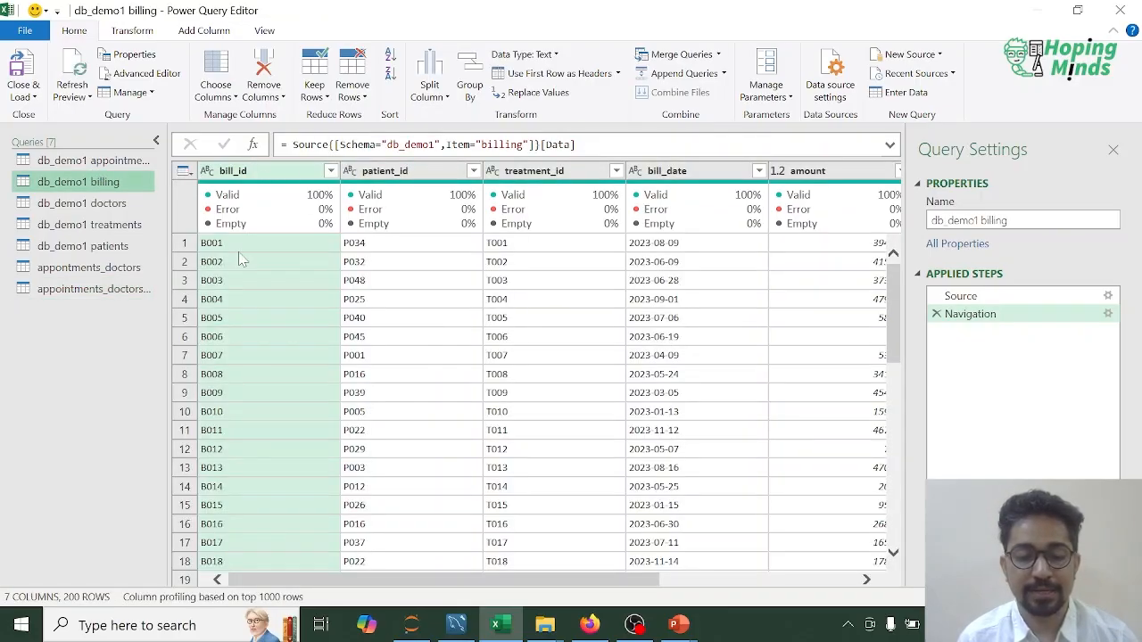
click(102, 225)
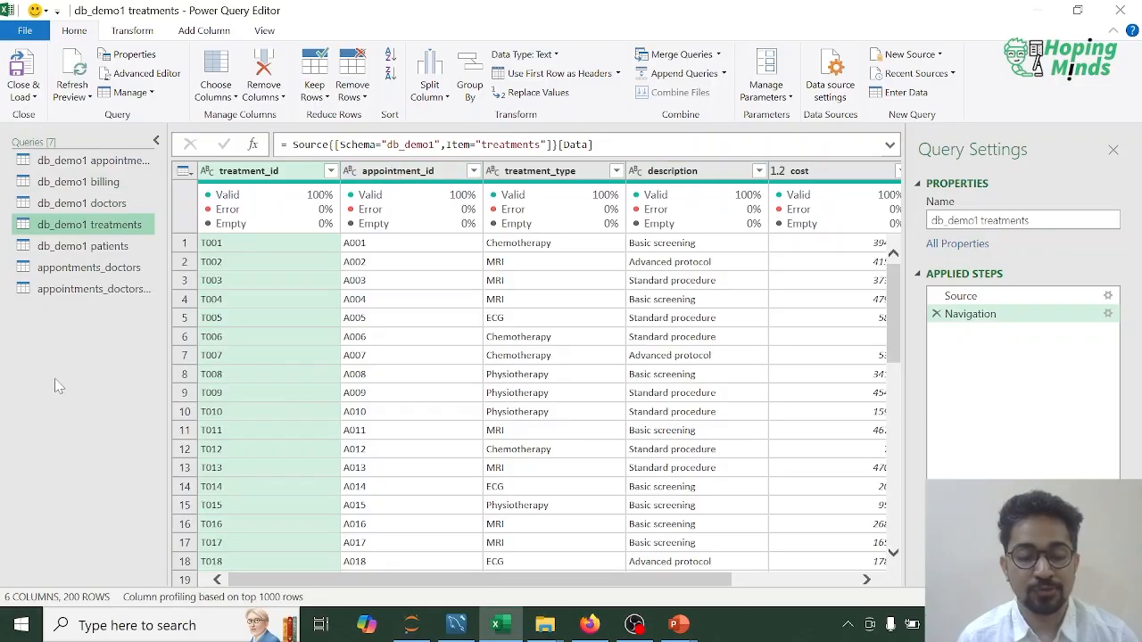
click(104, 290)
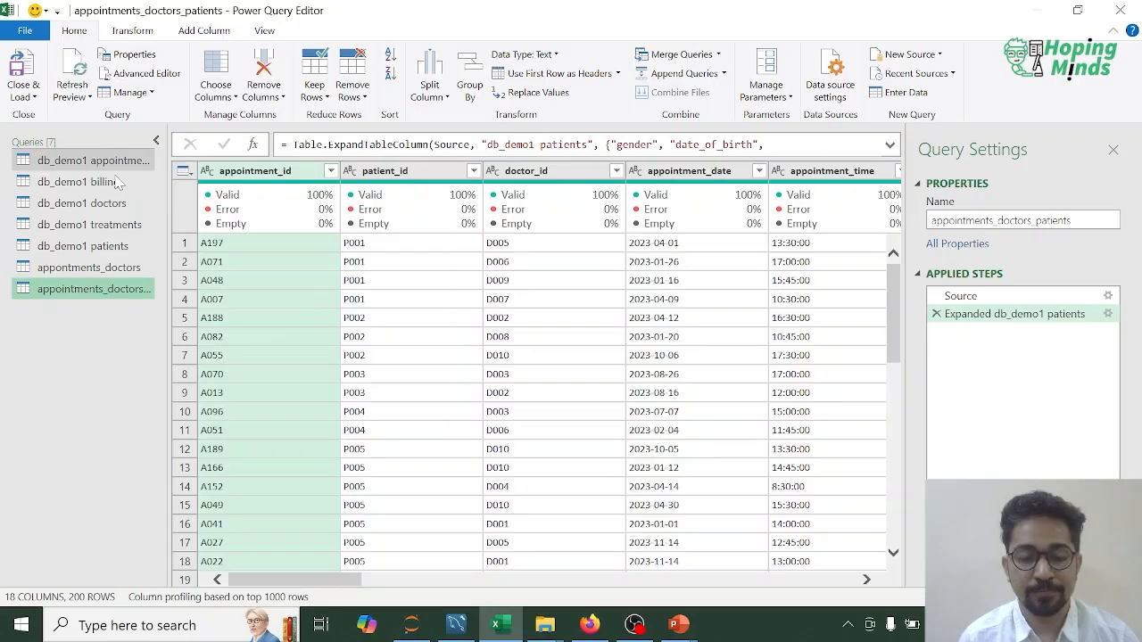
click(96, 225)
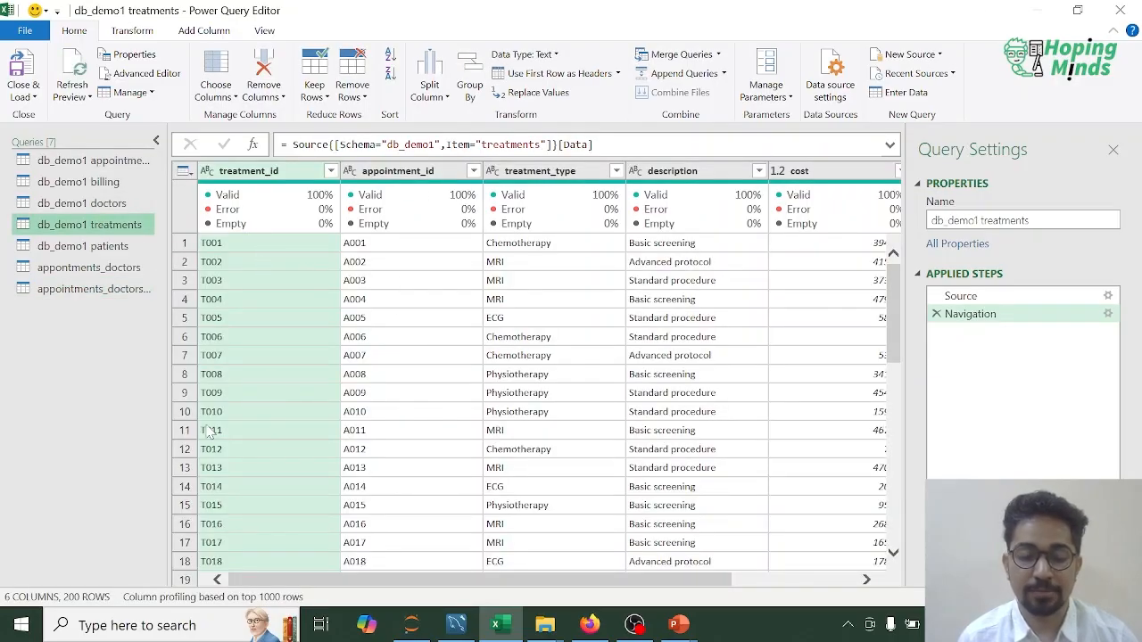
click(86, 290)
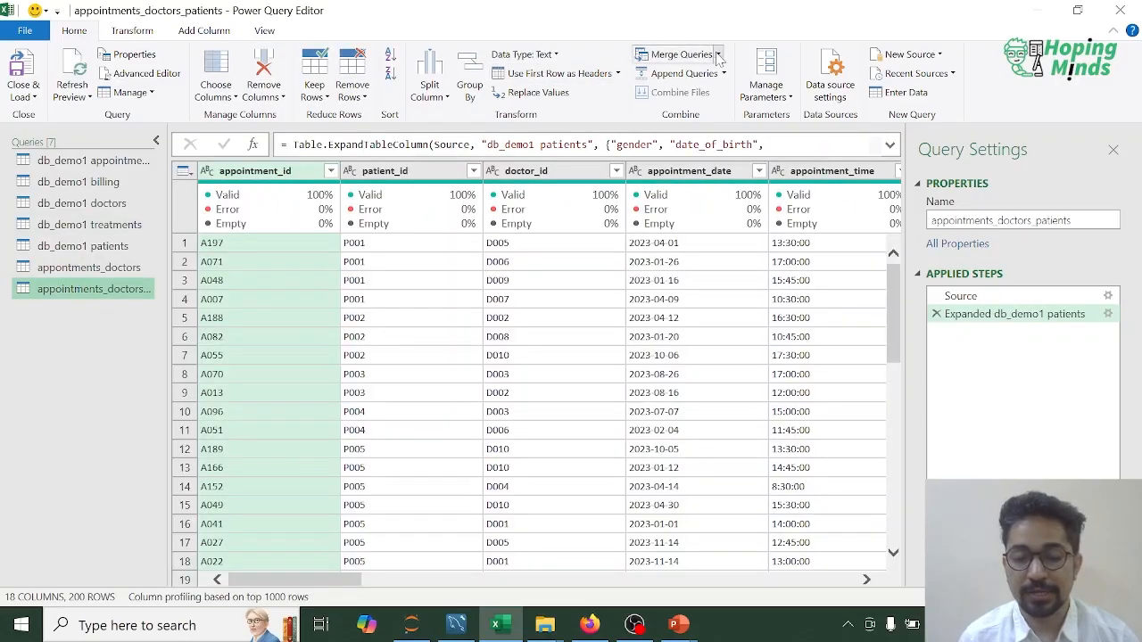
click(718, 55)
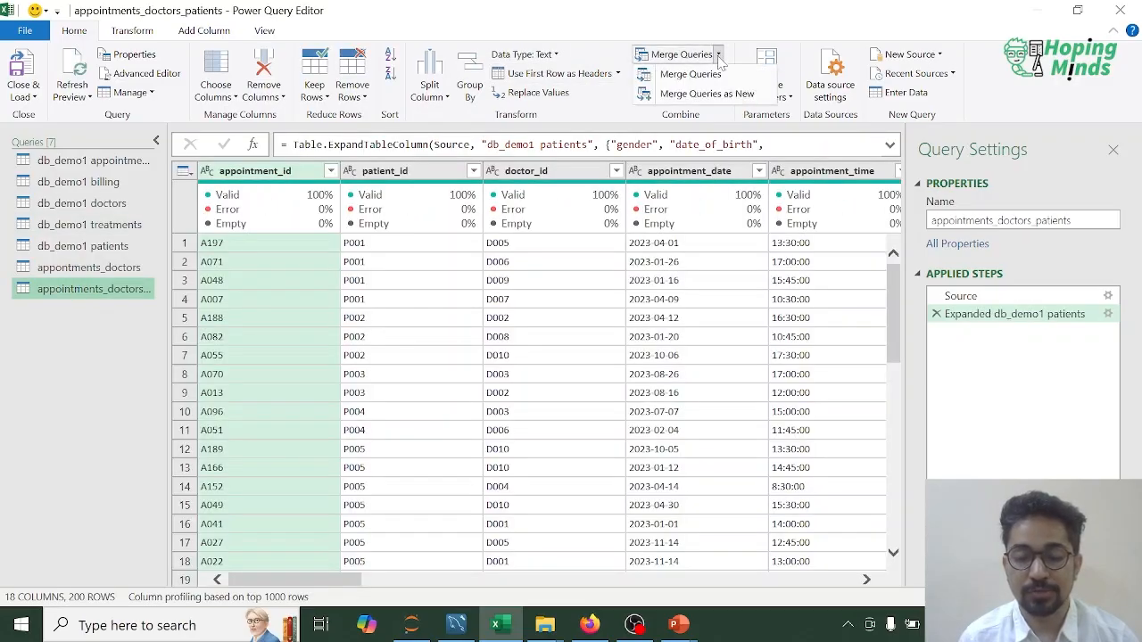
click(704, 94)
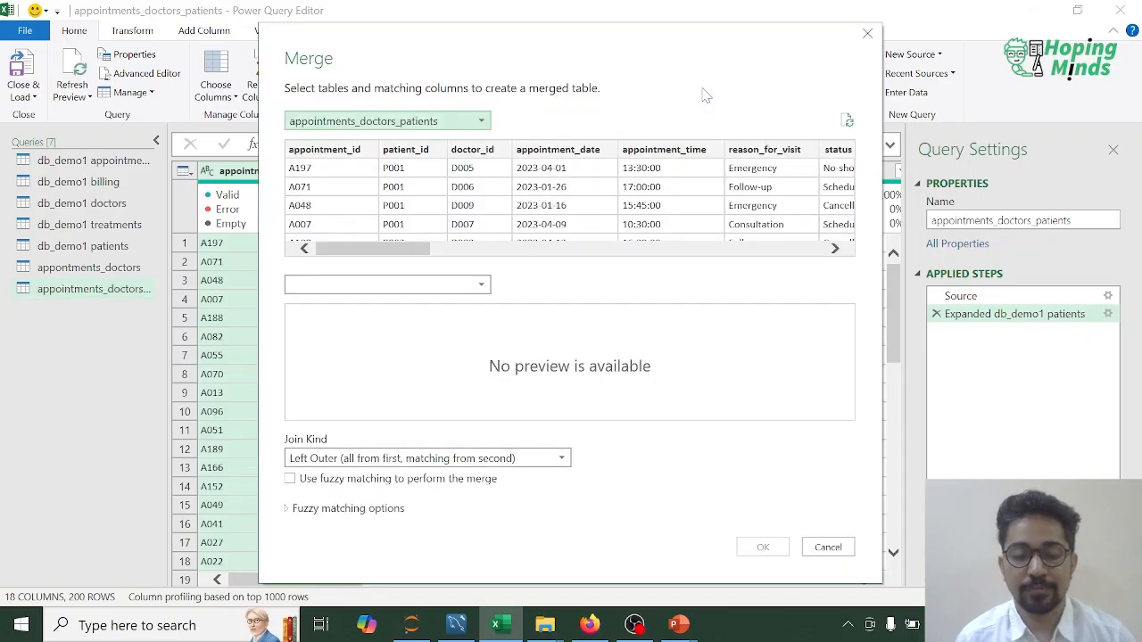
click(483, 285)
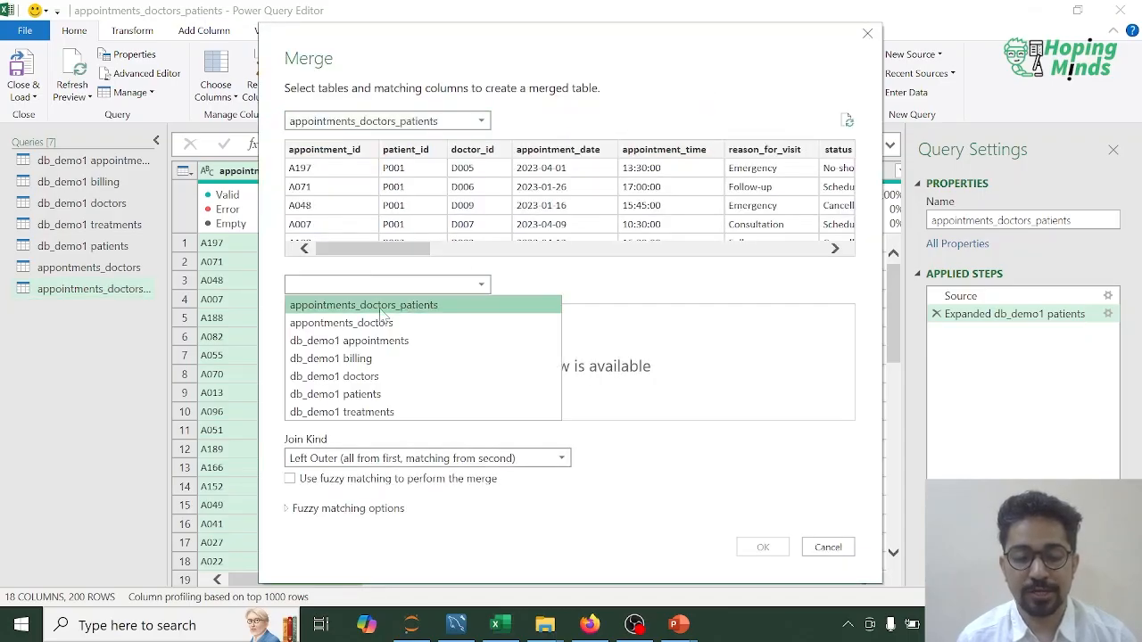
click(357, 411)
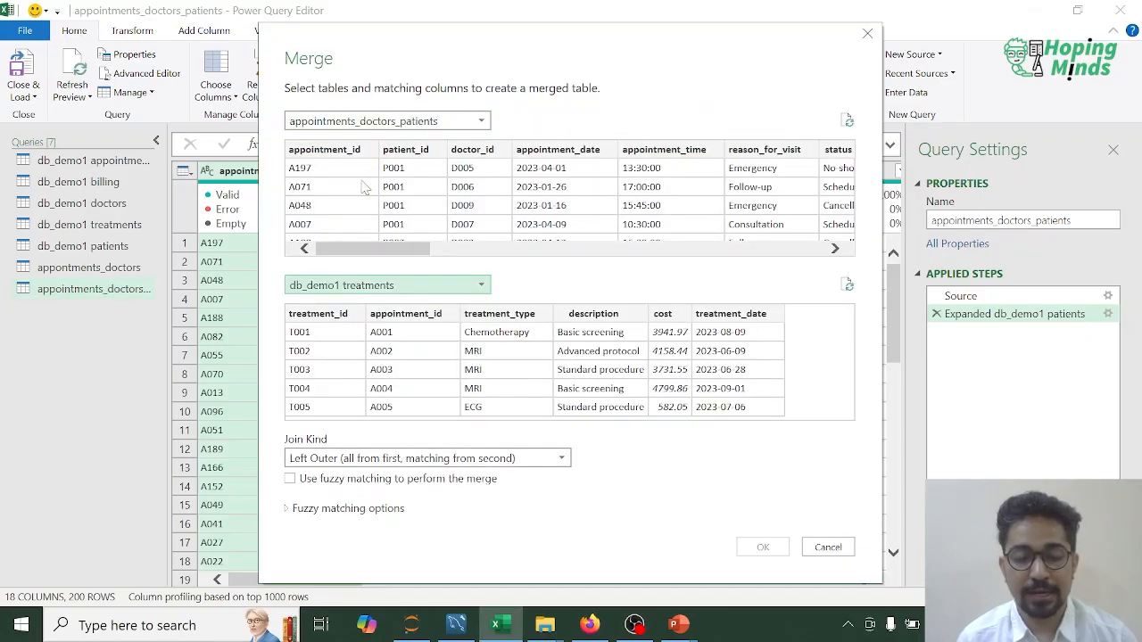
Step: Match both tables on appointment_id, set the join kind to Inner (only matching rows) and create the merged query
click(344, 157)
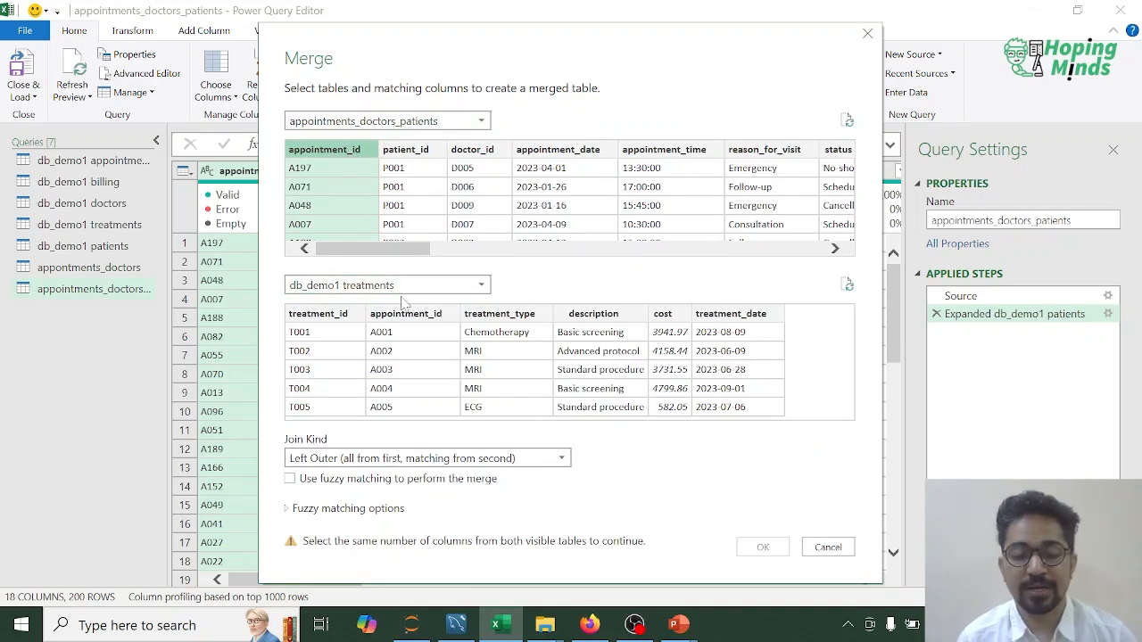
click(387, 326)
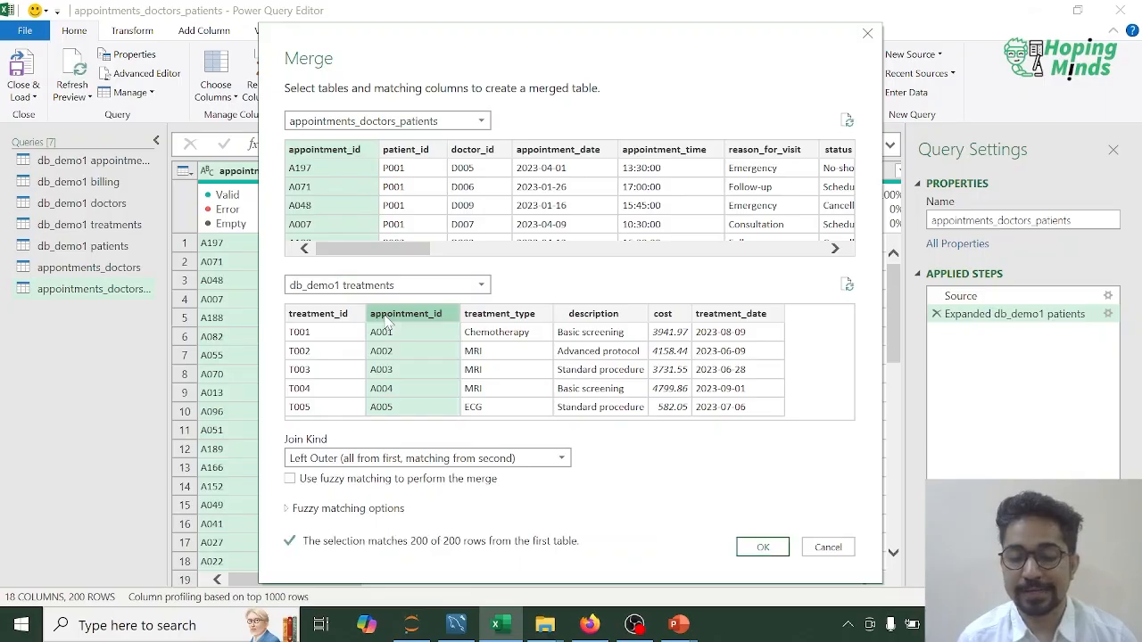
click(561, 458)
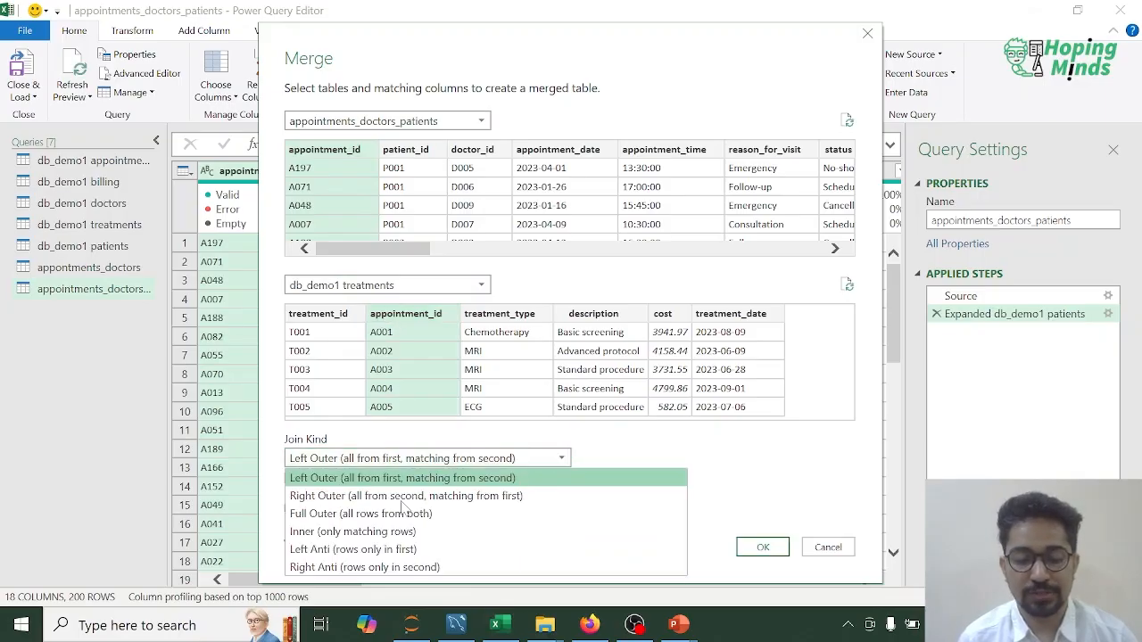
click(354, 534)
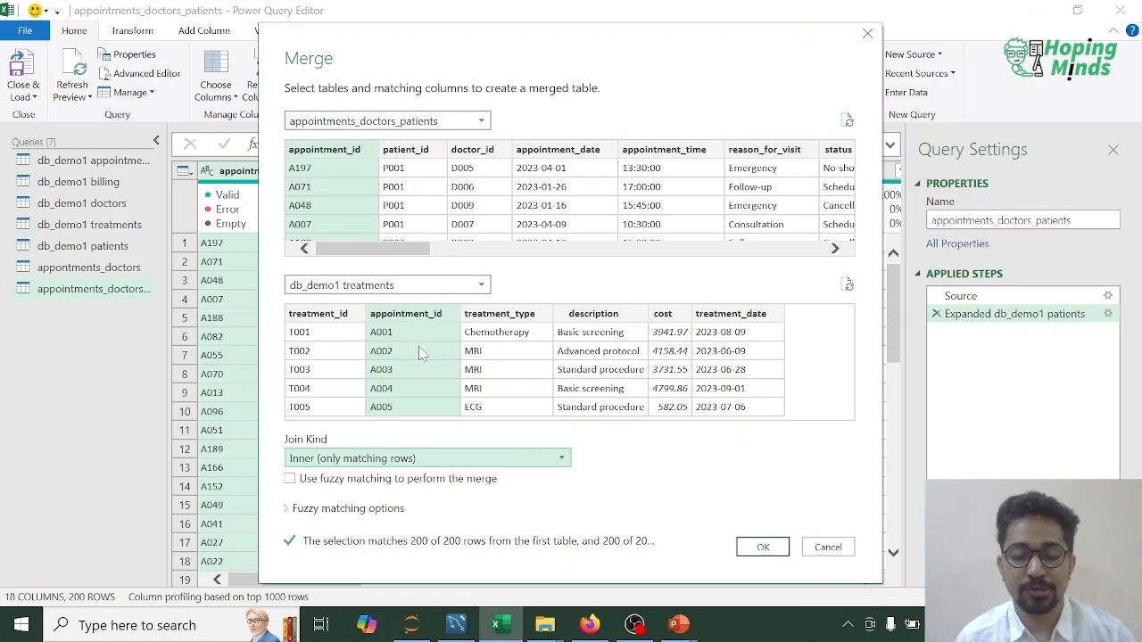
click(762, 547)
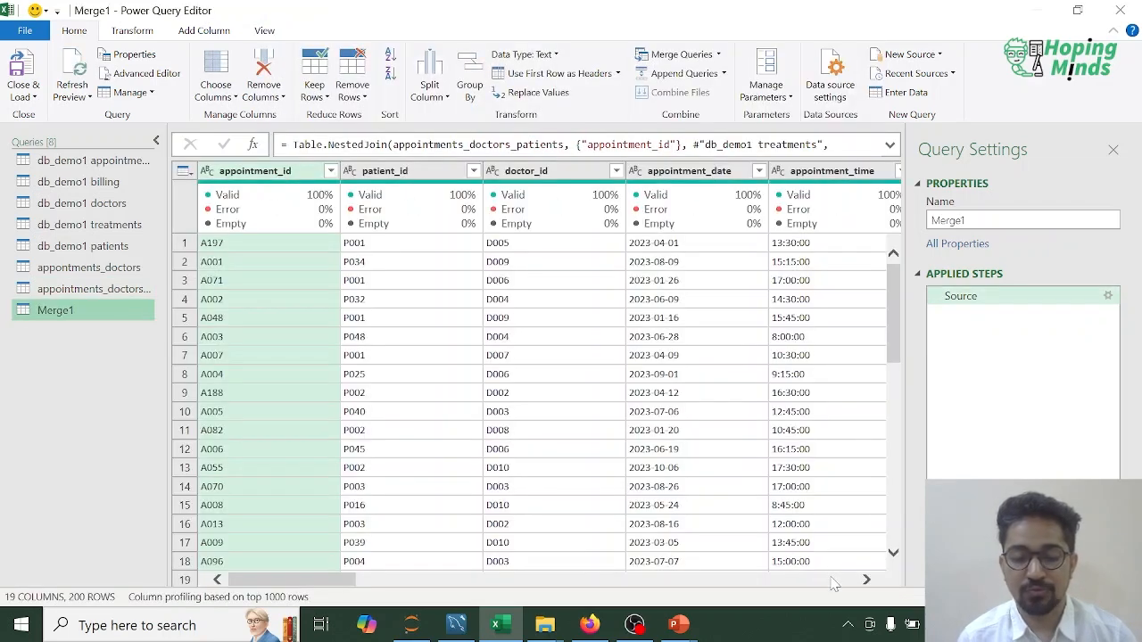
Step: Expand the db_demo1 treatments column to treatment_id, treatment_type, description, cost and treatment_date, keeping the original column name as prefix
click(834, 582)
click(834, 581)
click(834, 581)
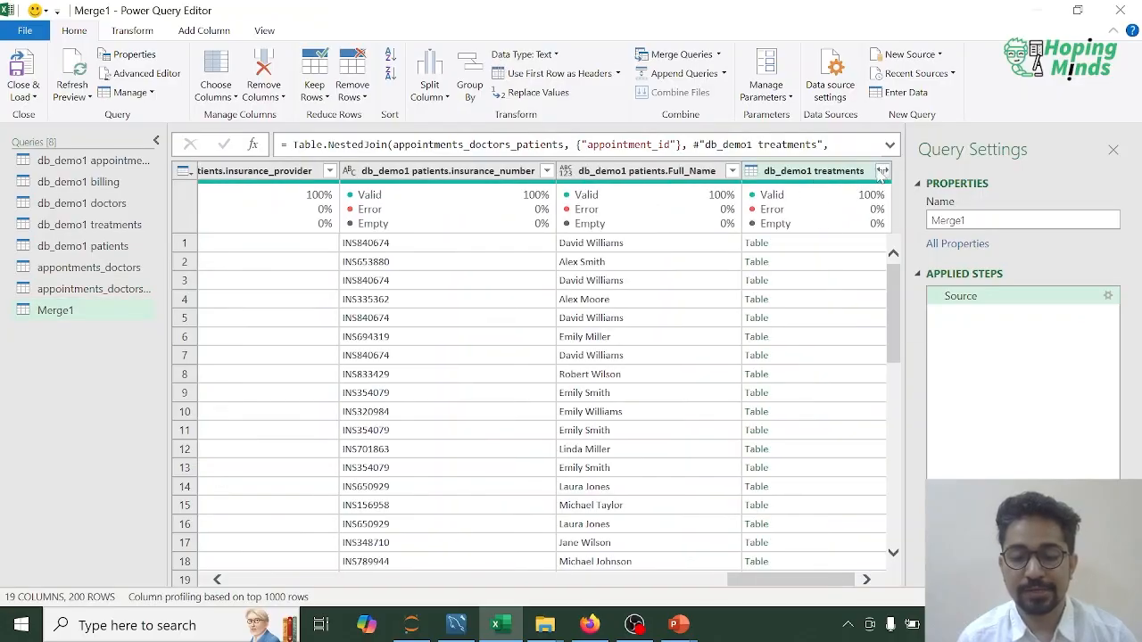
click(884, 174)
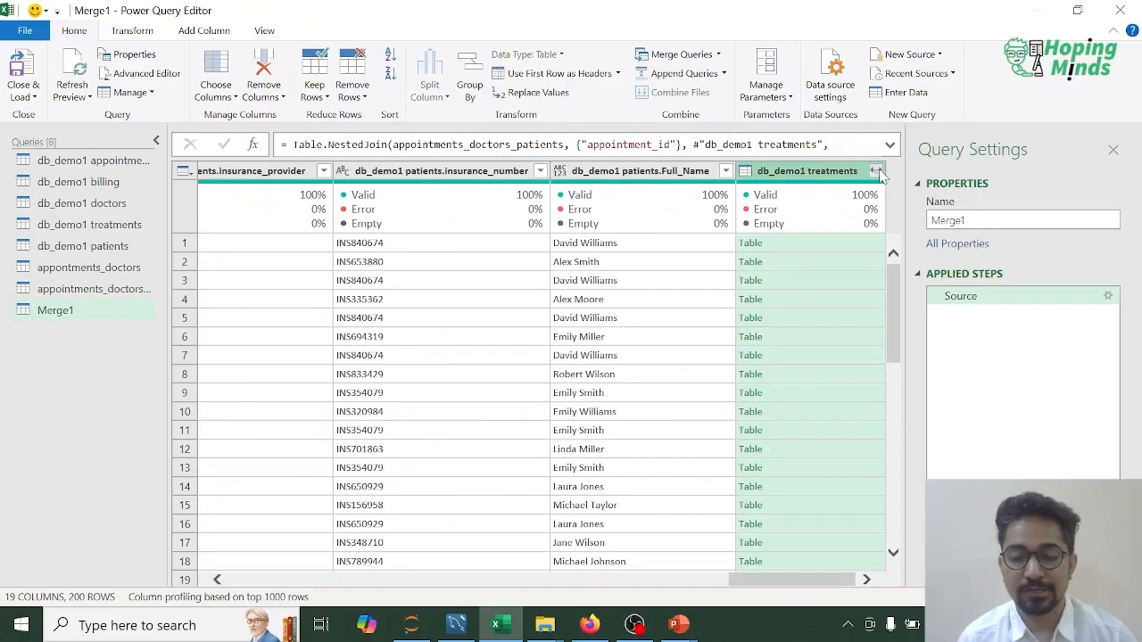
click(619, 299)
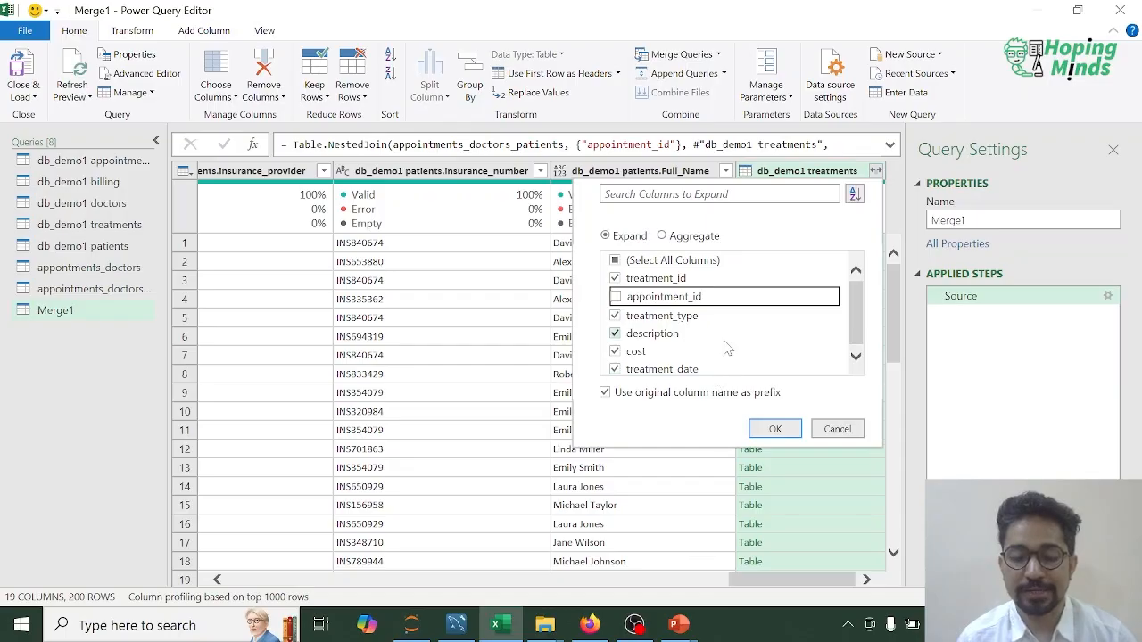
click(774, 428)
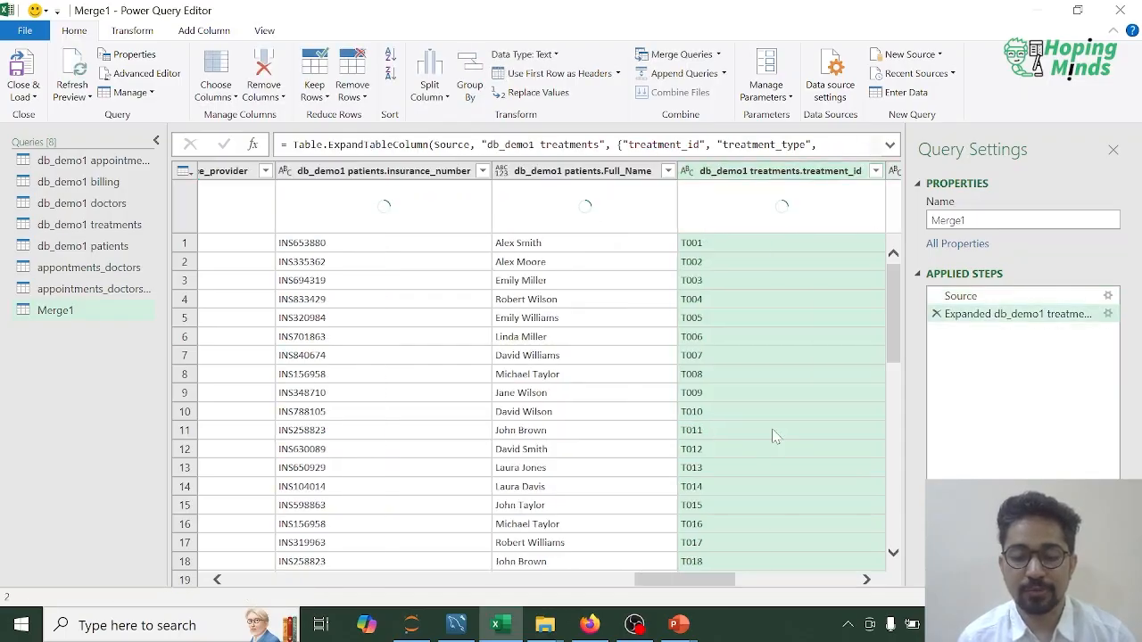
drag(702, 580, 858, 586)
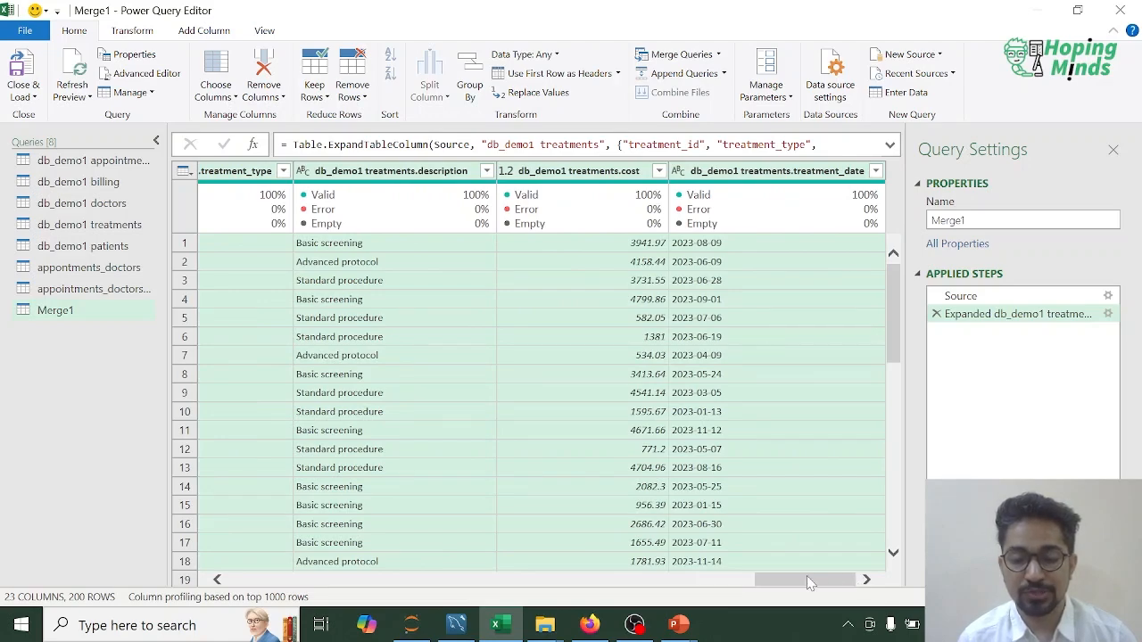
drag(807, 581, 297, 580)
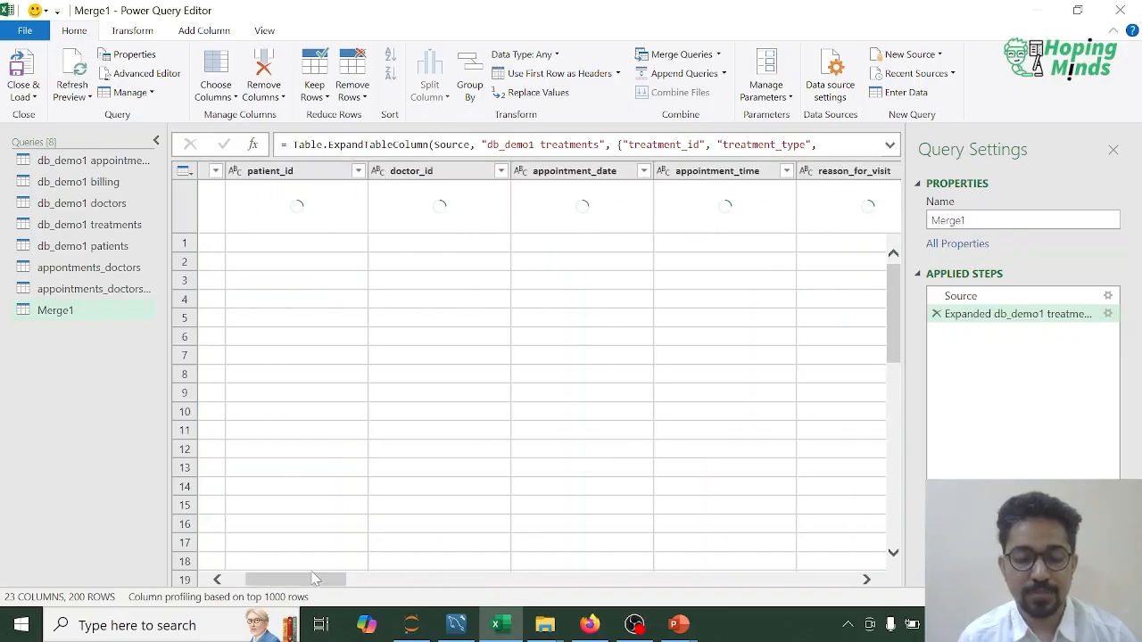
Step: Rename the new merged query containing the treatments columns as doc_patients_app_treatment
right_click(64, 311)
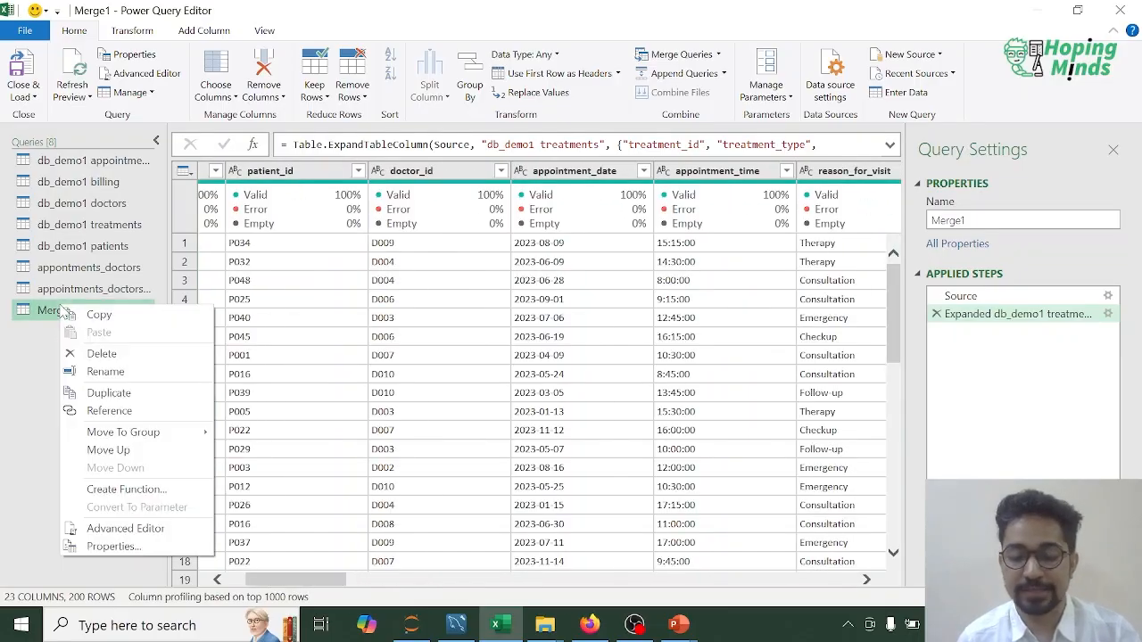
key(Up)
key(Up)
key(Up)
key(Up)
key(Up)
key(Up)
key(Up)
key(Up)
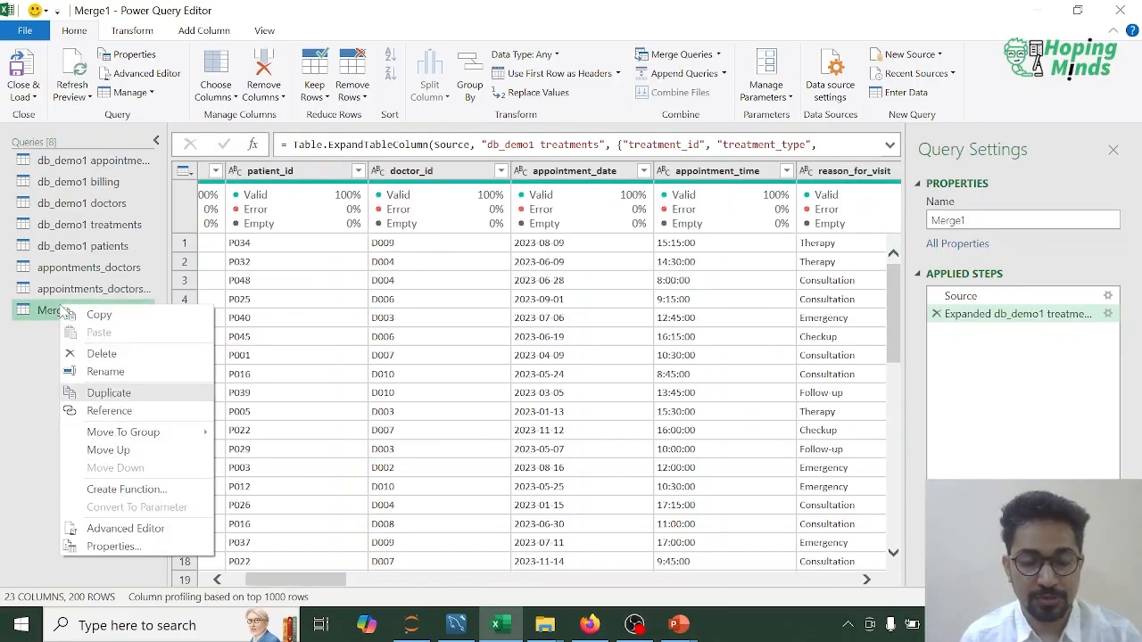
key(Return)
text(app)
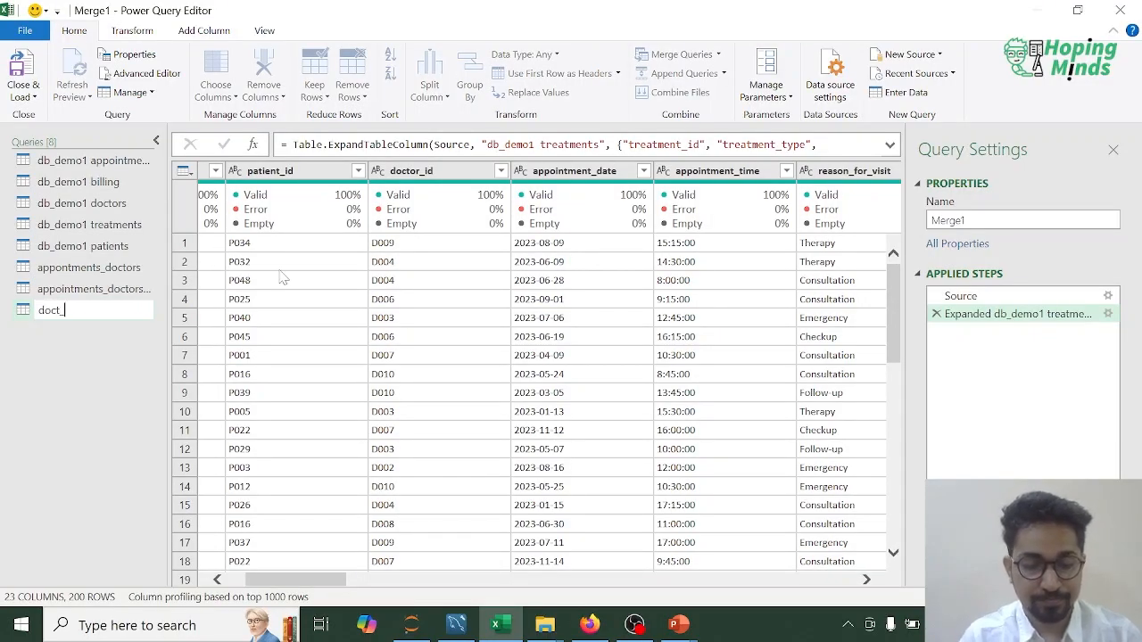
key(BackSpace)
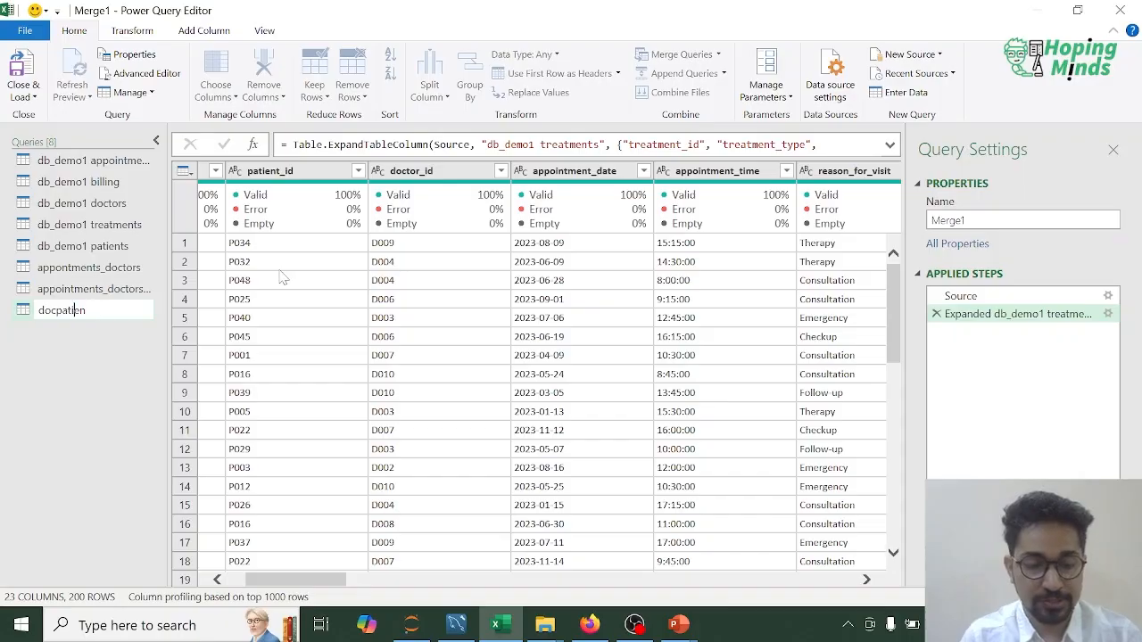
text(_)
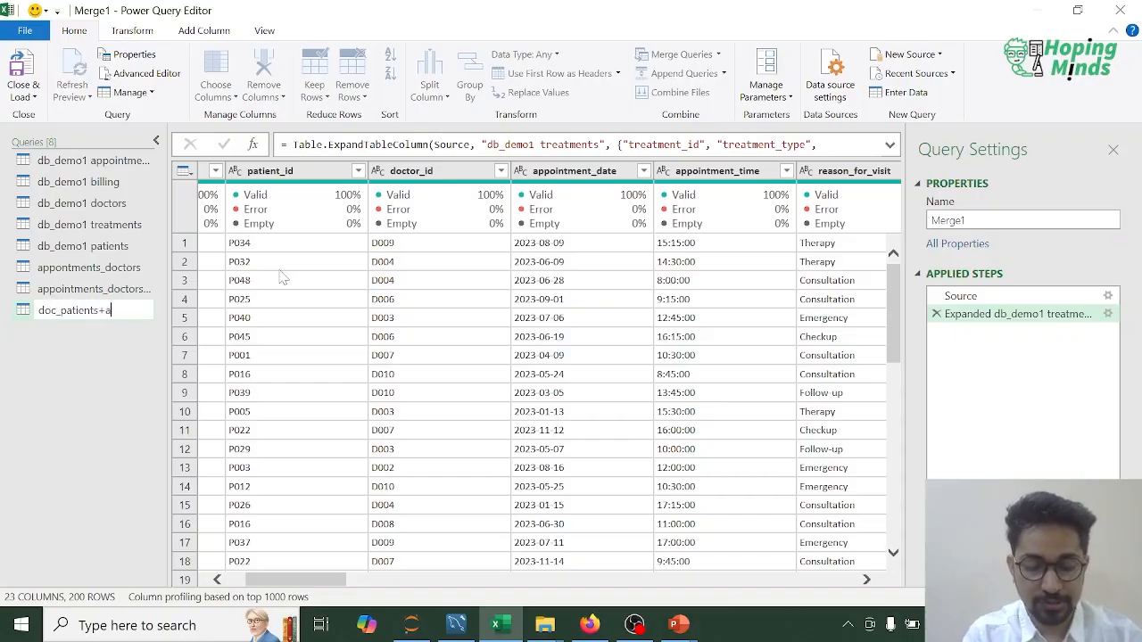
key(BackSpace)
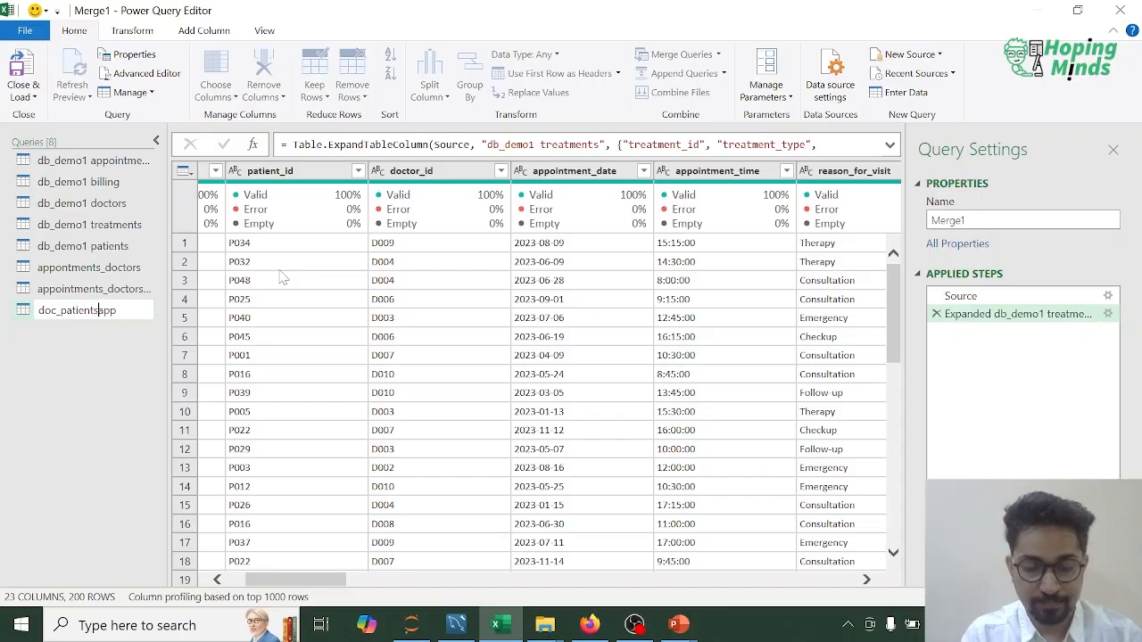
text(_app)
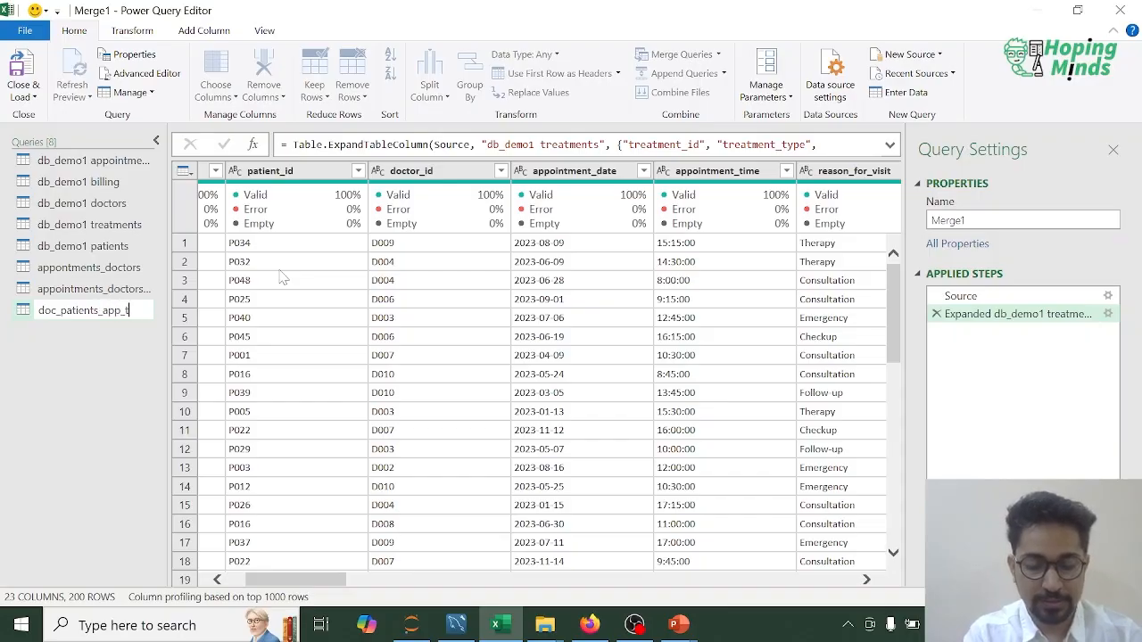
text(_treatment)
key(Return)
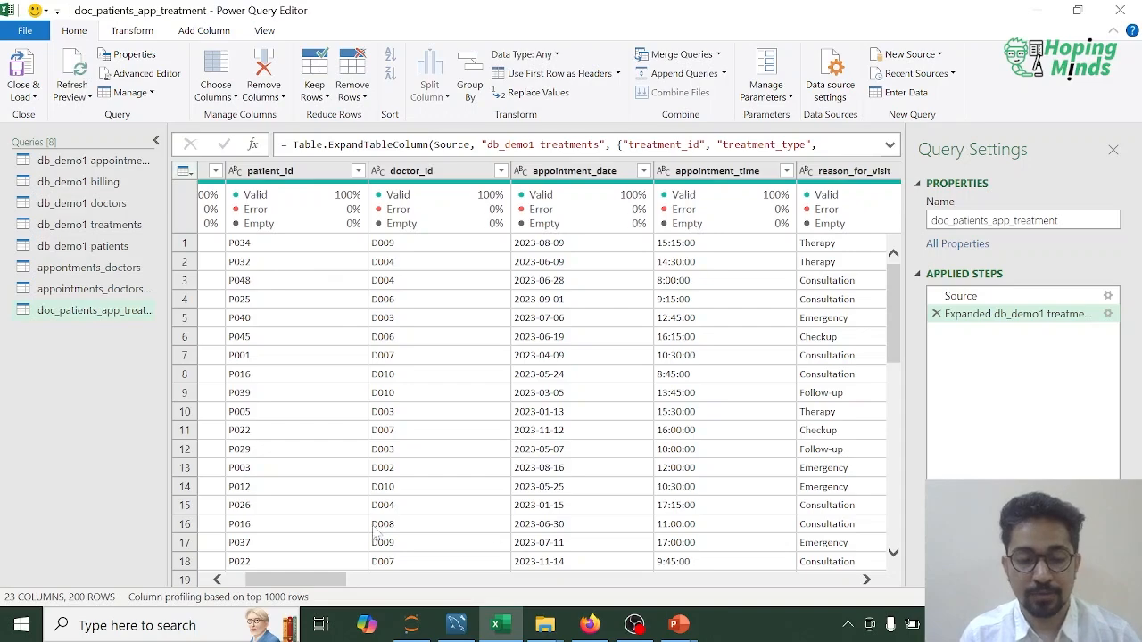
drag(818, 565, 225, 560)
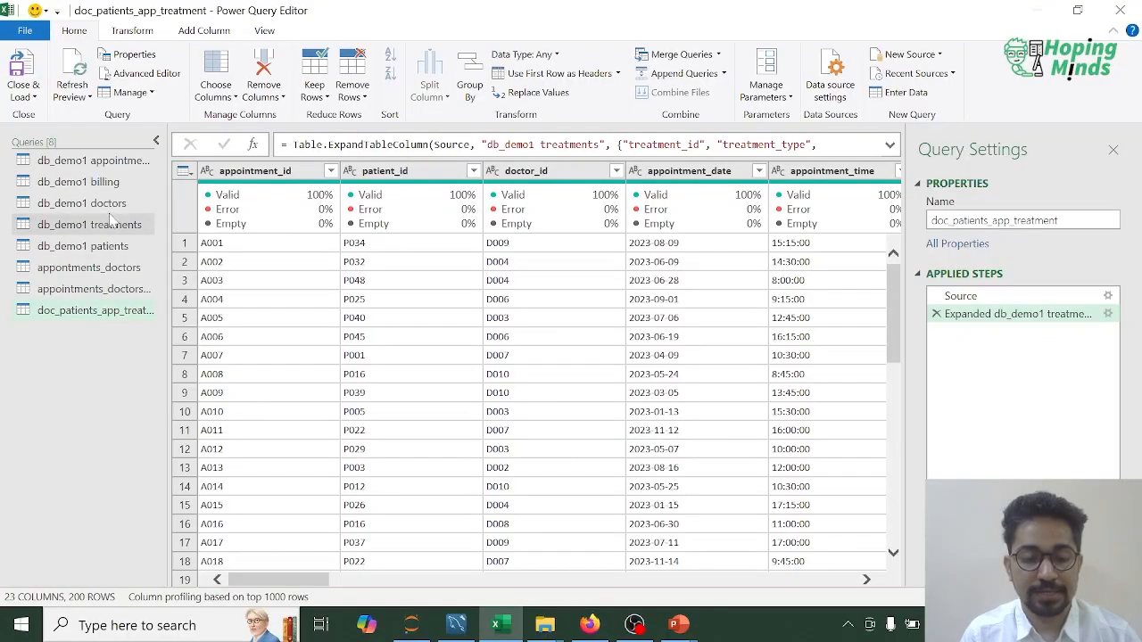
Step: Review the db_demo1 billing columns, and start a merge as a new query of doc_patients_app_treatment with db_demo1 billing as the second table
click(96, 189)
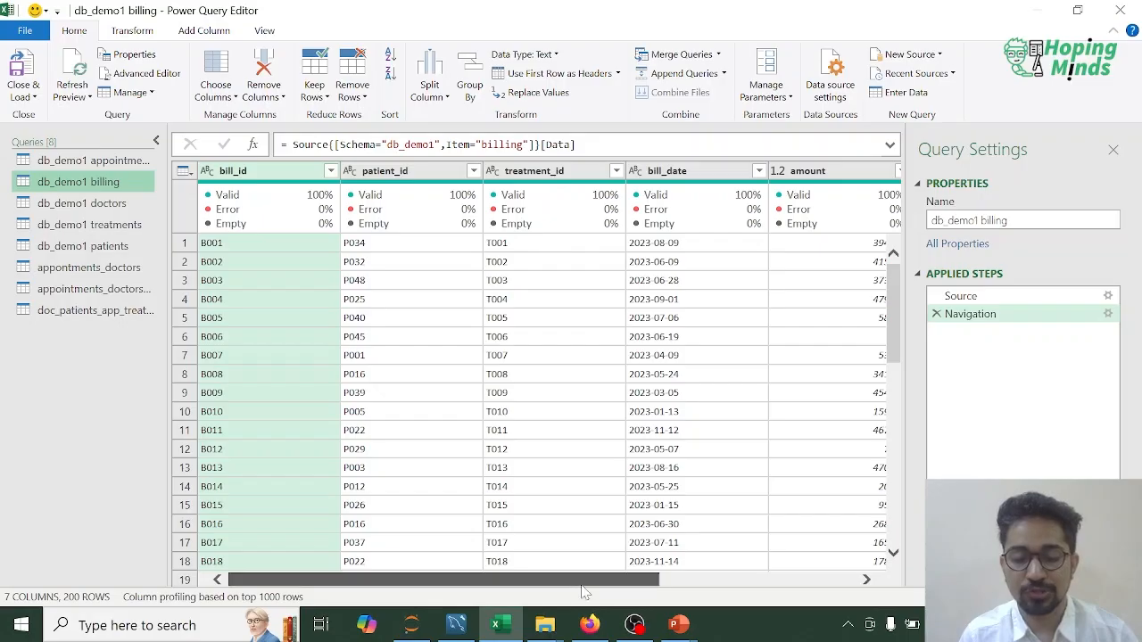
drag(589, 580, 624, 580)
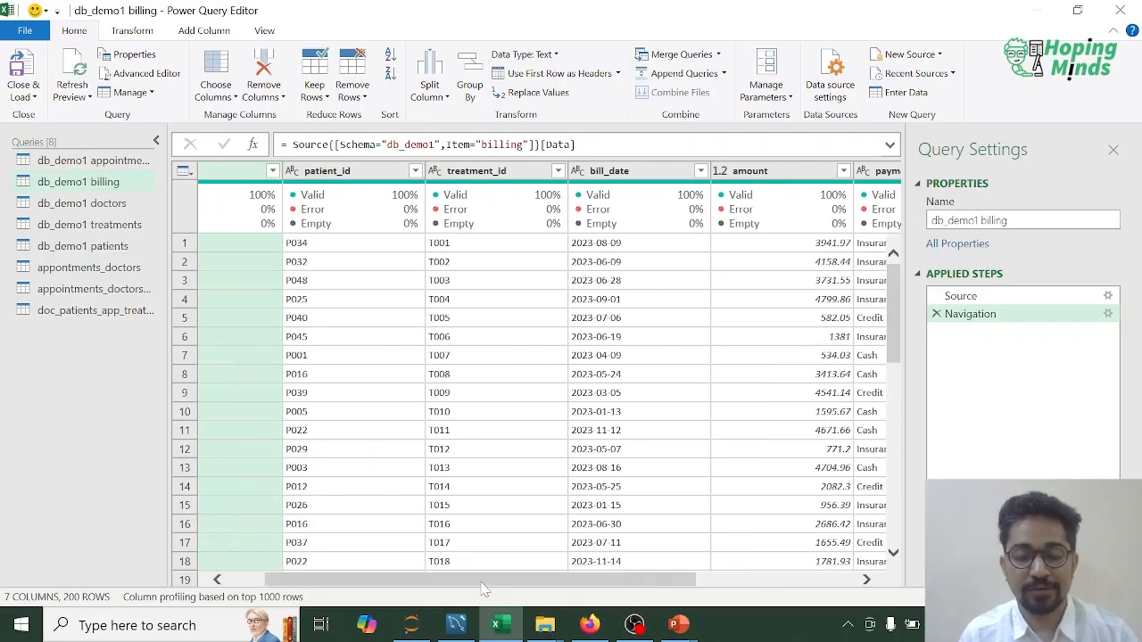
drag(481, 582, 352, 566)
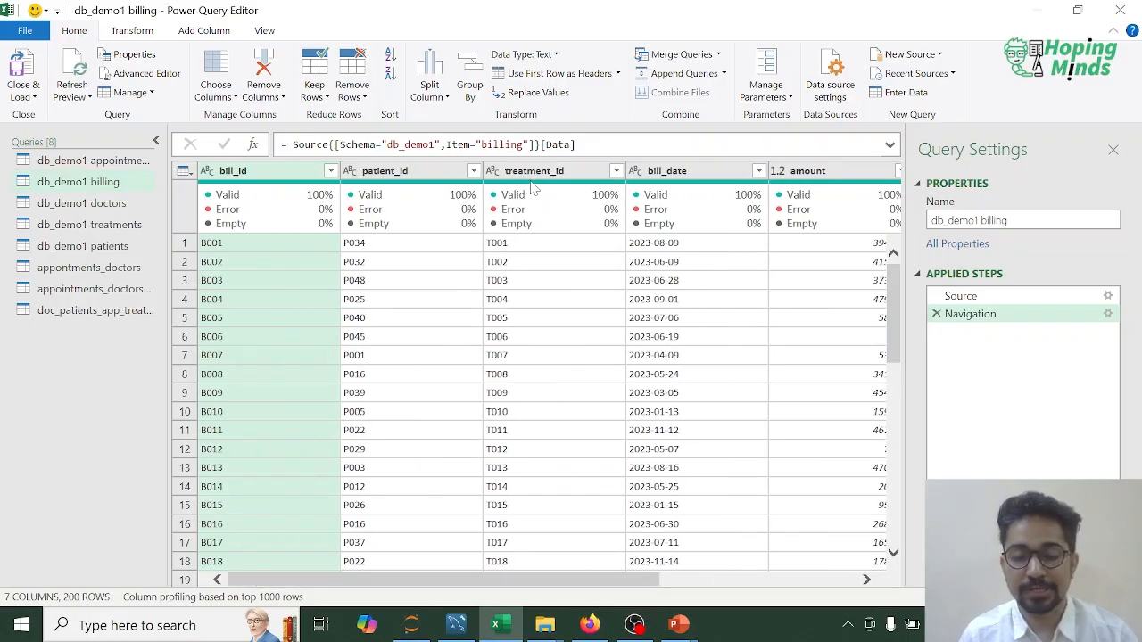
drag(606, 584, 541, 591)
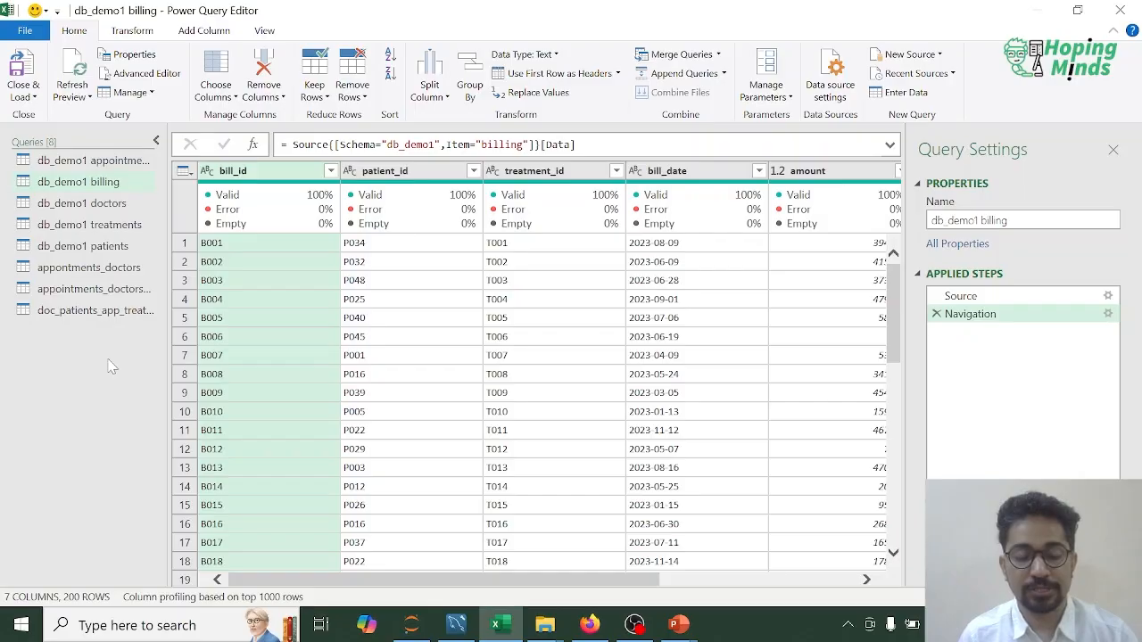
click(77, 311)
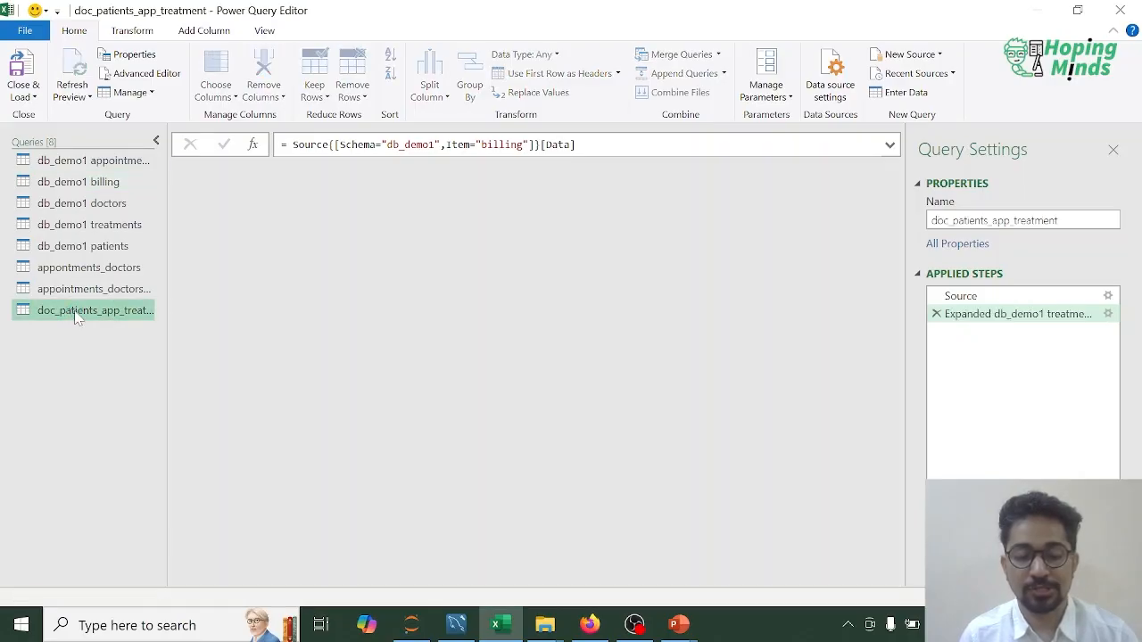
click(719, 54)
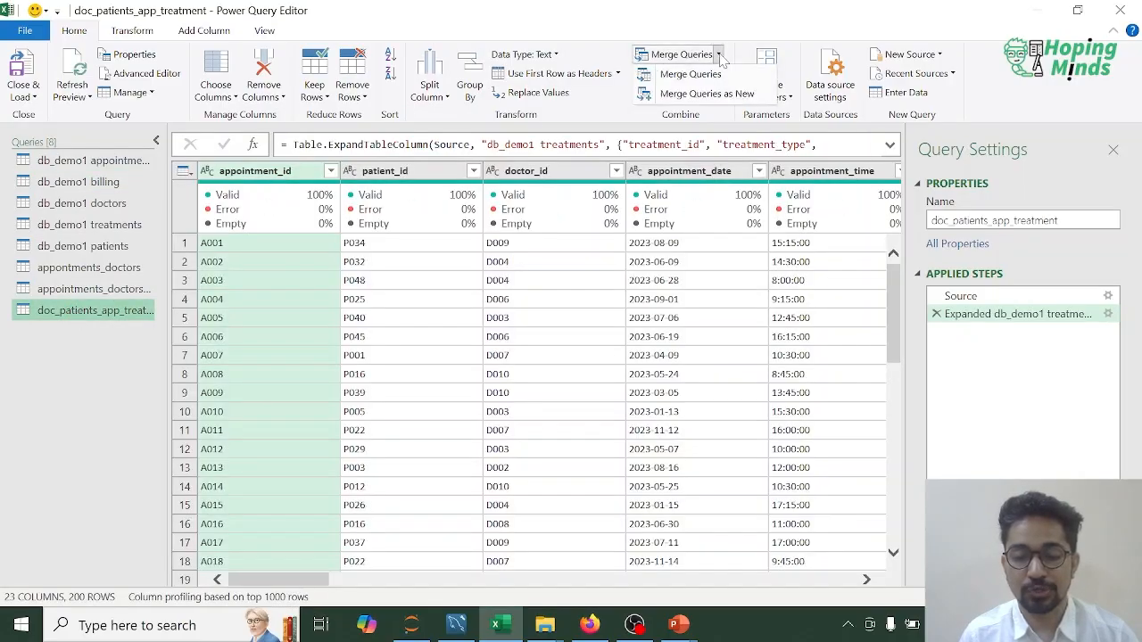
click(714, 94)
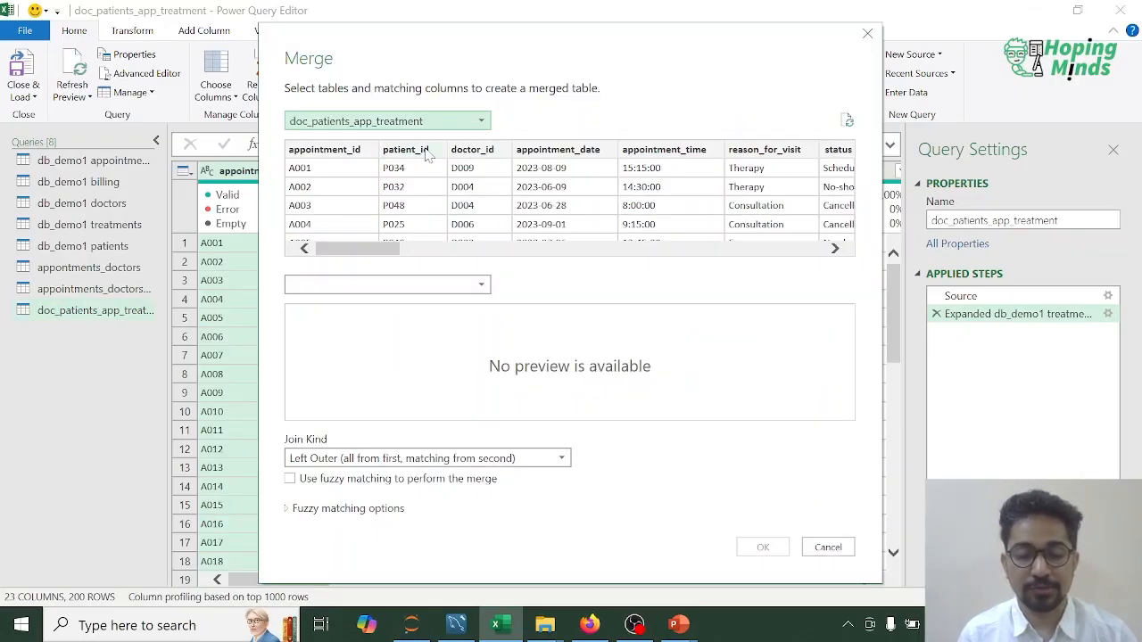
click(351, 158)
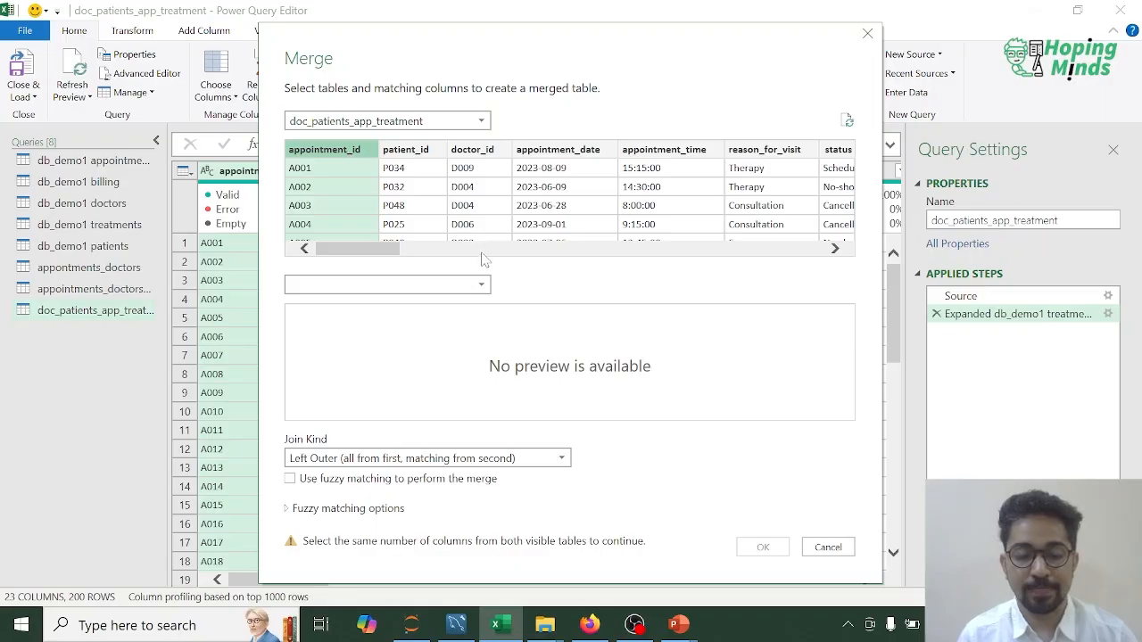
click(482, 284)
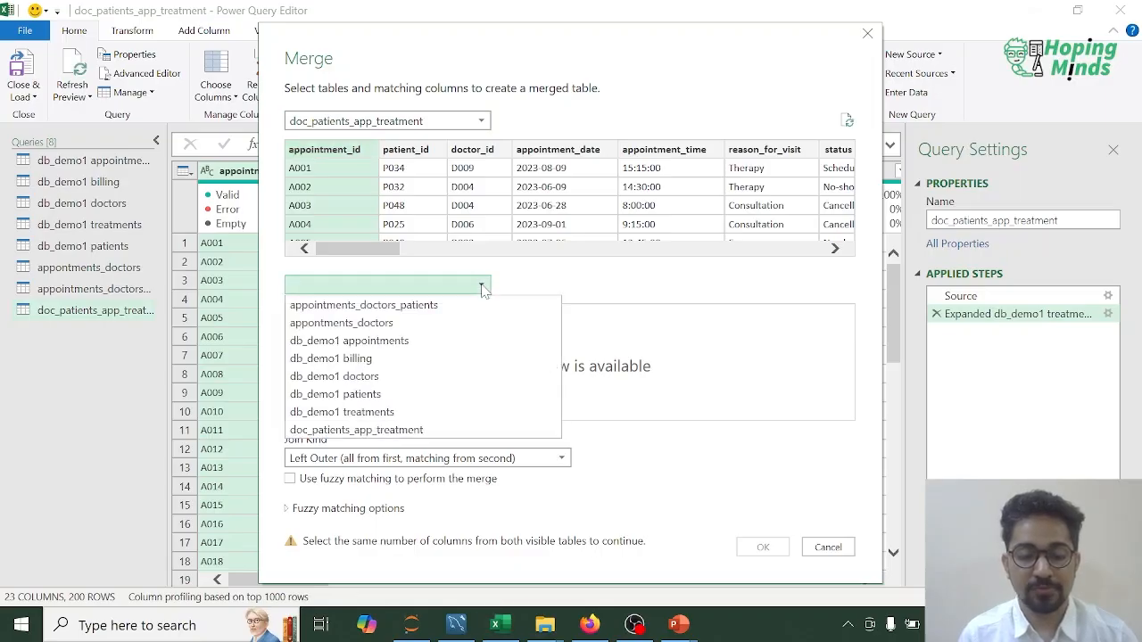
click(360, 366)
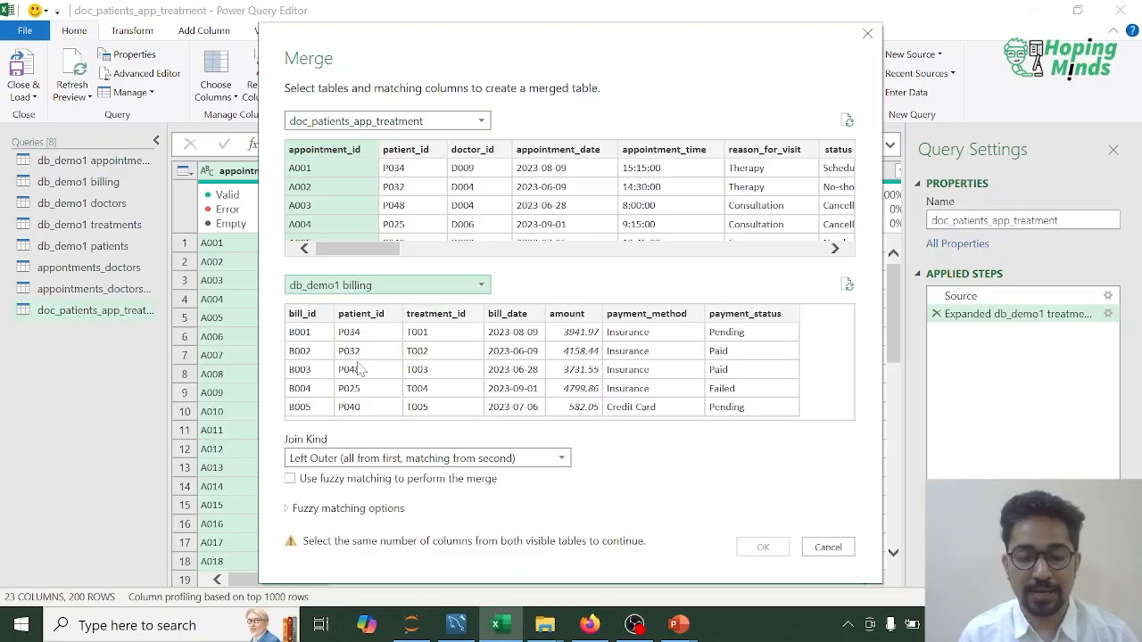
Step: Match db_demo1 treatments.treatment_id with billing's treatment_id, set the join kind to Inner (only matching rows) and create the merged query
click(442, 315)
drag(367, 248, 699, 258)
click(578, 154)
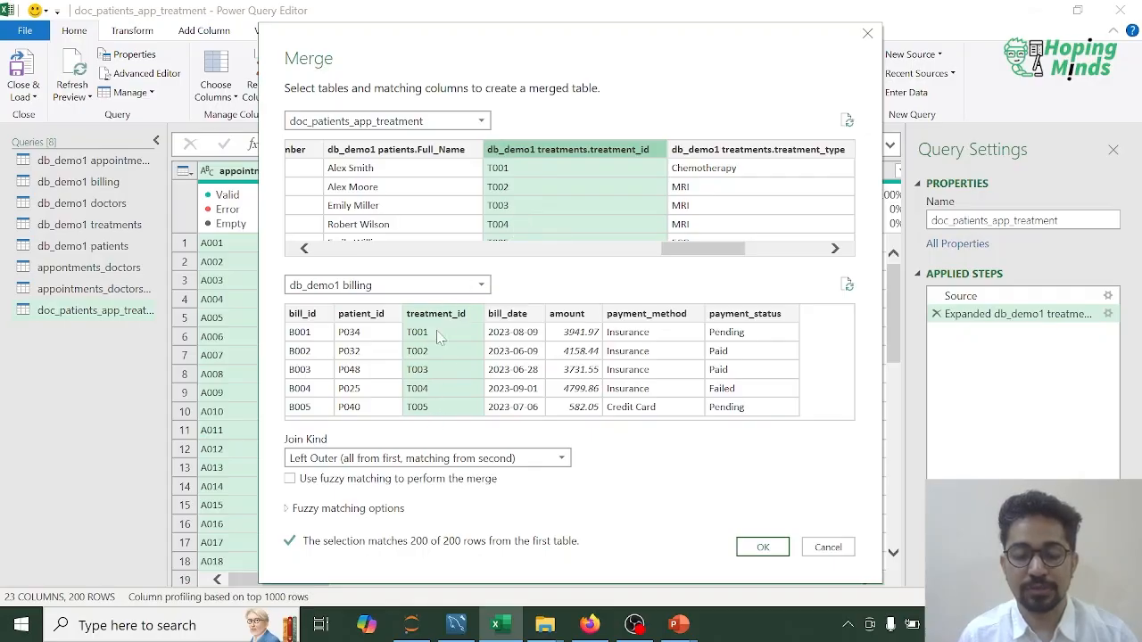
click(551, 458)
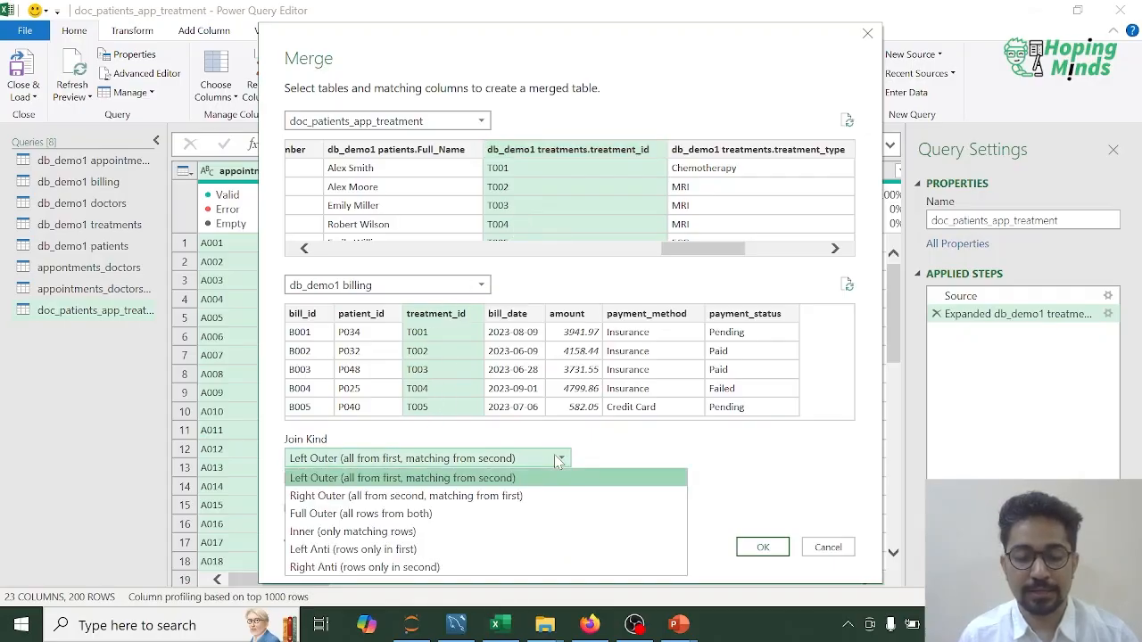
click(349, 534)
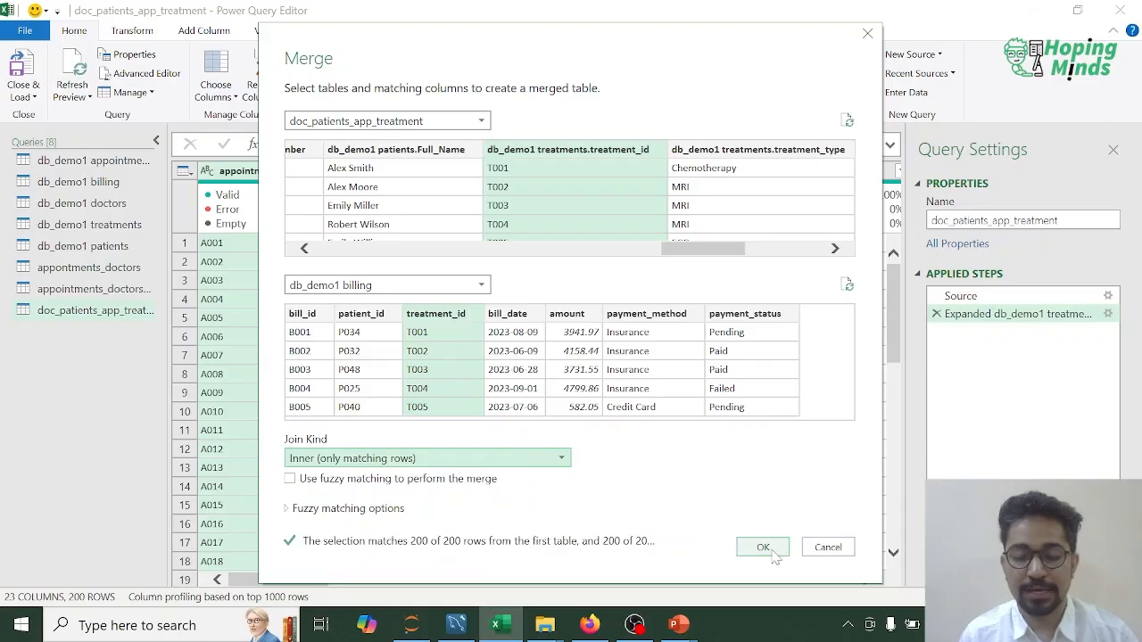
click(763, 547)
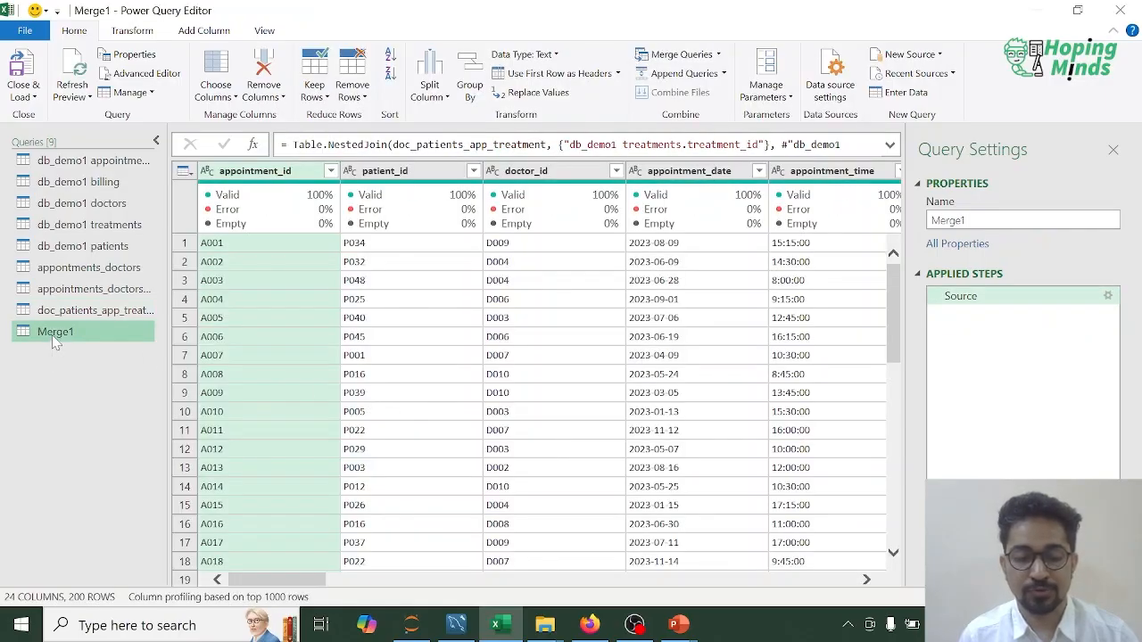
Step: Expand the db_demo1 billing column to bill_id, bill_date, amount, payment_method and payment_status, keeping the original column name as prefix
click(830, 580)
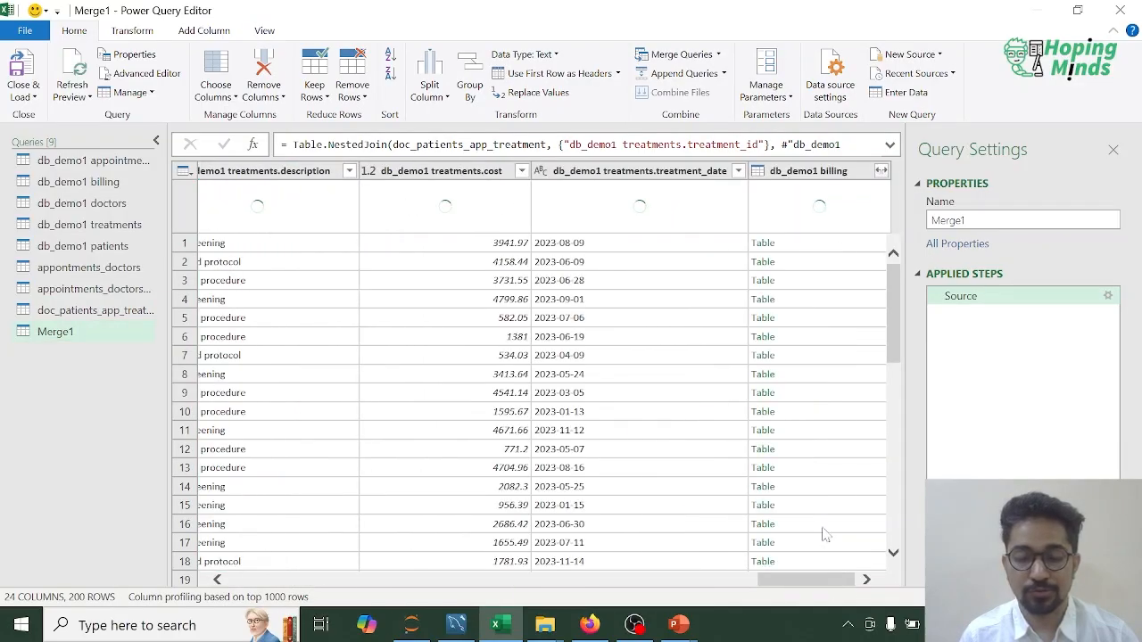
click(883, 171)
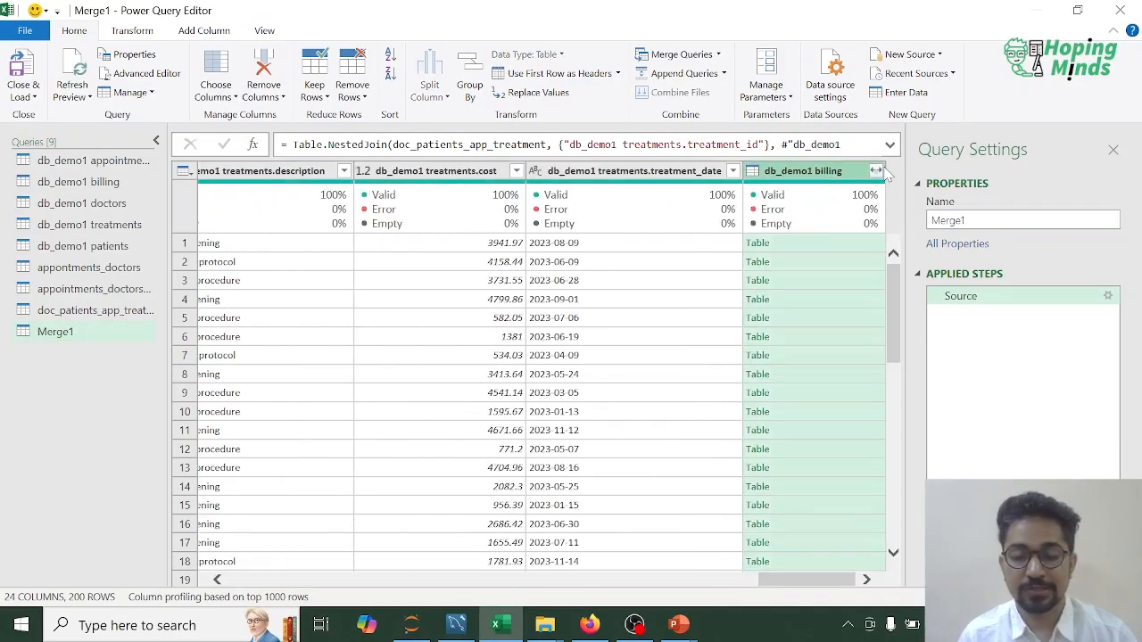
click(876, 174)
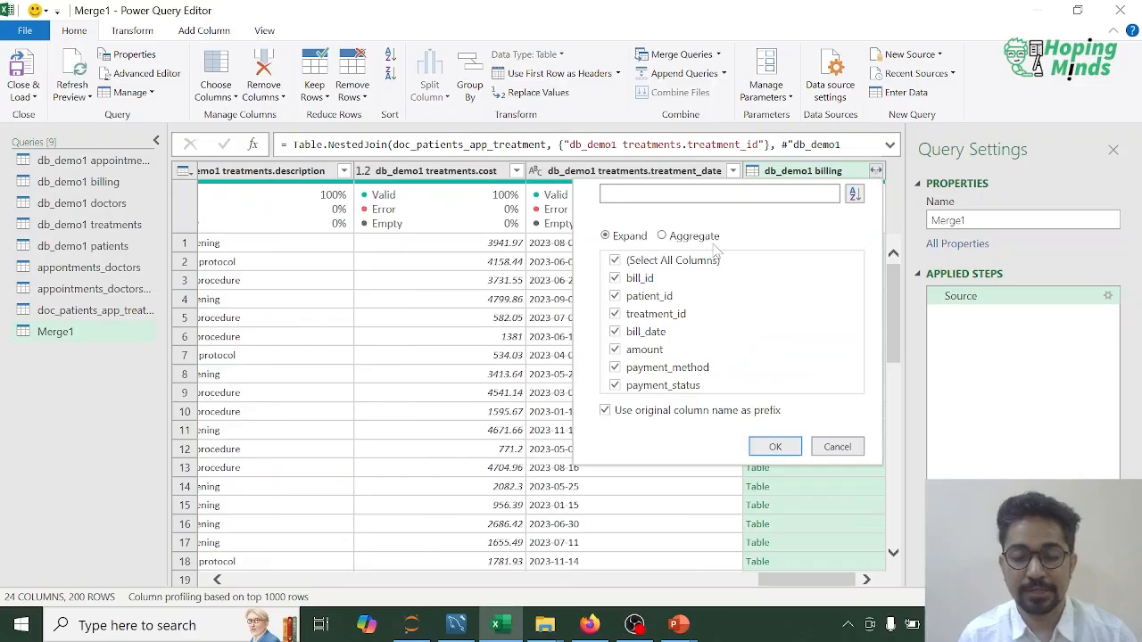
click(615, 296)
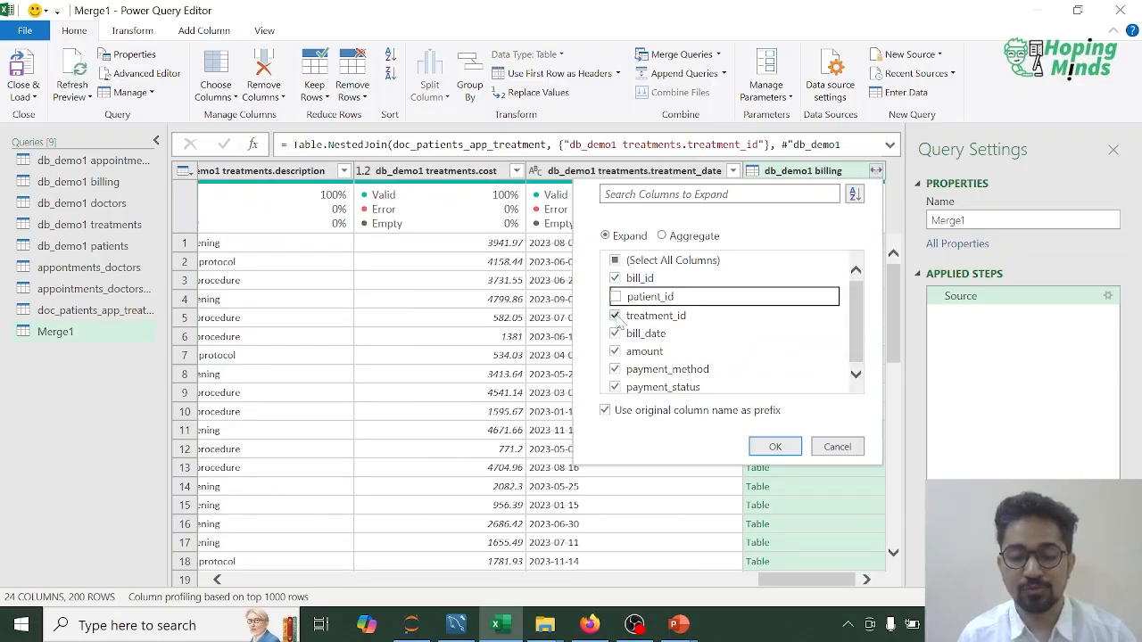
click(614, 315)
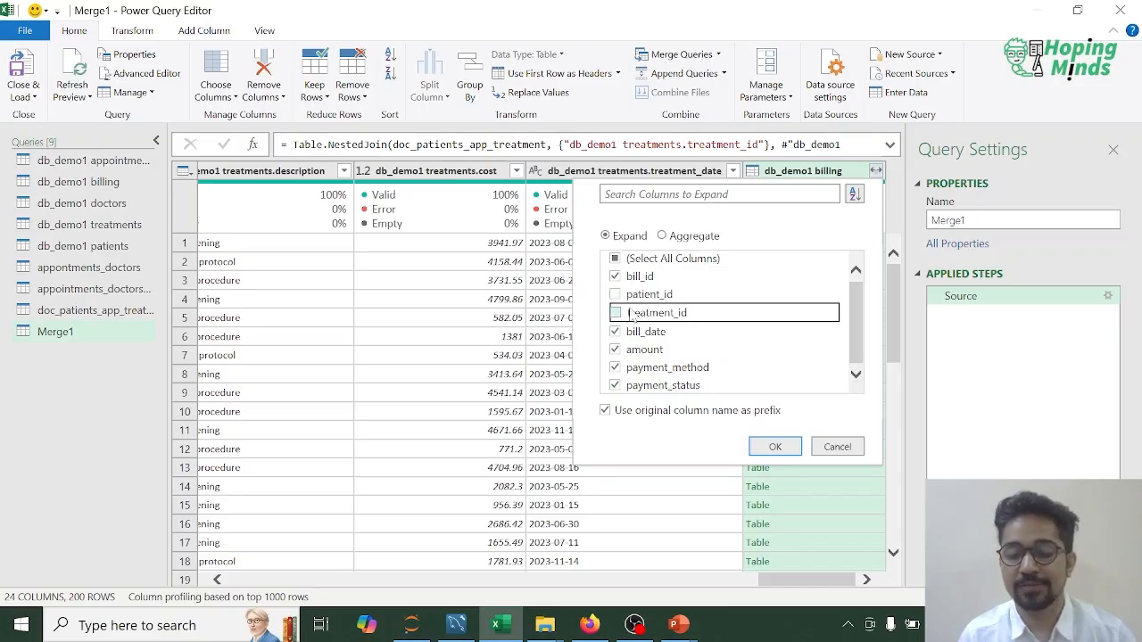
click(774, 446)
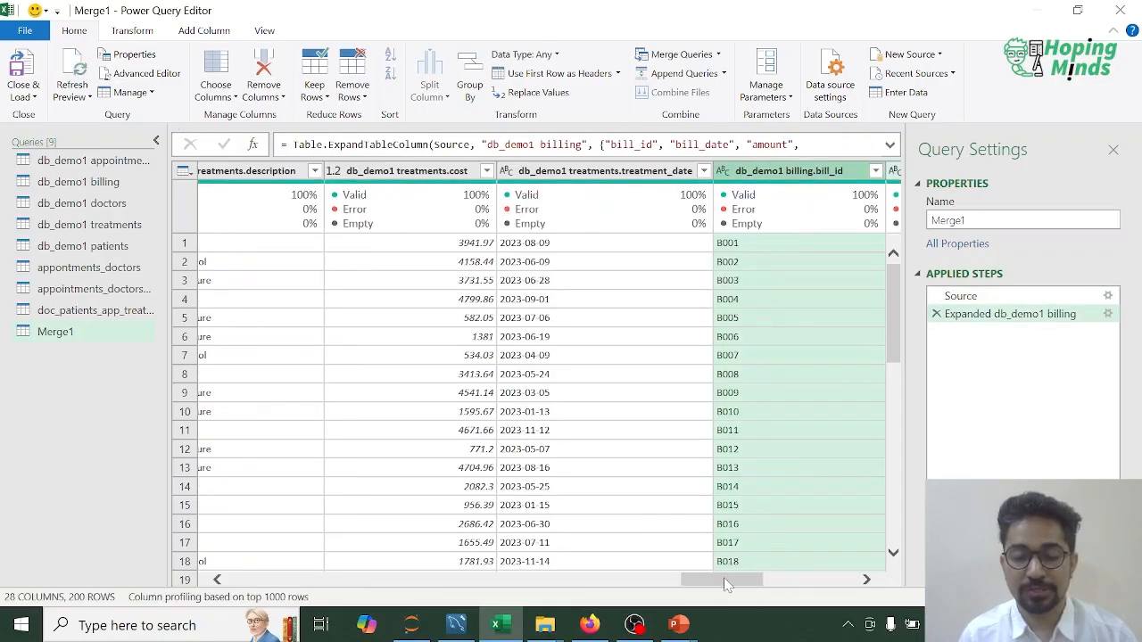
drag(725, 585, 268, 581)
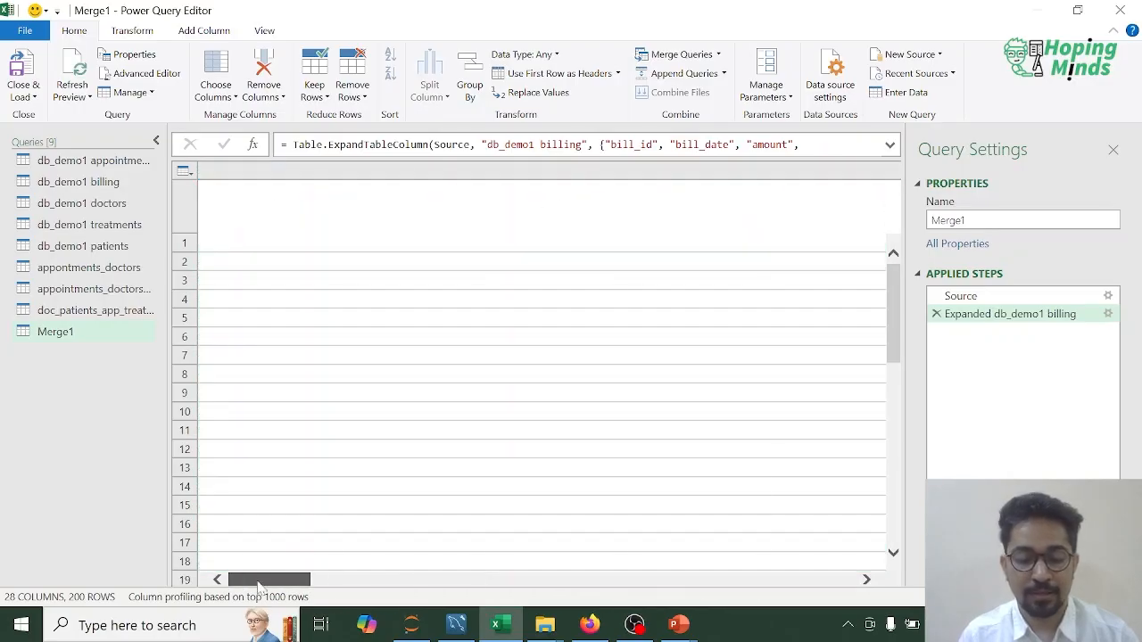
Step: Rename the new merged query containing the billing columns as All_tables_combined
right_click(52, 331)
click(95, 399)
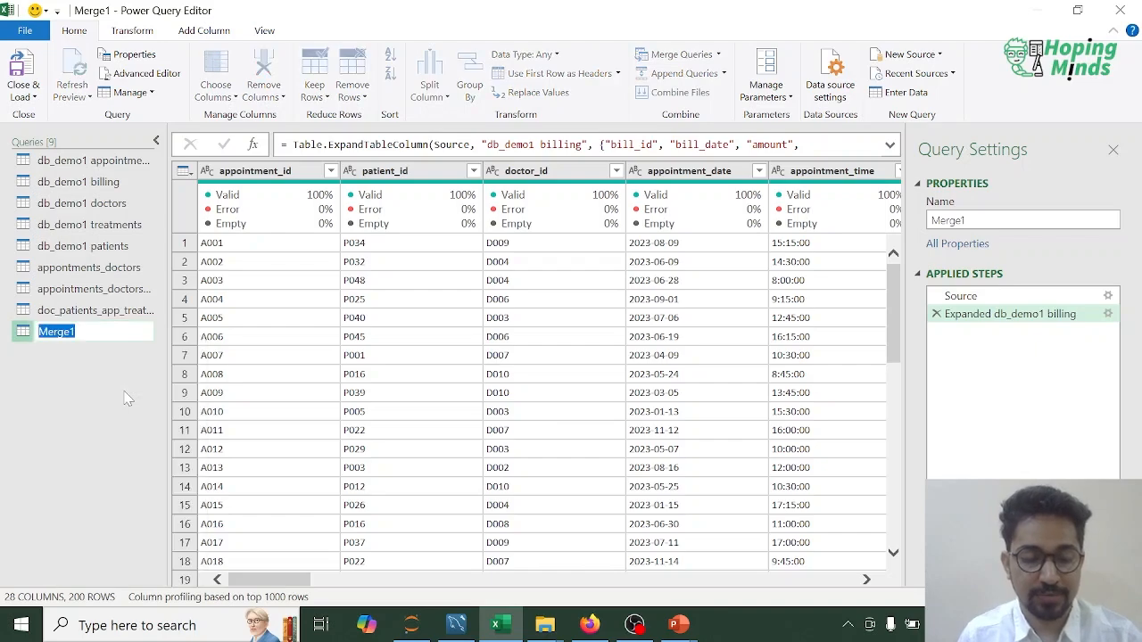
text(Full_table_with_all_)
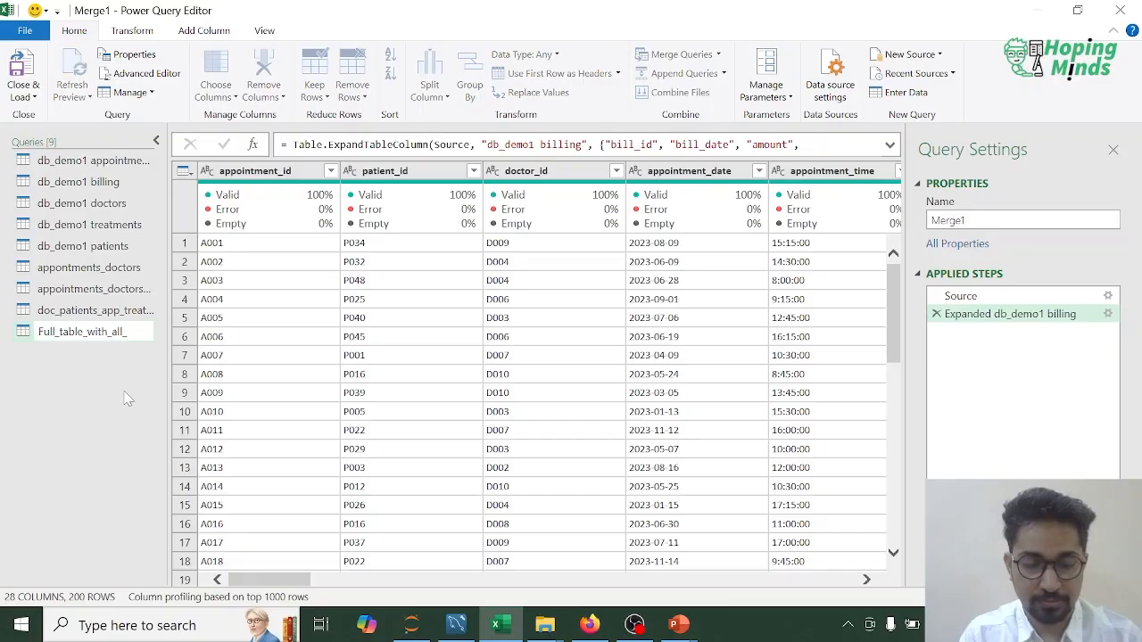
key(ctrl+a)
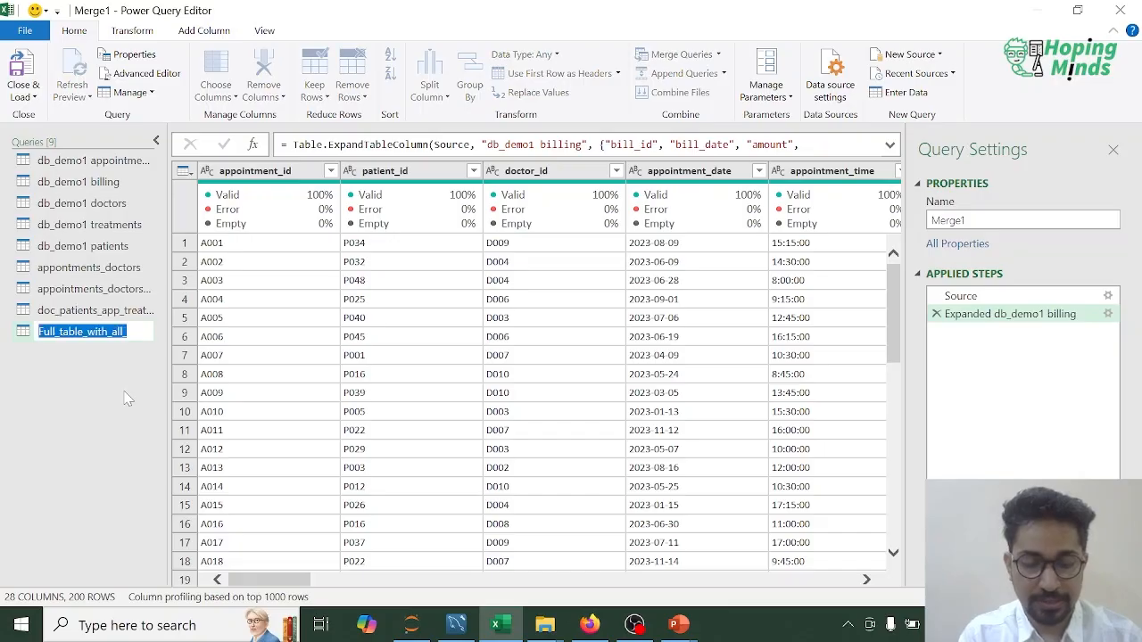
key(BackSpace)
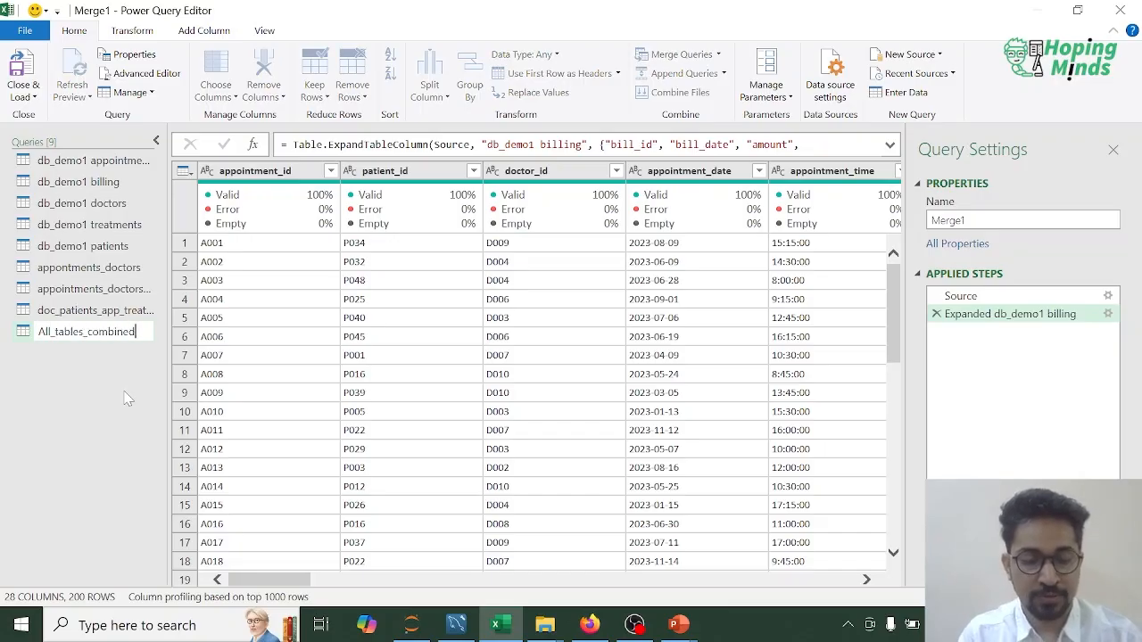
key(Return)
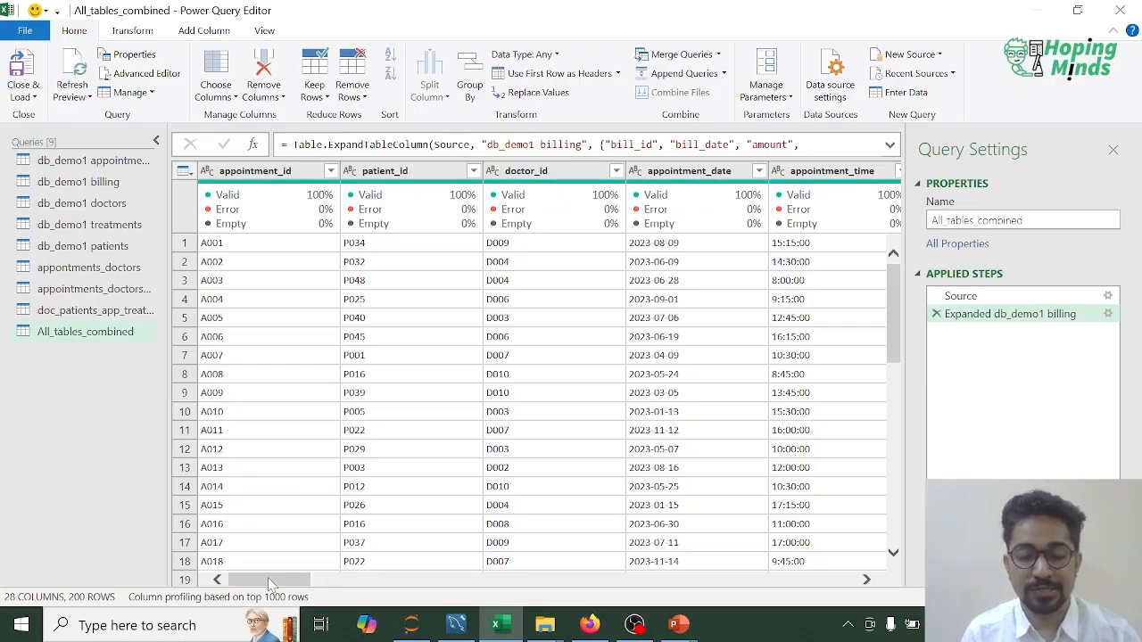
Step: Duplicate the All_tables_combined query
drag(269, 583, 313, 581)
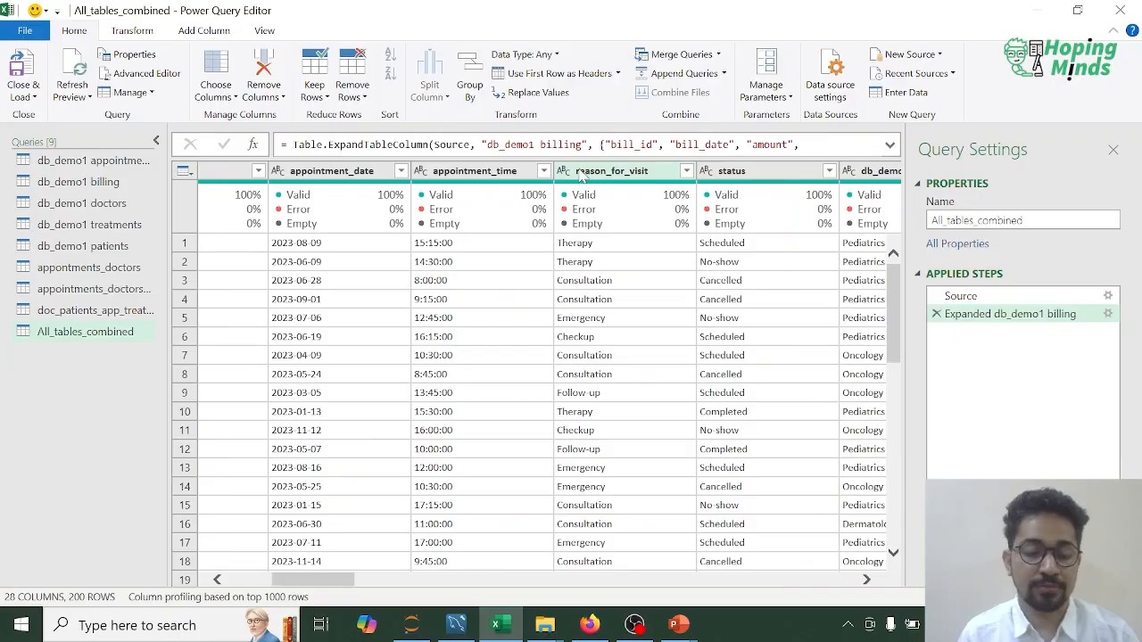
right_click(81, 332)
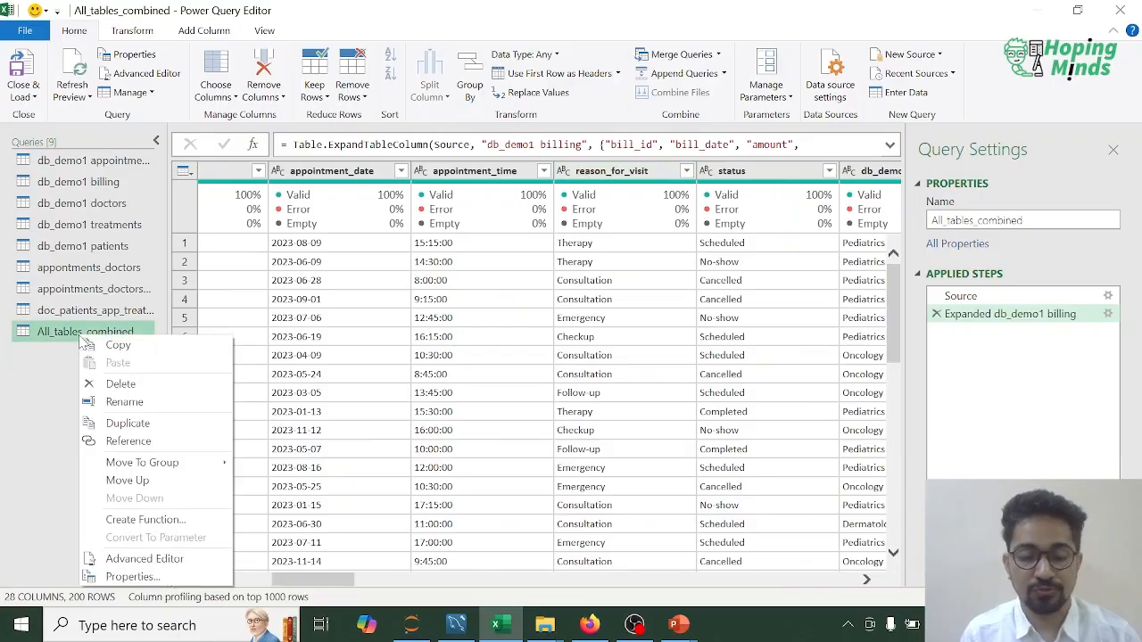
click(127, 422)
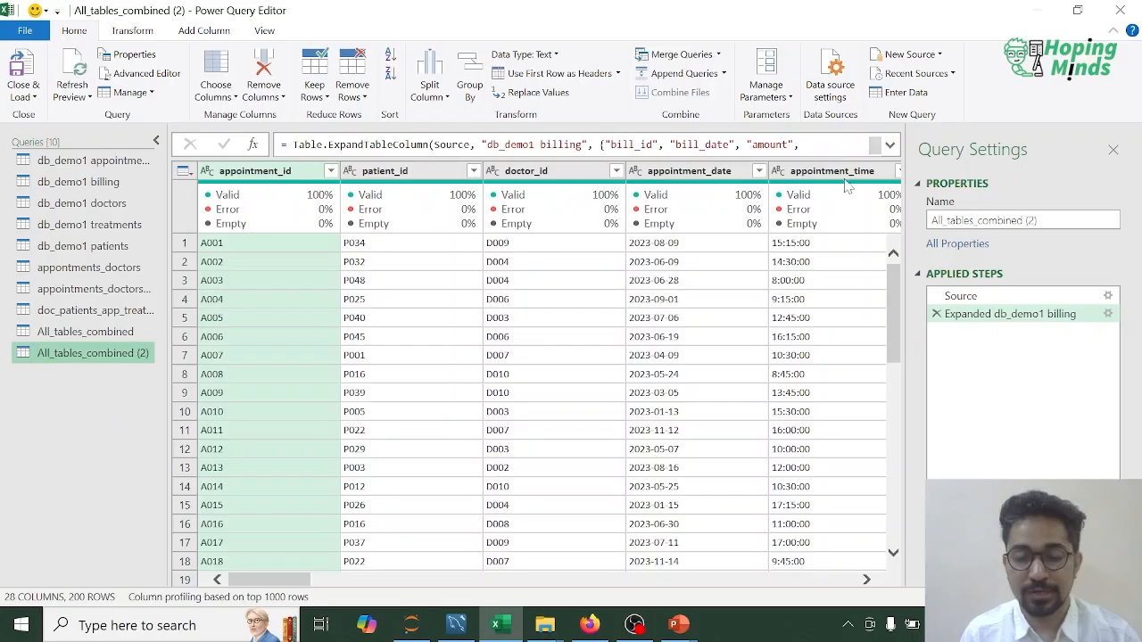
Step: Group the duplicated query by reason_for_visit, with a Count Rows column named Count_Reasons_for_Visit
drag(292, 582, 349, 586)
click(513, 171)
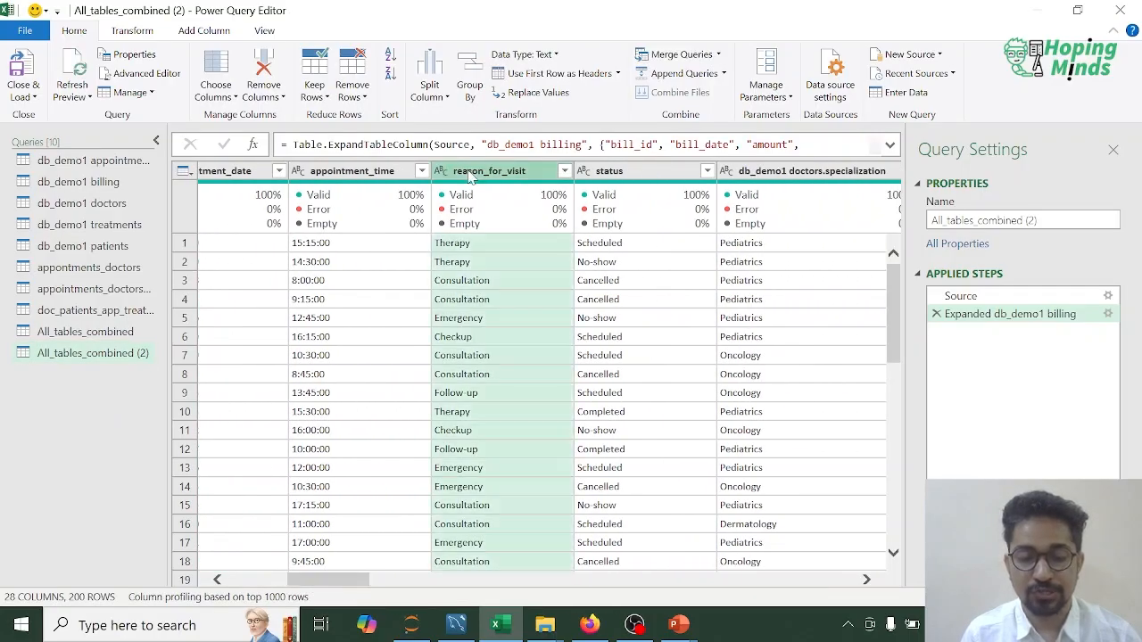
click(470, 90)
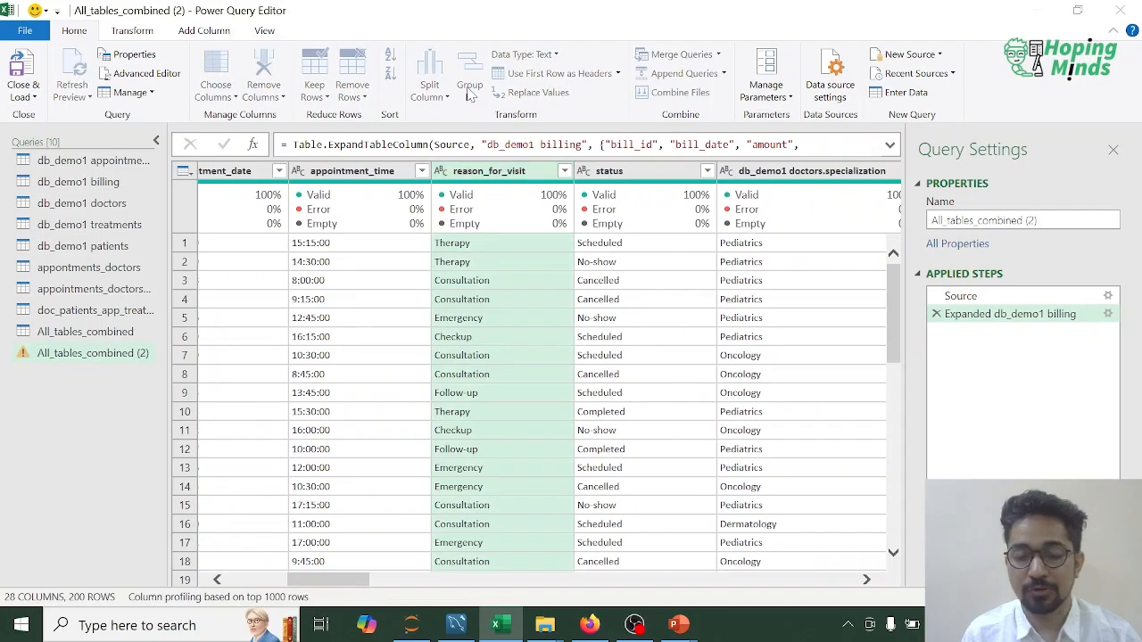
click(348, 351)
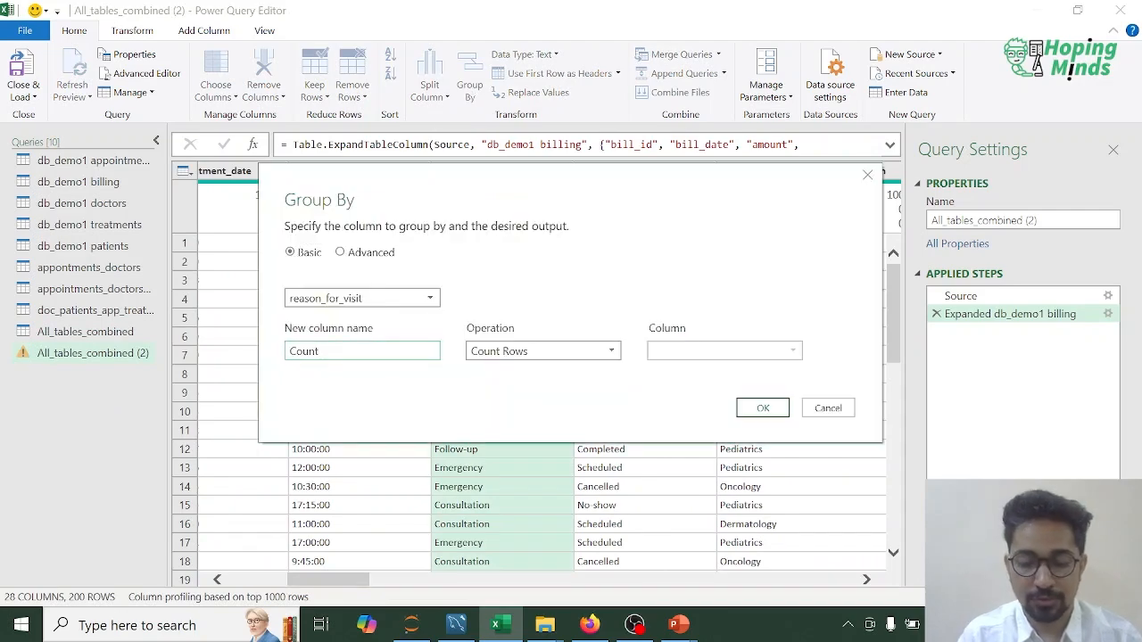
double_click(348, 351)
click(348, 350)
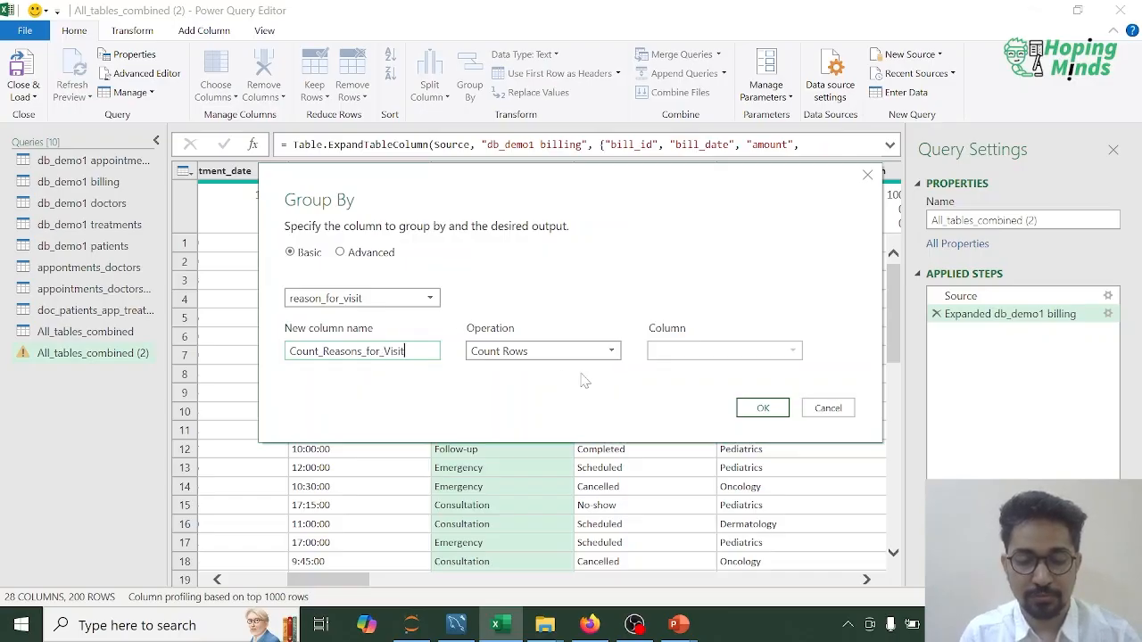
click(759, 408)
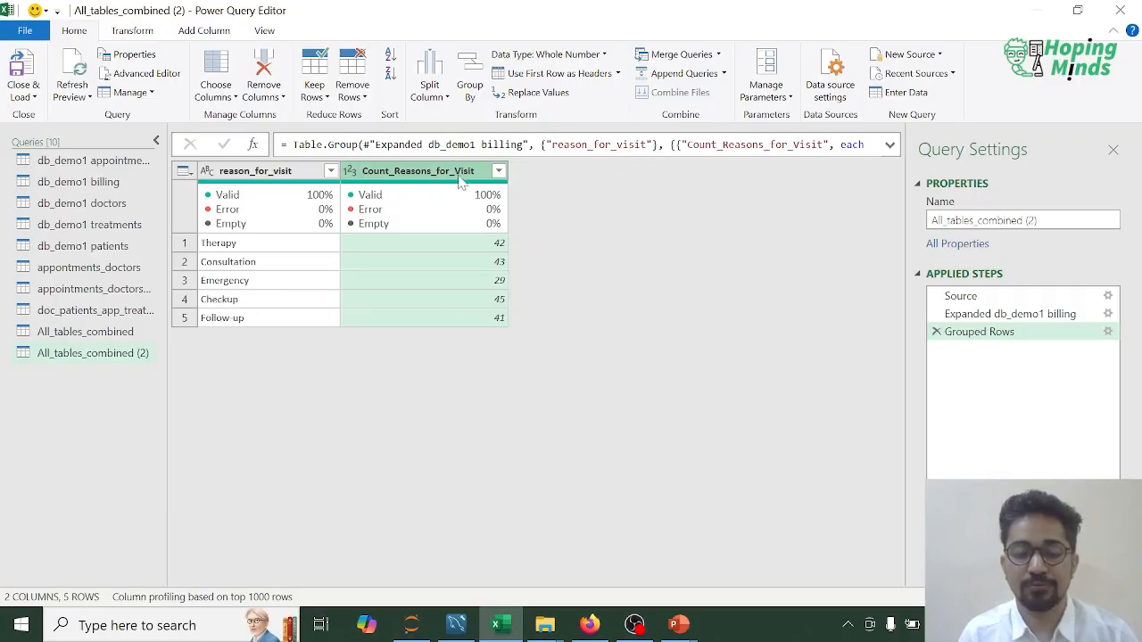
Step: Sort the grouped visit reasons by Count_Reasons_for_Visit in descending order
right_click(448, 177)
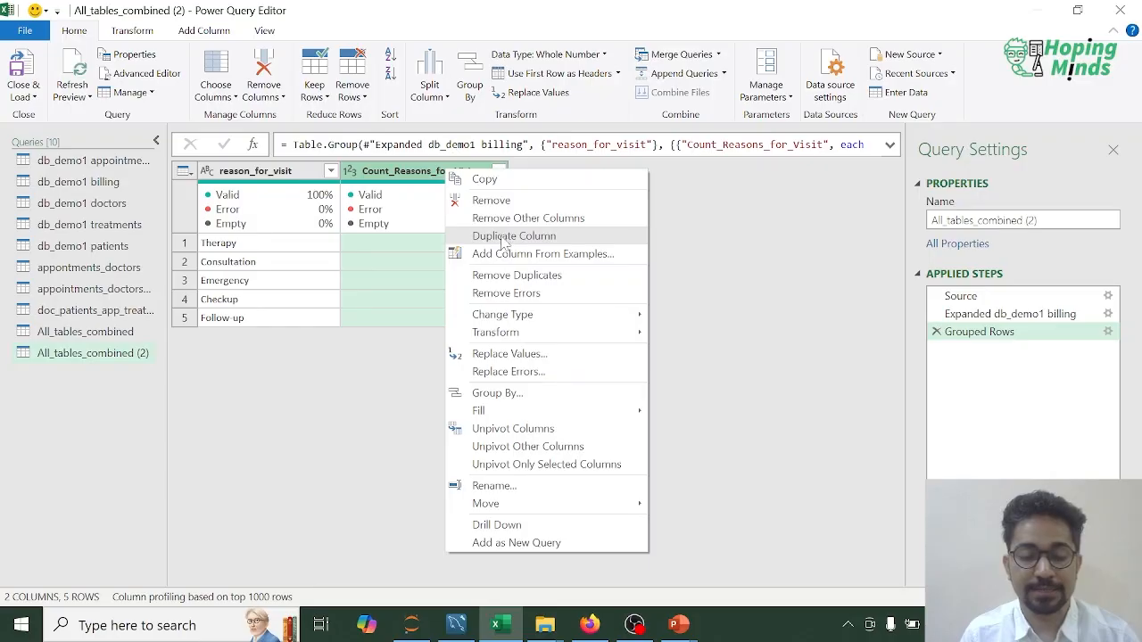
click(432, 174)
right_click(431, 175)
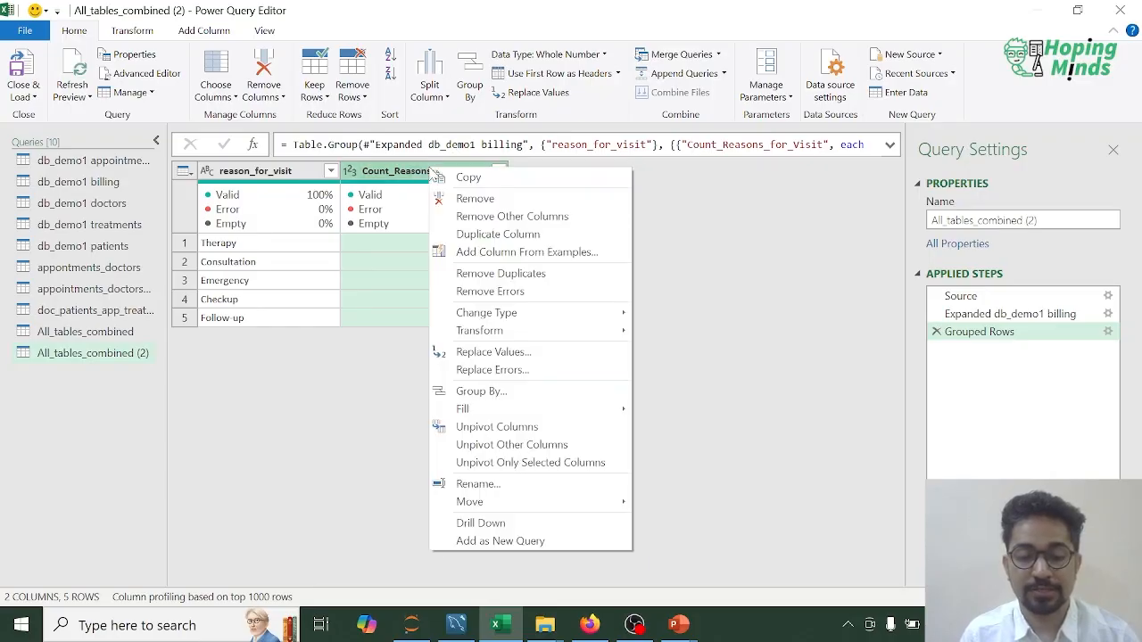
click(358, 375)
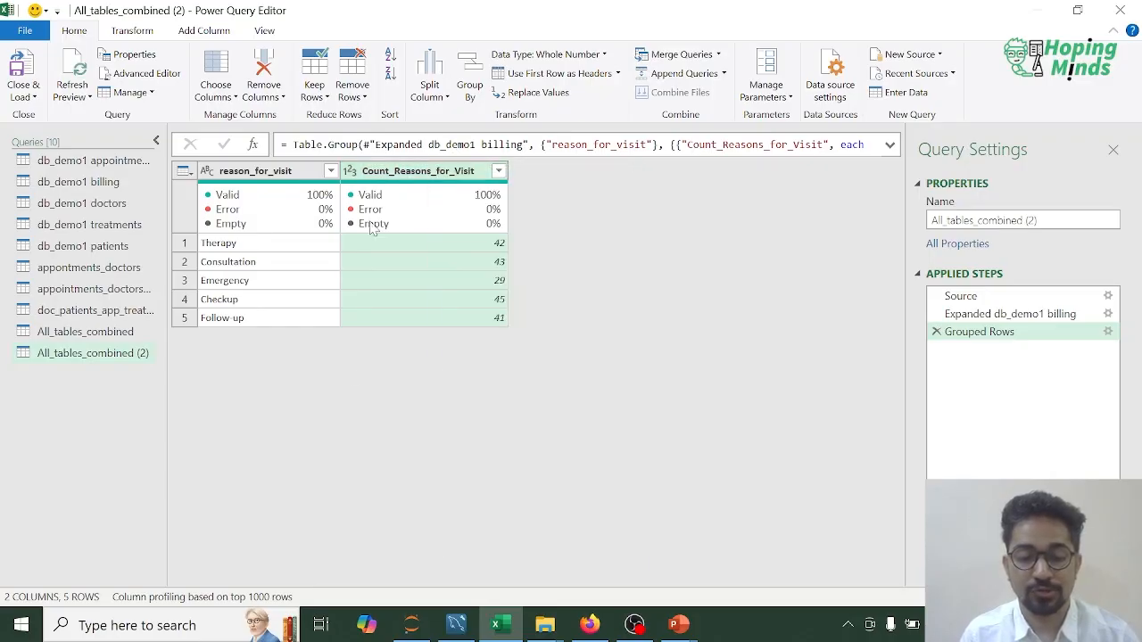
click(499, 171)
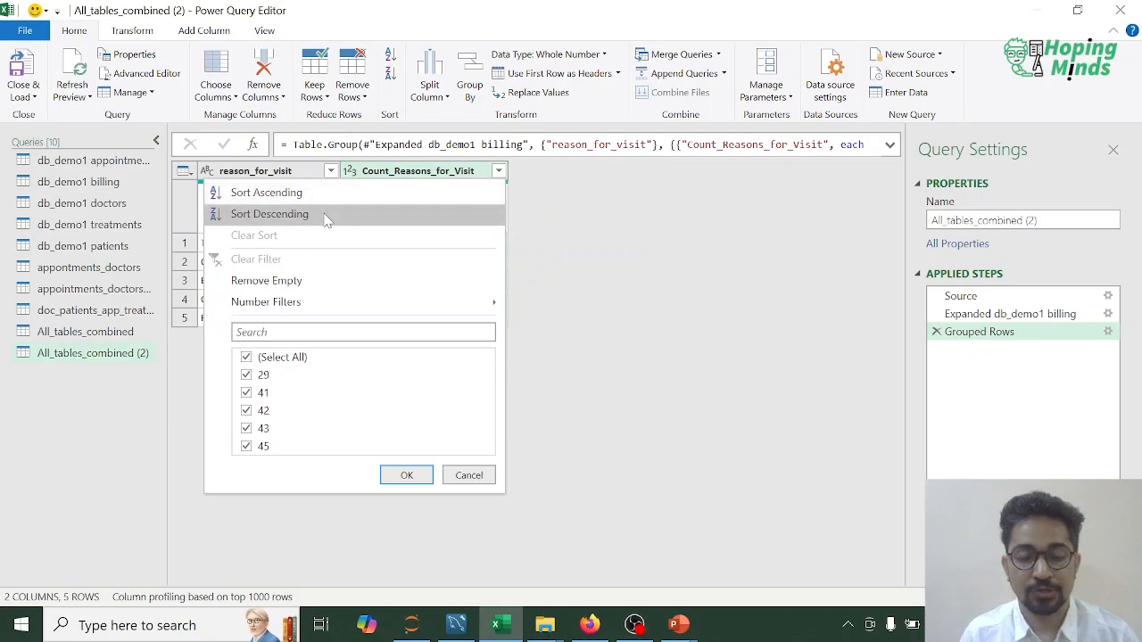
click(268, 214)
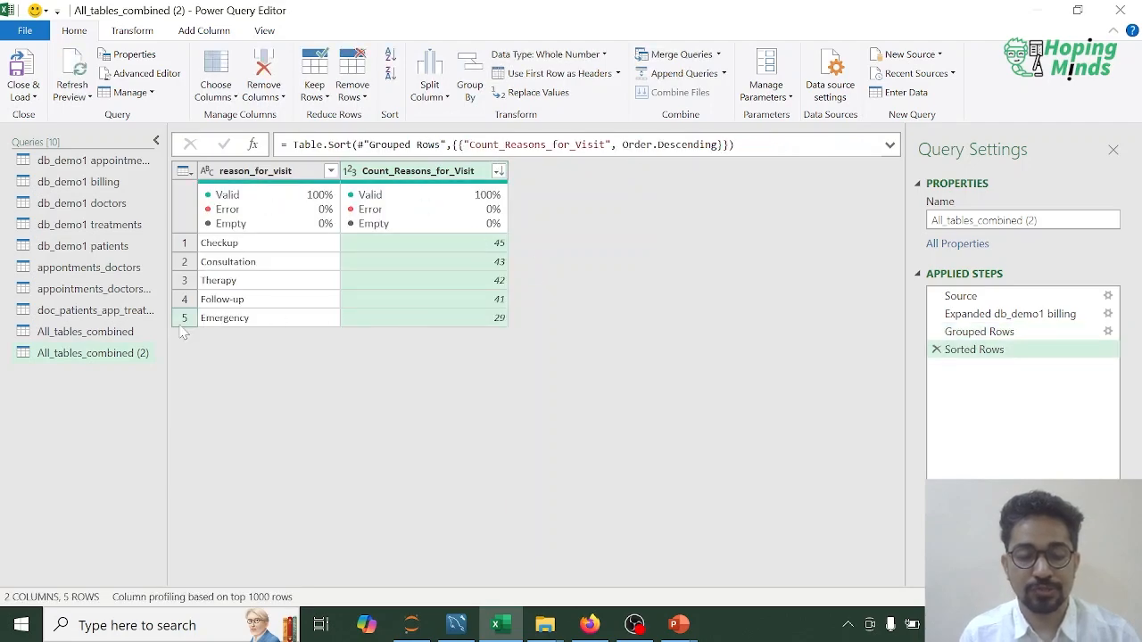
Step: Rename the grouped visit-reason query as "Count for Reasosn for Visit"
double_click(76, 355)
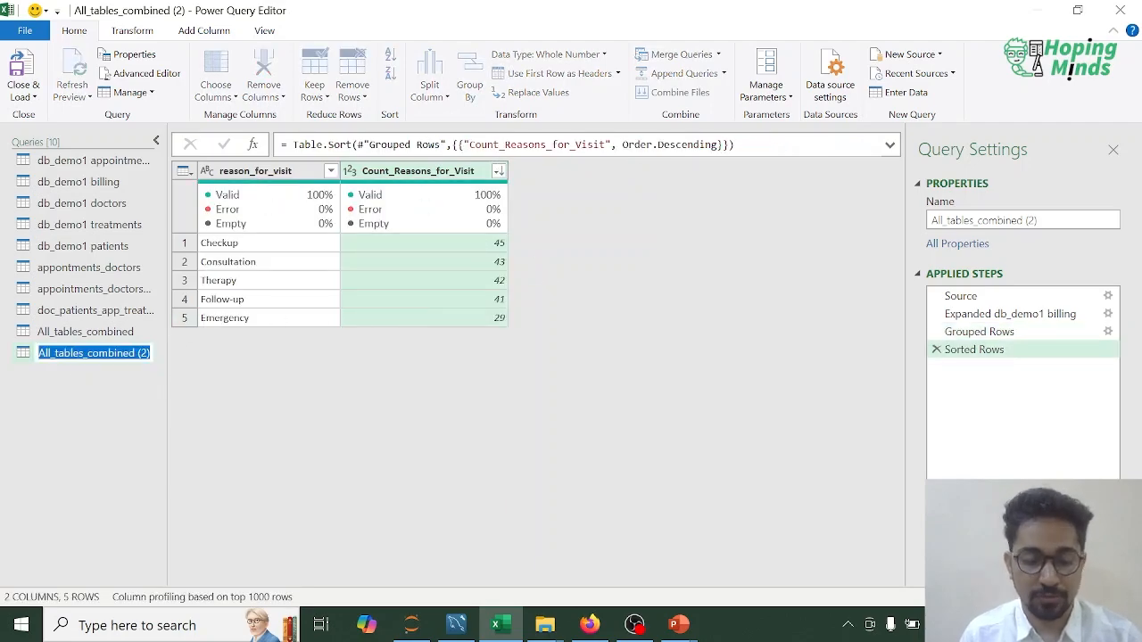
text(Count for)
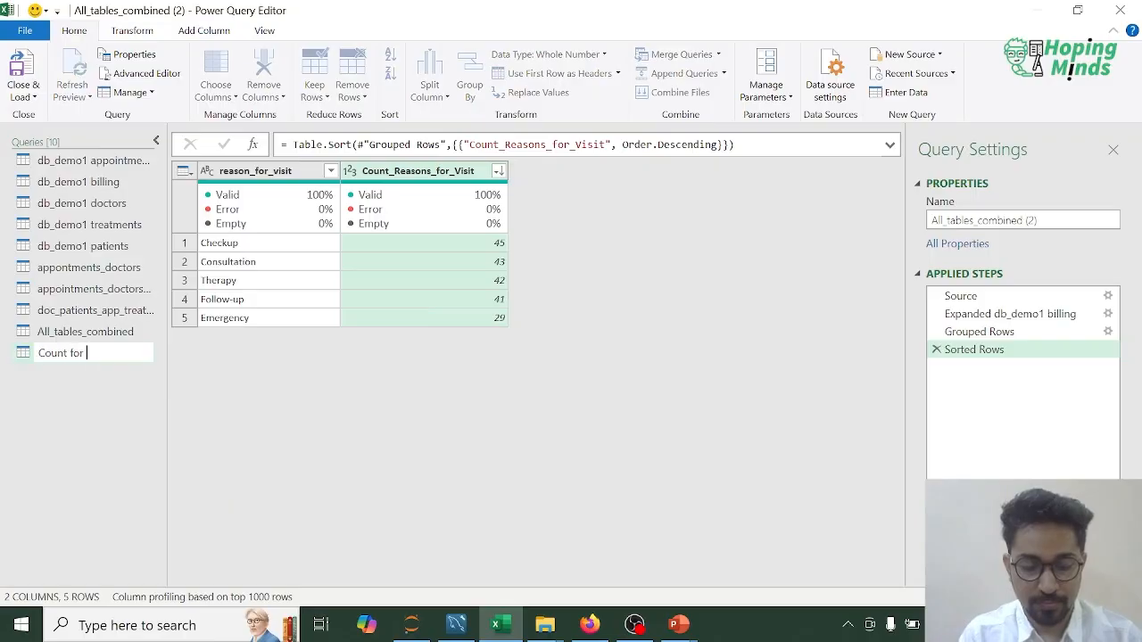
text( Reasosn for V)
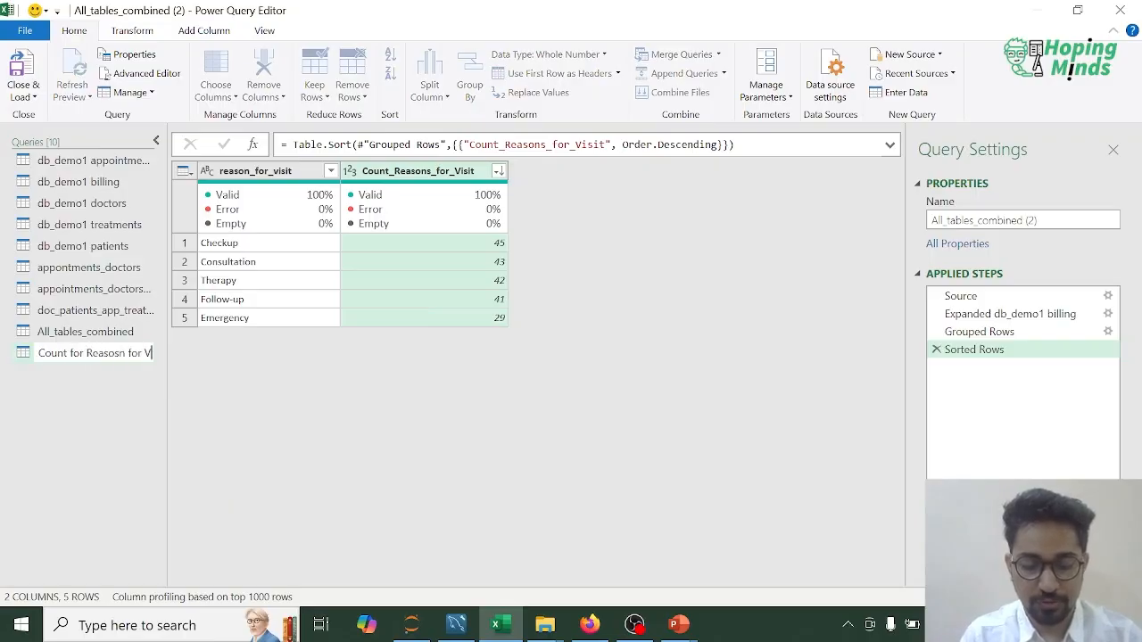
text(isit)
key(Return)
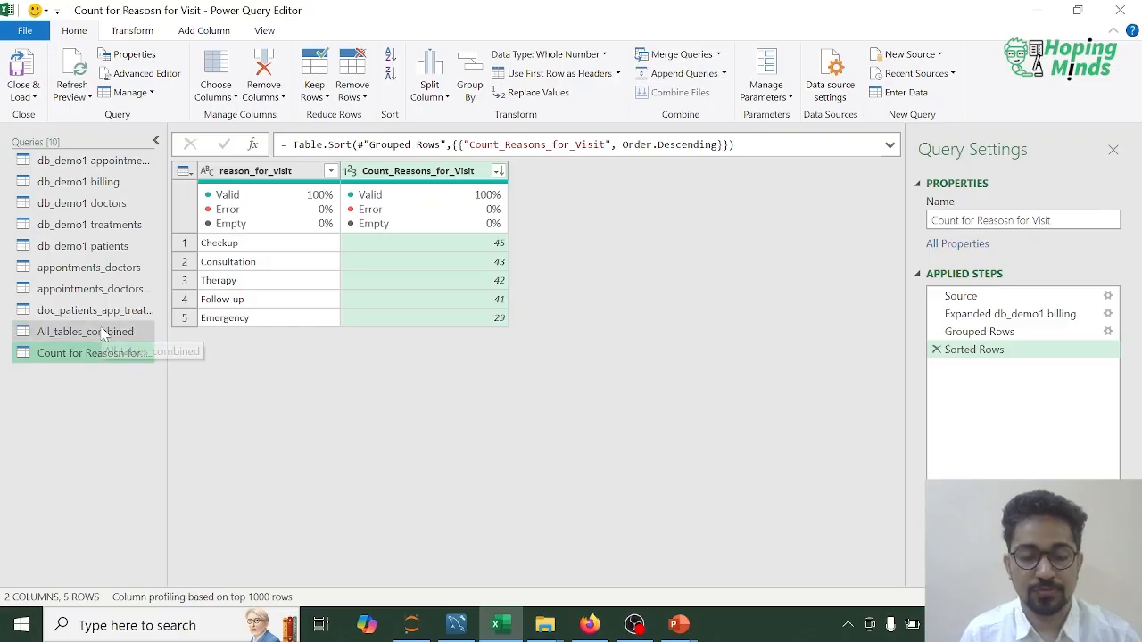
Step: Add the prefix 1_ to the visit-reason count query's name
right_click(75, 352)
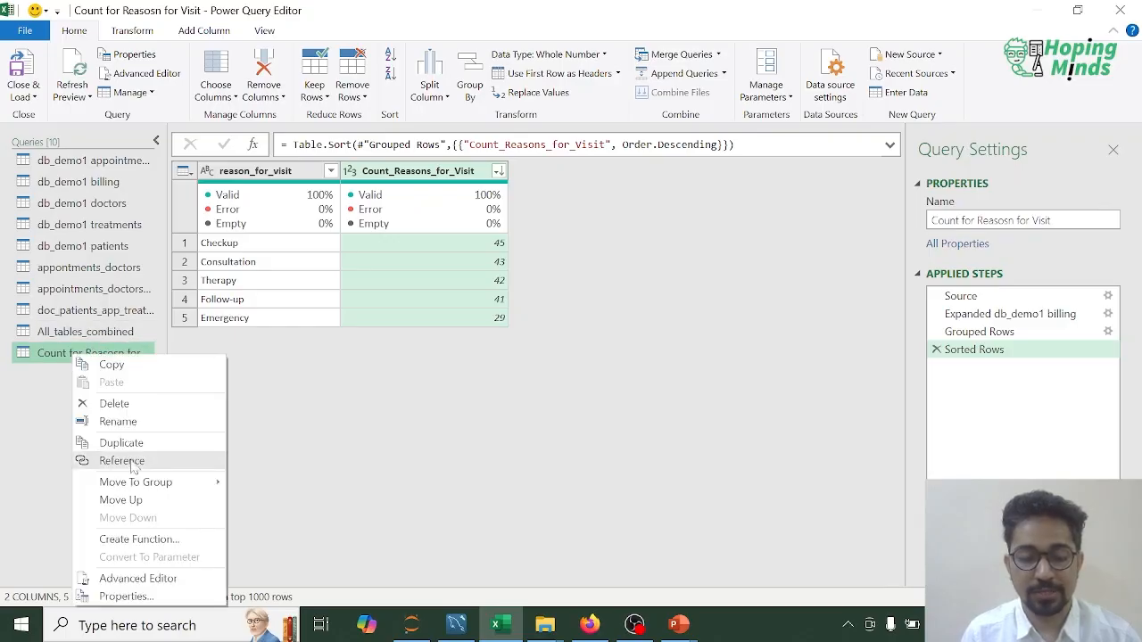
click(118, 421)
key(Home)
text(1)
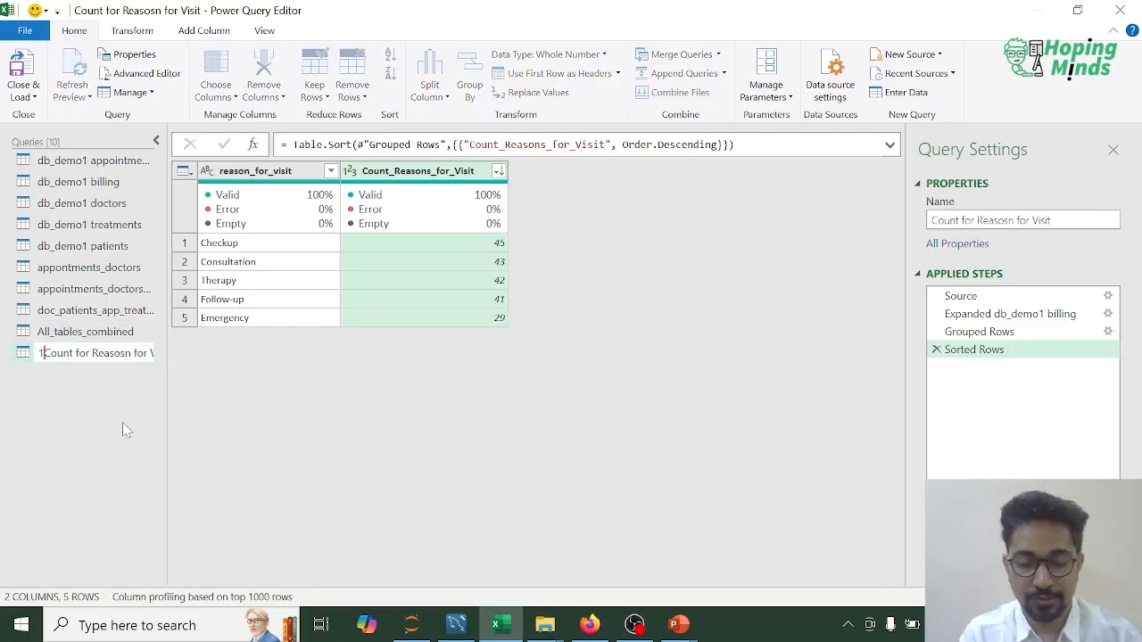
text(_)
key(Return)
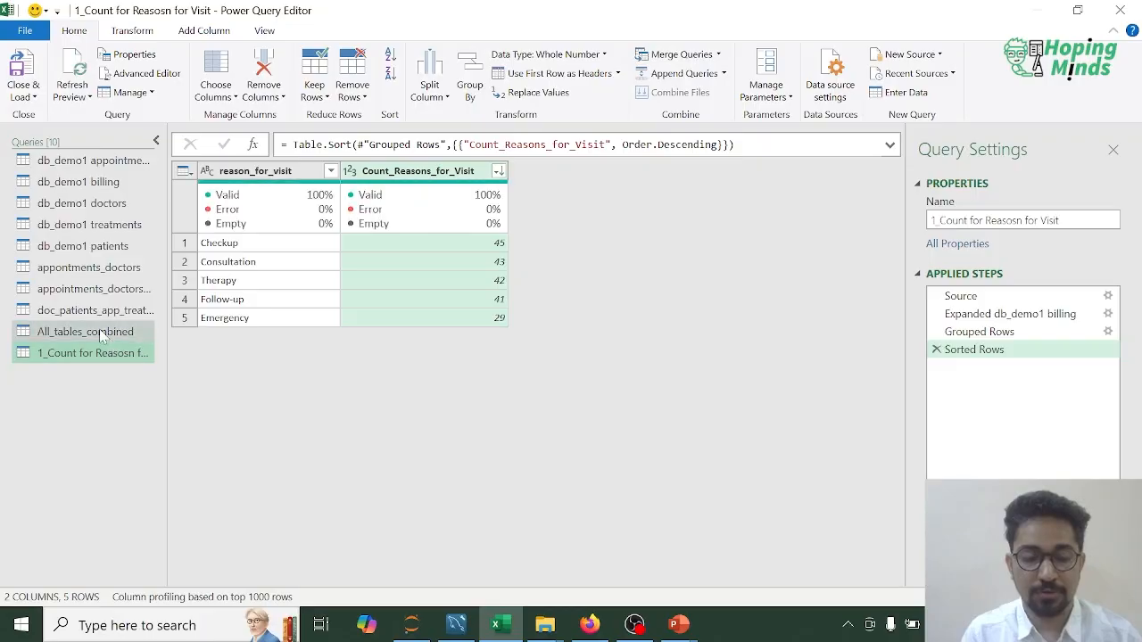
Step: Duplicate the All_tables_combined query for a summary by doctor specialization
click(101, 335)
right_click(100, 333)
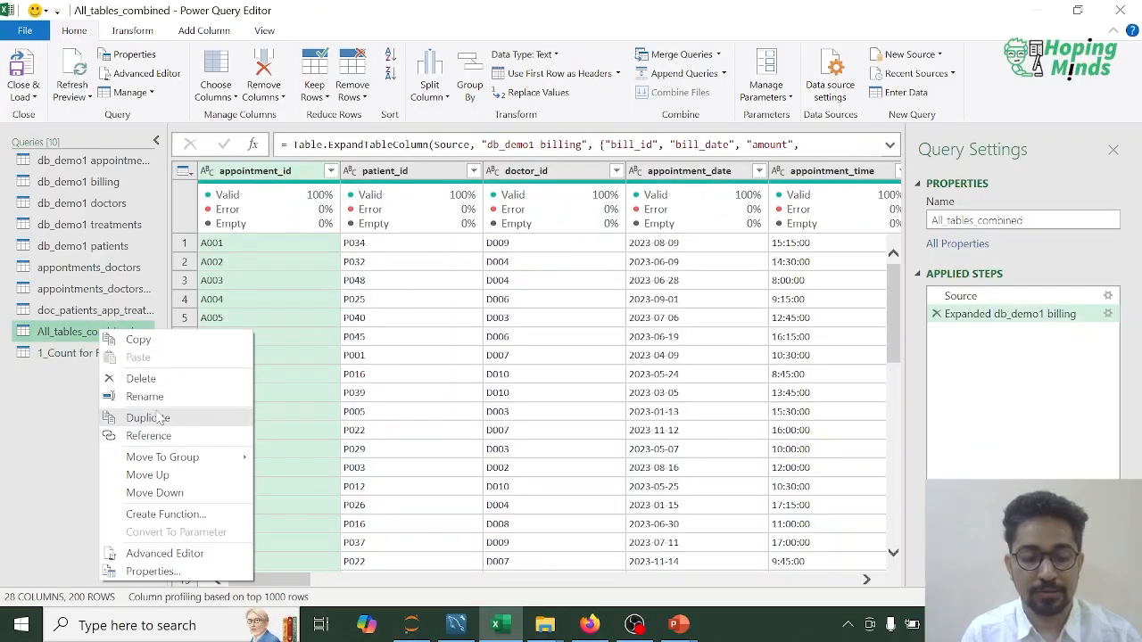
click(147, 417)
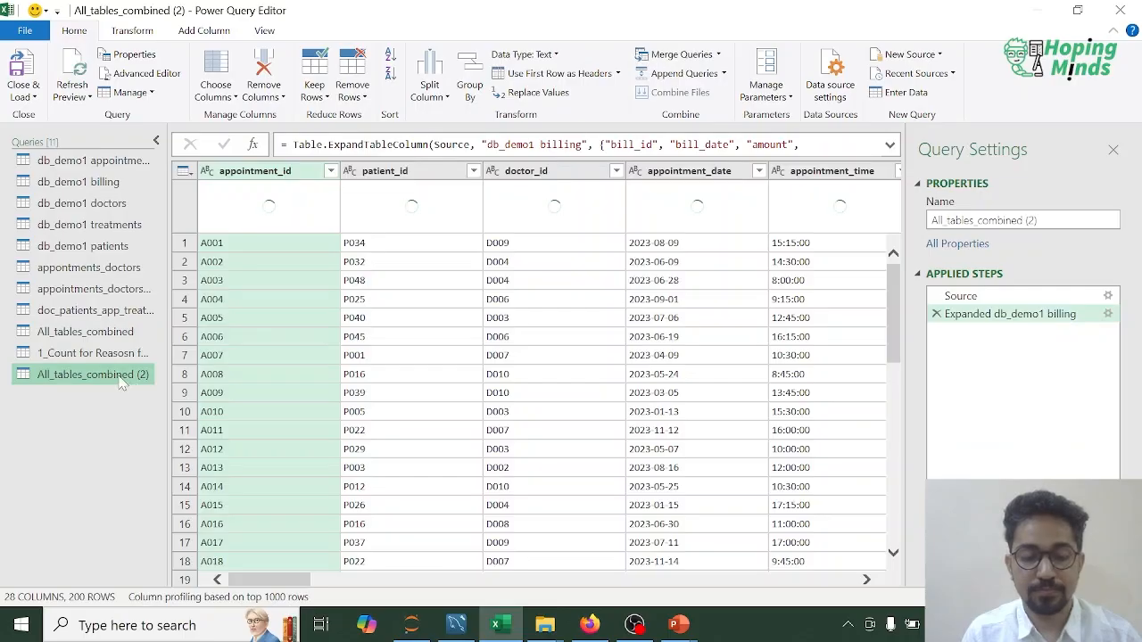
Step: Group the duplicated query by db_demo1 doctors.specialization, with a Count Rows column named Specialization_Count
drag(300, 582, 397, 584)
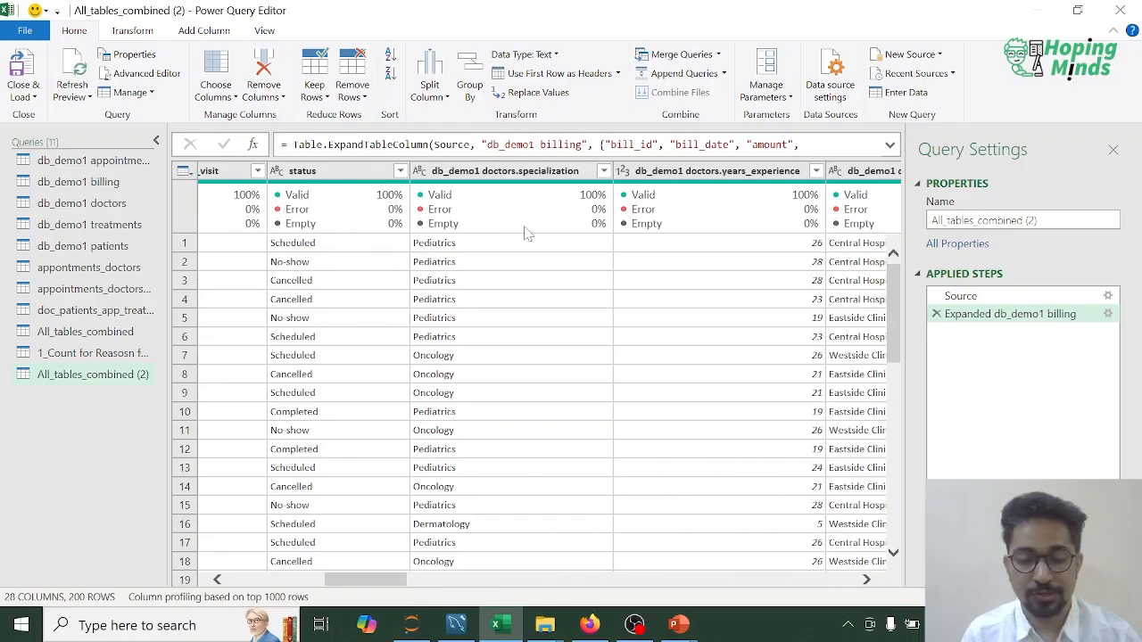
click(489, 175)
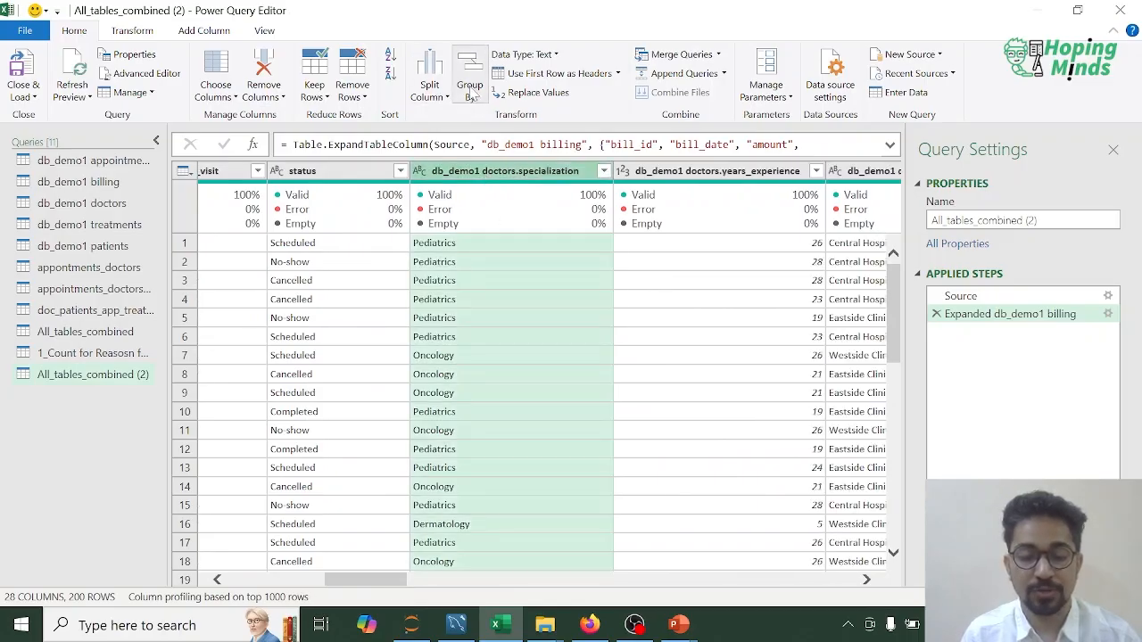
click(470, 91)
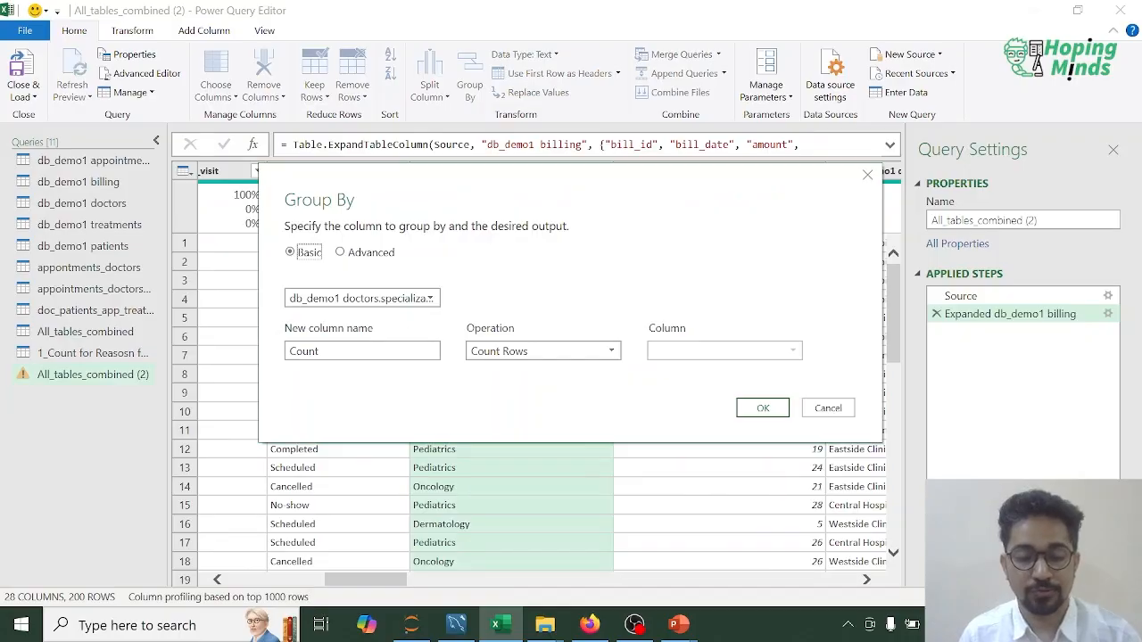
click(356, 351)
key(ctrl+a)
text(S)
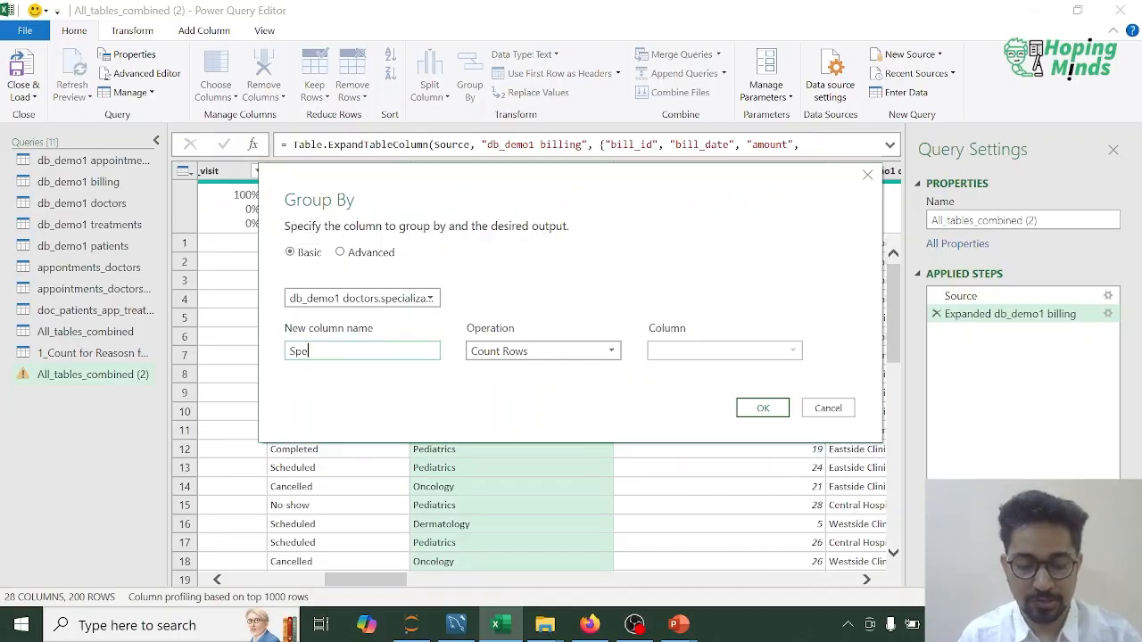
text(pecialization_)
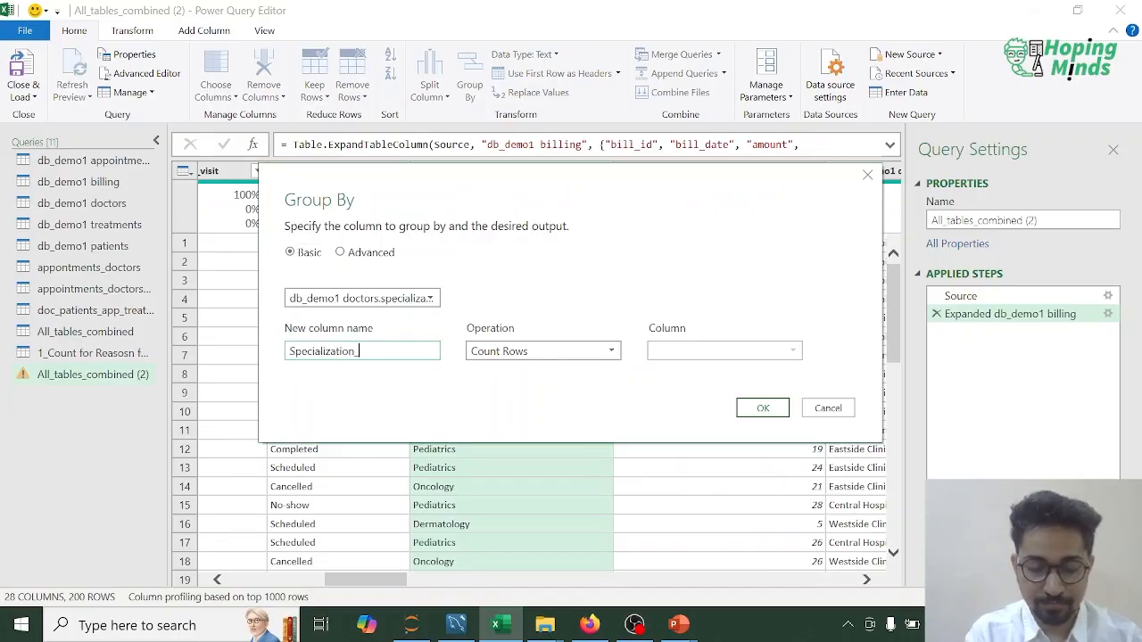
text(Count)
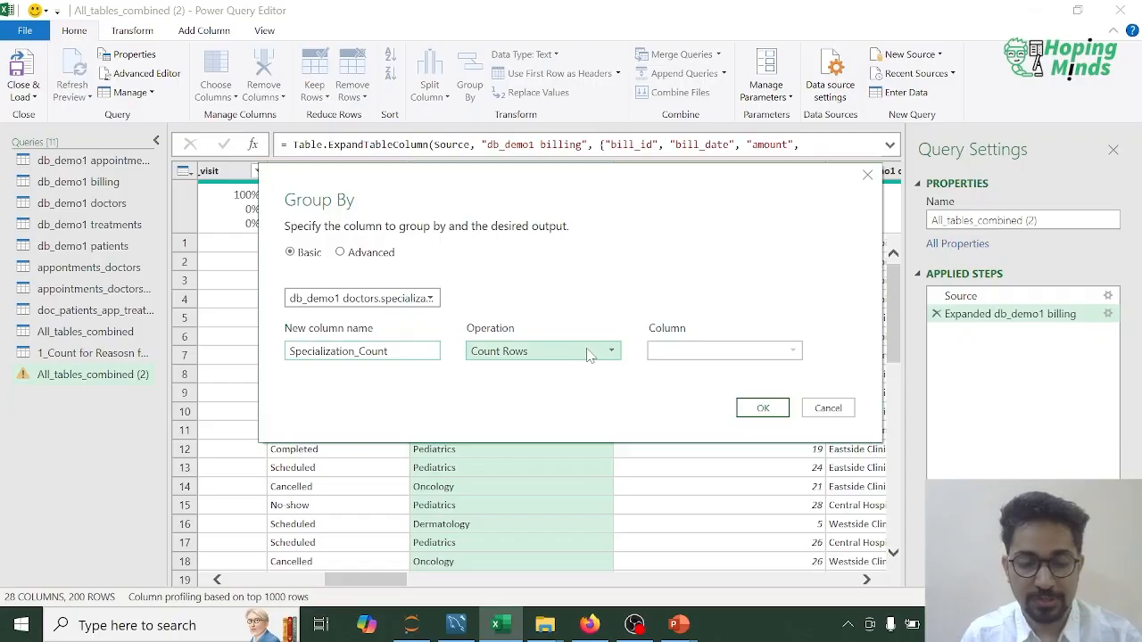
click(763, 408)
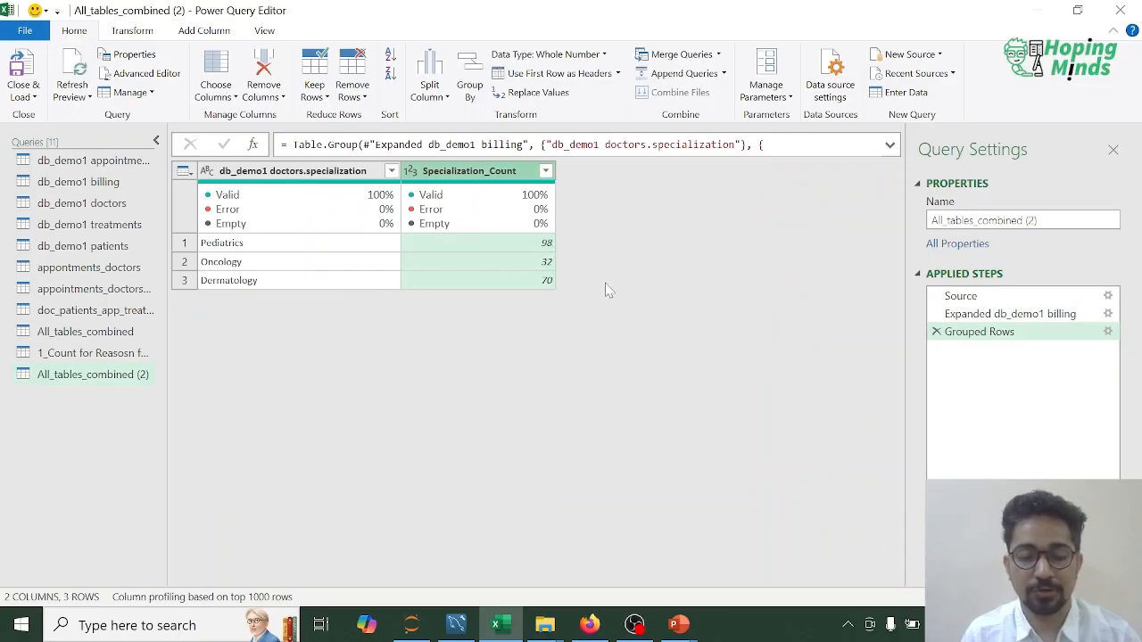
Step: Rename the grouped specialization query as 2_Specialization_Count
right_click(113, 379)
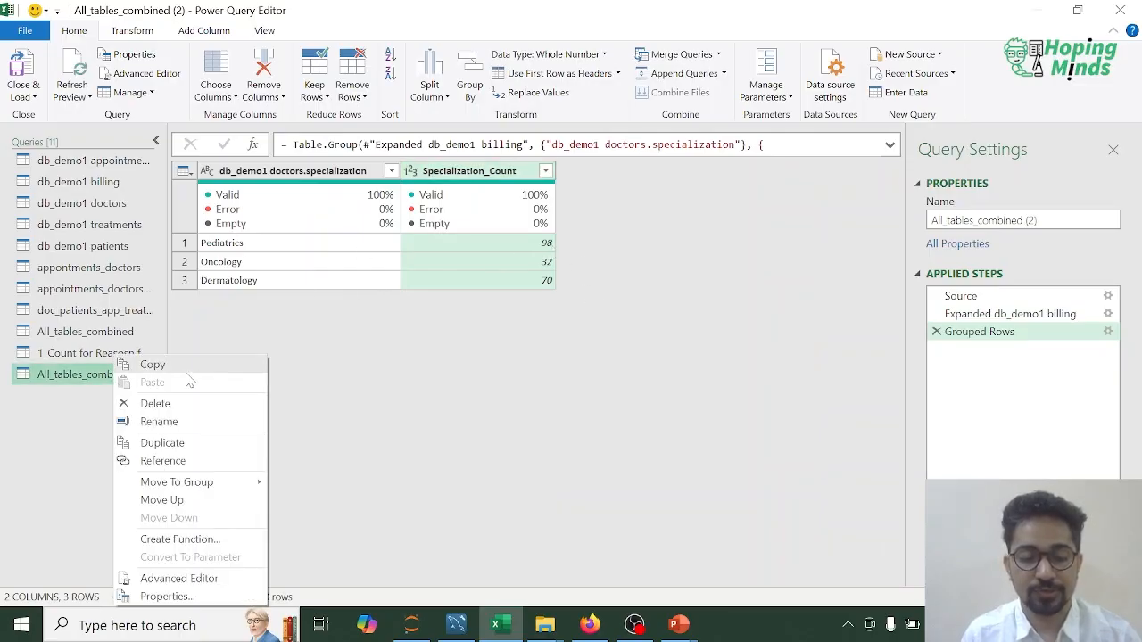
click(182, 426)
text(2))
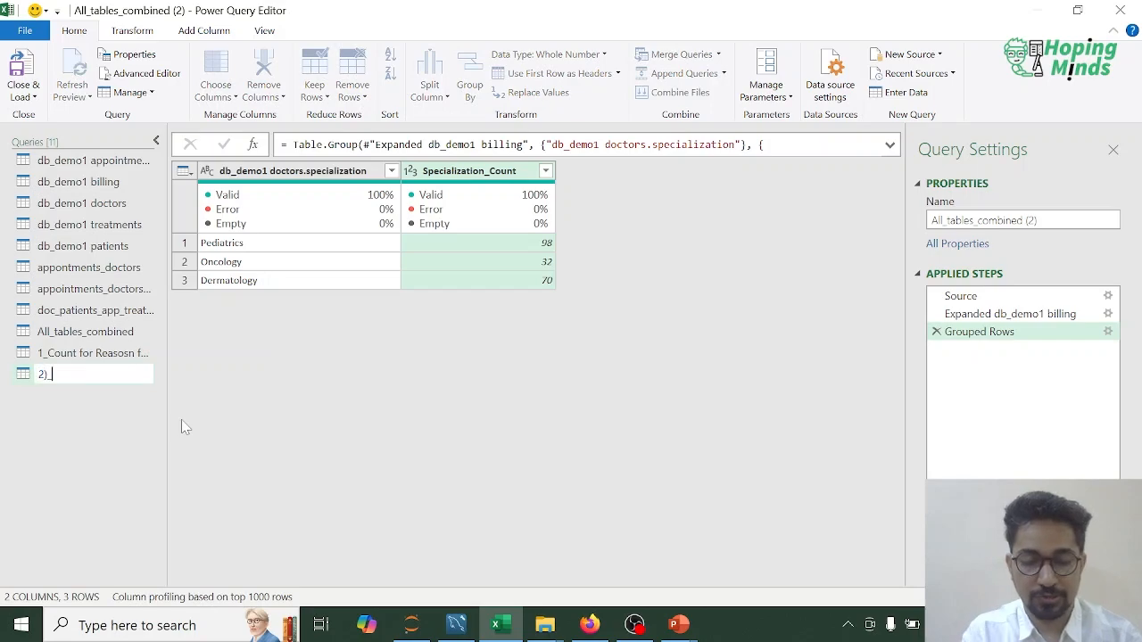
key(BackSpace)
text(_)
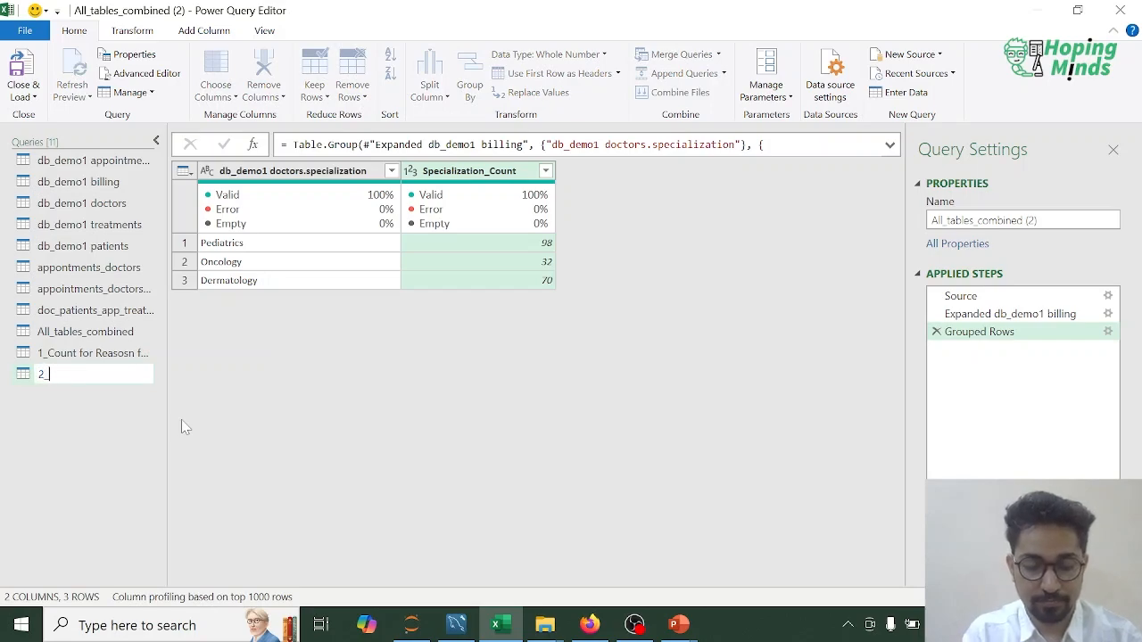
text(Psecialization)
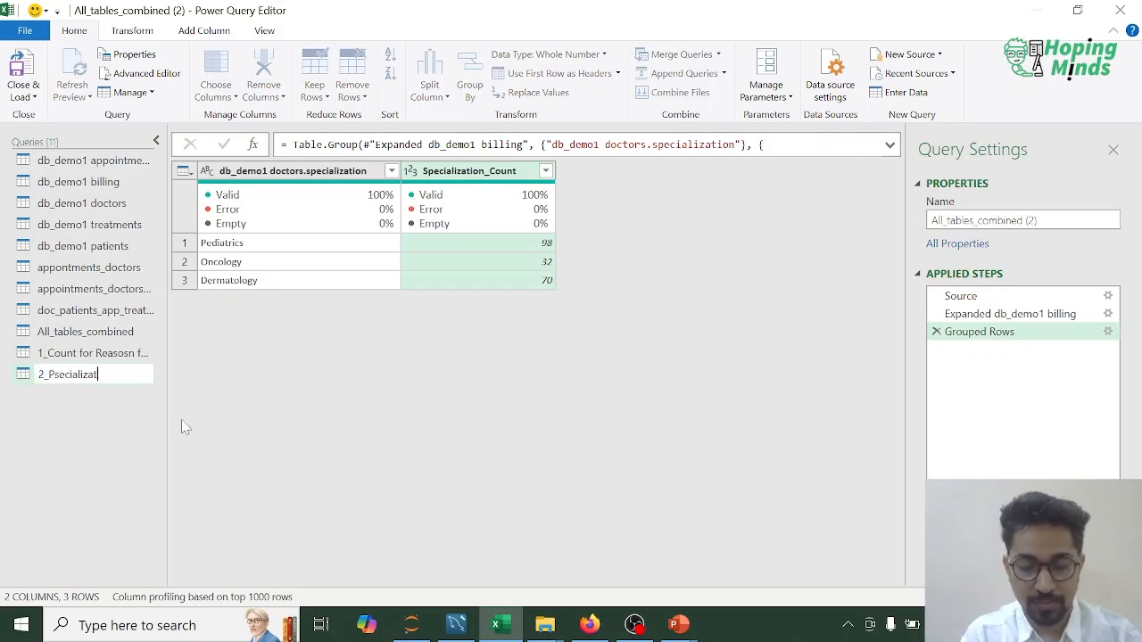
text(_Count)
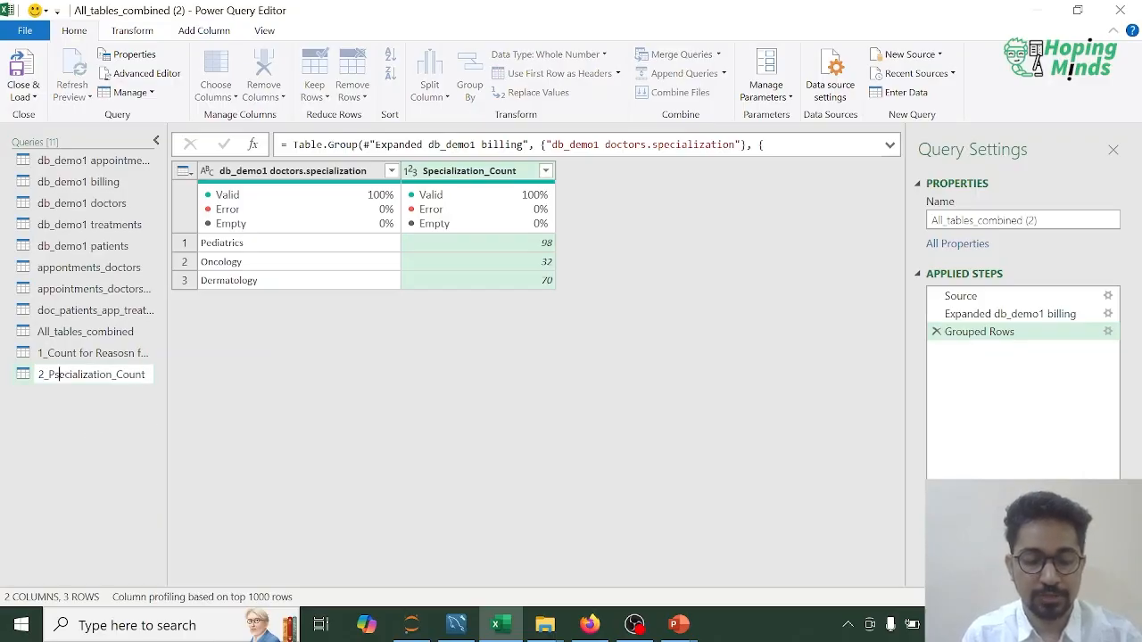
key(BackSpace)
key(BackSpace)
text(Sp)
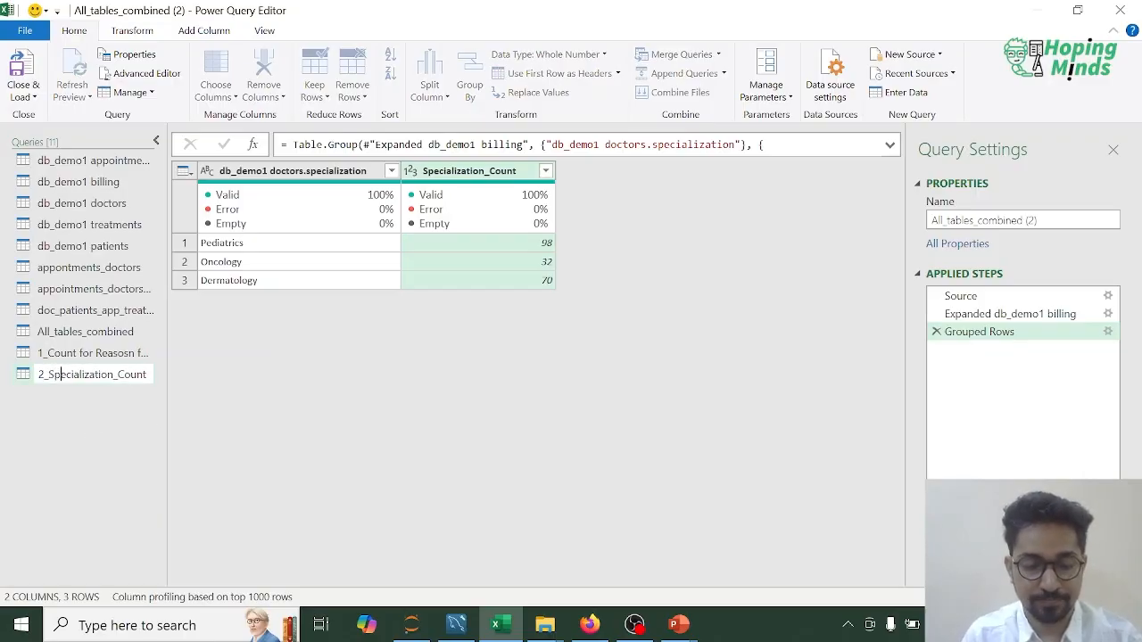
key(Return)
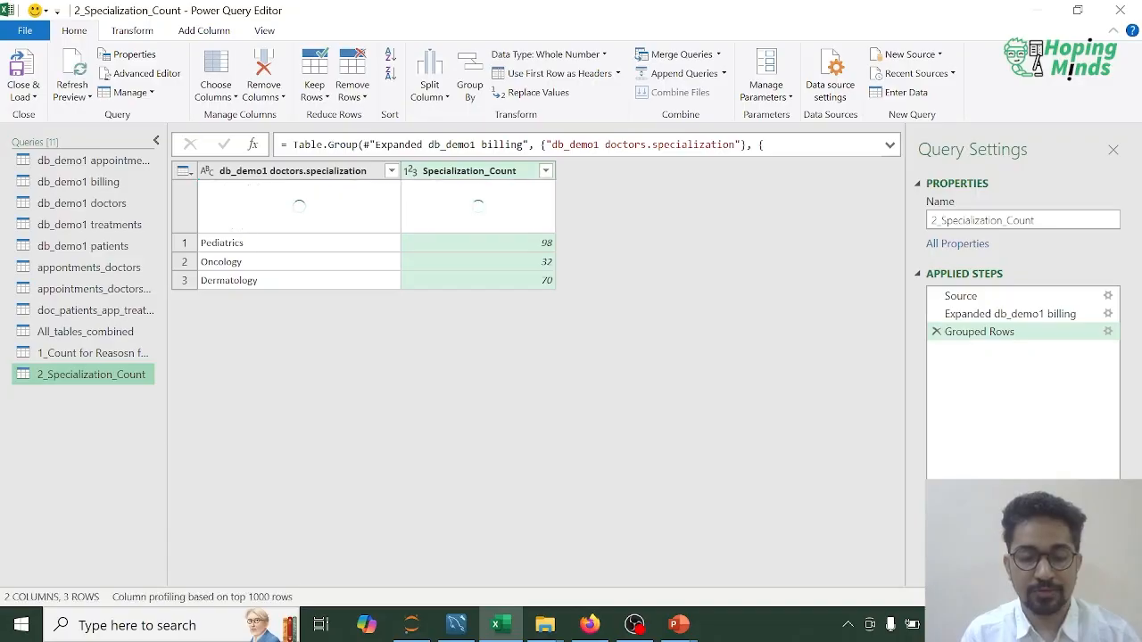
Step: Duplicate the All_tables_combined query again for a summary by hospital branch
click(94, 461)
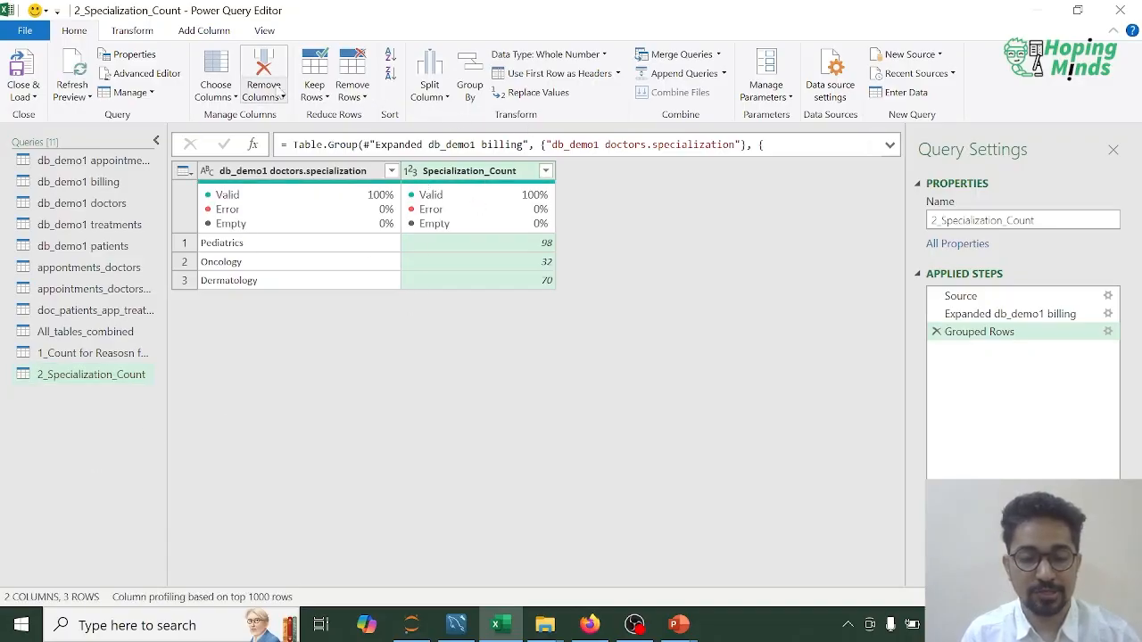
click(103, 334)
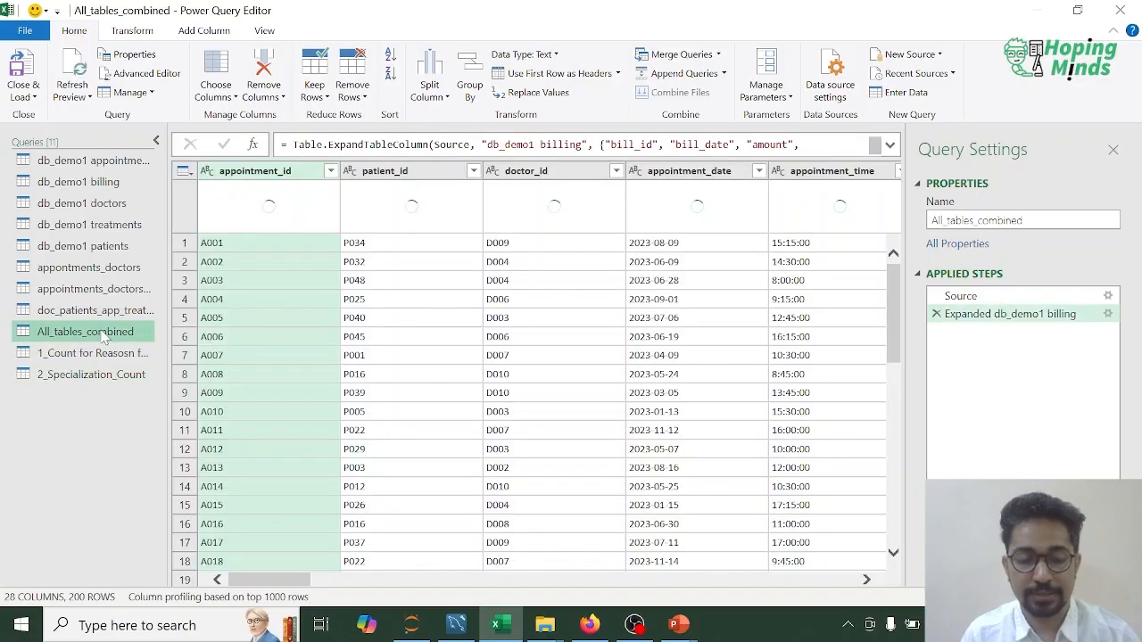
right_click(105, 334)
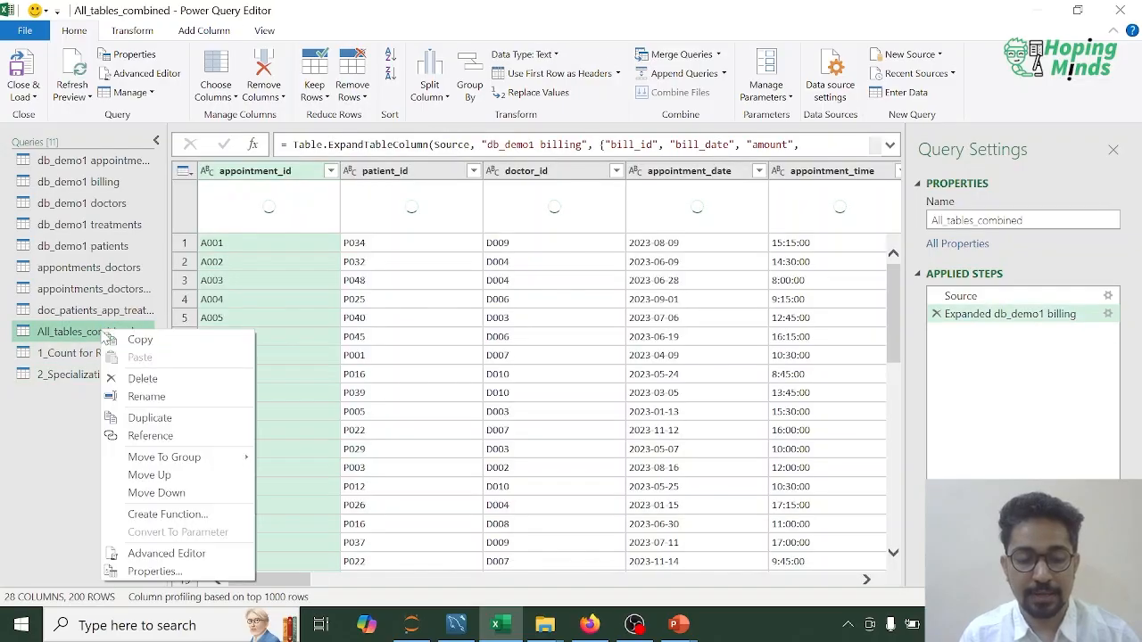
click(149, 418)
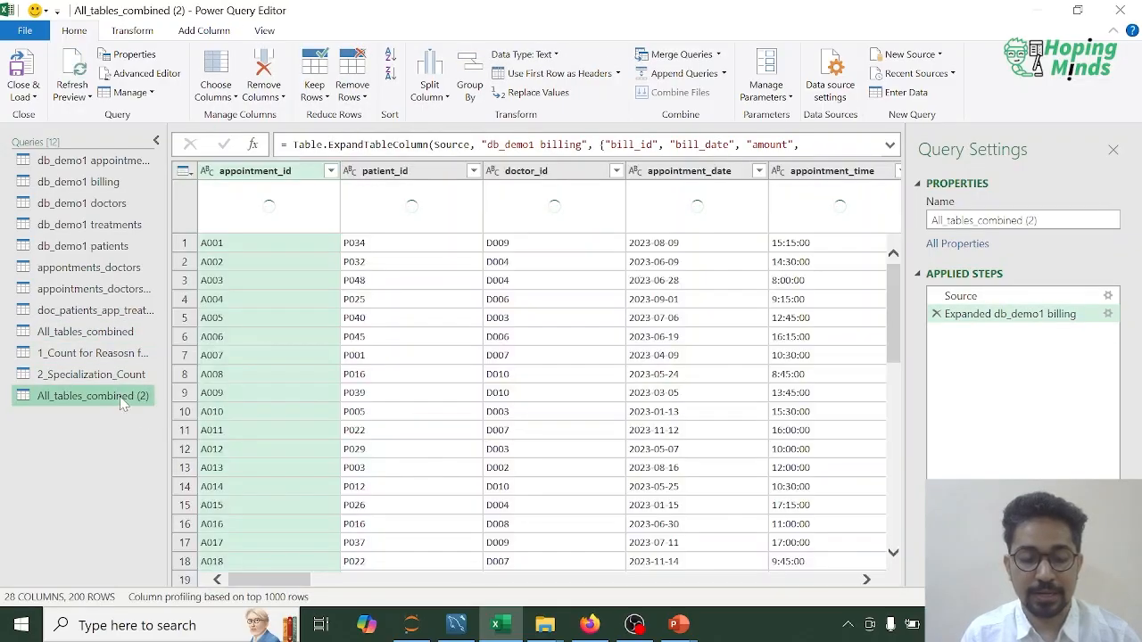
Step: Rename the duplicated All_tables_combined (2) query as 3_Hospitla_Branch_wise_Spcl_Count
drag(273, 587, 426, 580)
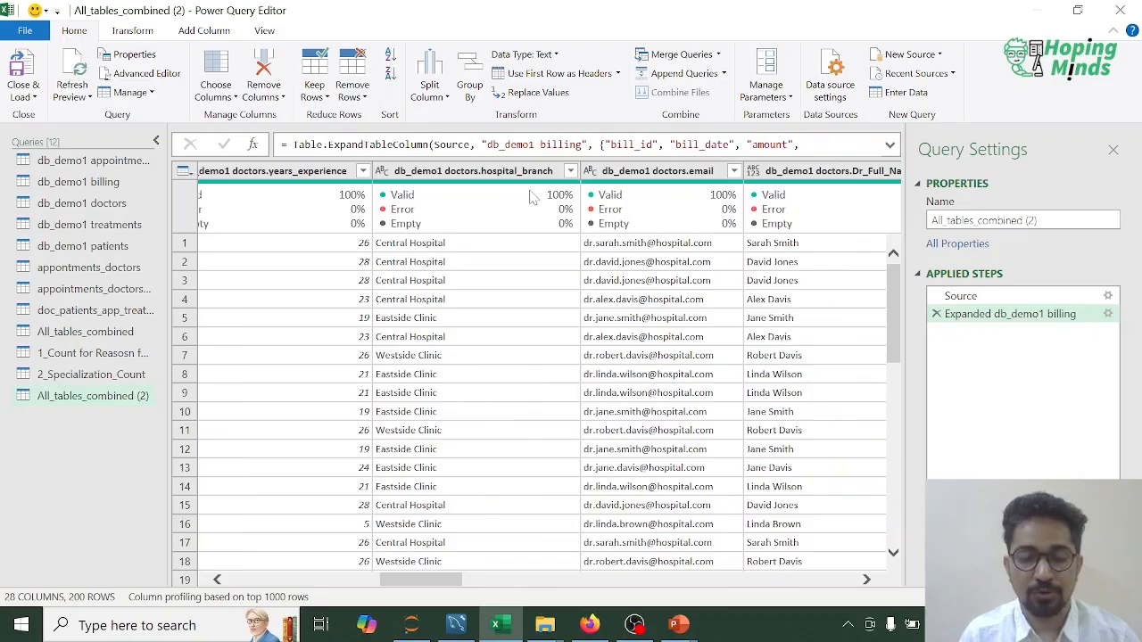
right_click(82, 402)
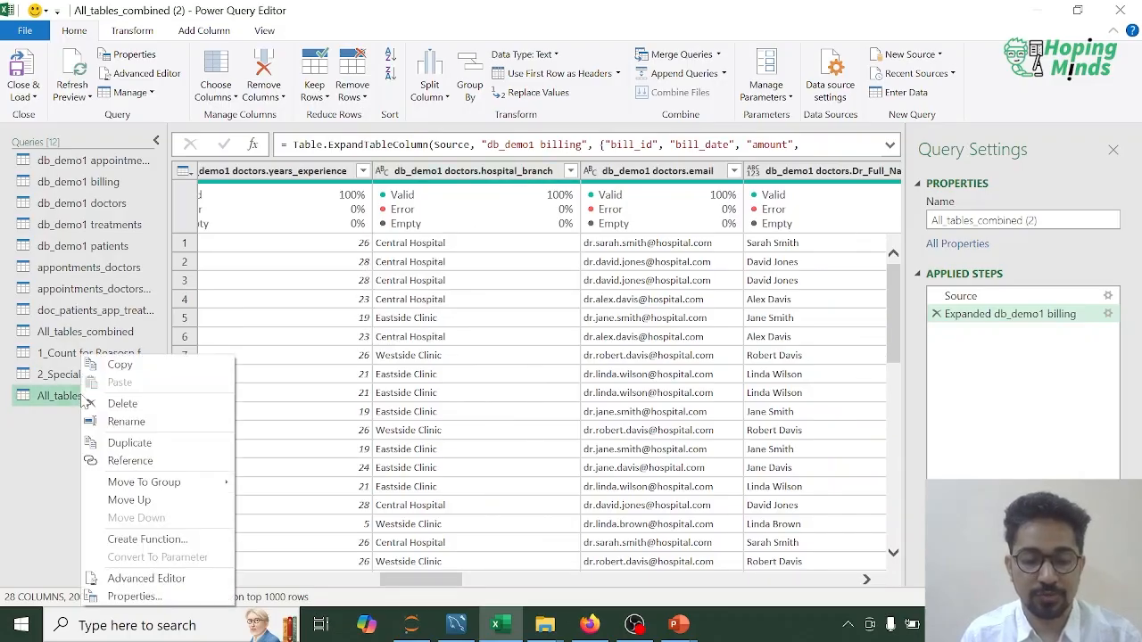
click(147, 429)
text(3_Hospitla_Bran)
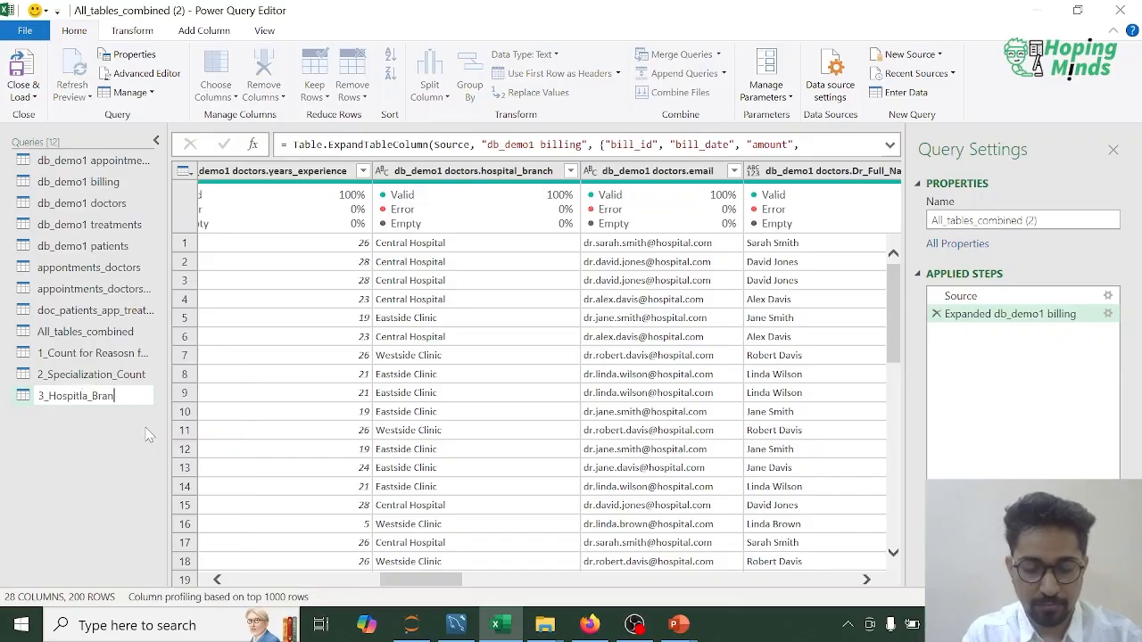
text(ch_wise_spe)
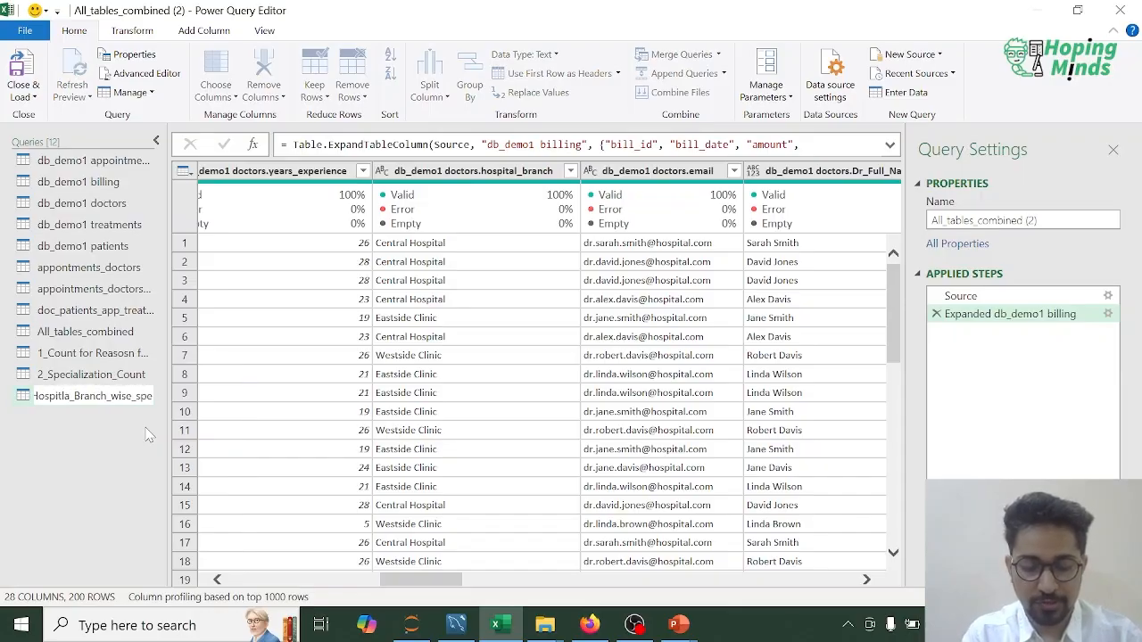
text(cialization)
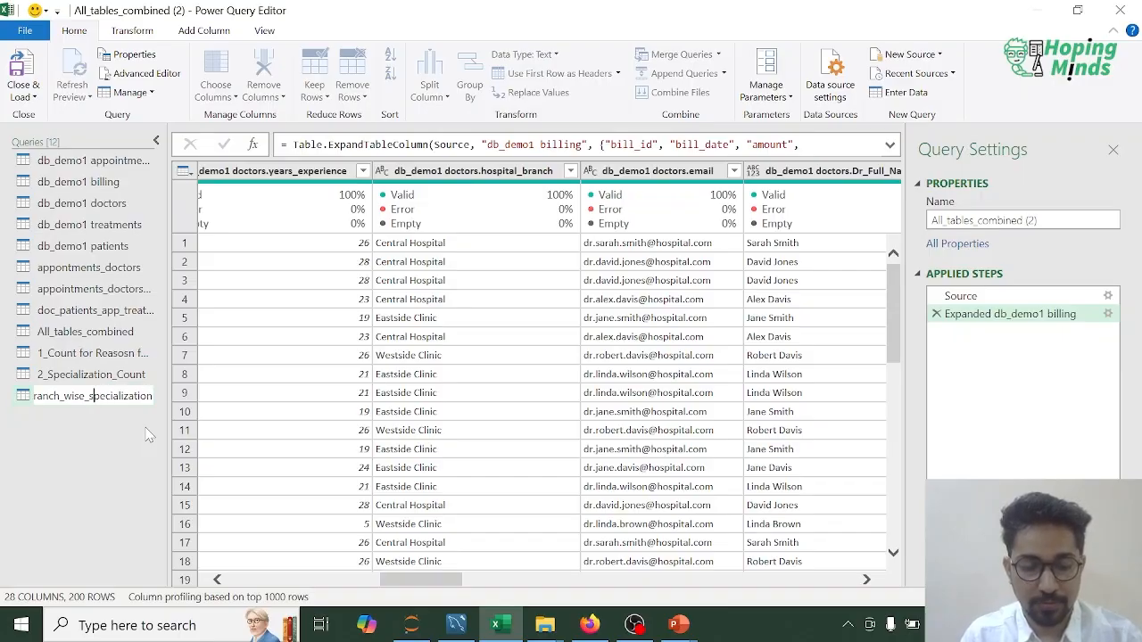
key(Delete)
text(S)
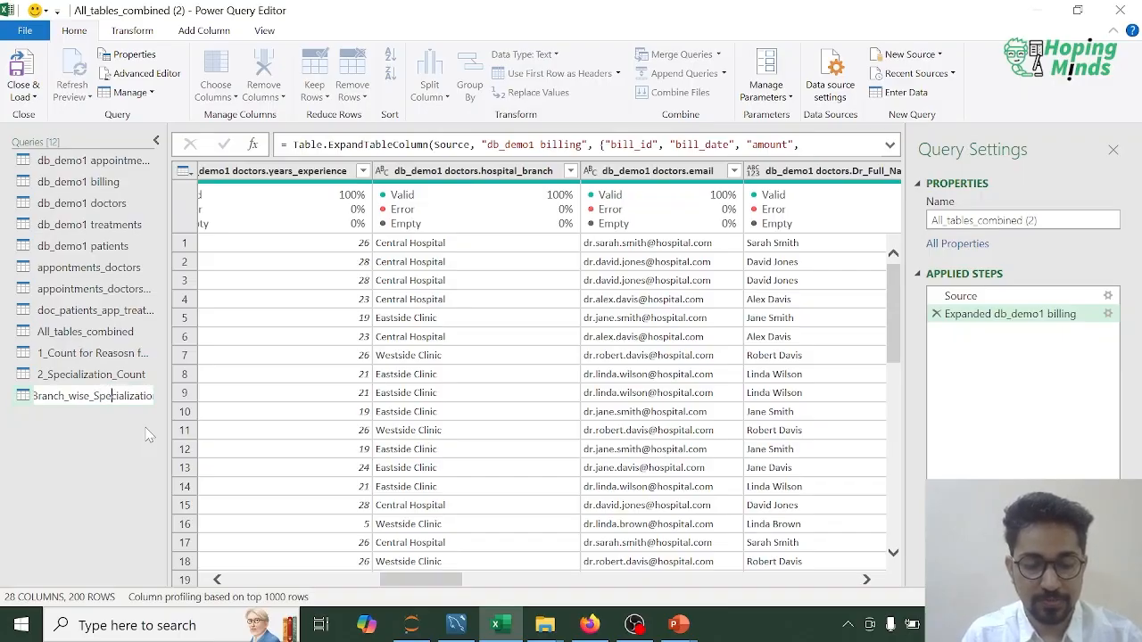
key(shift+End)
text(cl_Count)
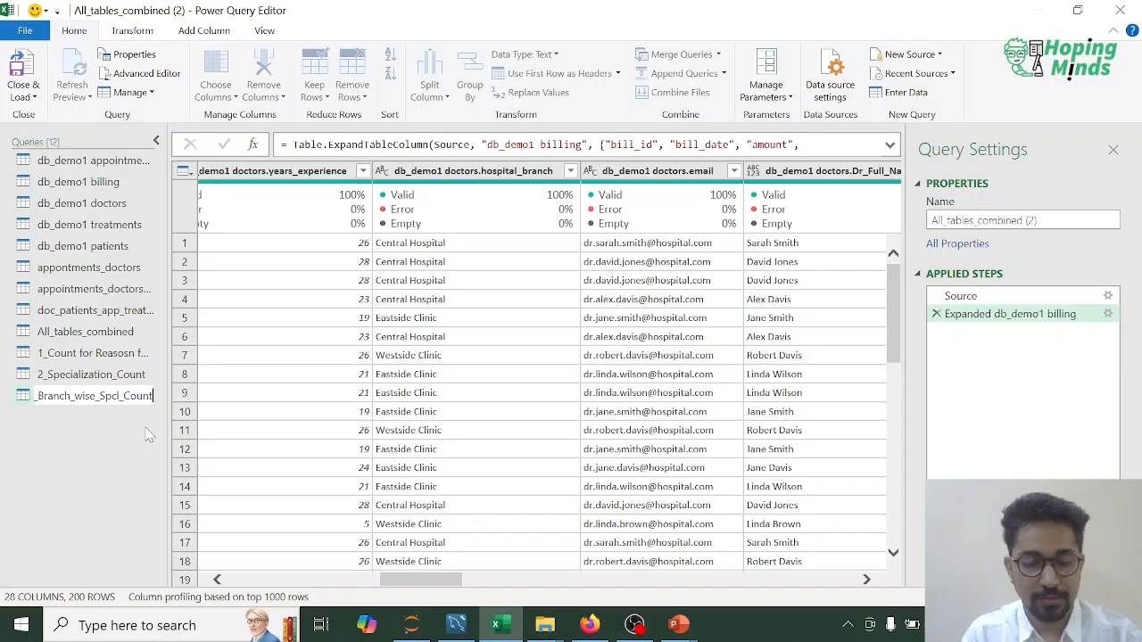
key(Return)
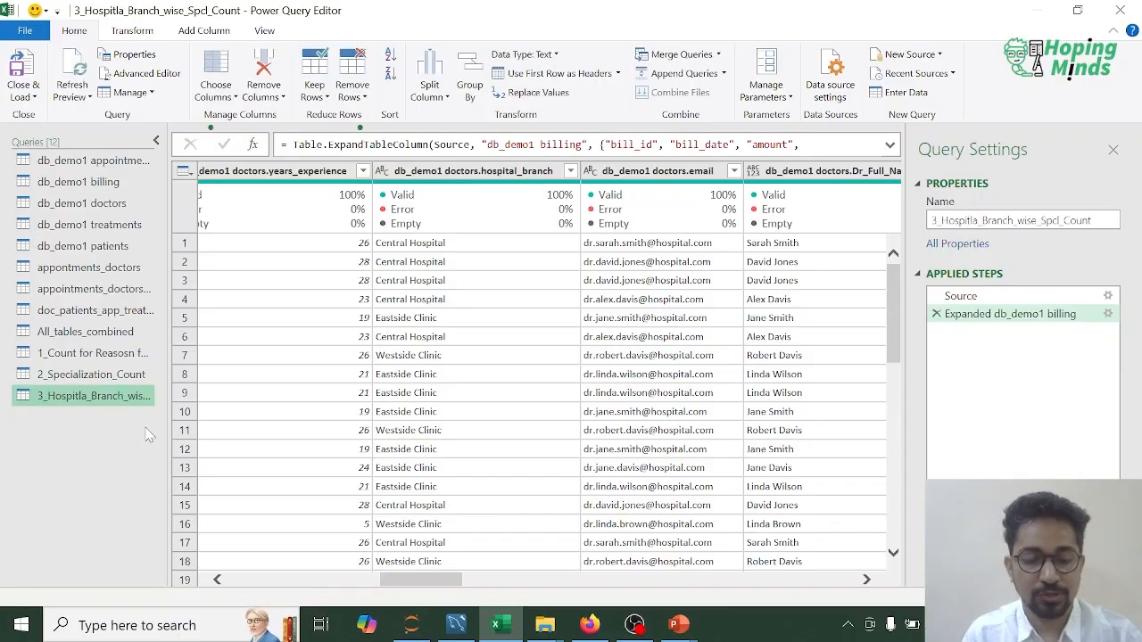
Step: Correct the spelling of the branch query's name to 3_Hospital_Branch_wise_Spcl_Count
right_click(101, 399)
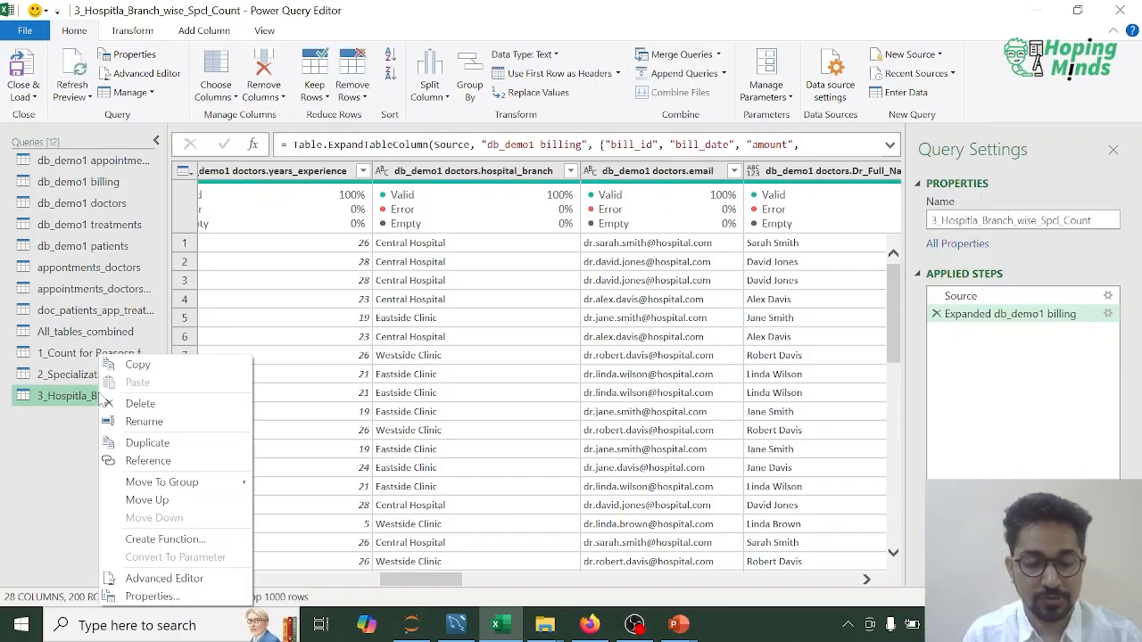
click(138, 423)
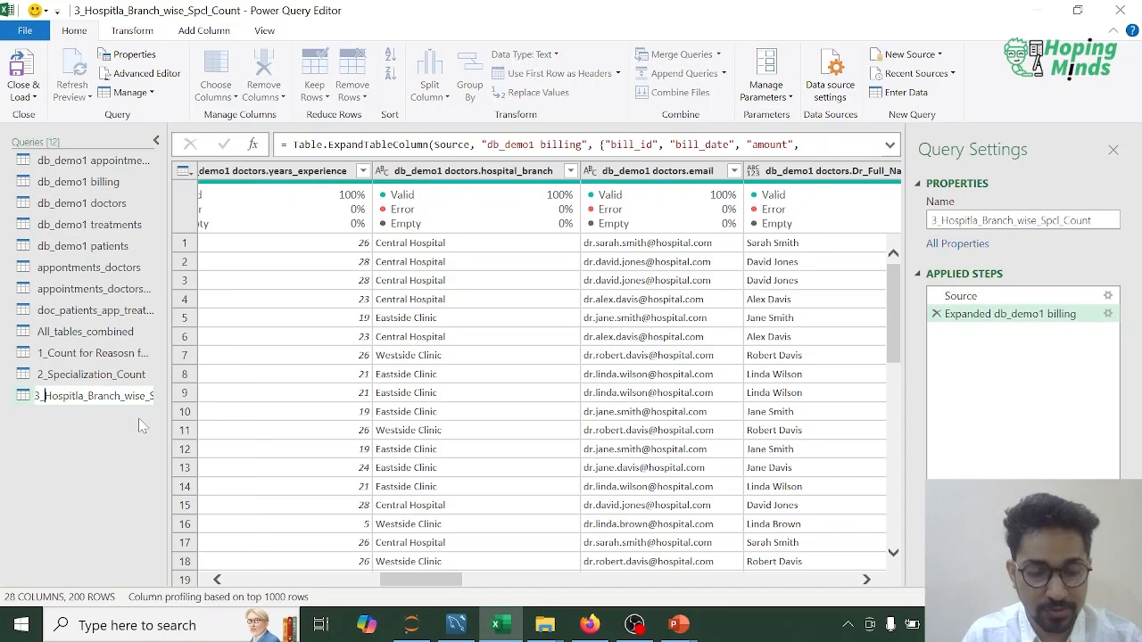
key(BackSpace)
key(BackSpace)
key(BackSpace)
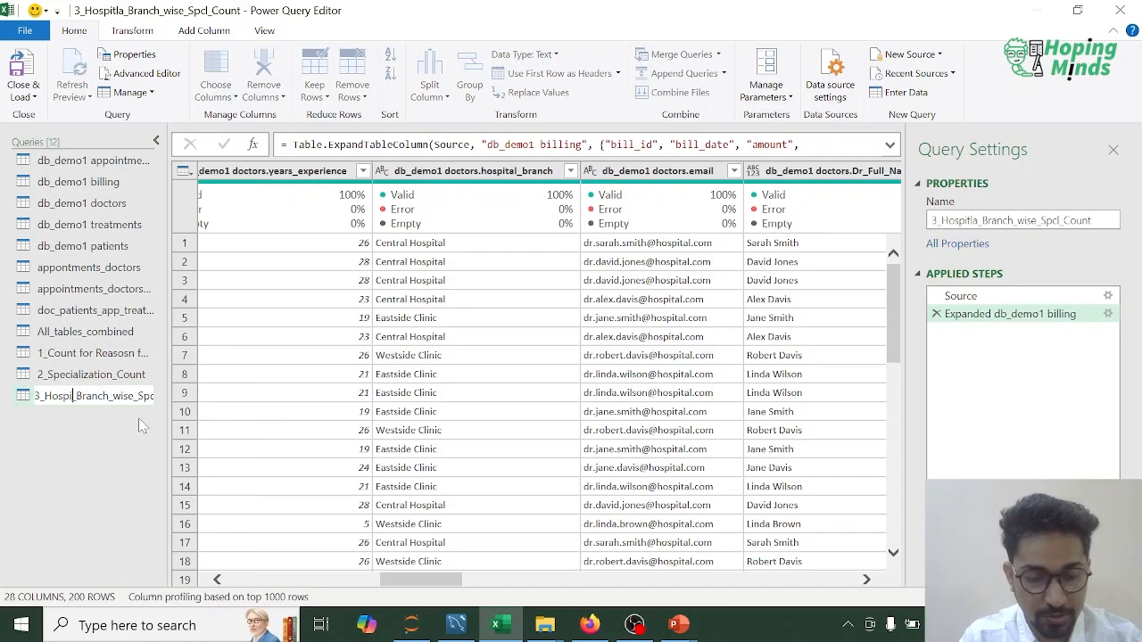
text(tal)
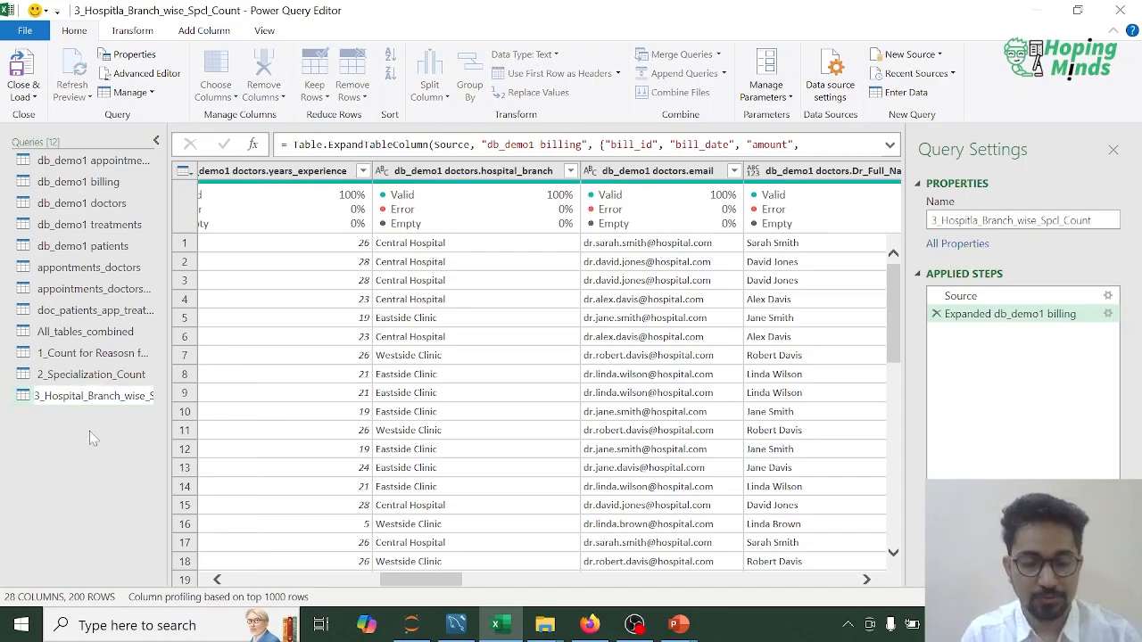
key(Return)
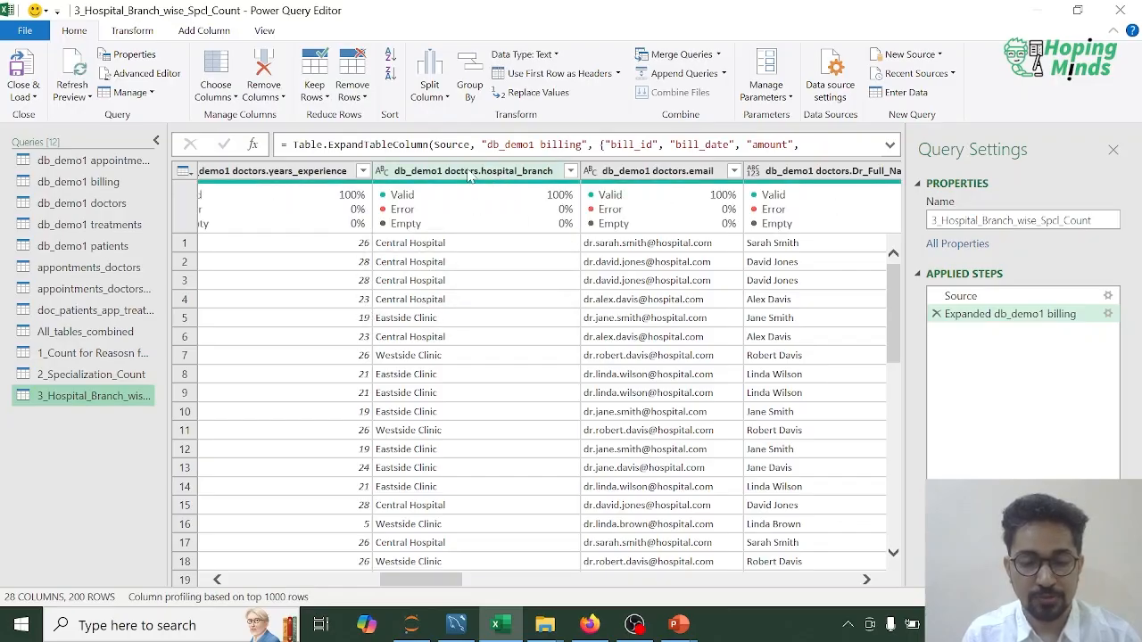
Step: Set up an advanced Group By on db_demo1 doctors.hospital_branch with db_demo1 doctors.specialization as the second grouping column
click(464, 176)
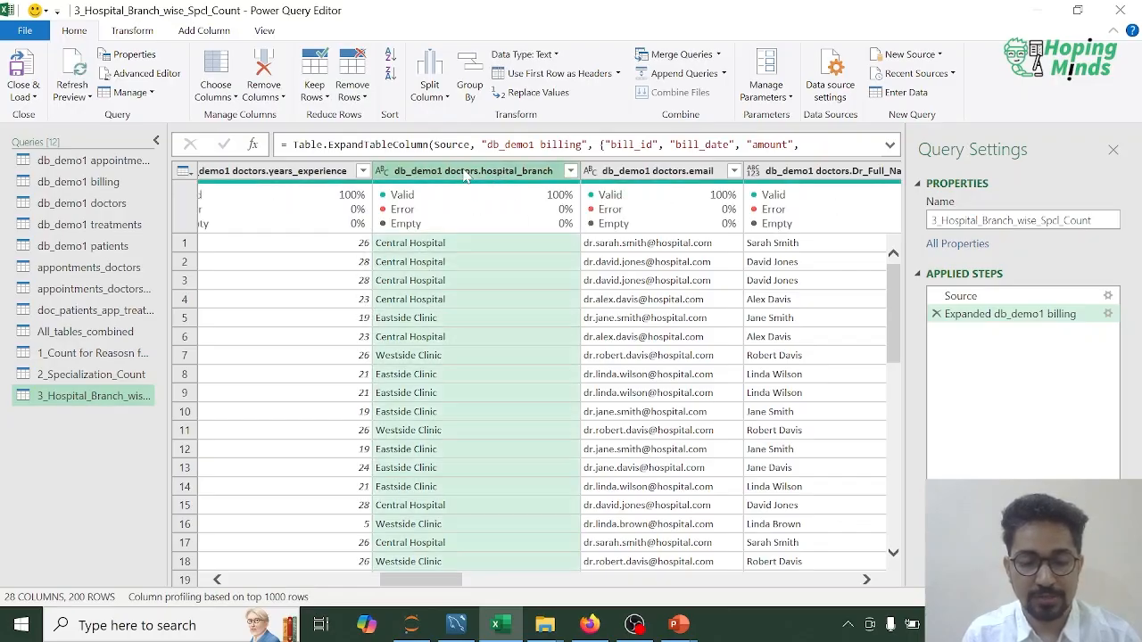
click(472, 89)
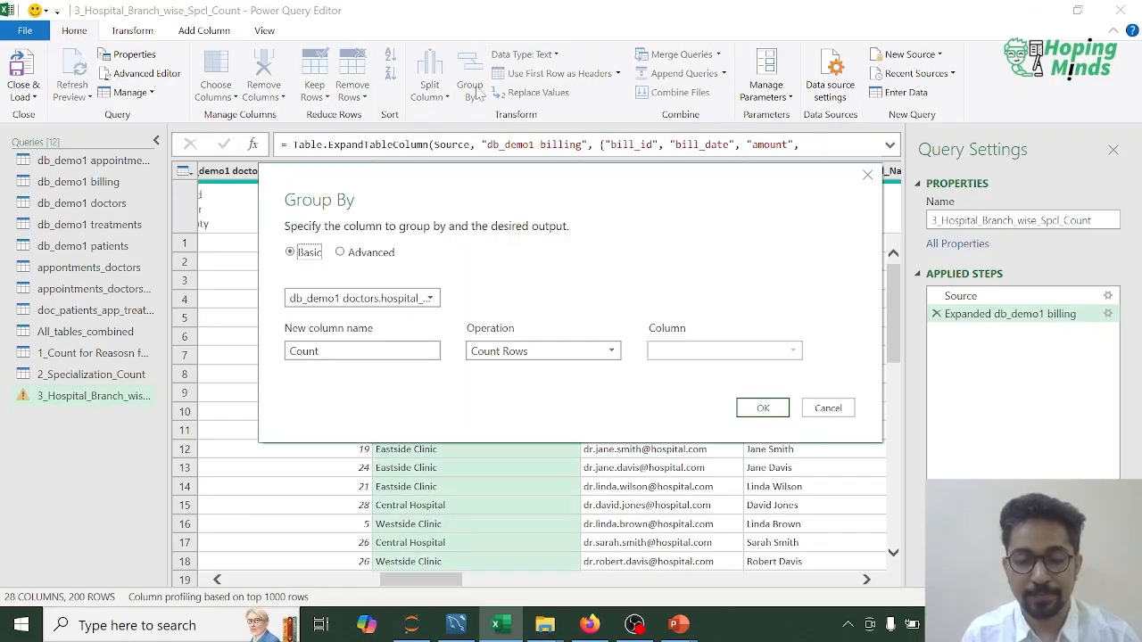
click(351, 255)
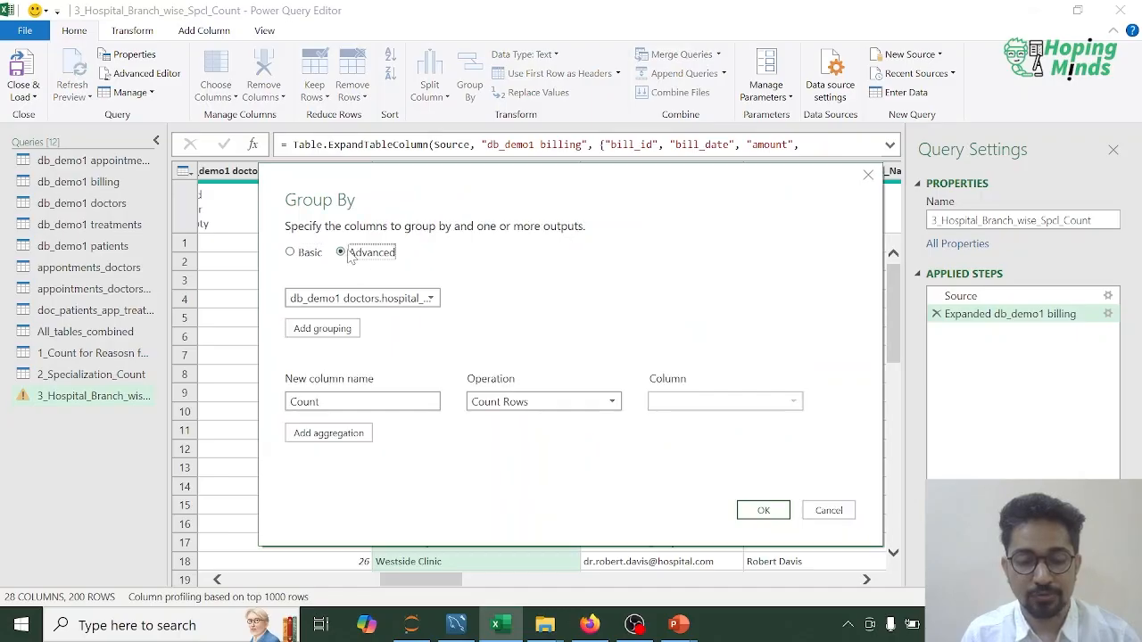
click(330, 326)
click(431, 327)
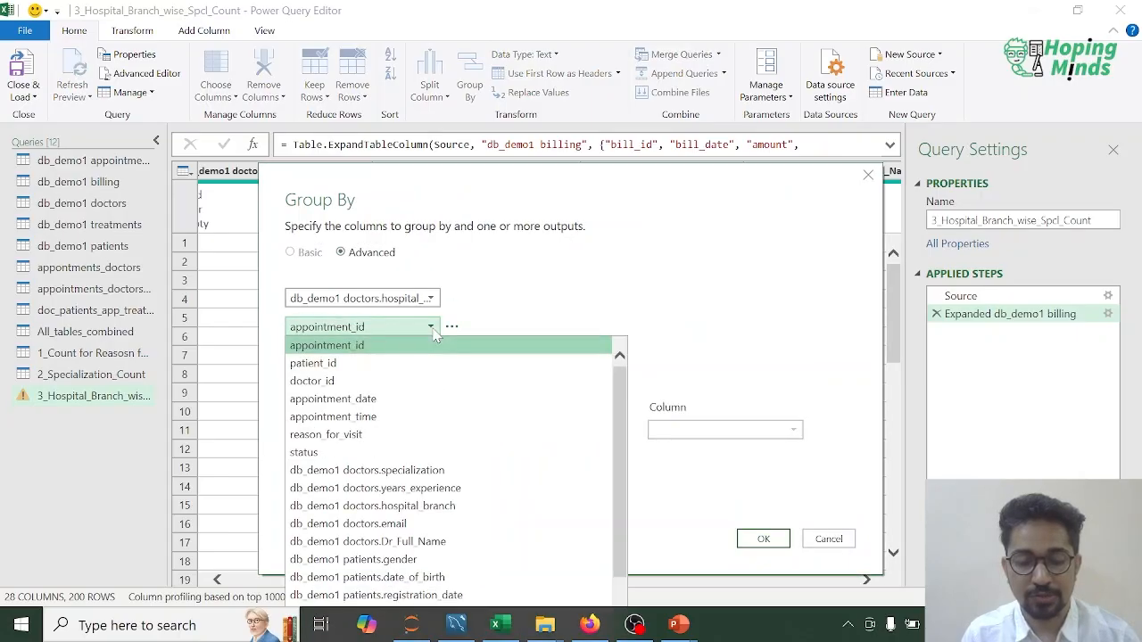
click(415, 471)
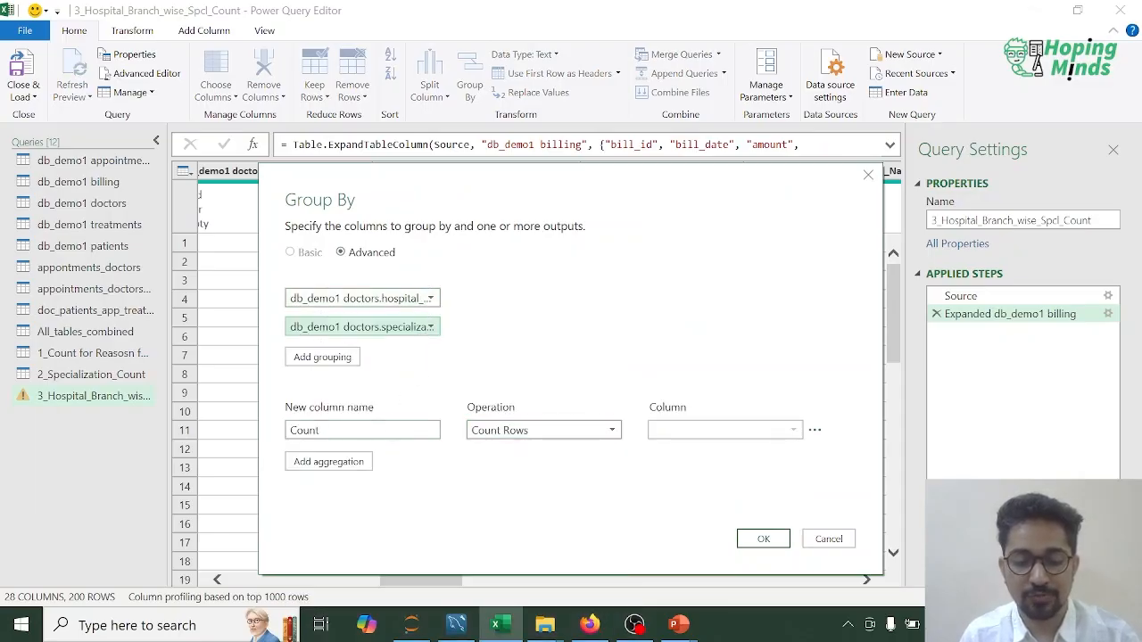
Step: Name the Count Rows output column Specialization_Count and apply the two-level grouping
click(348, 430)
key(ctrl+a)
text(S)
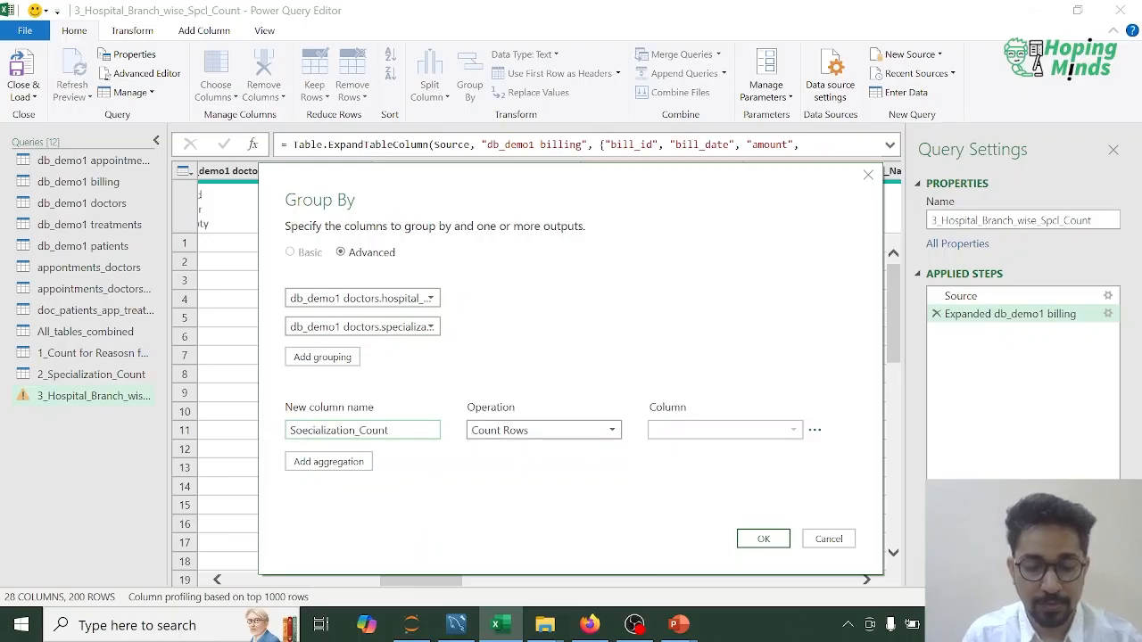
click(301, 430)
key(BackSpace)
text(p)
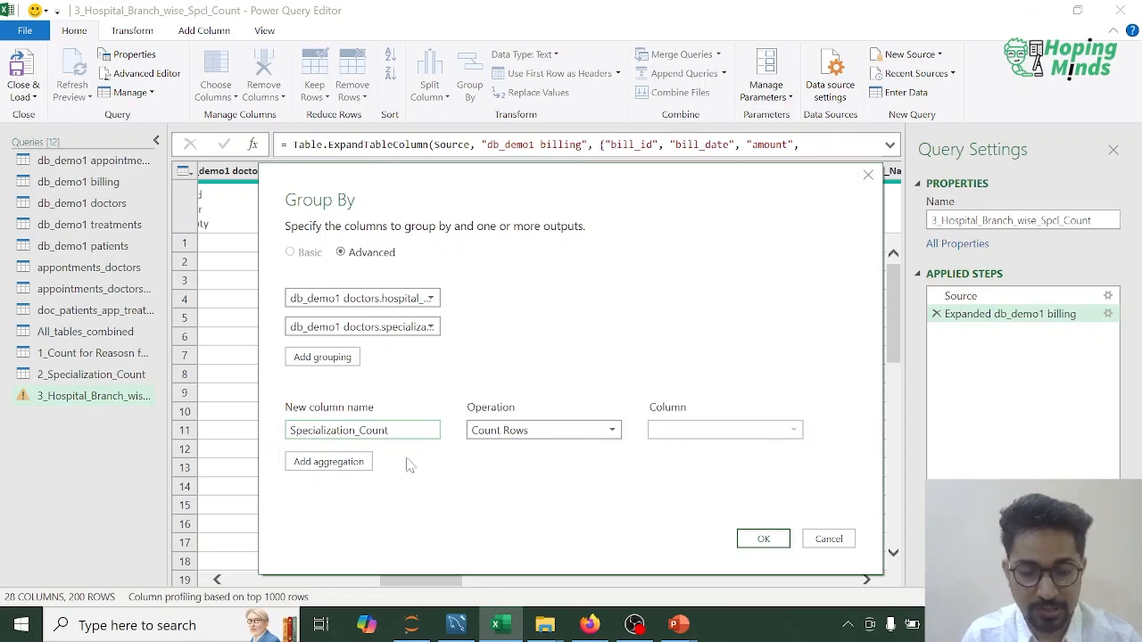
click(764, 539)
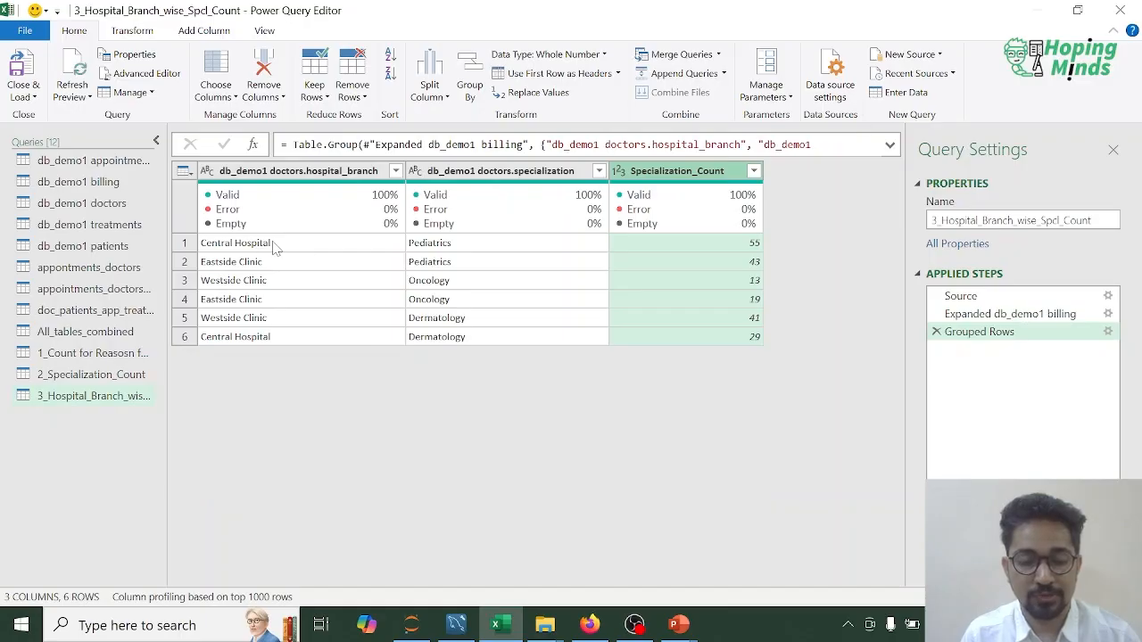
Step: Sort the grouped rows by db_demo1 doctors.hospital_branch in ascending order and review the specialization counts per branch
right_click(281, 171)
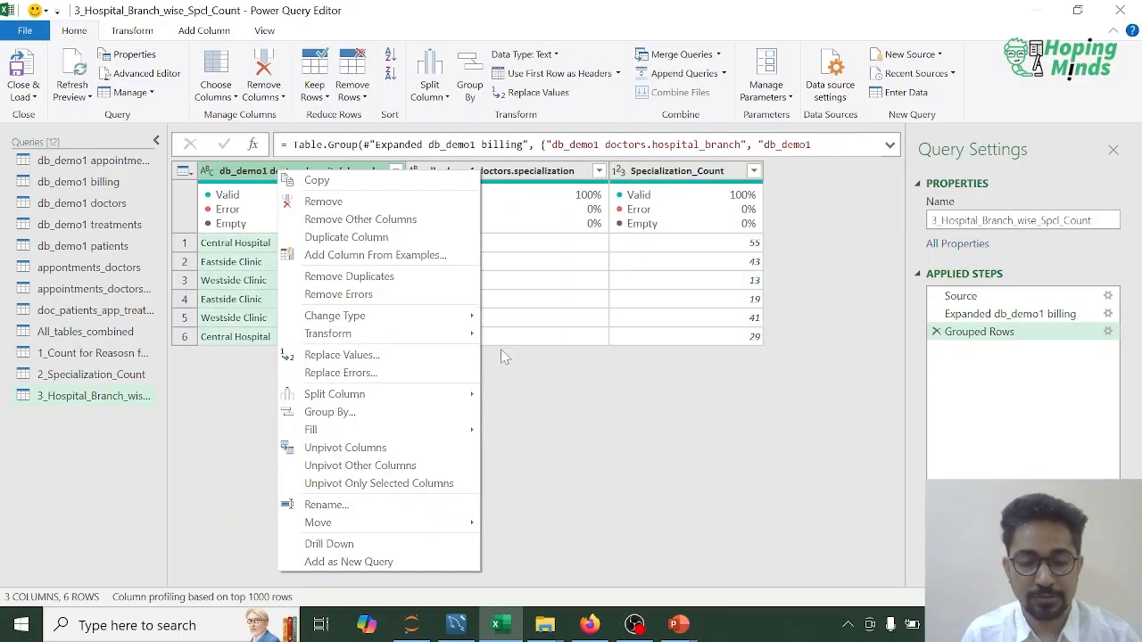
click(503, 356)
click(395, 171)
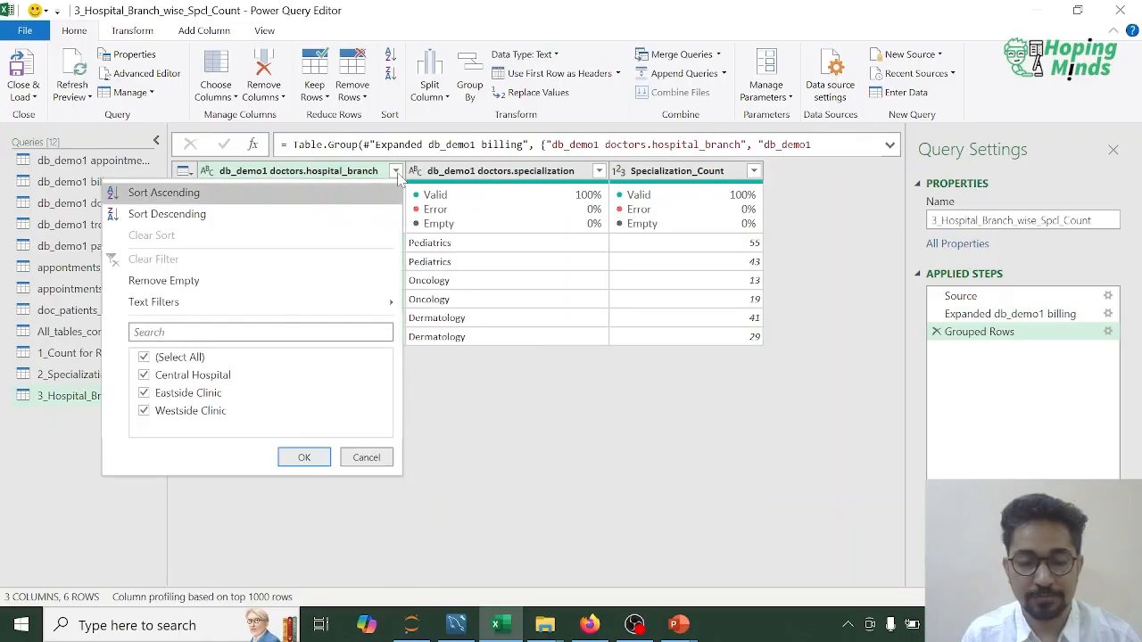
click(389, 198)
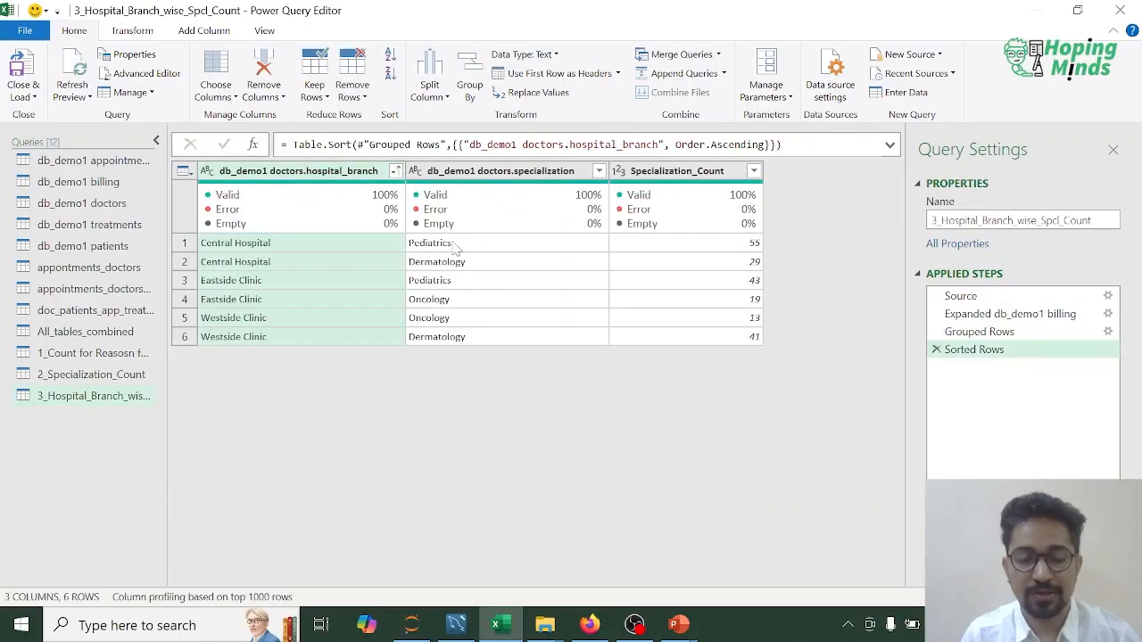
click(468, 261)
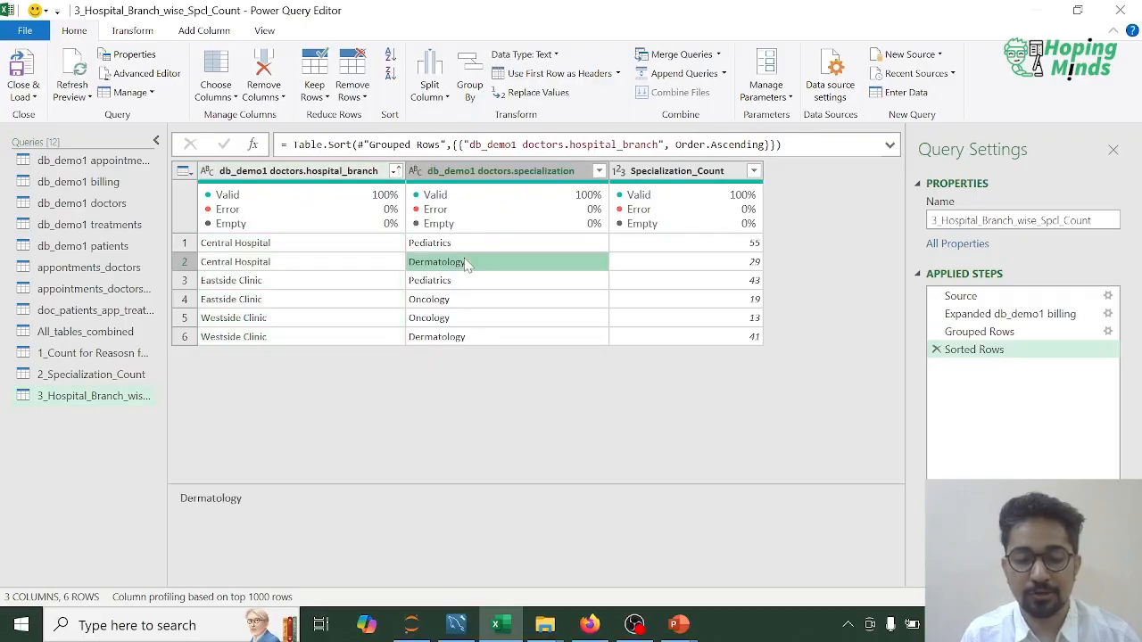
click(648, 265)
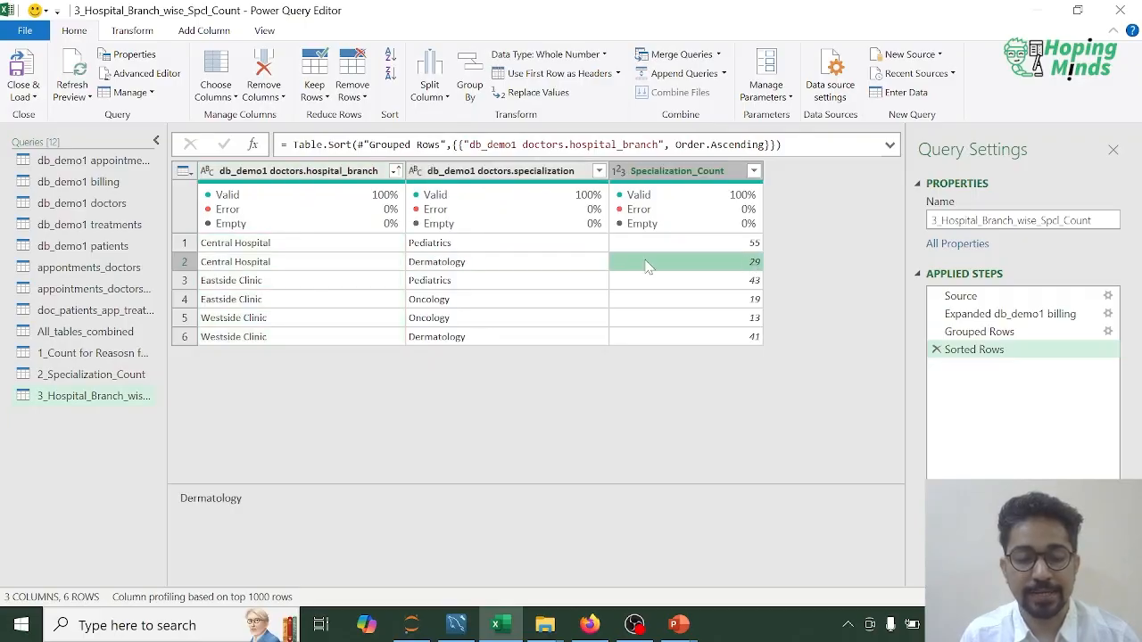
click(262, 283)
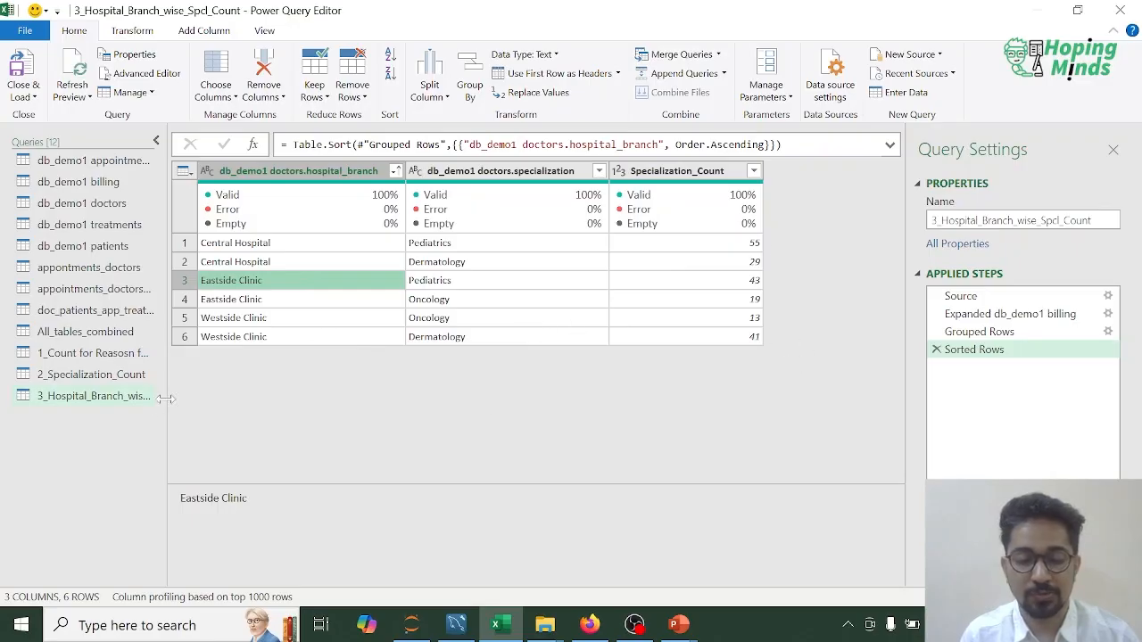
Step: Duplicate the All_tables_combined query for a summary by doctor
right_click(95, 331)
click(142, 417)
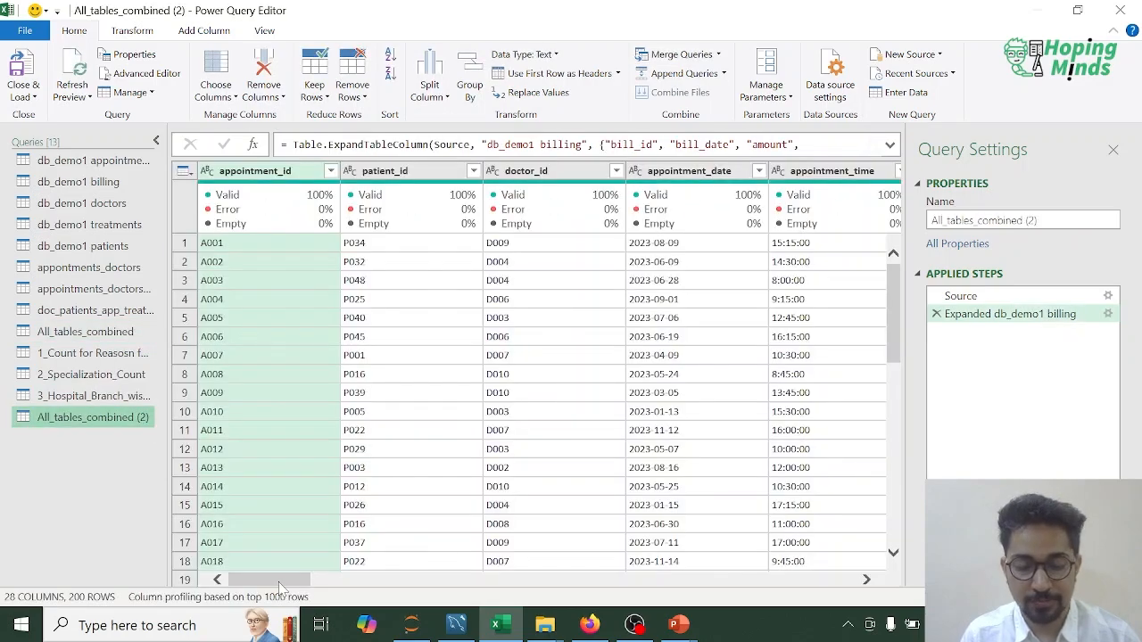
Step: Group the duplicated query by db_demo1 doctors.Dr_Full_Name with a Count Rows column named Count_of_Apointments
drag(278, 581, 464, 582)
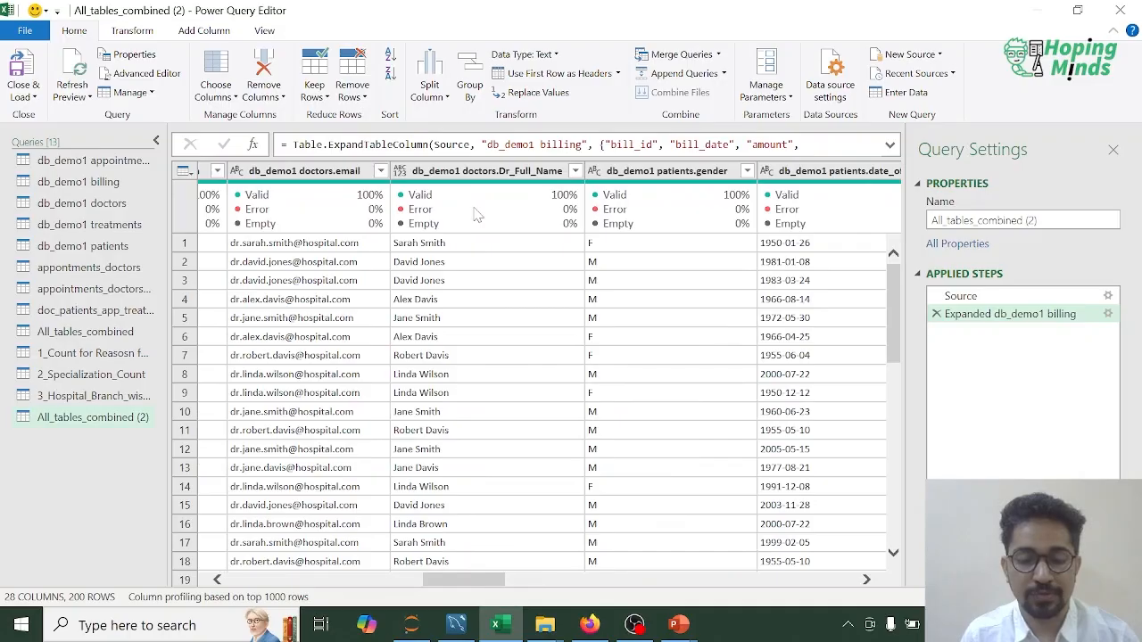
mouse_move(453, 181)
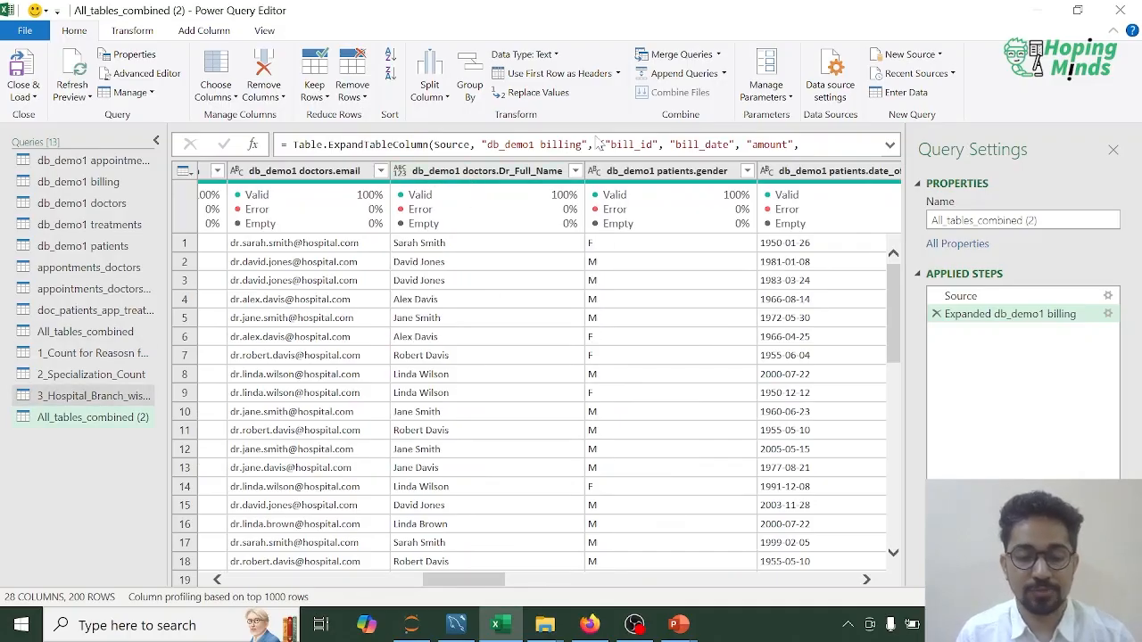
click(457, 170)
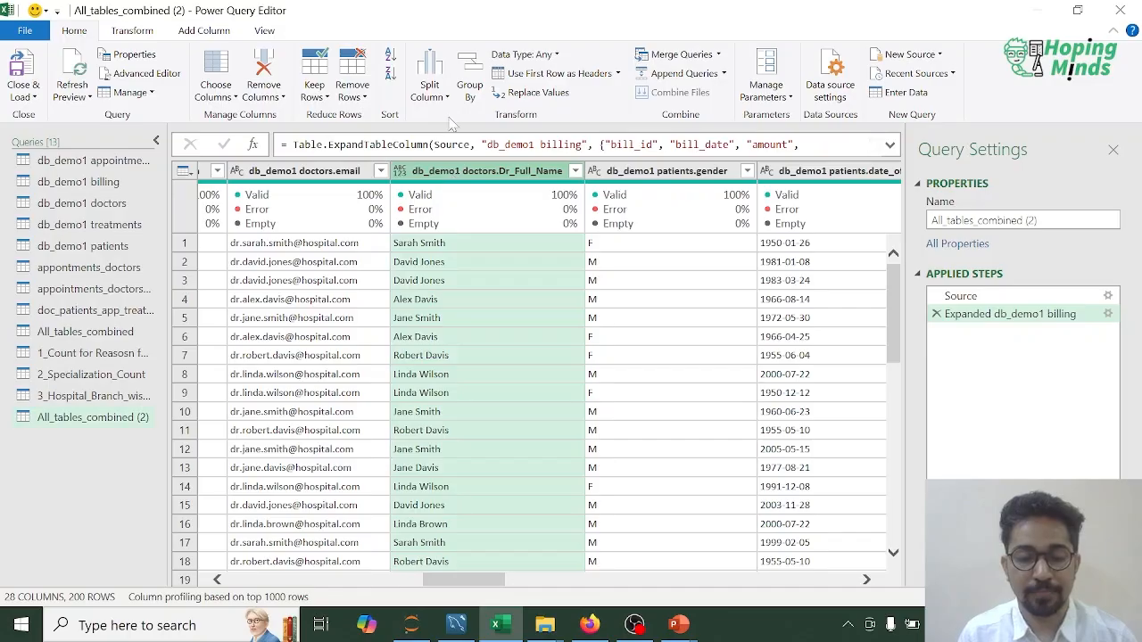
click(478, 94)
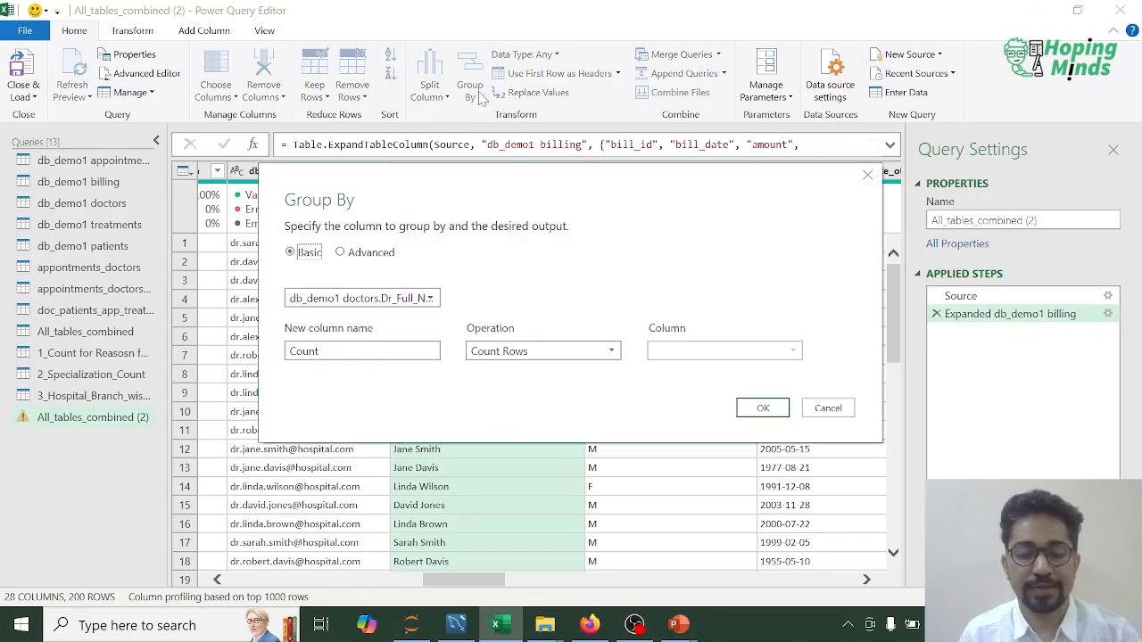
click(325, 351)
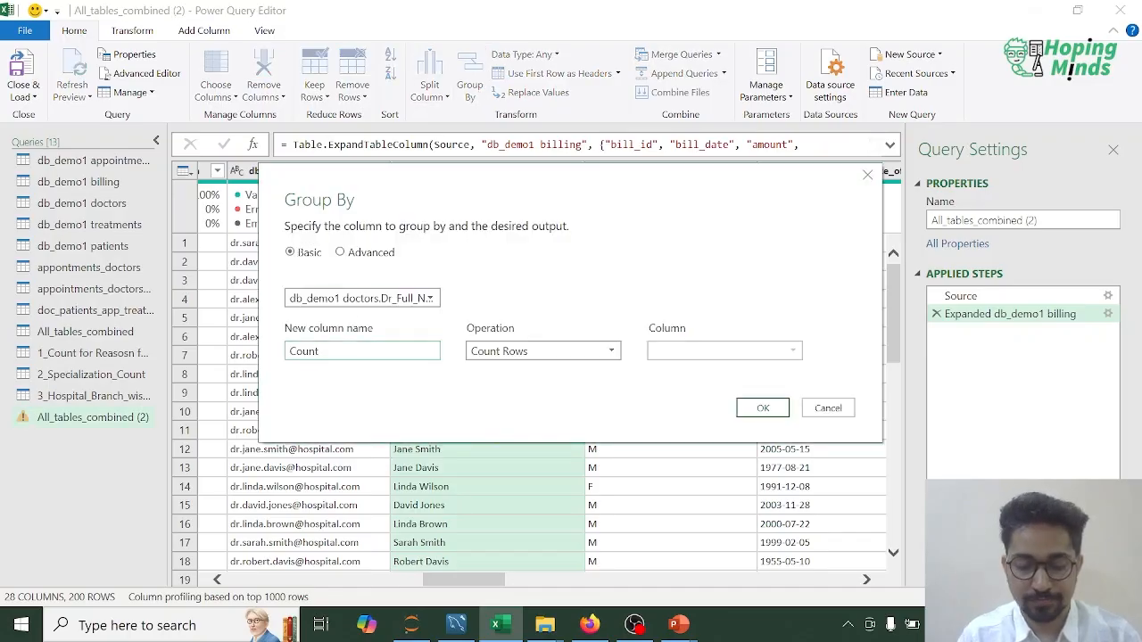
key(ctrl+a)
text(Tre)
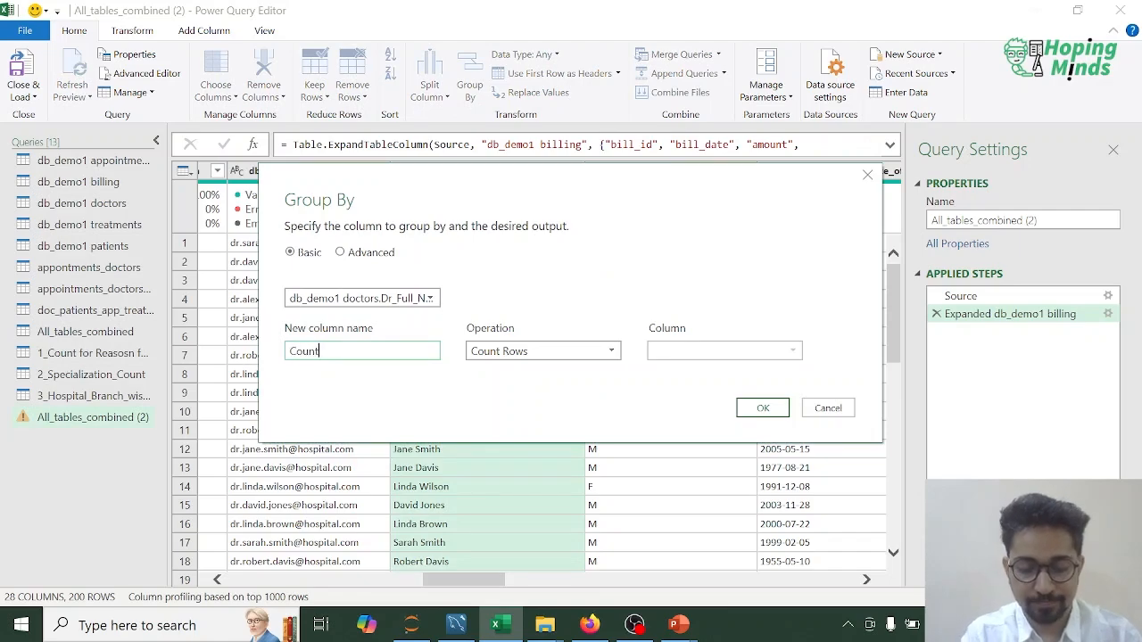
text(reatmet)
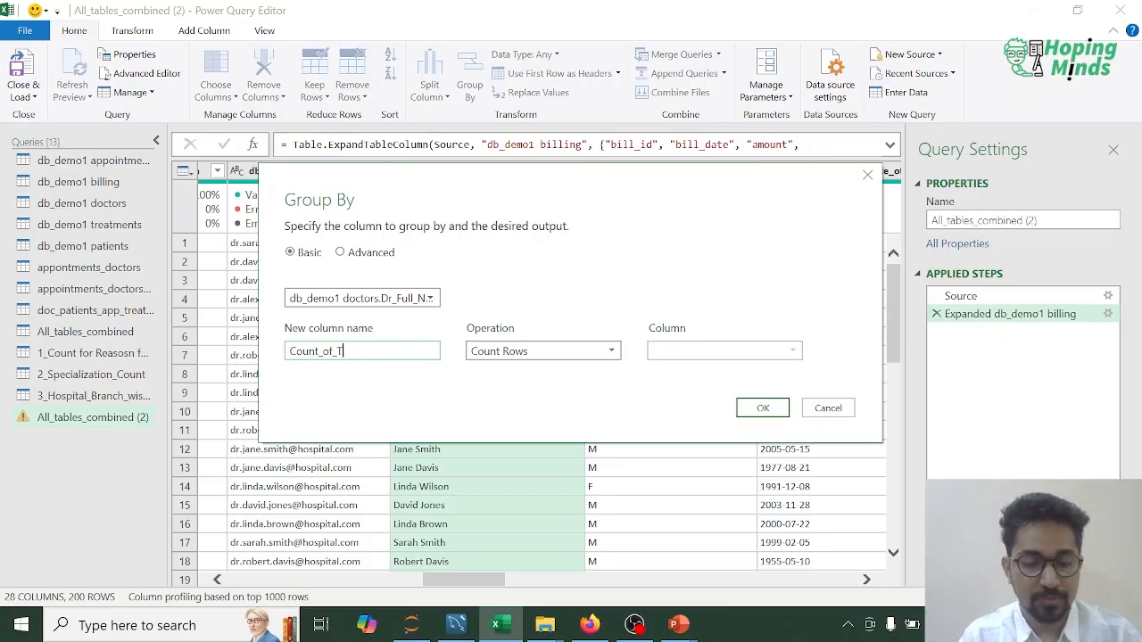
text(Apointments)
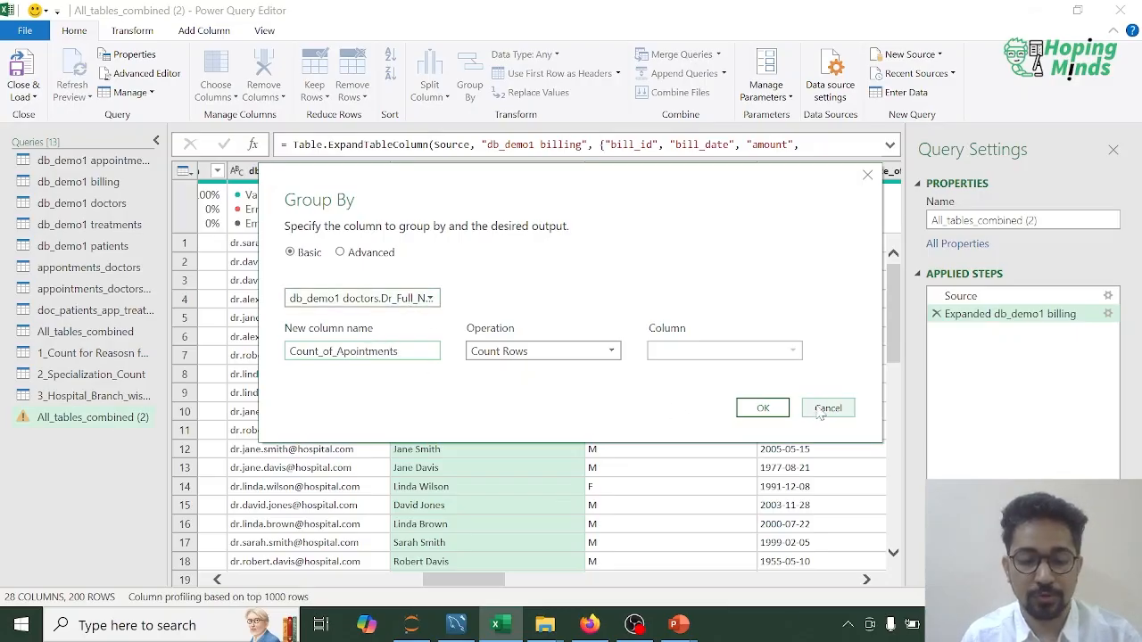
click(758, 408)
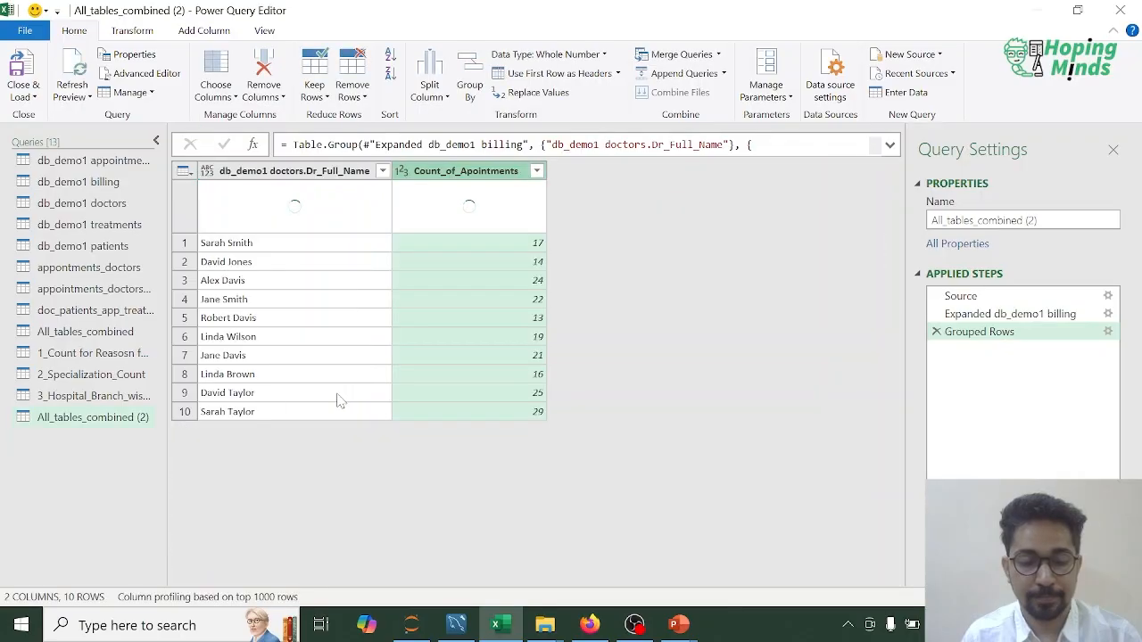
Step: Rename the All_tables_combined (2) query as Doc_wise_Appointment_Count_
right_click(81, 419)
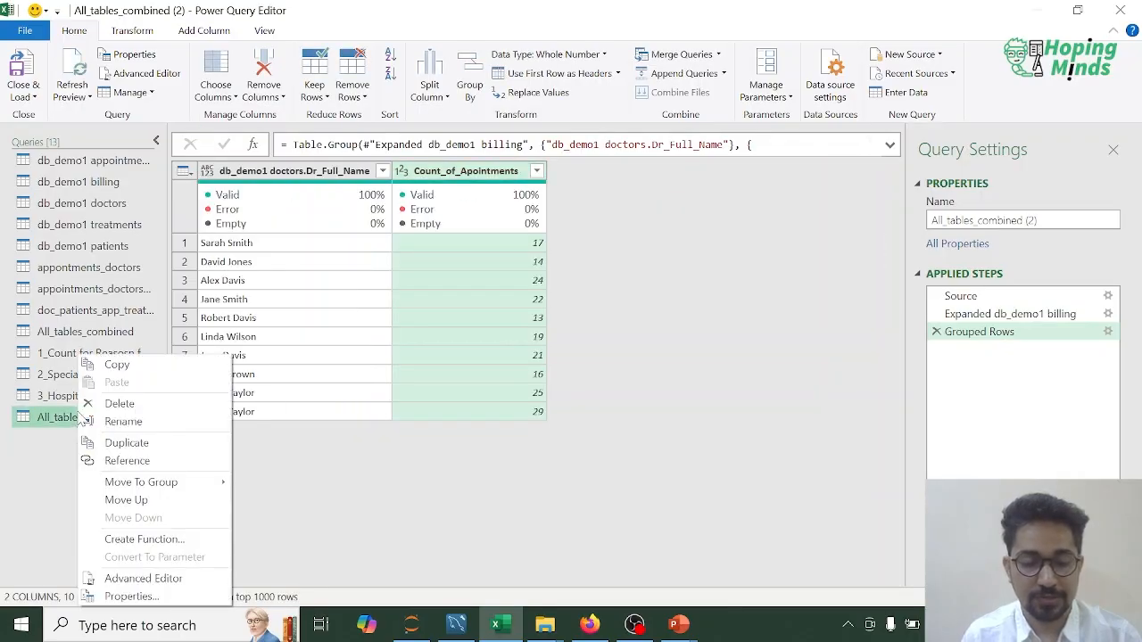
click(123, 422)
text(Count)
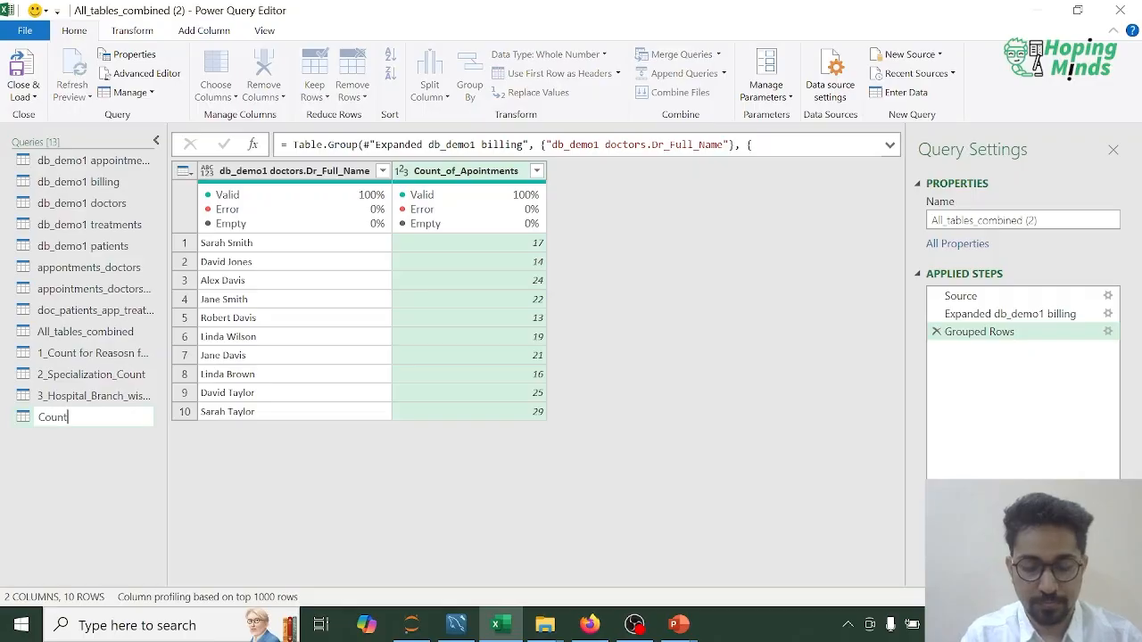
text(_)
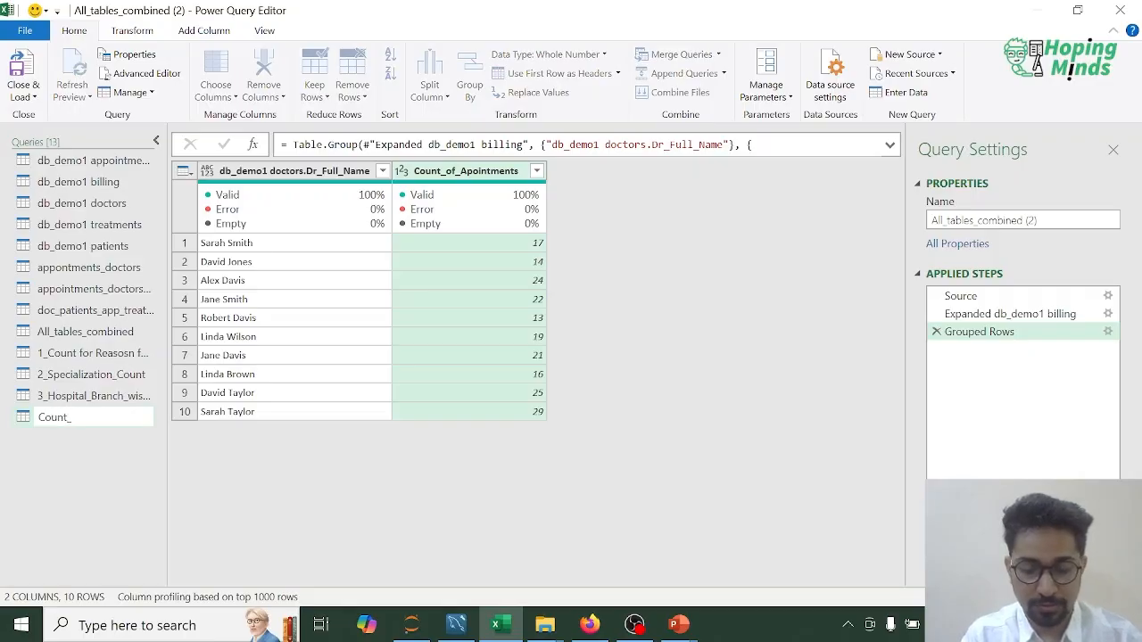
key(Home)
text(Doc)
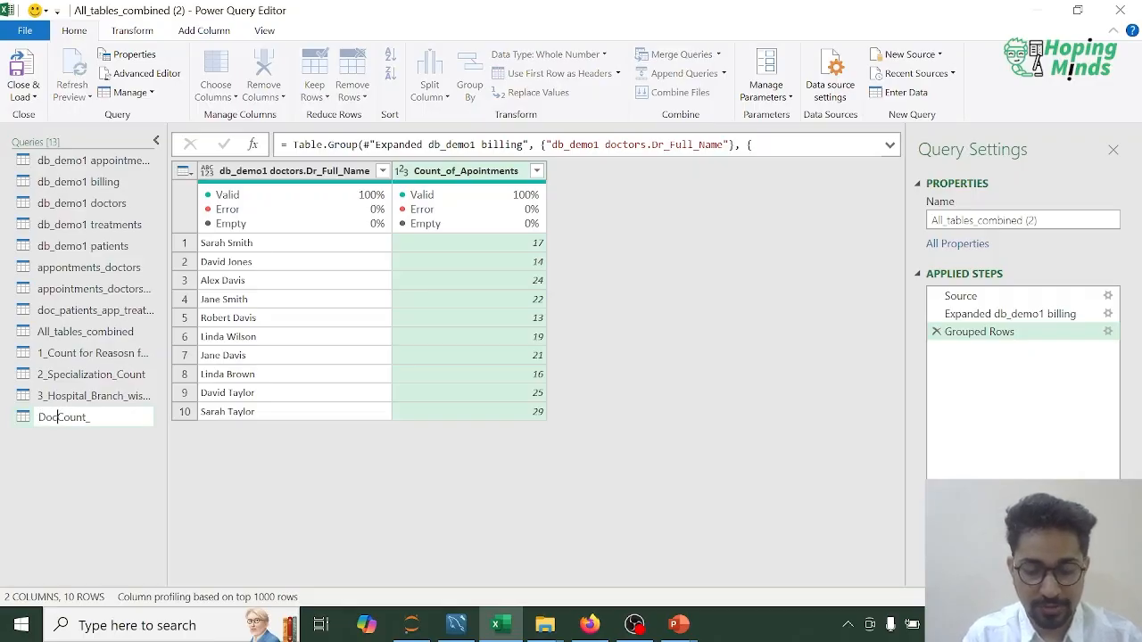
text(_wise_Appo)
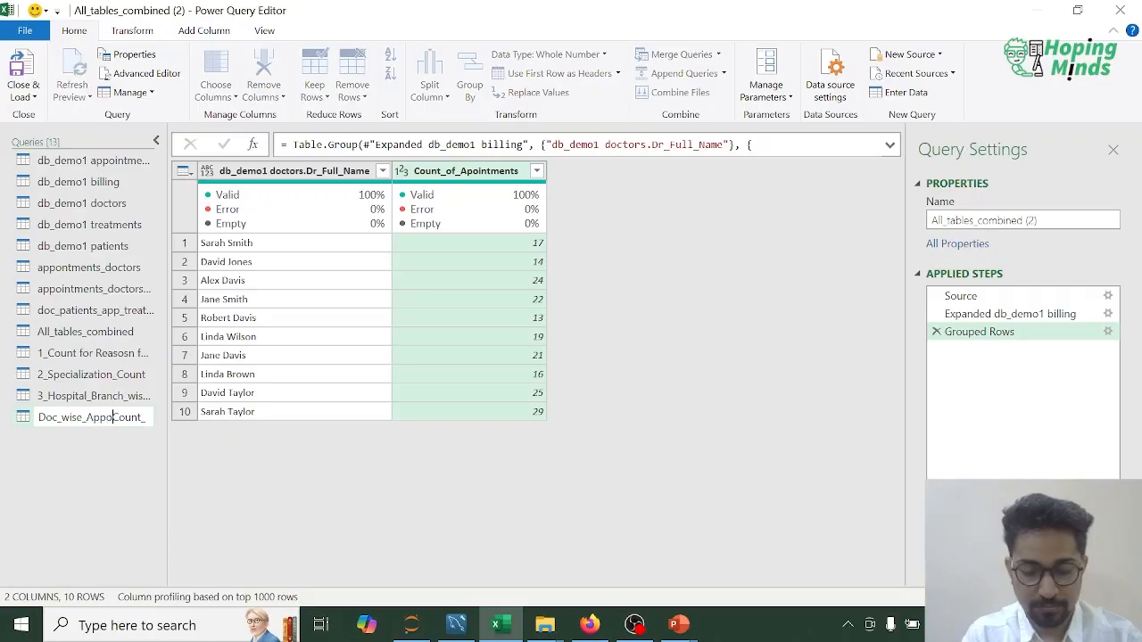
text(intment)
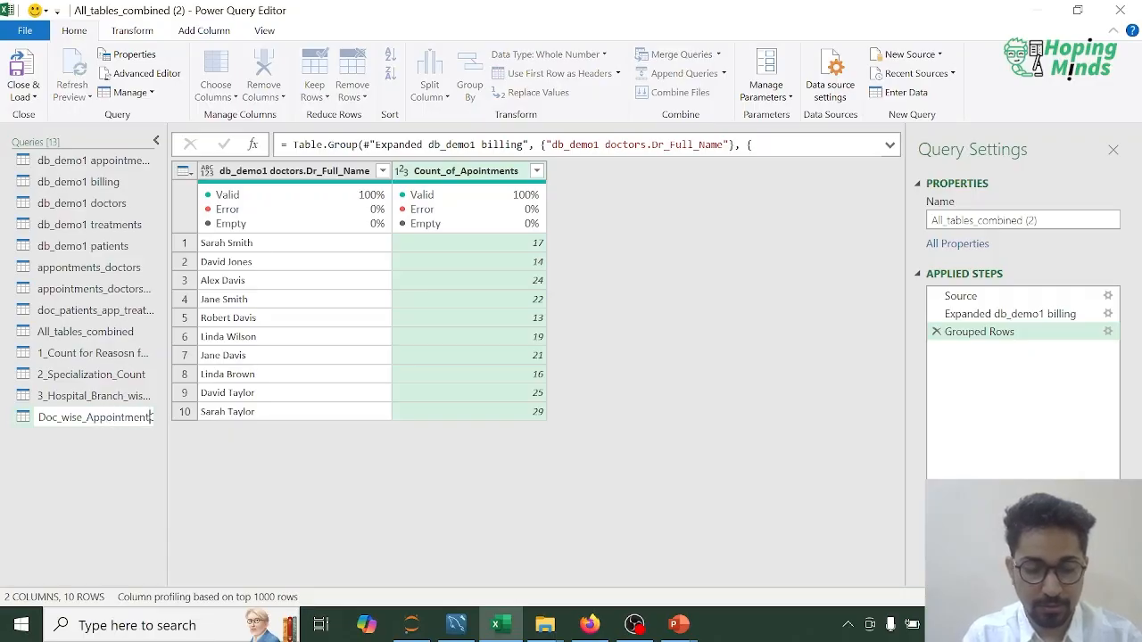
text(s_Count_)
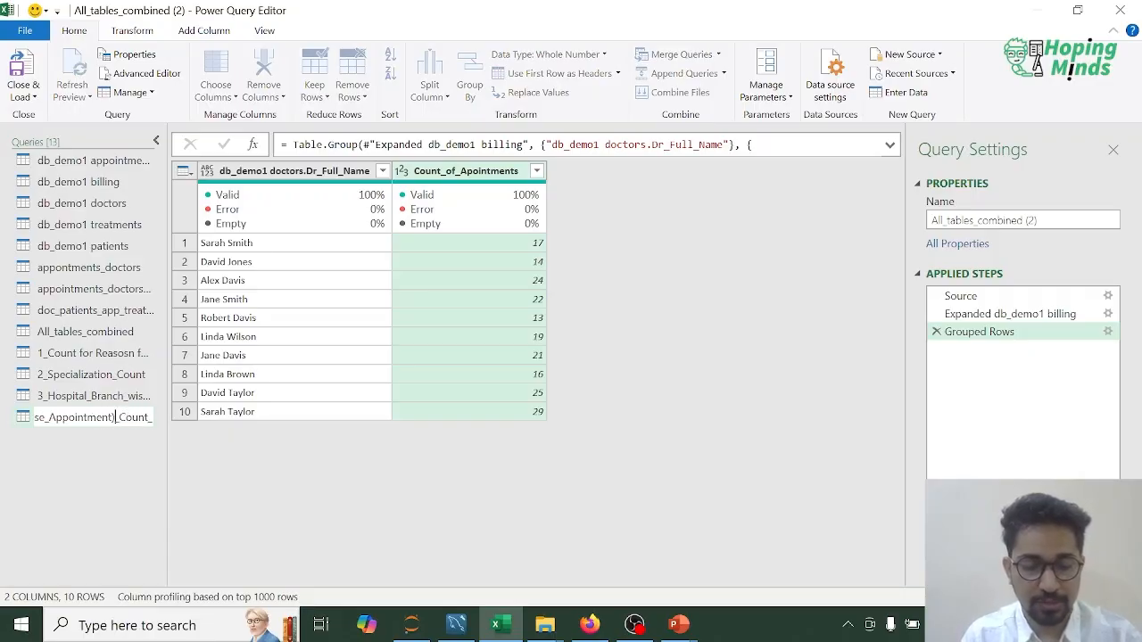
key(Return)
Step: Add the prefix 4_ to the doctor-wise appointment query's name to continue the summary numbering
right_click(109, 423)
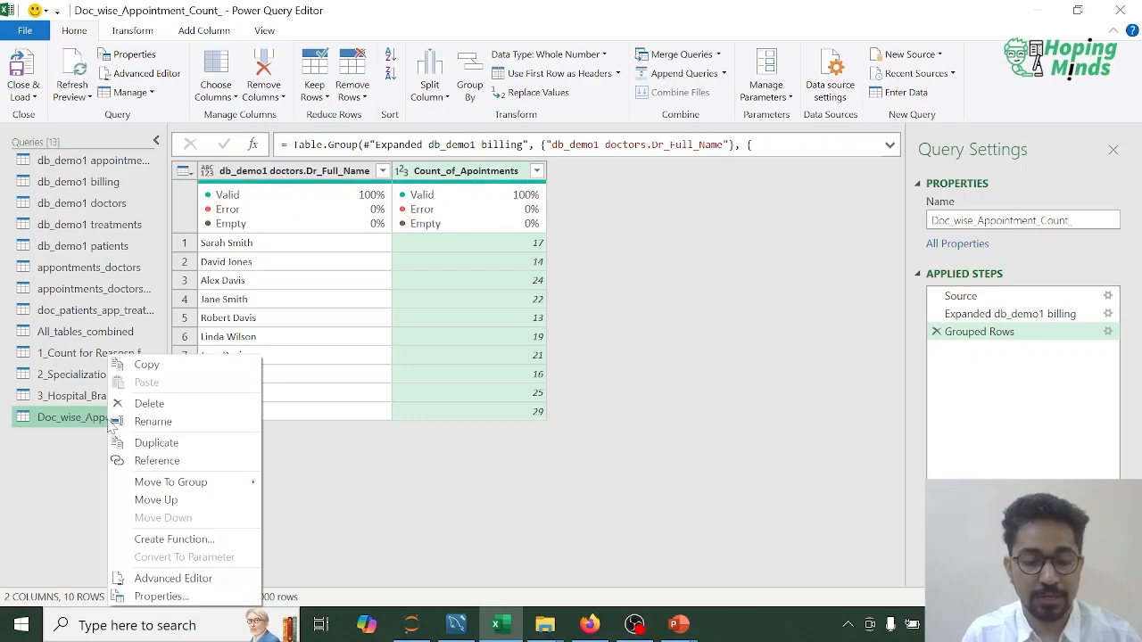
click(175, 426)
key(Home)
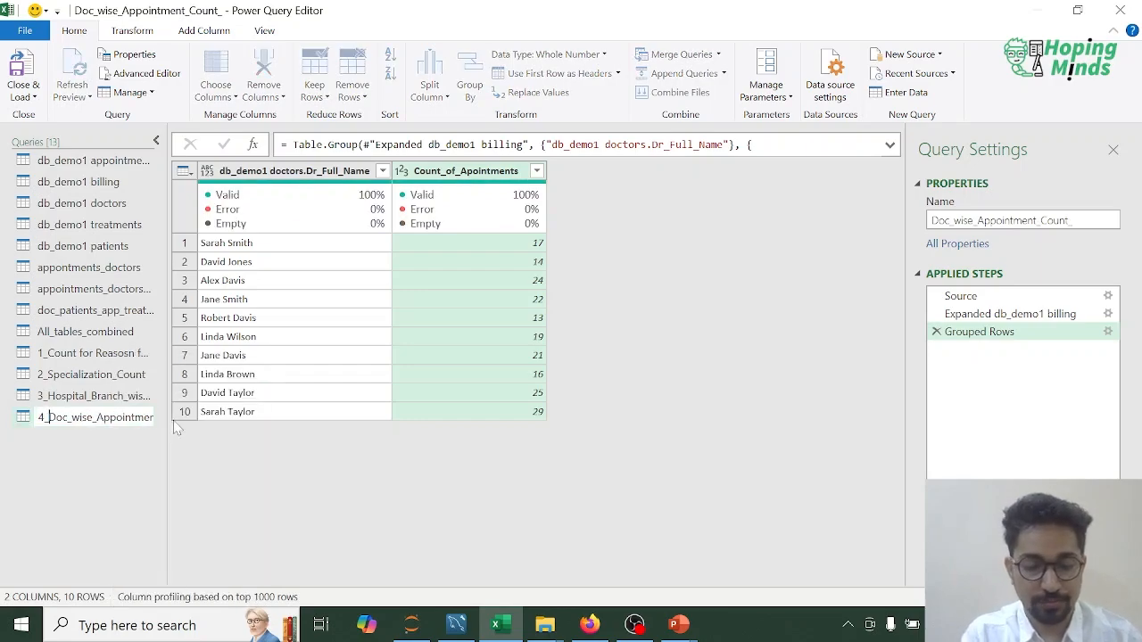
text(4_)
key(Return)
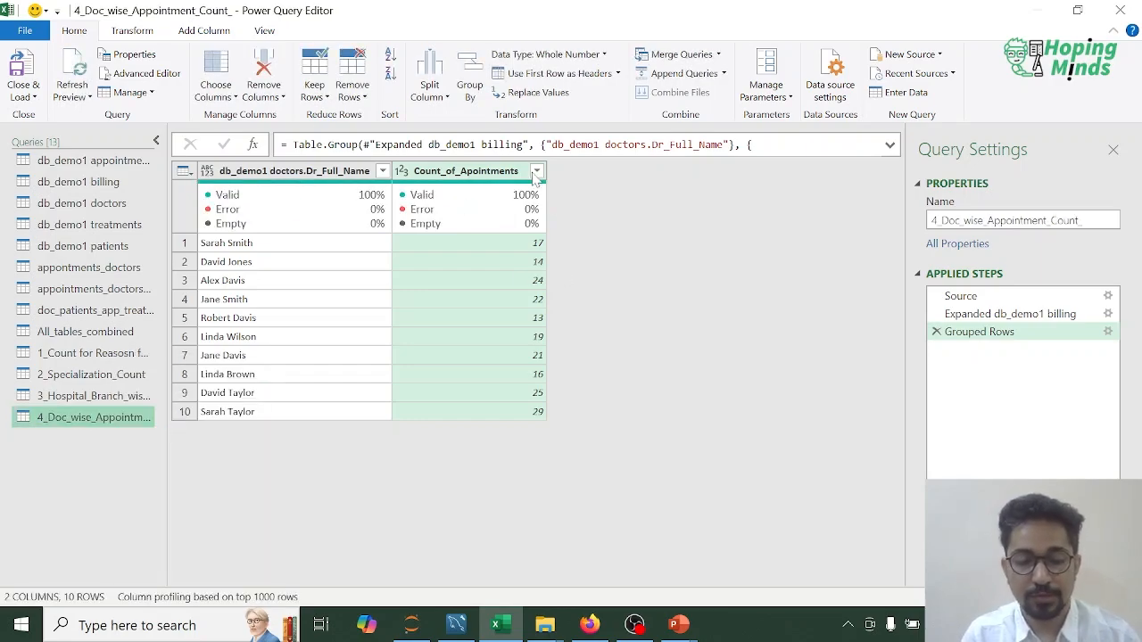
Step: Sort the doctor-wise summary by Count_of_Apointments in descending order
click(536, 171)
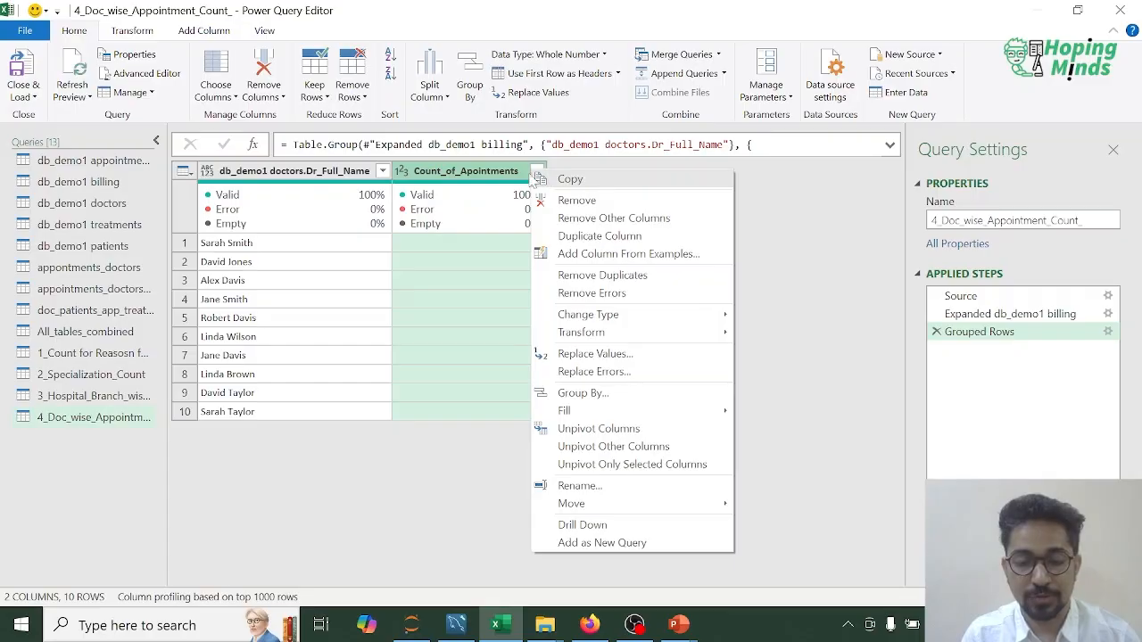
click(507, 173)
click(536, 172)
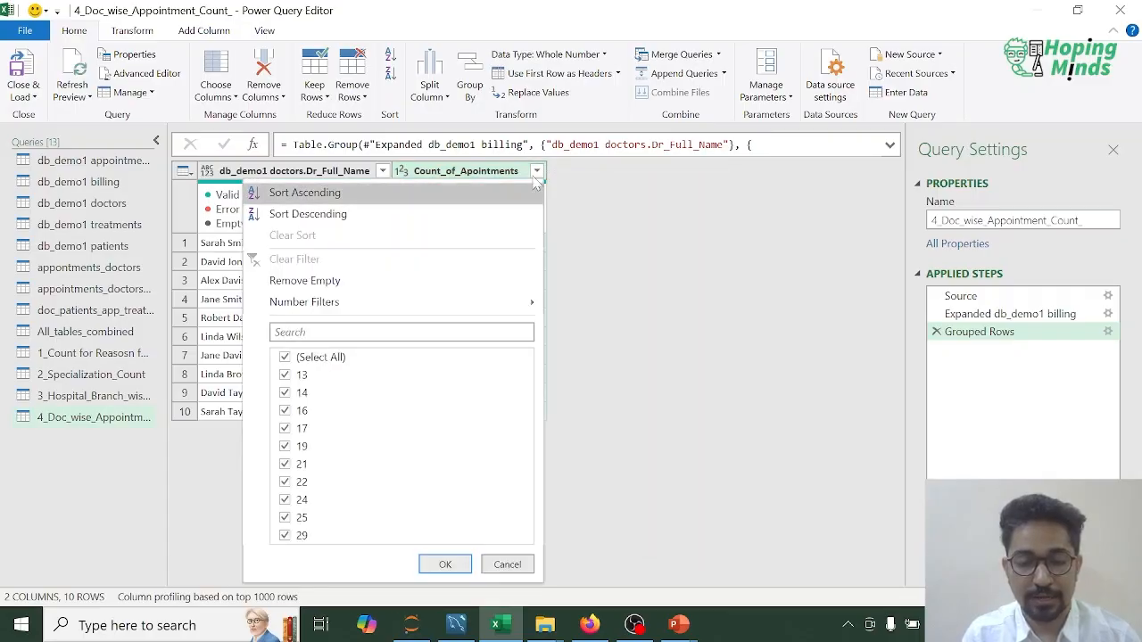
click(429, 218)
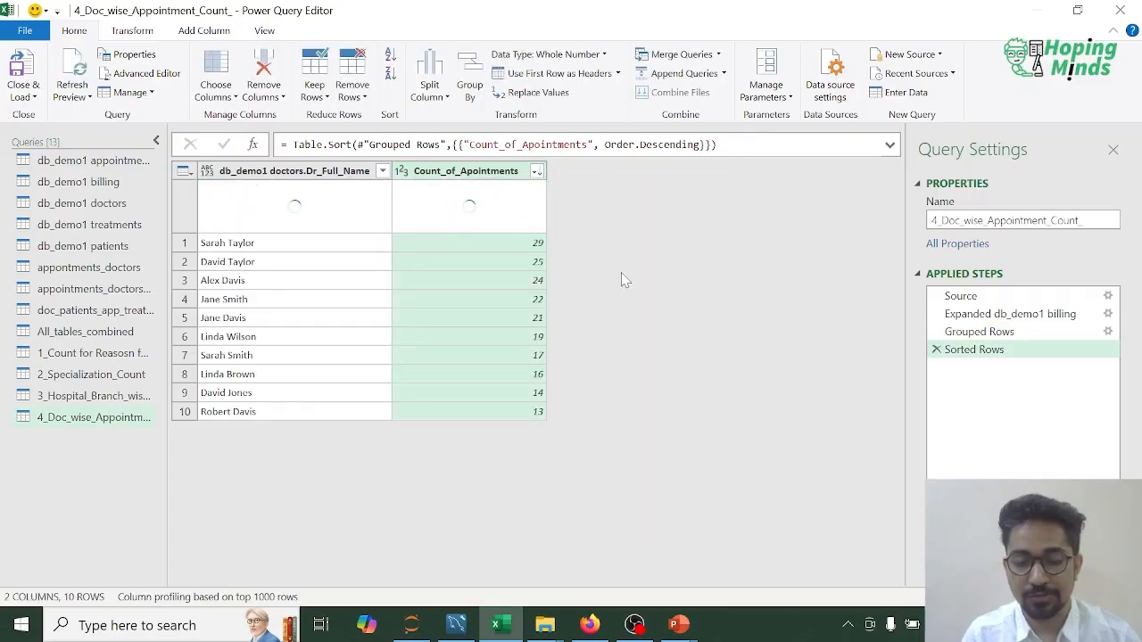
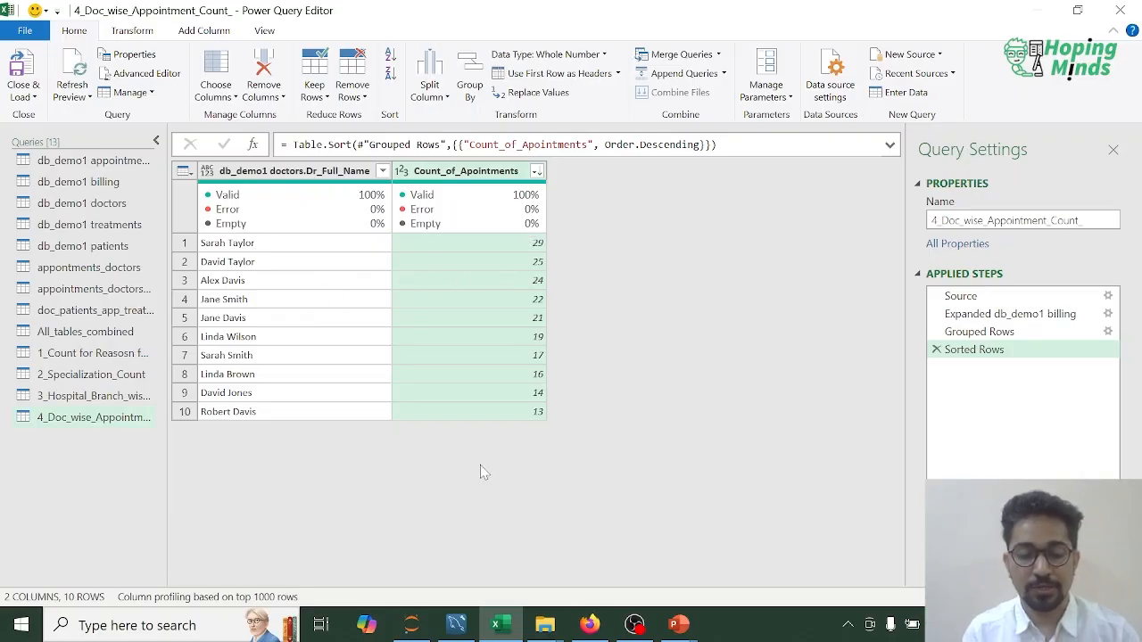
Step: Duplicate the All_tables_combined query and locate its patient insurance provider column
right_click(103, 335)
click(154, 417)
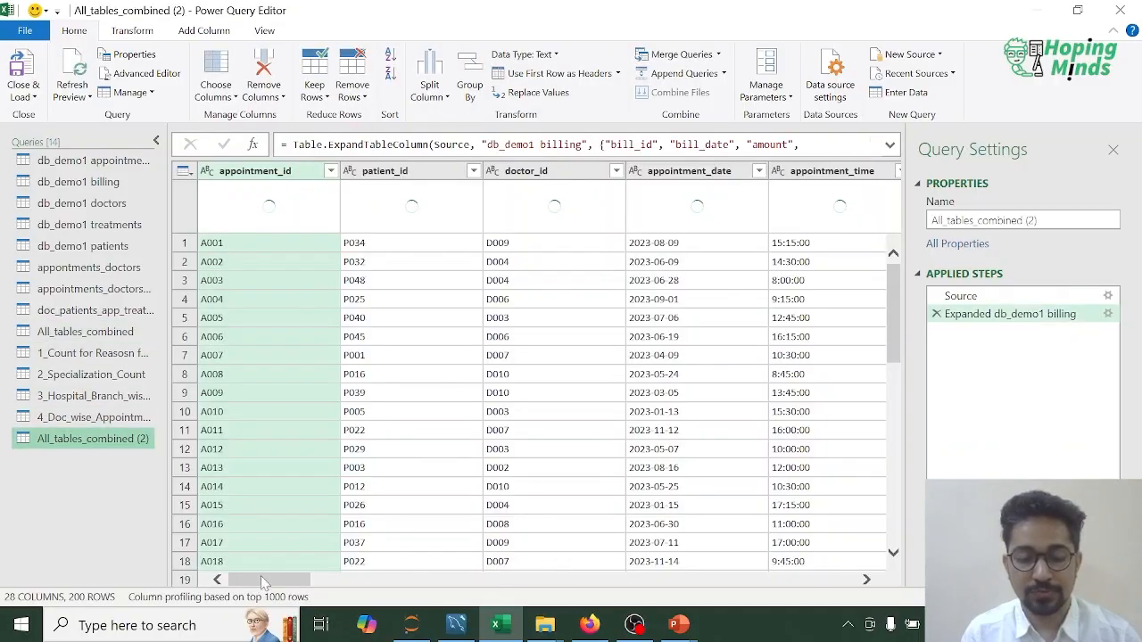
drag(263, 581, 554, 582)
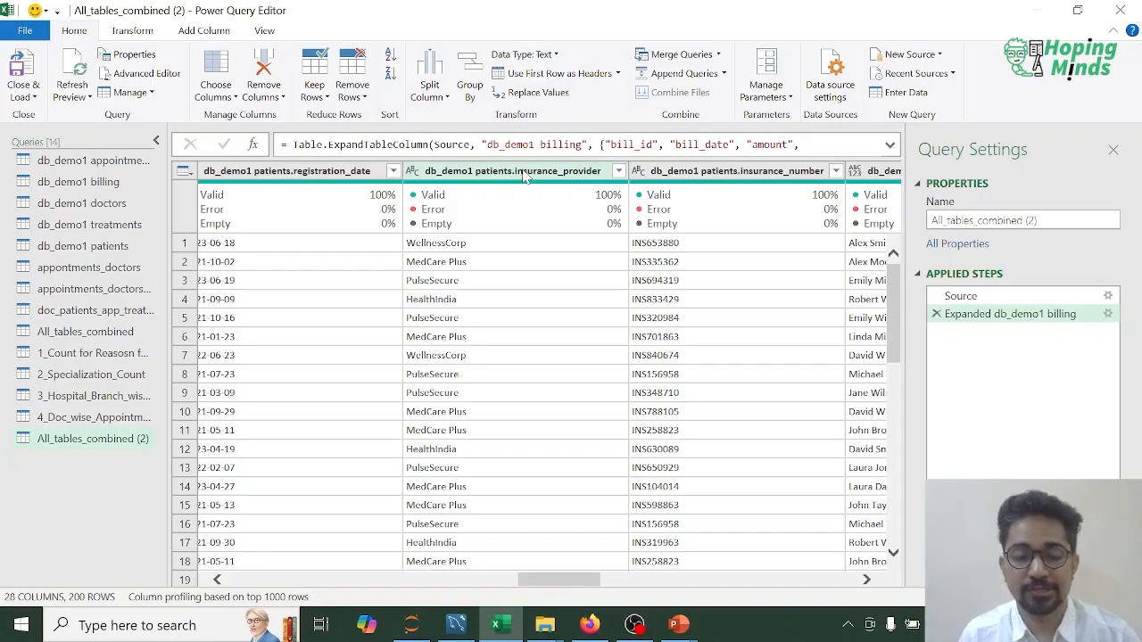
Step: Set up an advanced Group By on the duplicated query with db_demo1 patients.insurance_provider as the first grouping column
click(470, 85)
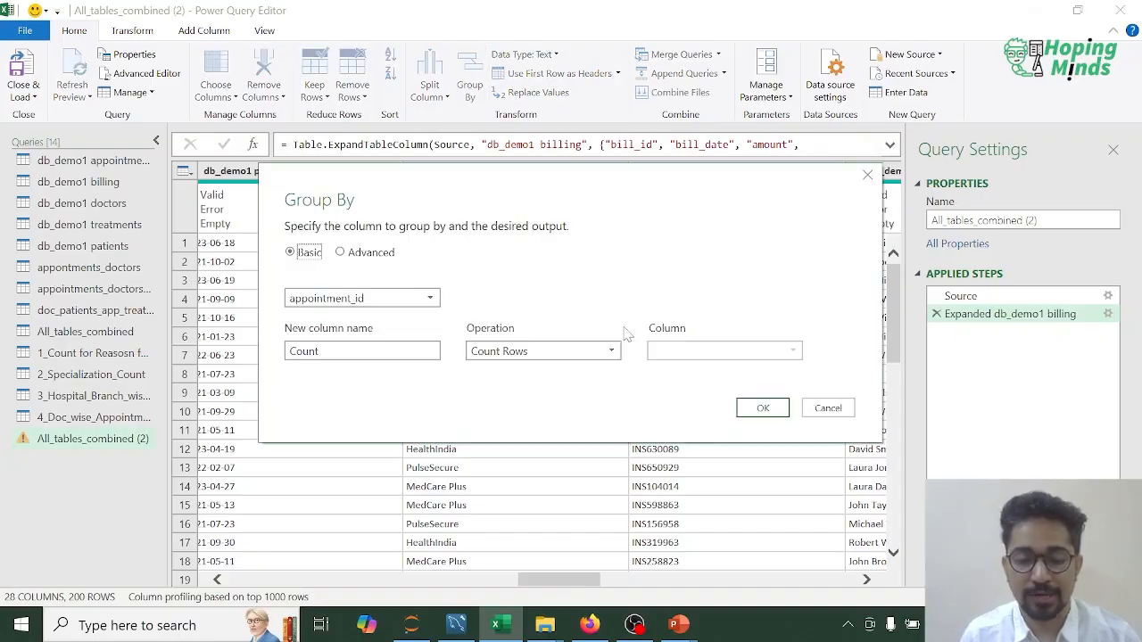
click(373, 252)
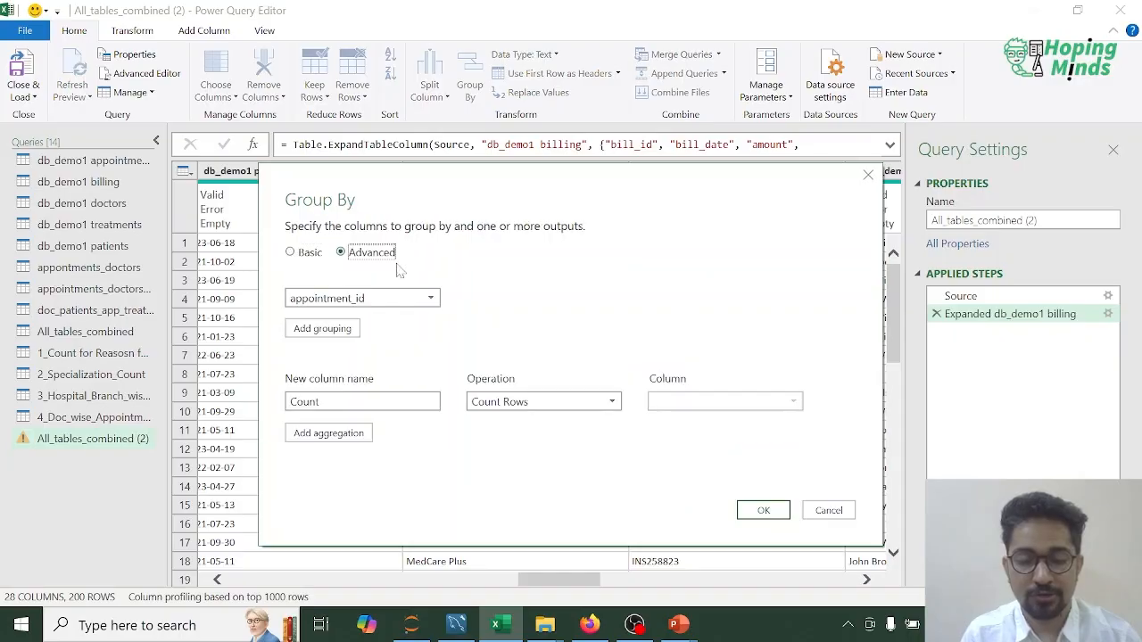
click(431, 298)
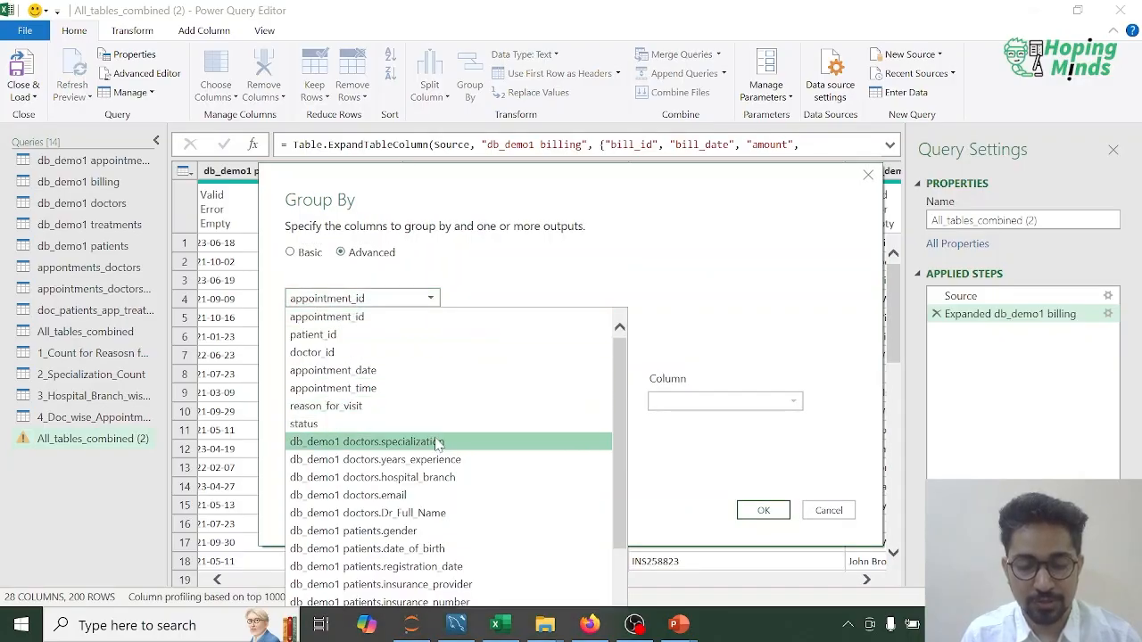
scroll(427, 486, down, 1)
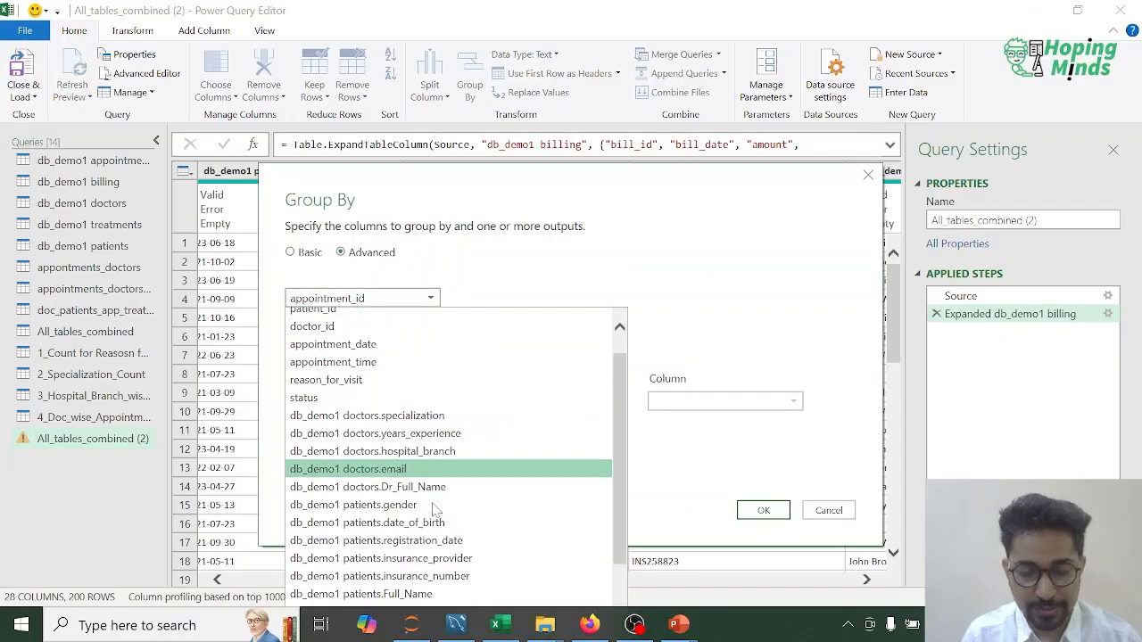
click(413, 551)
Step: Add db_demo1 patients.gender as the second grouping and apply the grouping with a Count Rows column named Count_of_Insurance
click(355, 330)
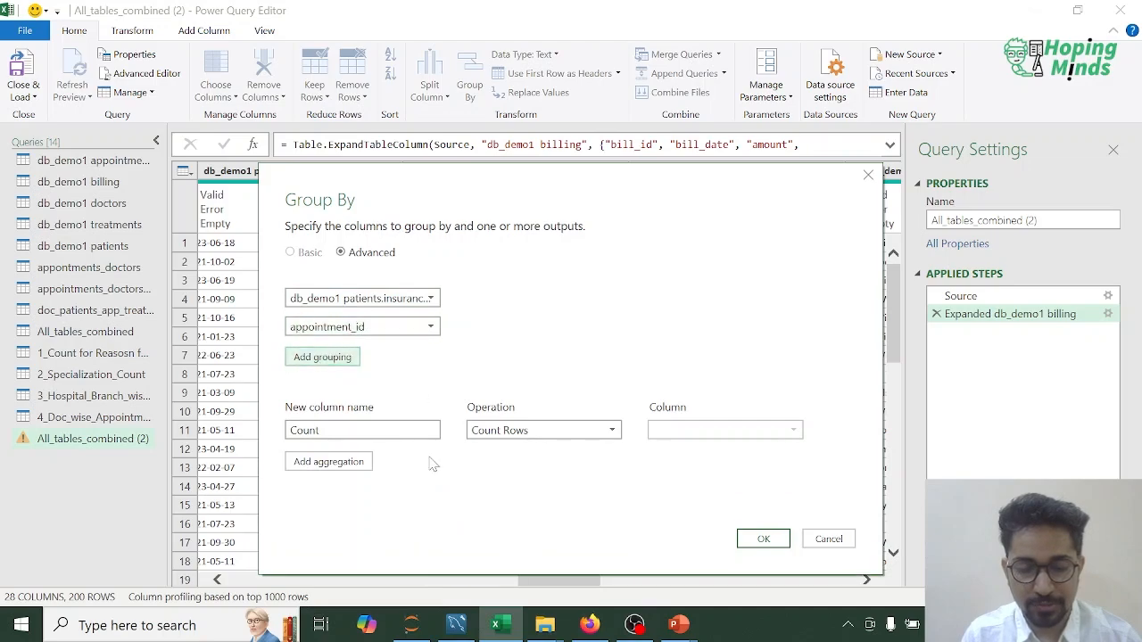
click(431, 326)
scroll(422, 452, down, 3)
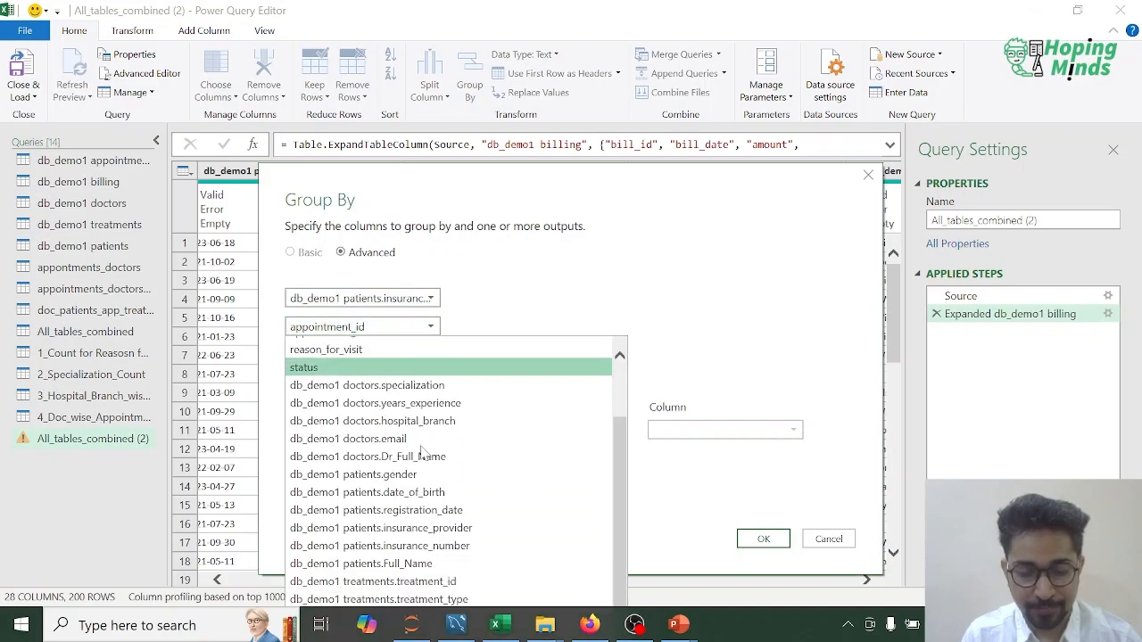
scroll(486, 504, down, 2)
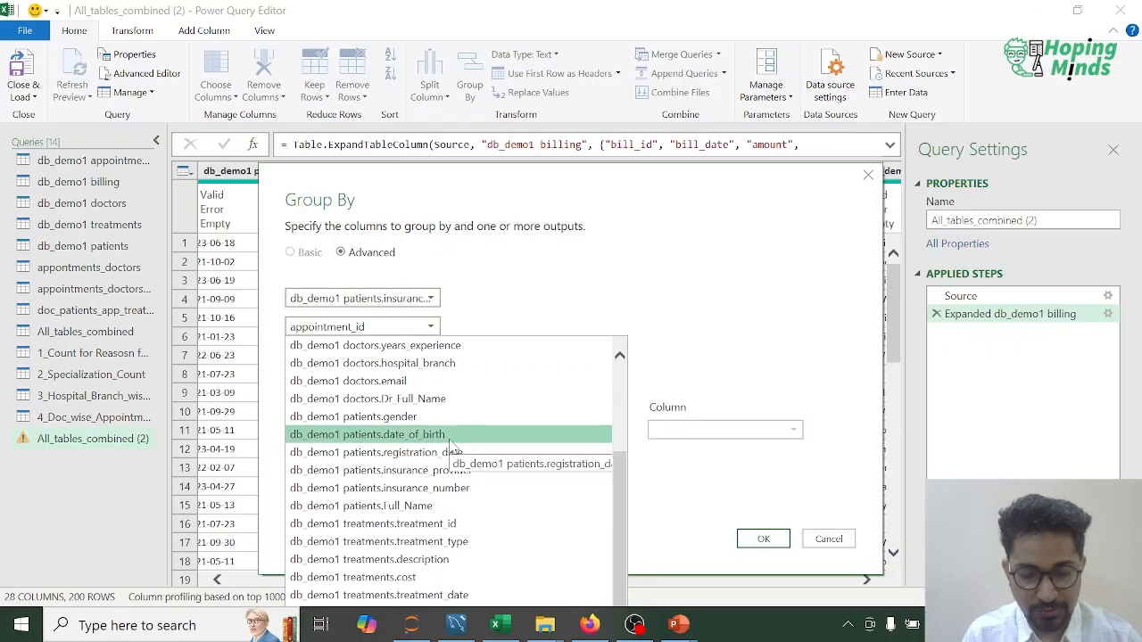
click(446, 417)
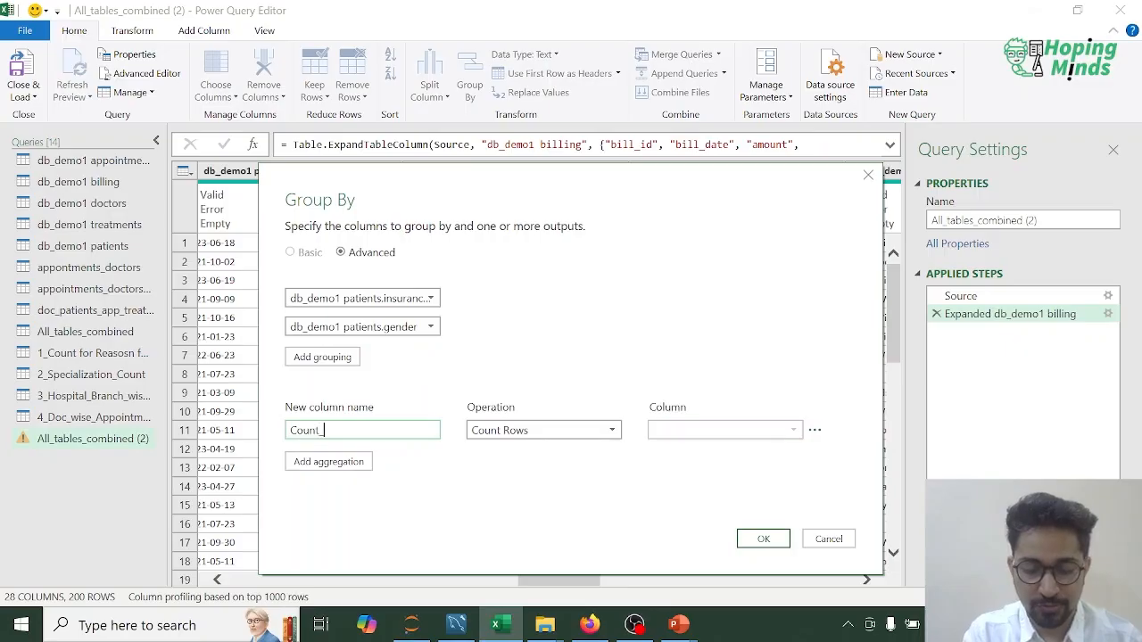
text(of_Insurance)
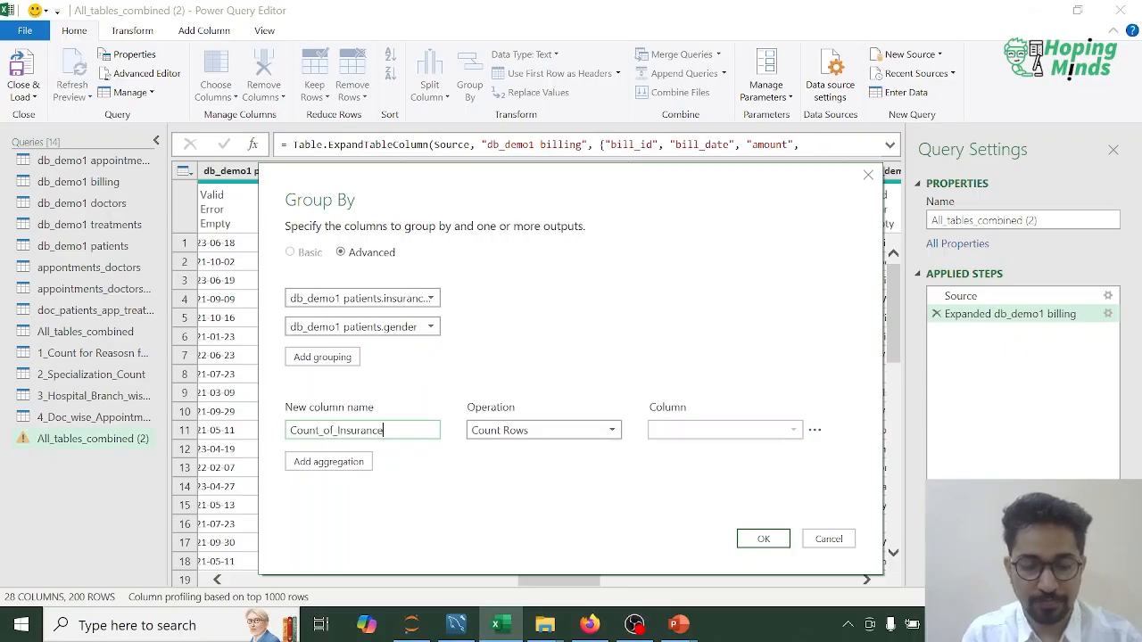
click(760, 539)
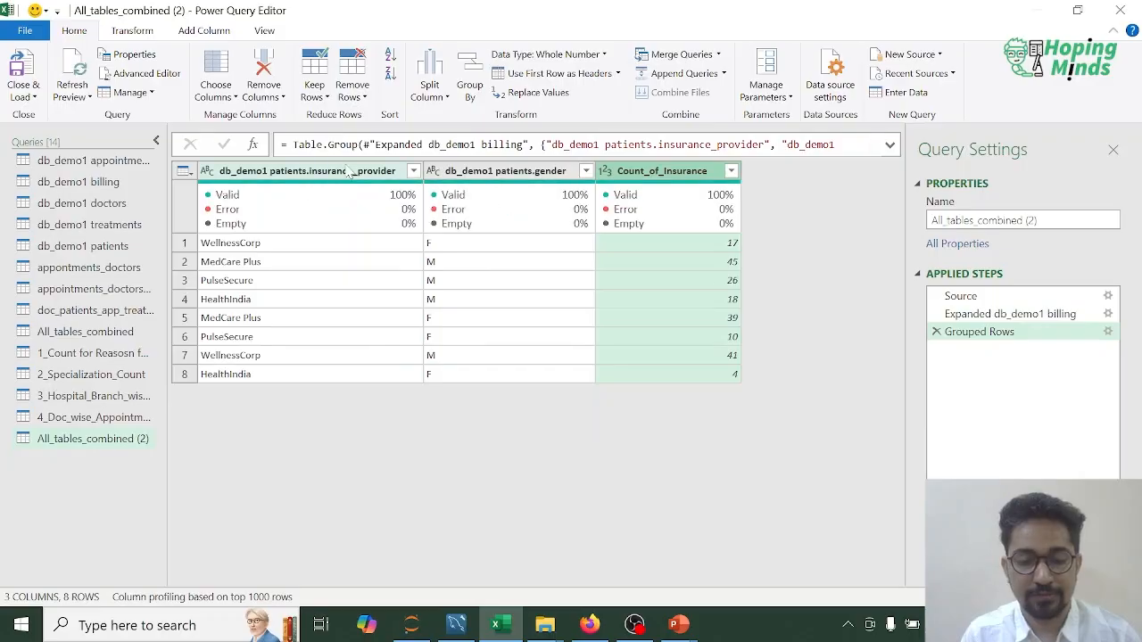
Step: Sort the grouped table by db_demo1 patients.insurance_provider in ascending order
right_click(324, 172)
click(294, 171)
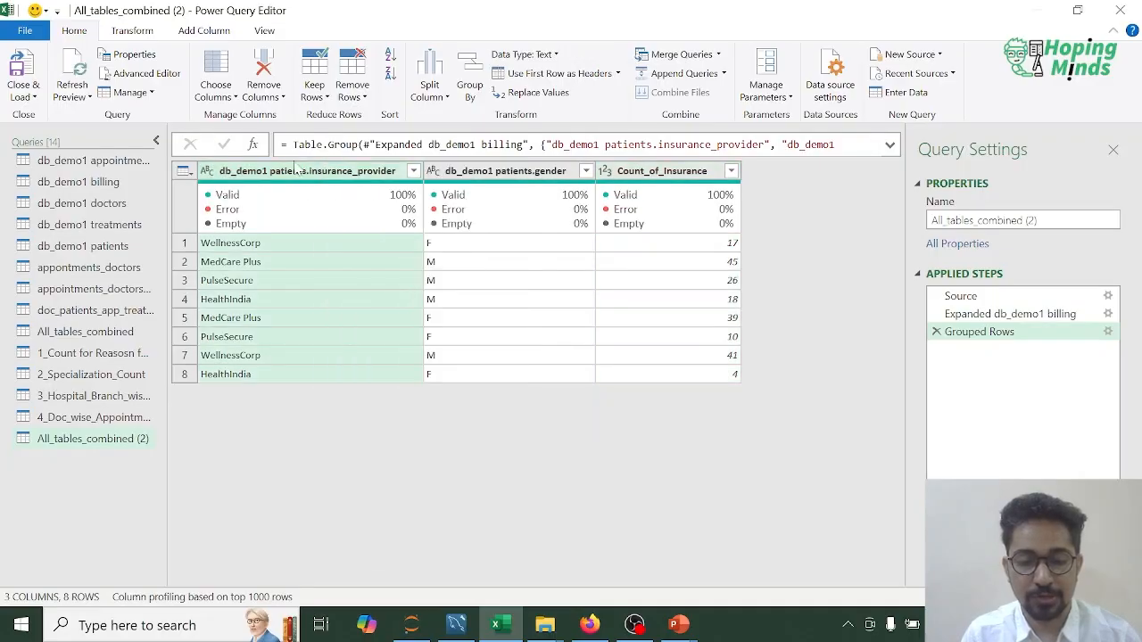
click(413, 172)
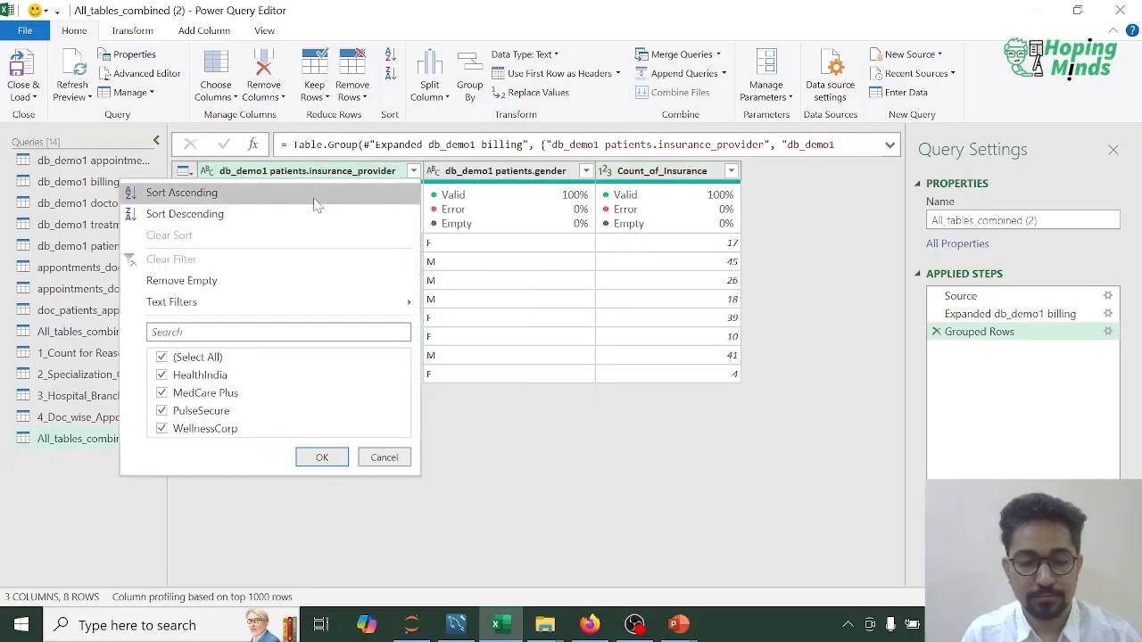
click(261, 192)
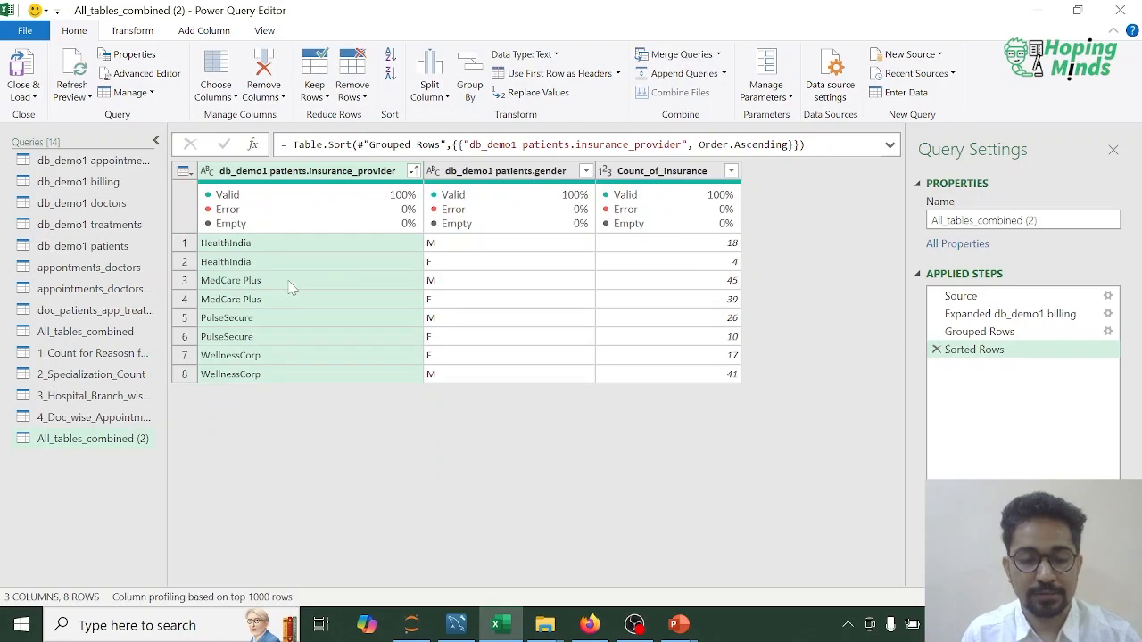
Step: Examine the insurance counts by gender for MedCare Plus, PulseSecure and WellnessCorp
click(471, 282)
click(462, 299)
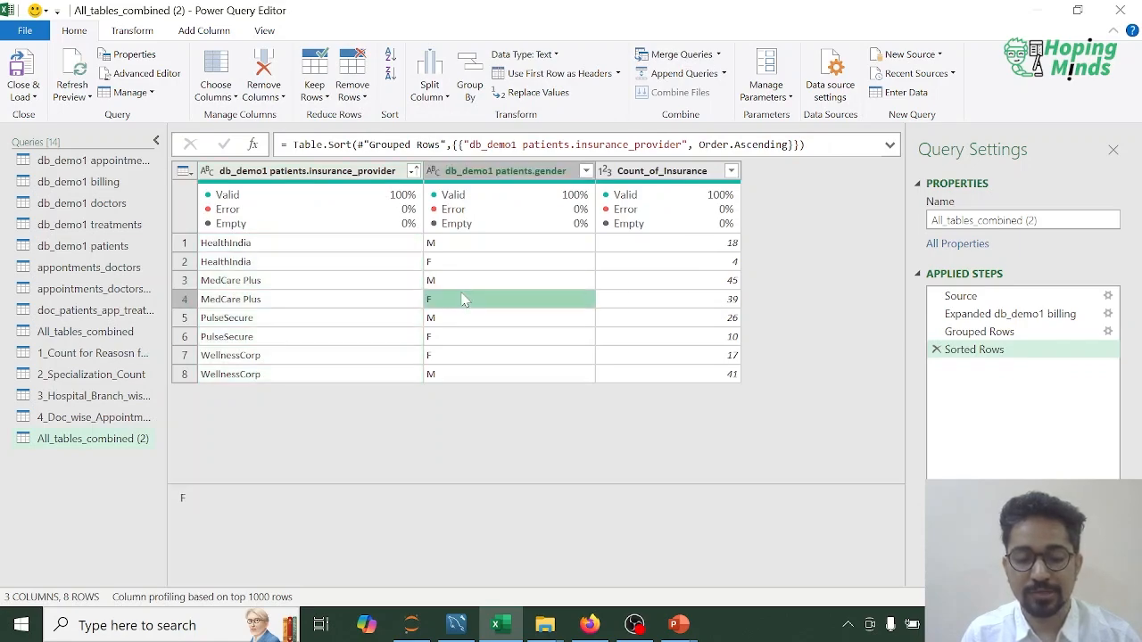
click(728, 282)
click(728, 300)
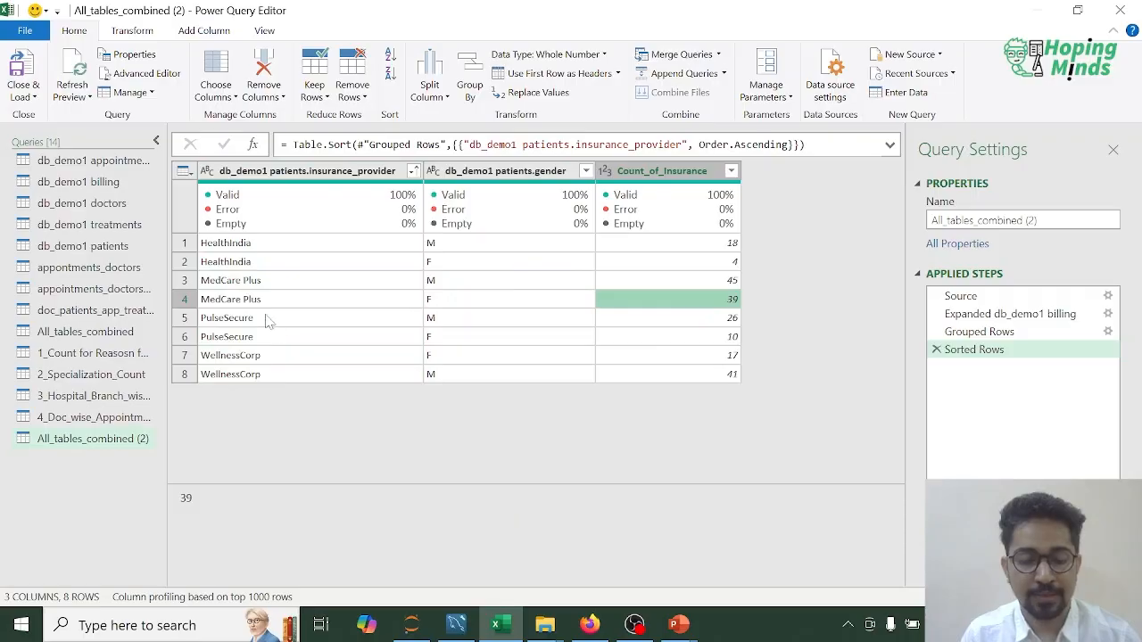
click(268, 319)
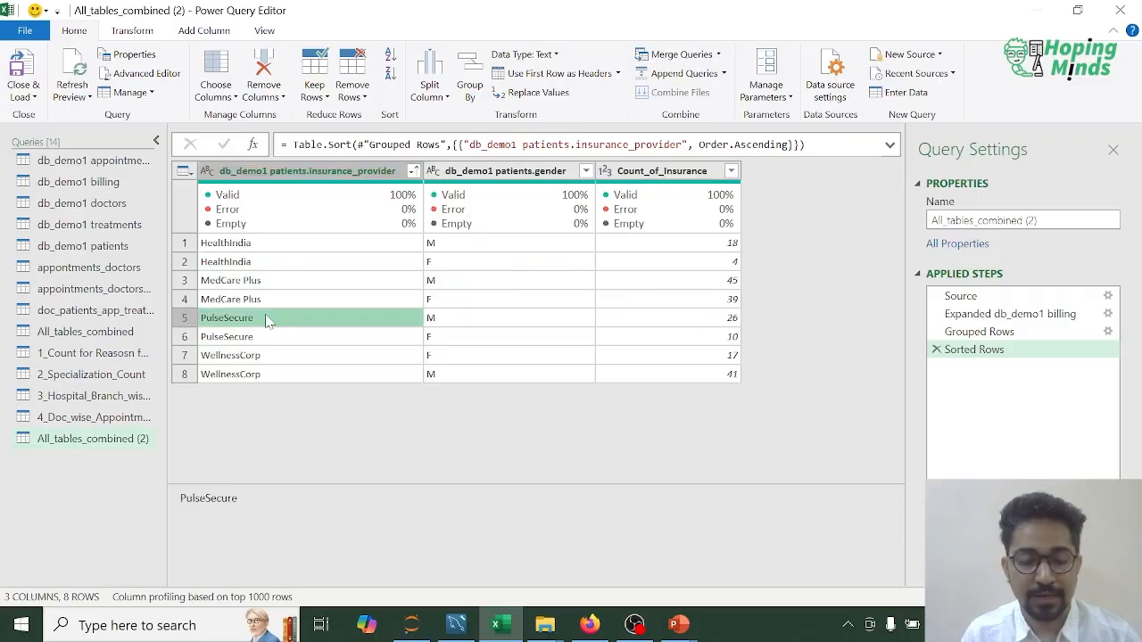
click(460, 317)
click(724, 322)
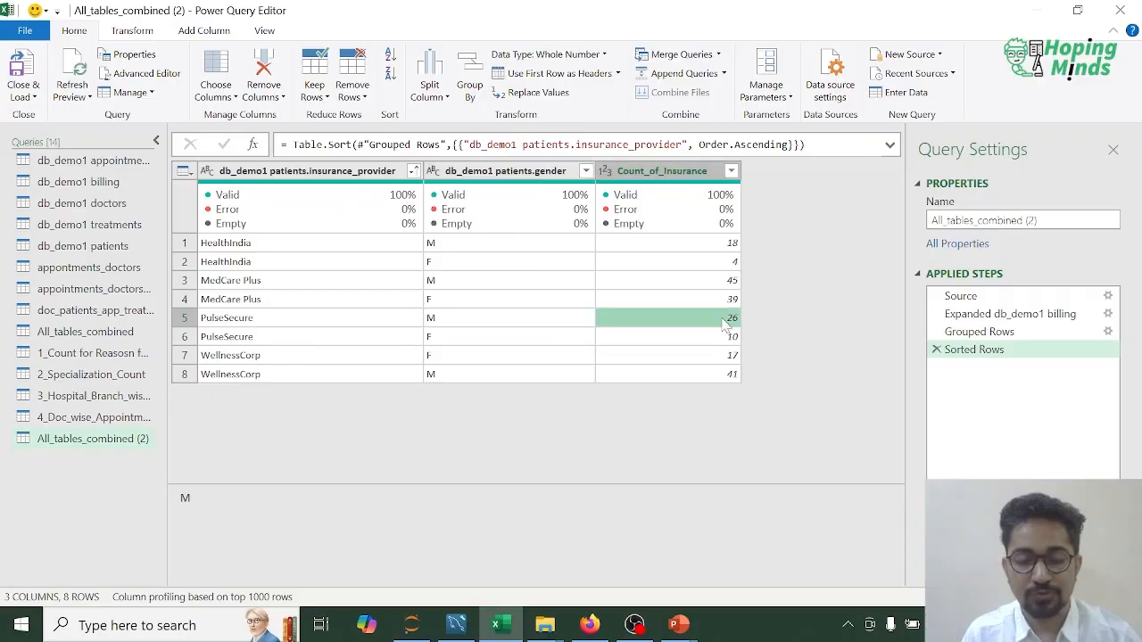
click(260, 360)
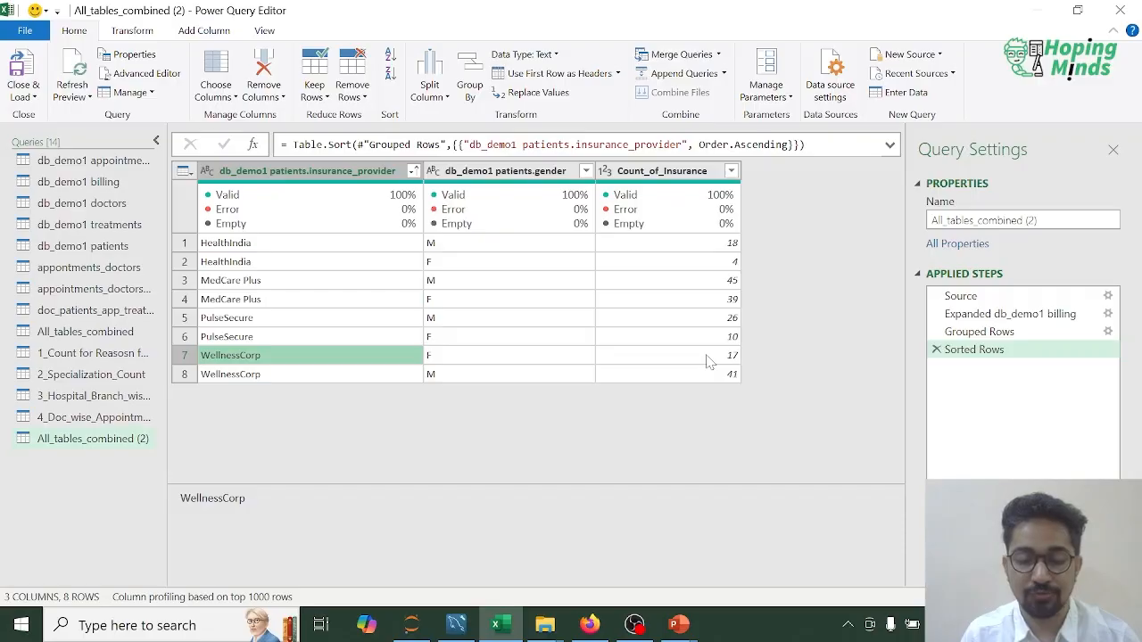
Step: Start renaming the All_tables_combined (2) query, replacing its old name with the prefix 5_
right_click(127, 443)
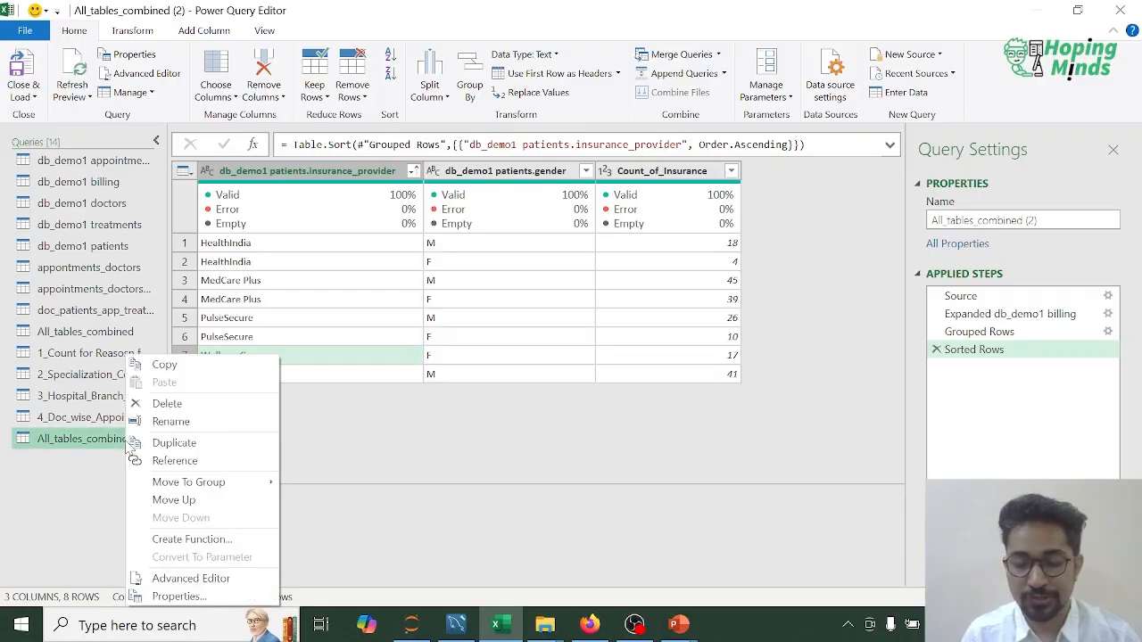
click(171, 421)
key(Home)
text(5_)
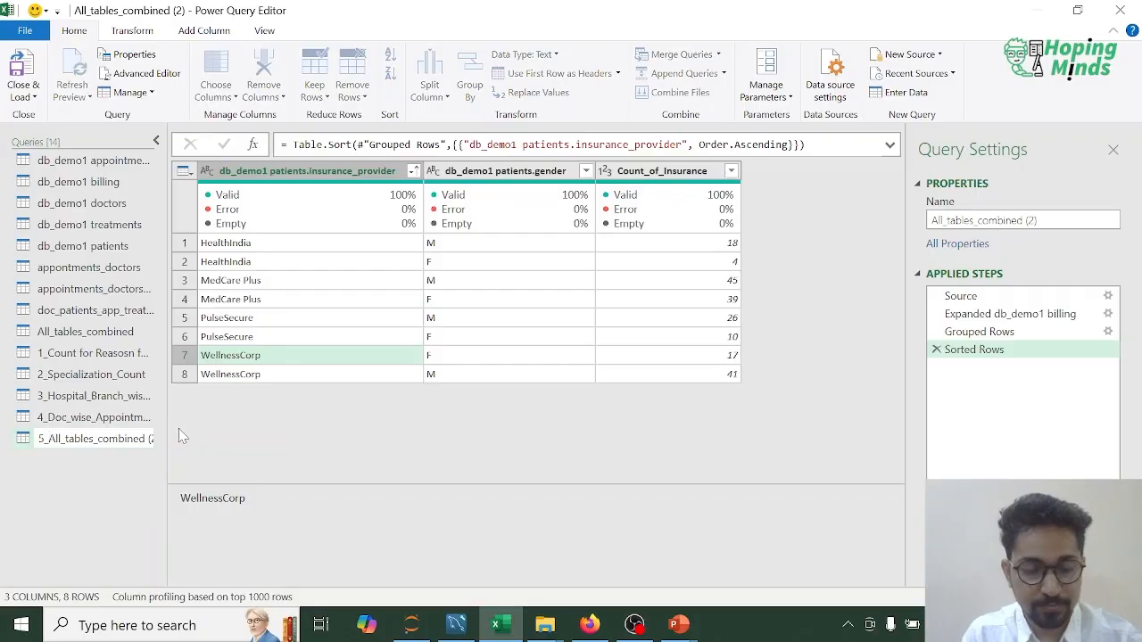
key(shift+End)
key(Delete)
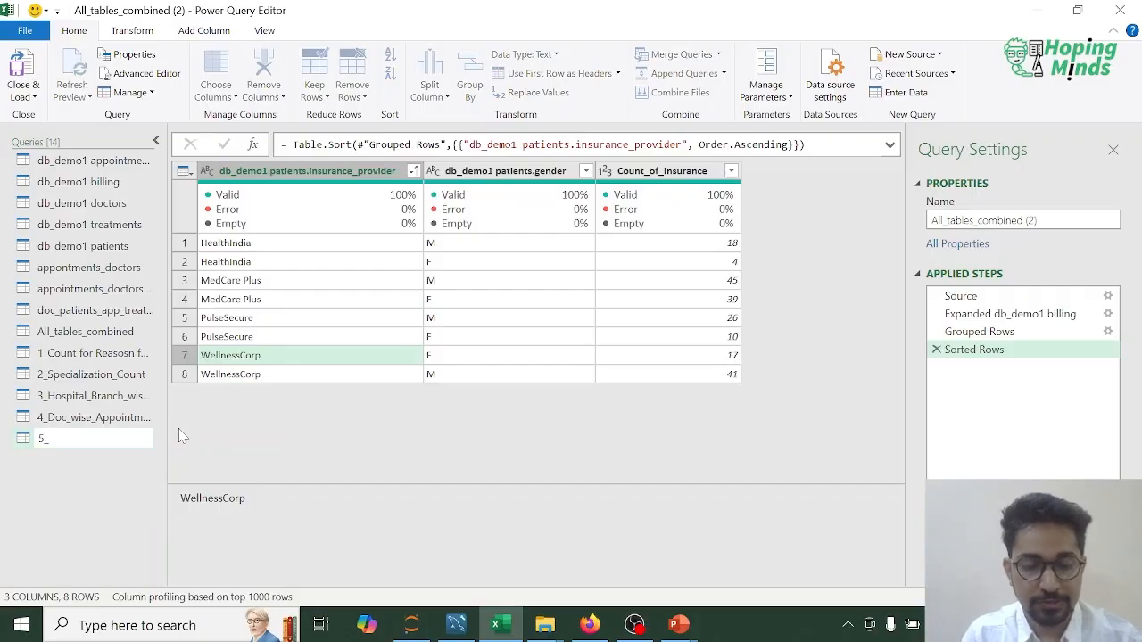
Step: Complete the duplicated query's new name as 5_Insurance_Provider_gender_wise_Count_of_Patietnts_Incured
text(Insur)
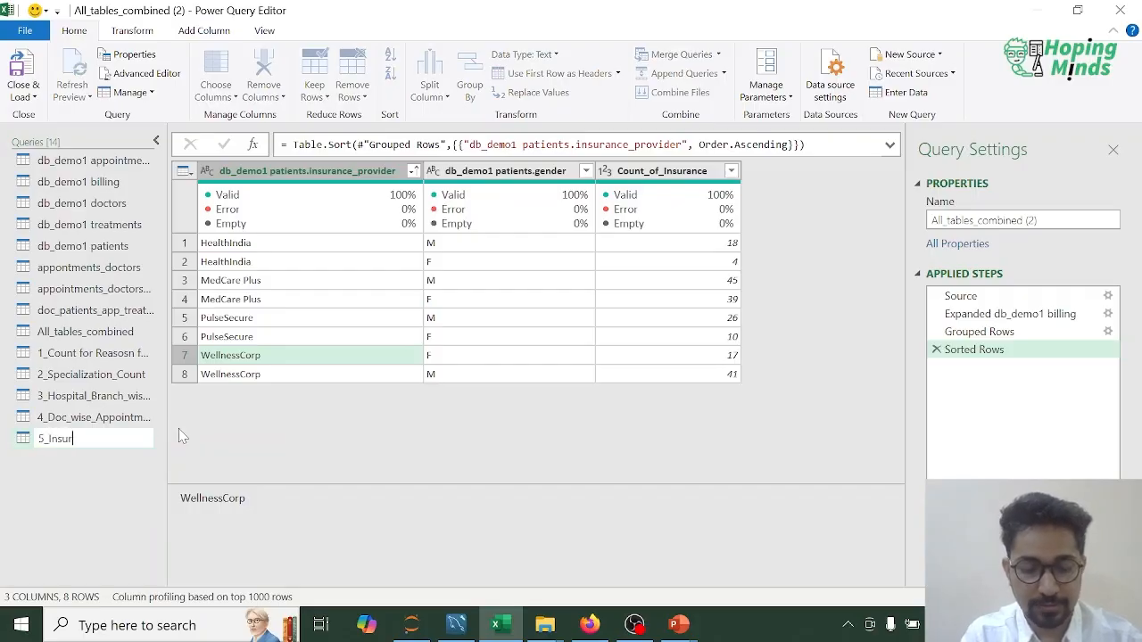
text(ance_)
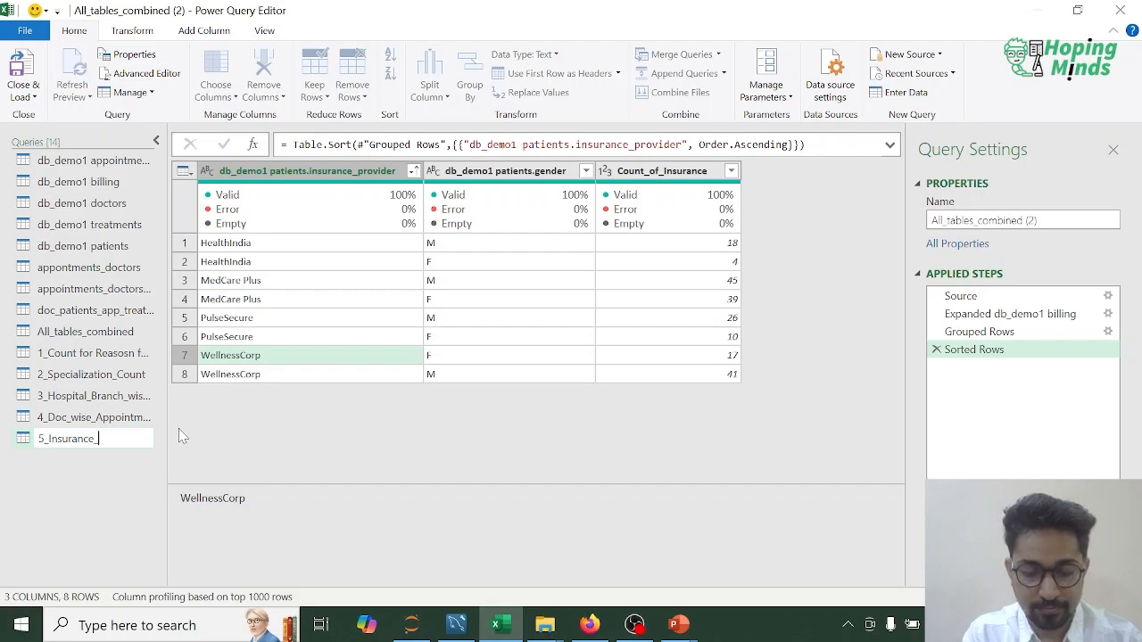
text(Provider)
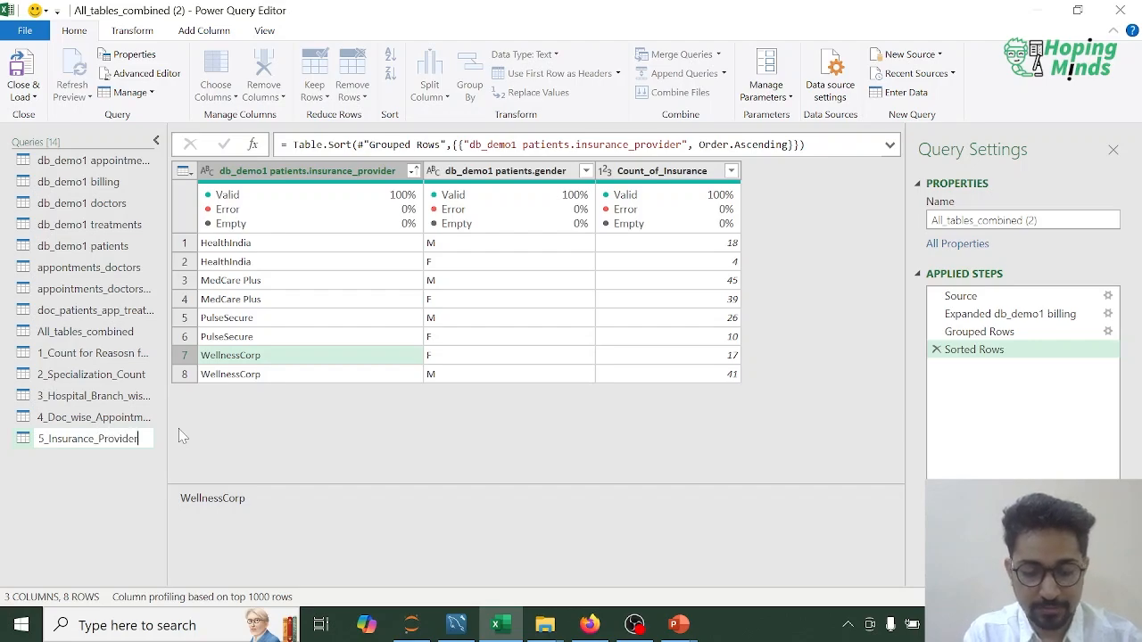
text(_gender_)
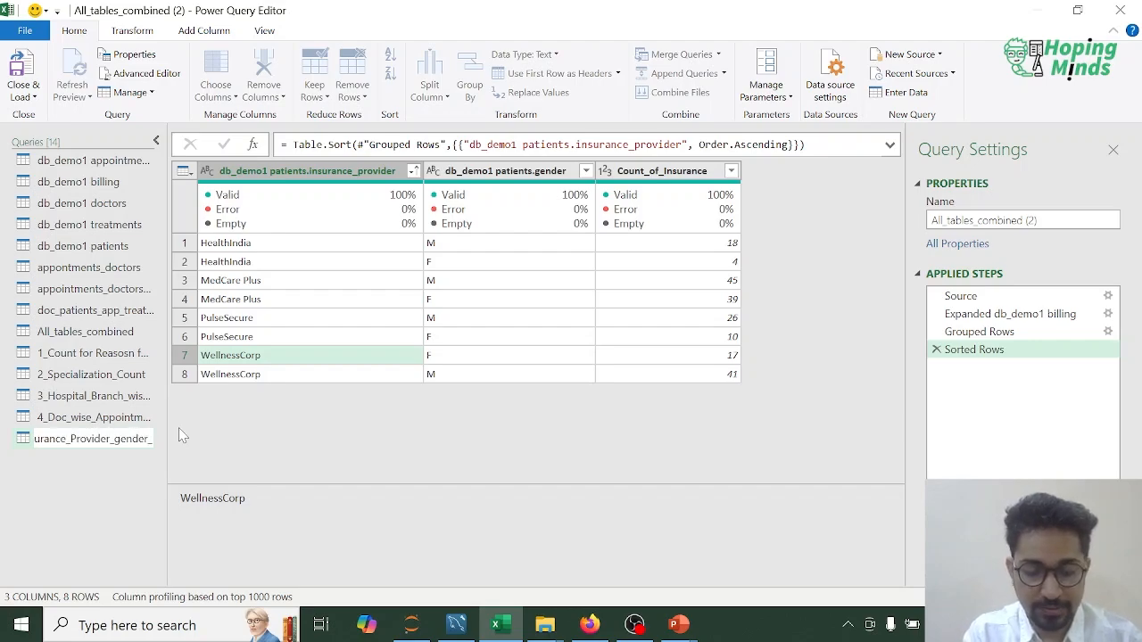
text(wise_Coun)
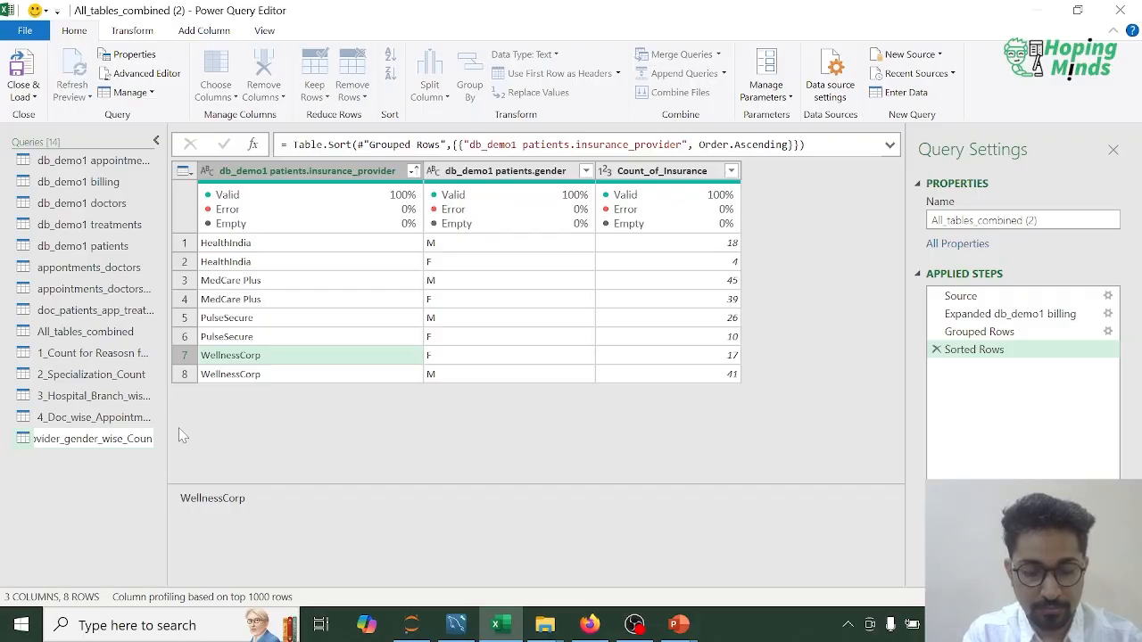
text(t_of_In)
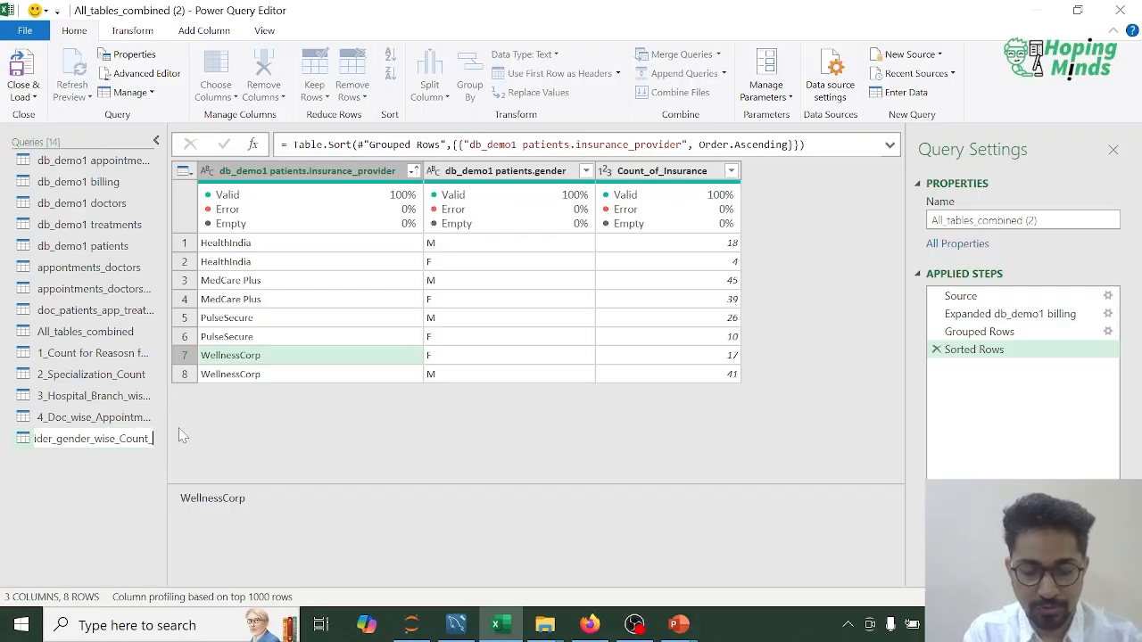
key(BackSpace)
key(BackSpace)
key(BackSpace)
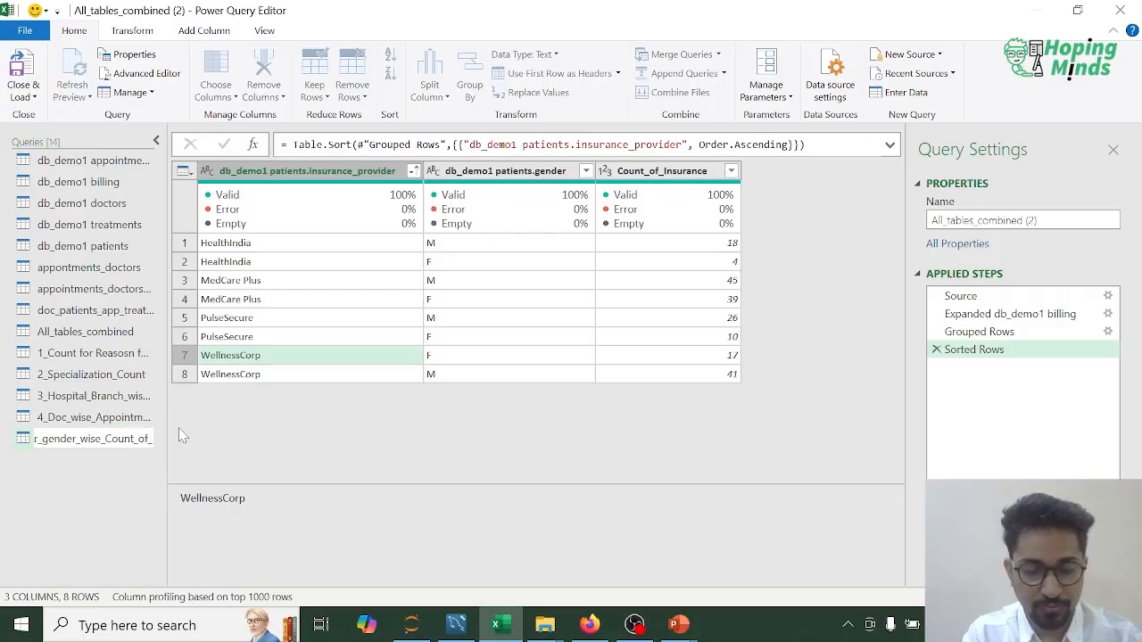
text(Par)
key(BackSpace)
key(BackSpace)
key(BackSpace)
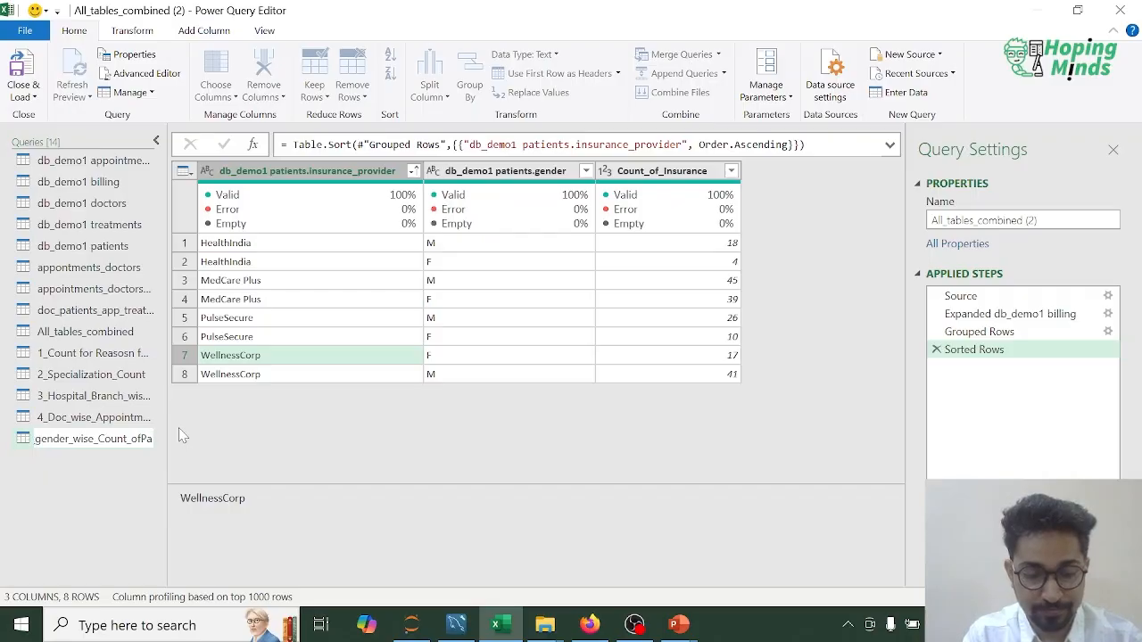
text(_Patietnts_)
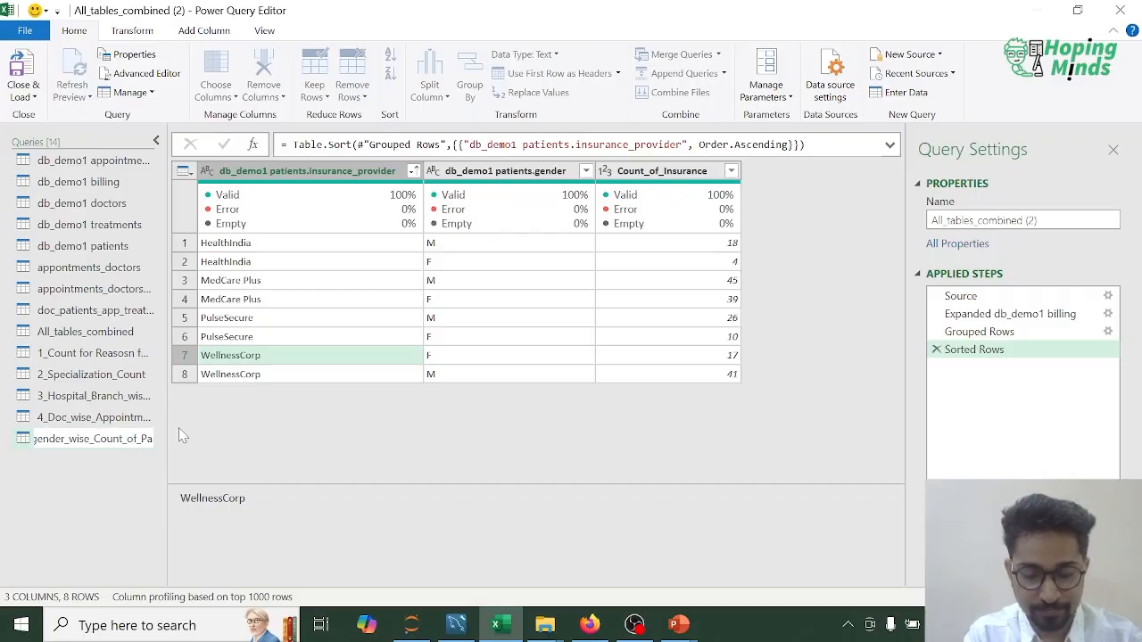
text(Incured)
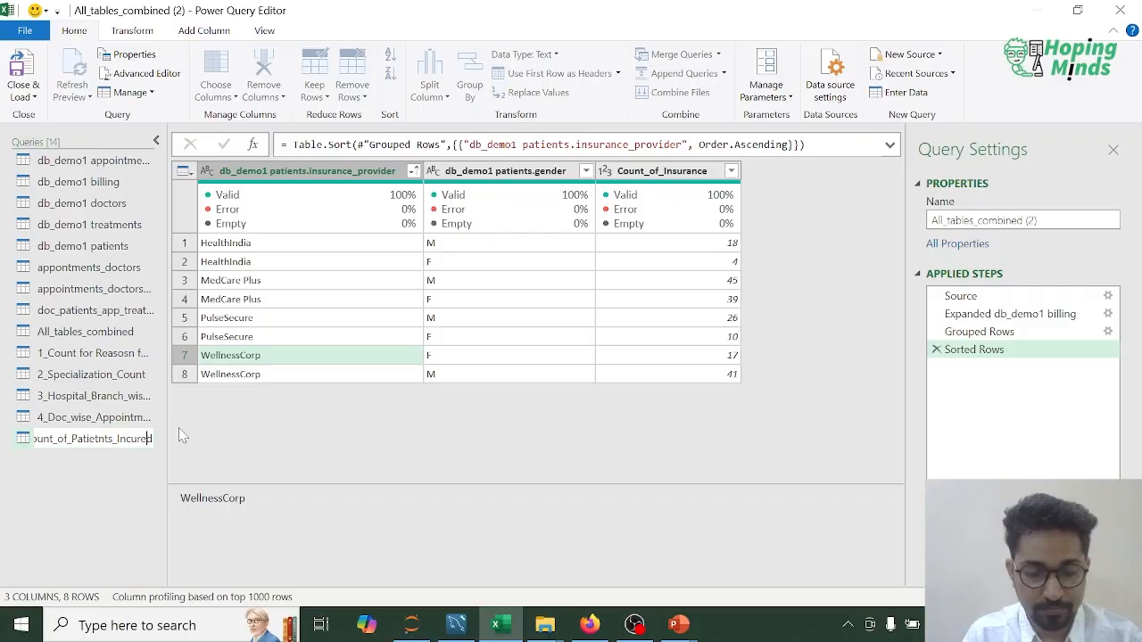
Step: Shorten Insurance_Provider to InsProv in the query name being edited
key(Home)
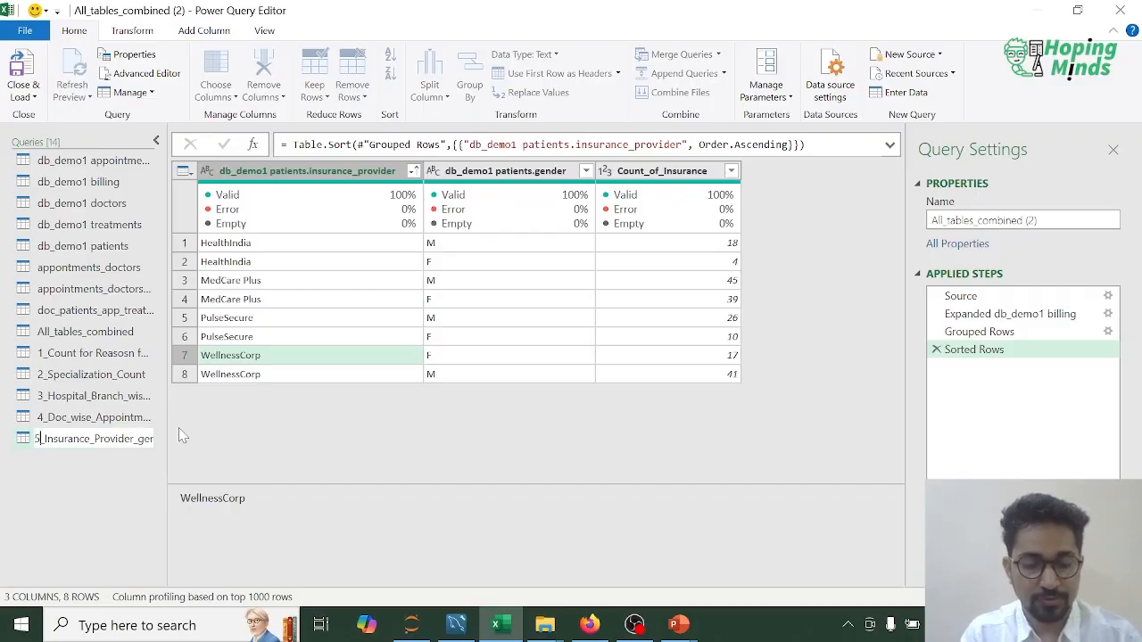
key(Left)
key(Left)
key(Left)
key(Left)
key(Left)
key(Left)
key(Left)
key(Left)
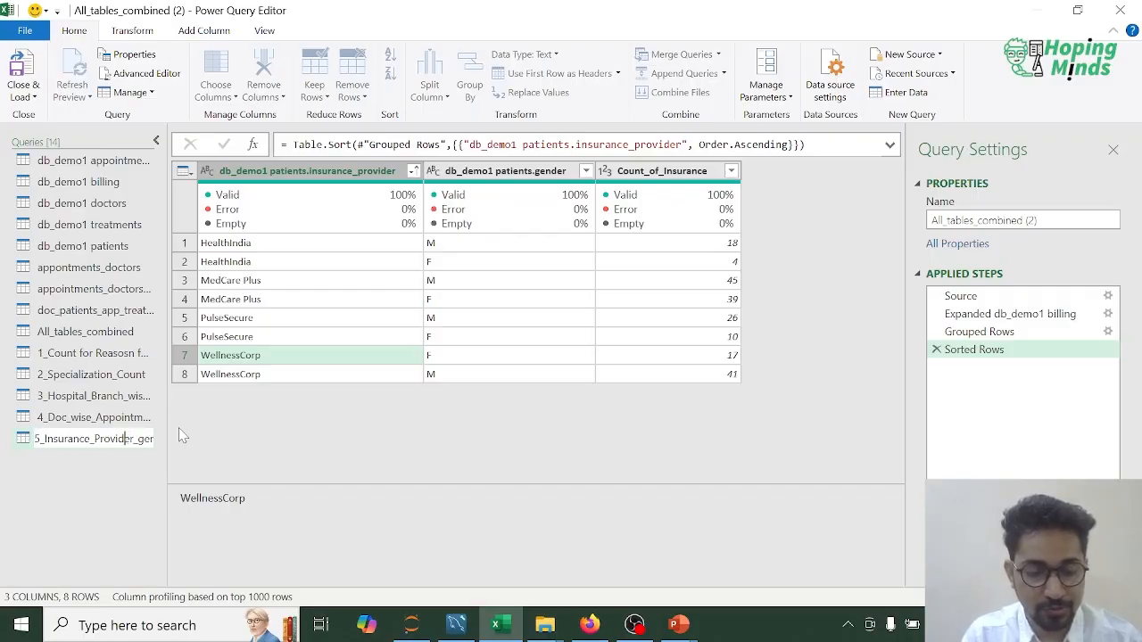
key(shift+Left)
key(shift+Left)
key(shift+Left)
key(shift+Left)
key(shift+Left)
key(shift+Left)
key(shift+Left)
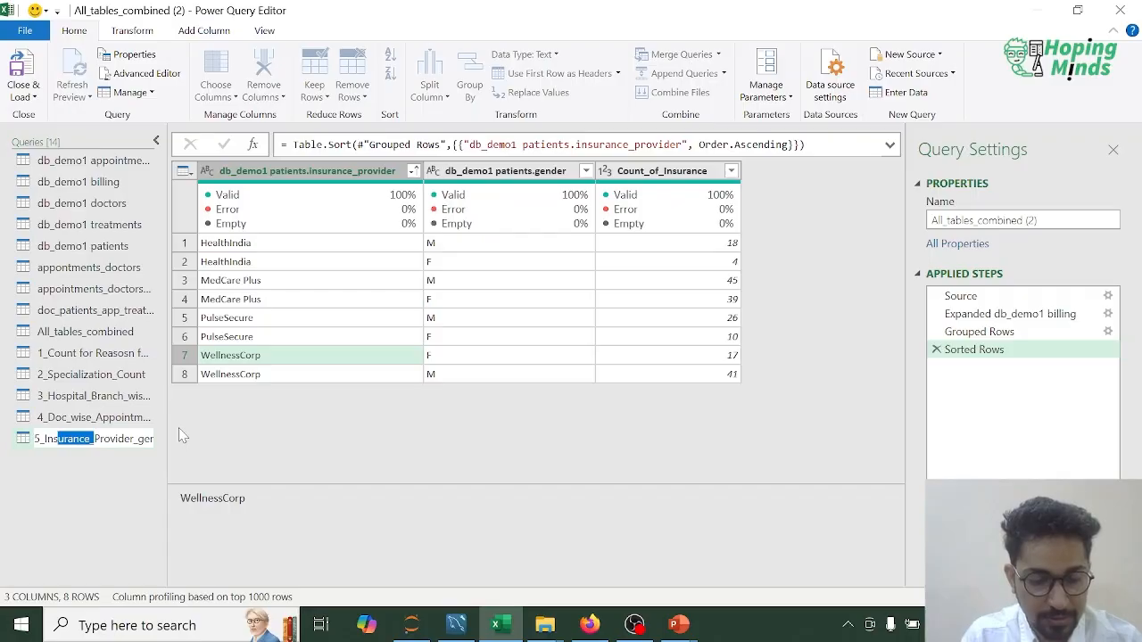
key(BackSpace)
key(Right)
key(Right)
key(Right)
key(Right)
key(shift+Right)
key(shift+Right)
key(shift+Right)
key(shift+Right)
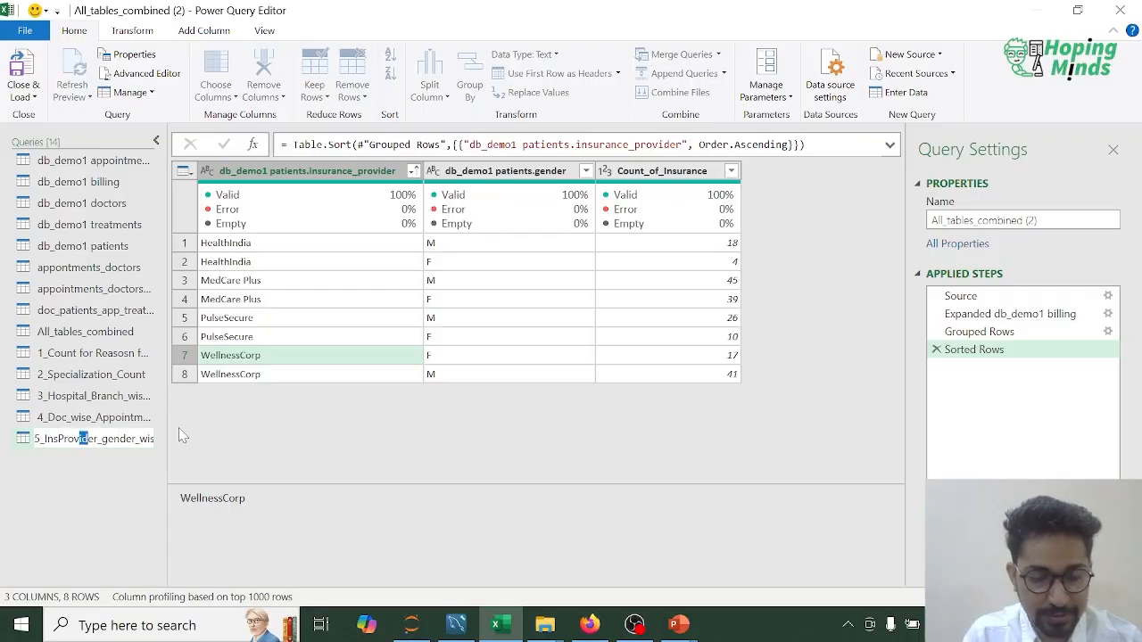
key(BackSpace)
Step: Correct Incured to Insured at the end of the query name and commit the rename as 5_InsProv_gender_wise_Count_of_Patietnts_Insured
key(Right)
key(Right)
key(Right)
key(Right)
key(Right)
key(Right)
key(Right)
key(Right)
key(Right)
key(Right)
key(Right)
key(Right)
key(Right)
key(Right)
key(Right)
key(Right)
key(Right)
key(Right)
key(Right)
key(Right)
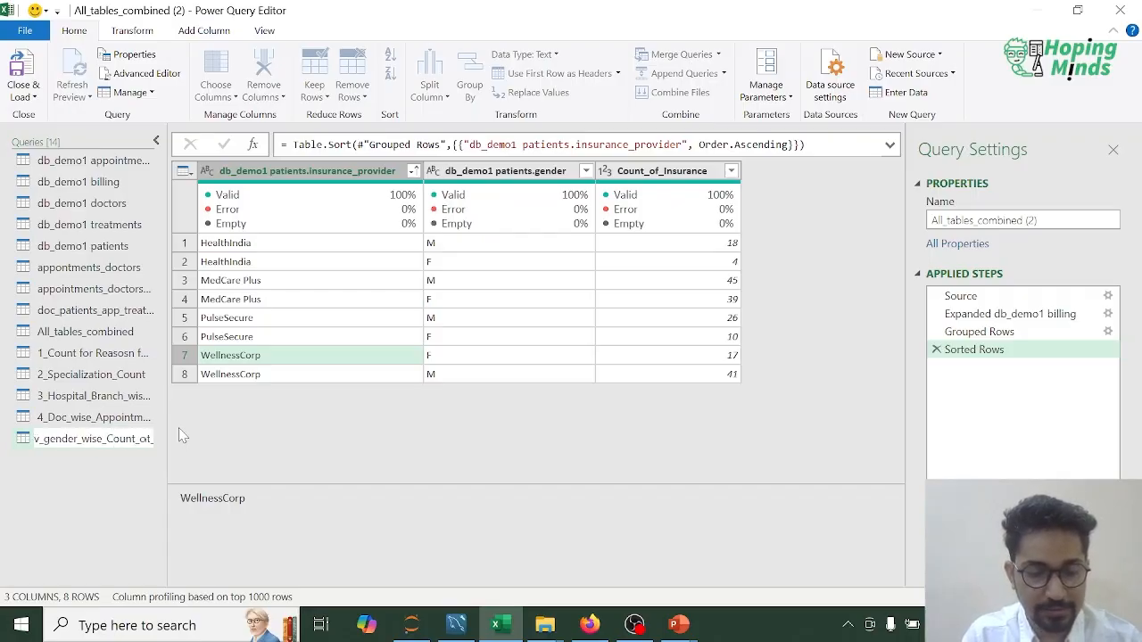
key(Left)
key(Left)
key(Left)
key(Left)
key(Left)
key(Left)
key(Left)
key(Left)
key(Left)
key(Left)
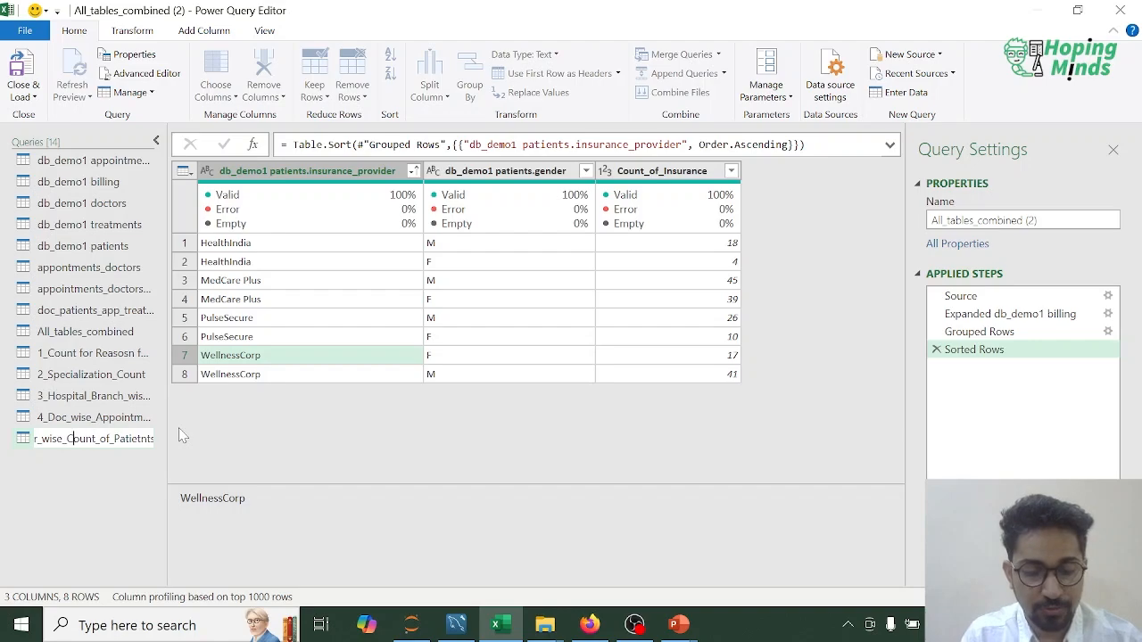
key(BackSpace)
text(C)
key(End)
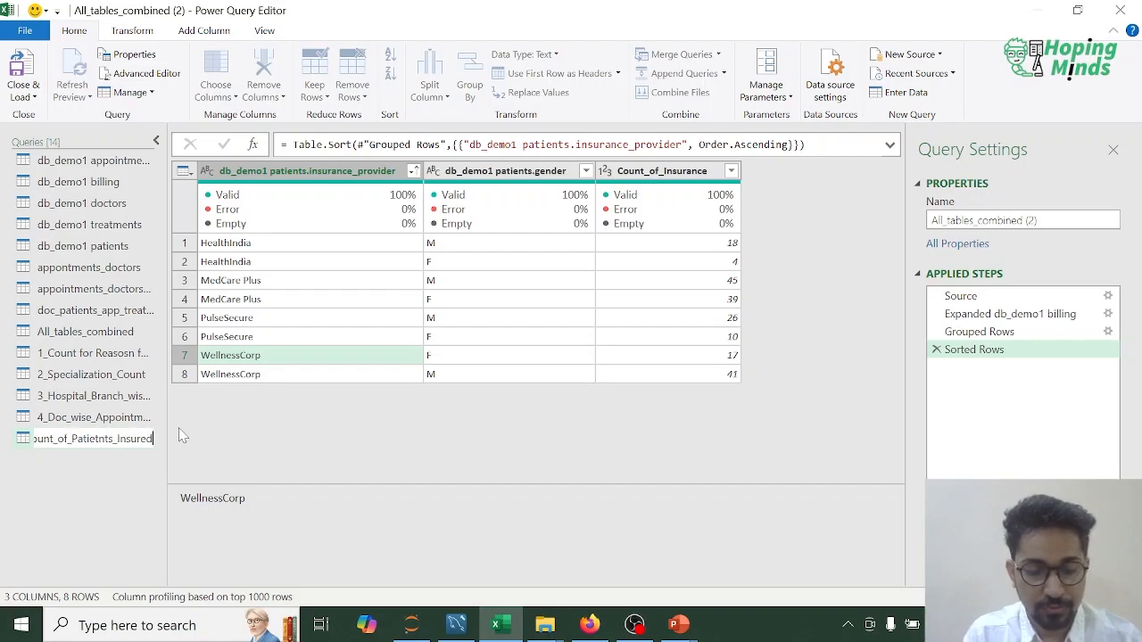
key(Return)
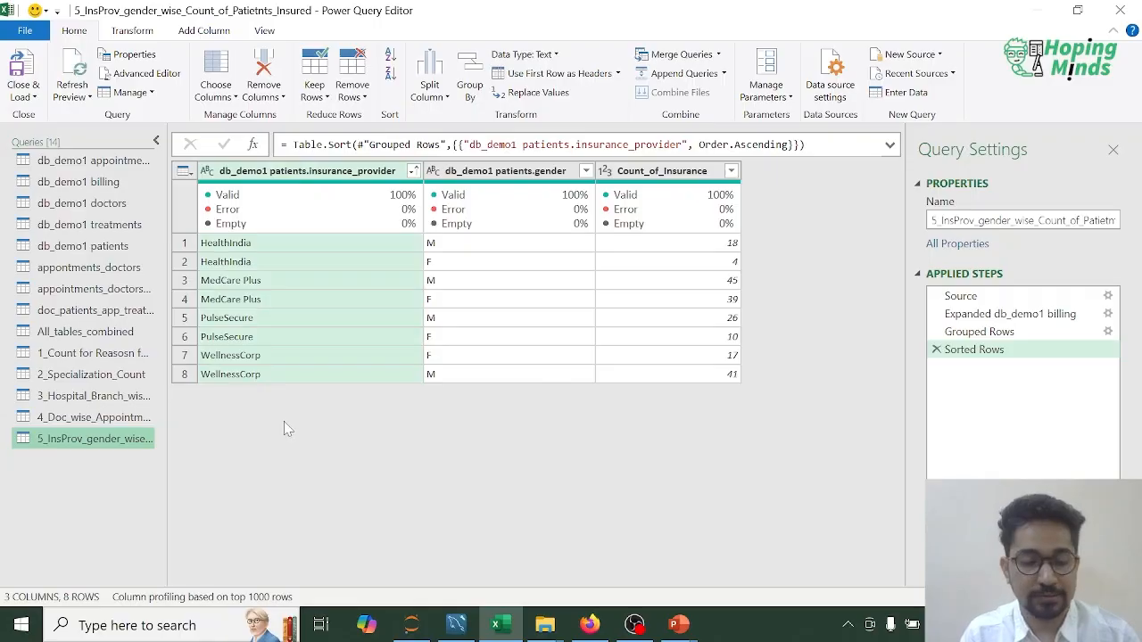
Step: Duplicate the All_tables_combined query
click(102, 333)
right_click(106, 336)
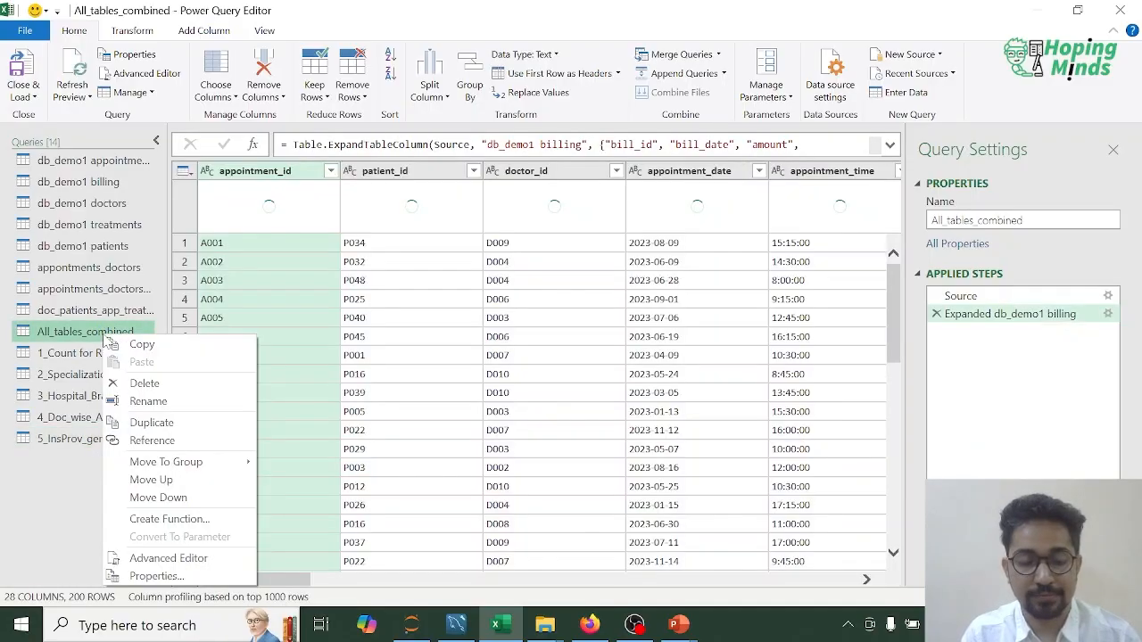
click(151, 423)
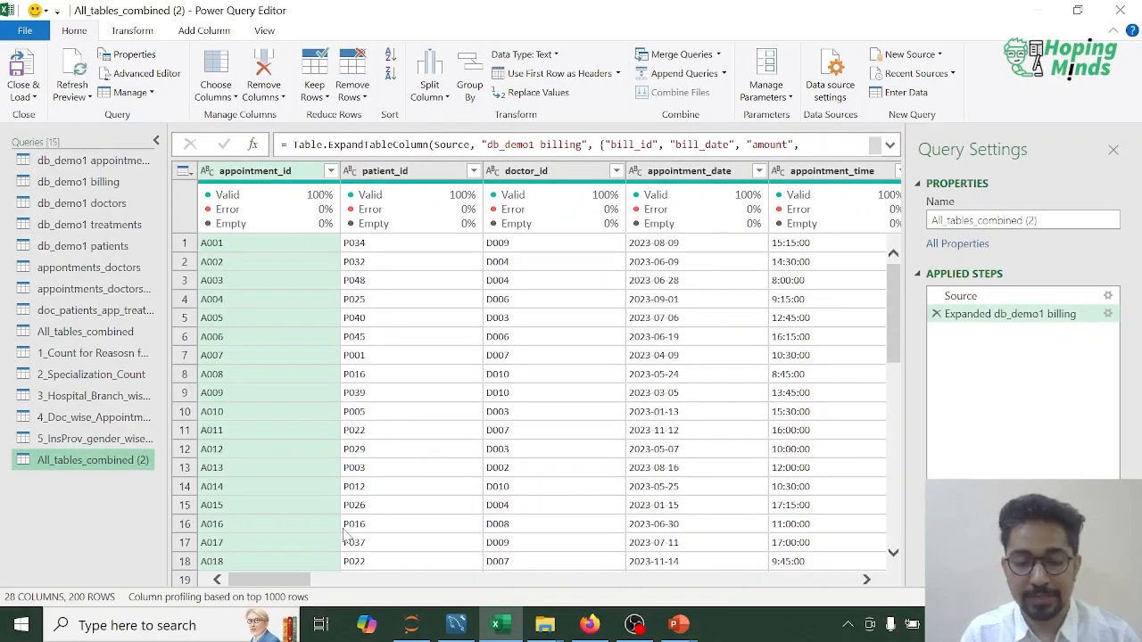
Step: Start a Group By on the db_demo1 treatments.treatment_type column of the duplicated query
drag(284, 580, 836, 581)
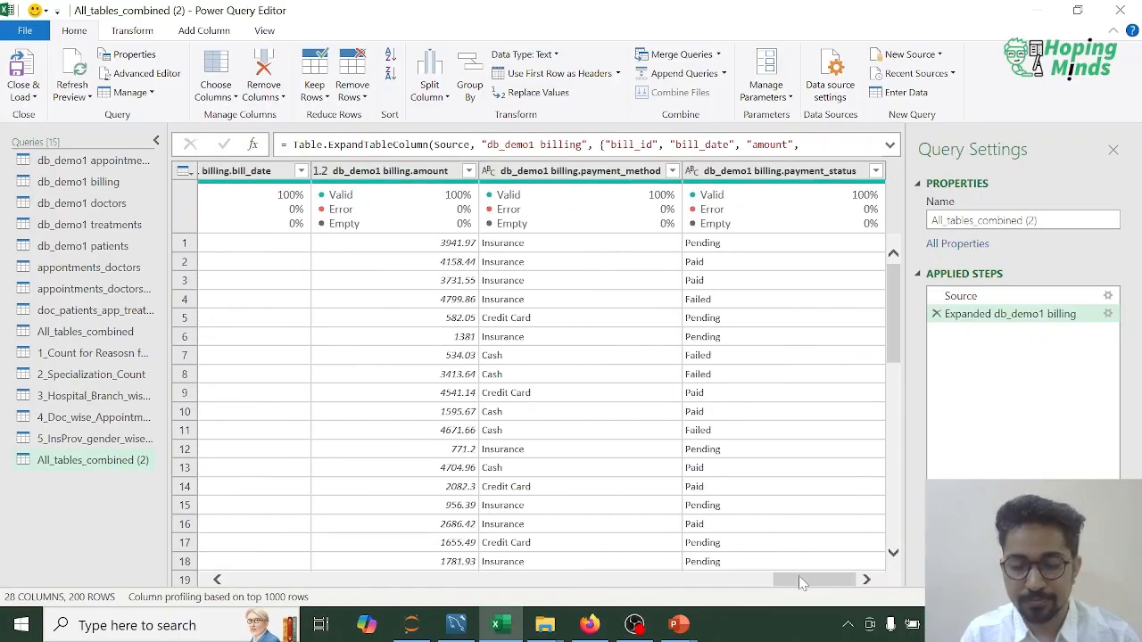
drag(822, 581, 326, 546)
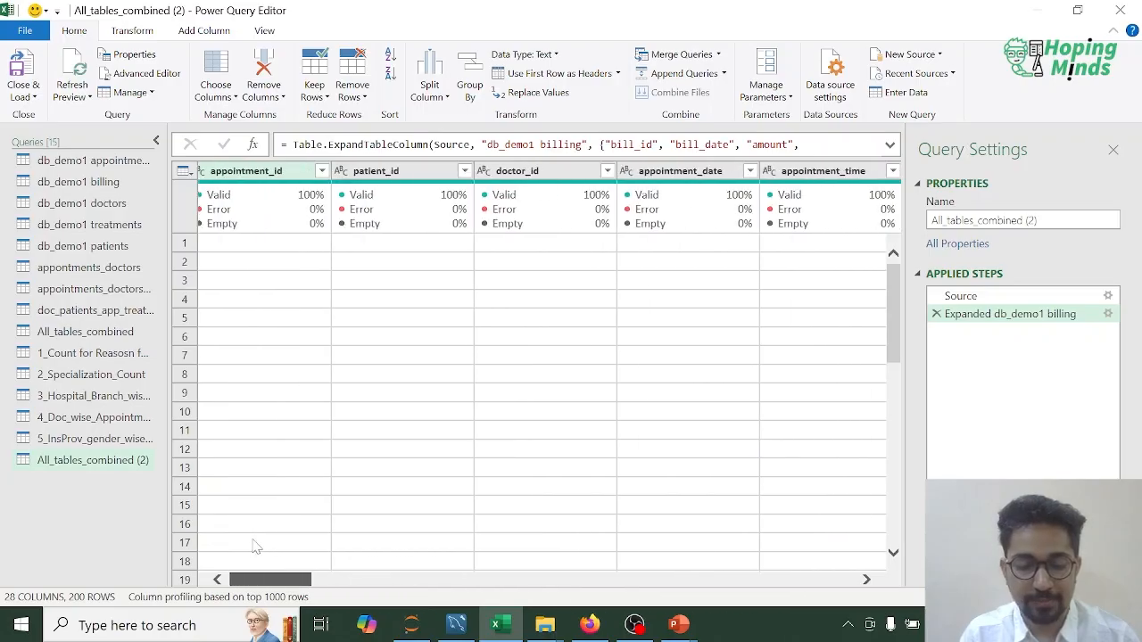
drag(273, 584, 566, 581)
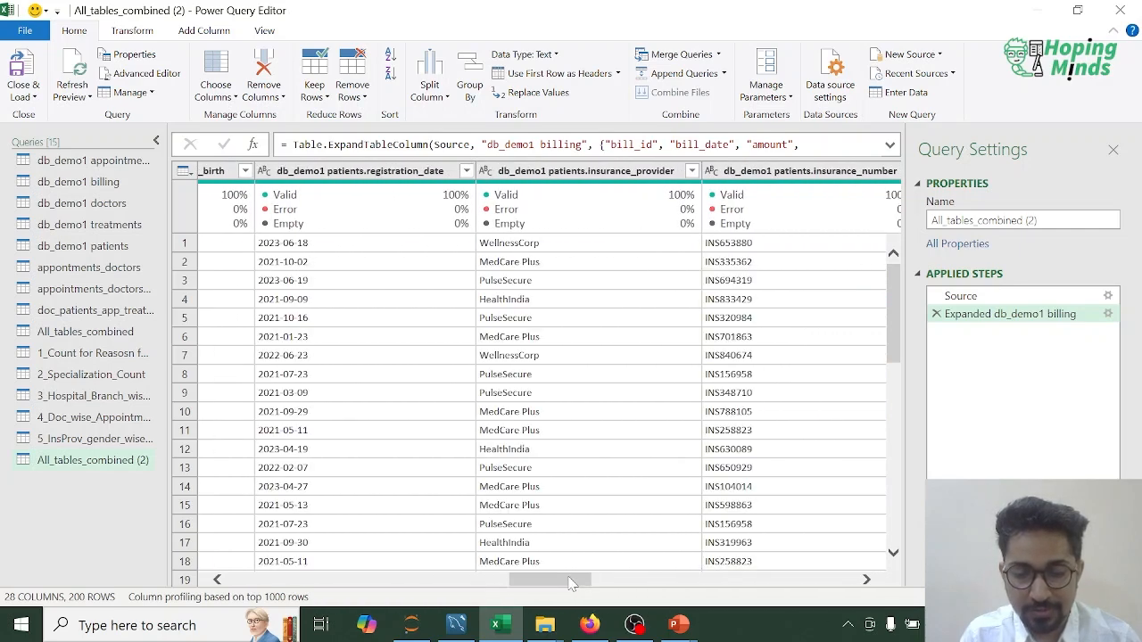
drag(571, 582, 659, 581)
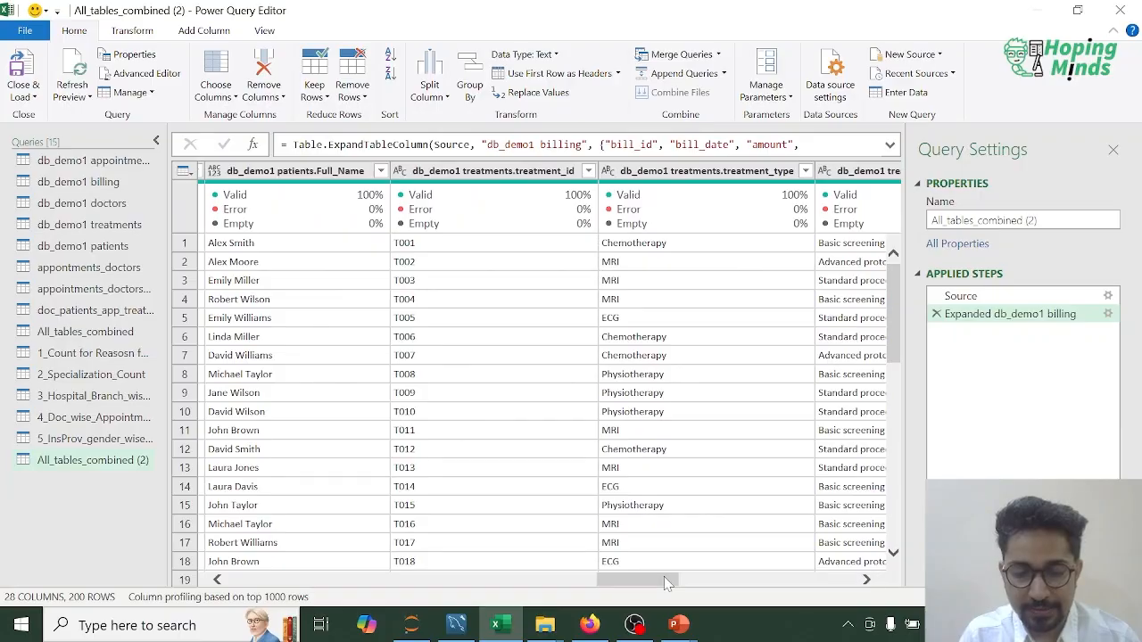
drag(663, 581, 705, 582)
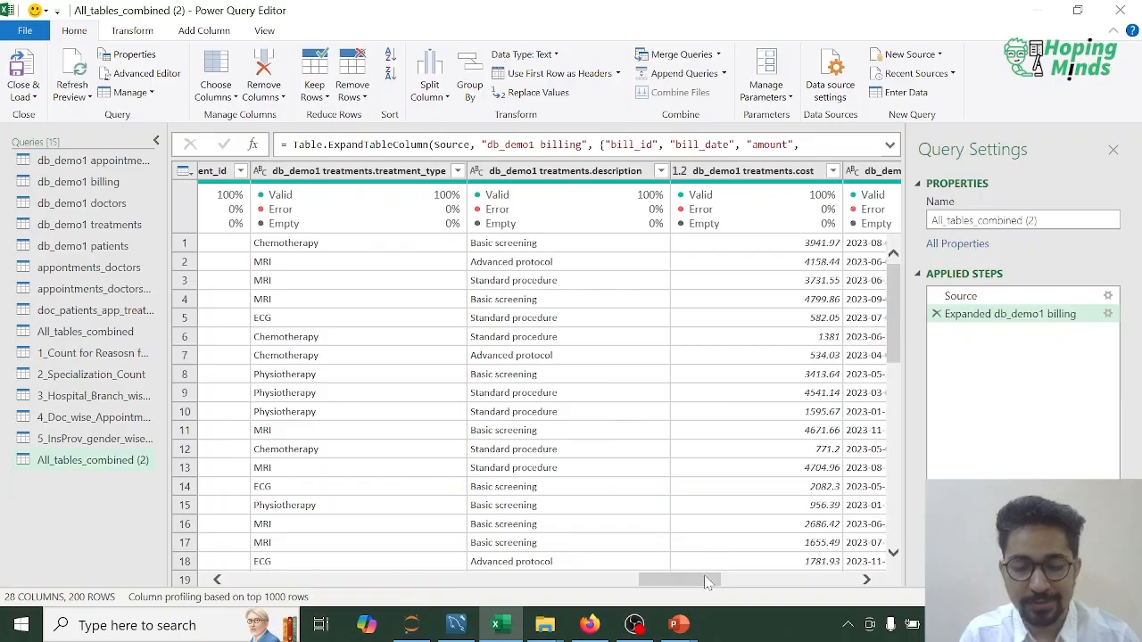
click(392, 174)
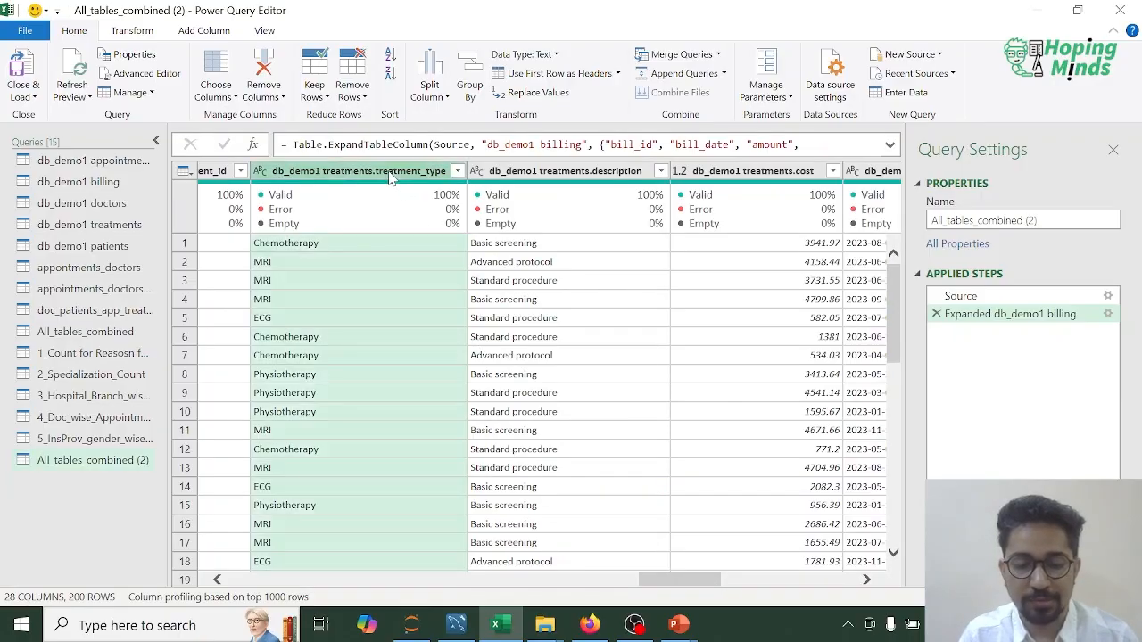
click(470, 92)
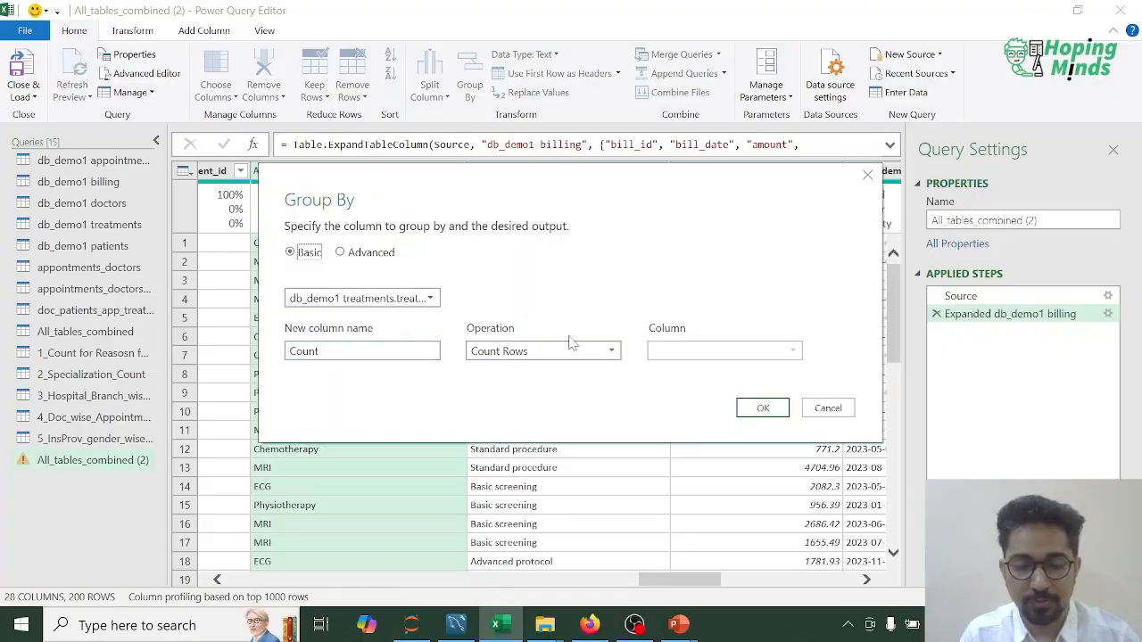
Step: Set the grouping's aggregation to Sum of db_demo1 billing.amount
click(612, 350)
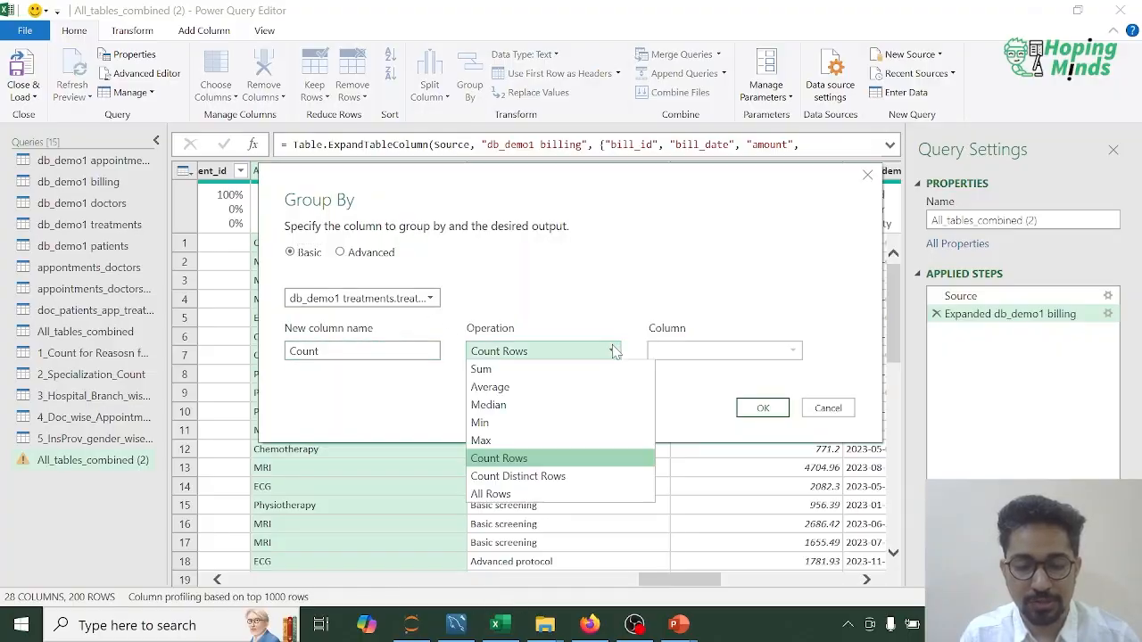
click(524, 370)
click(743, 357)
scroll(741, 482, down, 3)
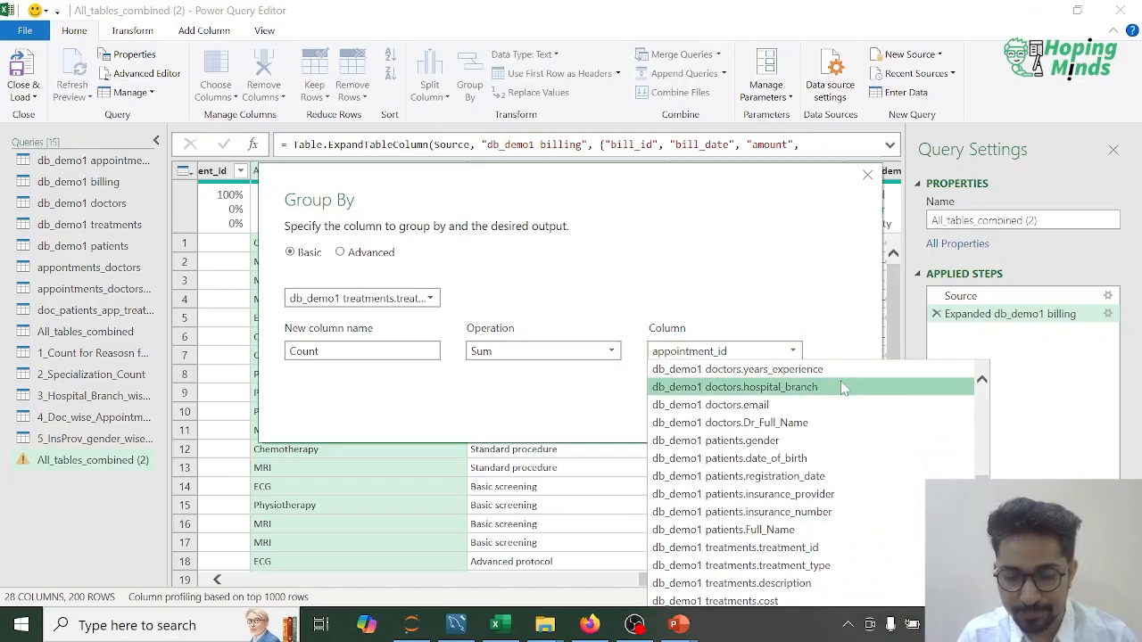
click(678, 178)
drag(678, 178, 663, 43)
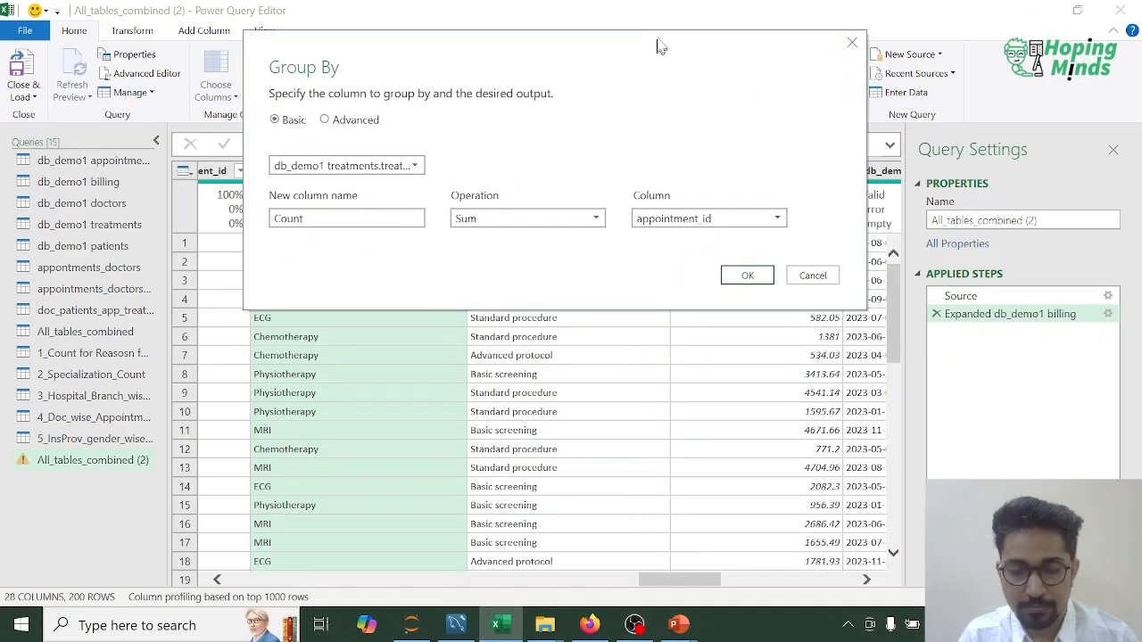
click(779, 217)
scroll(816, 459, down, 5)
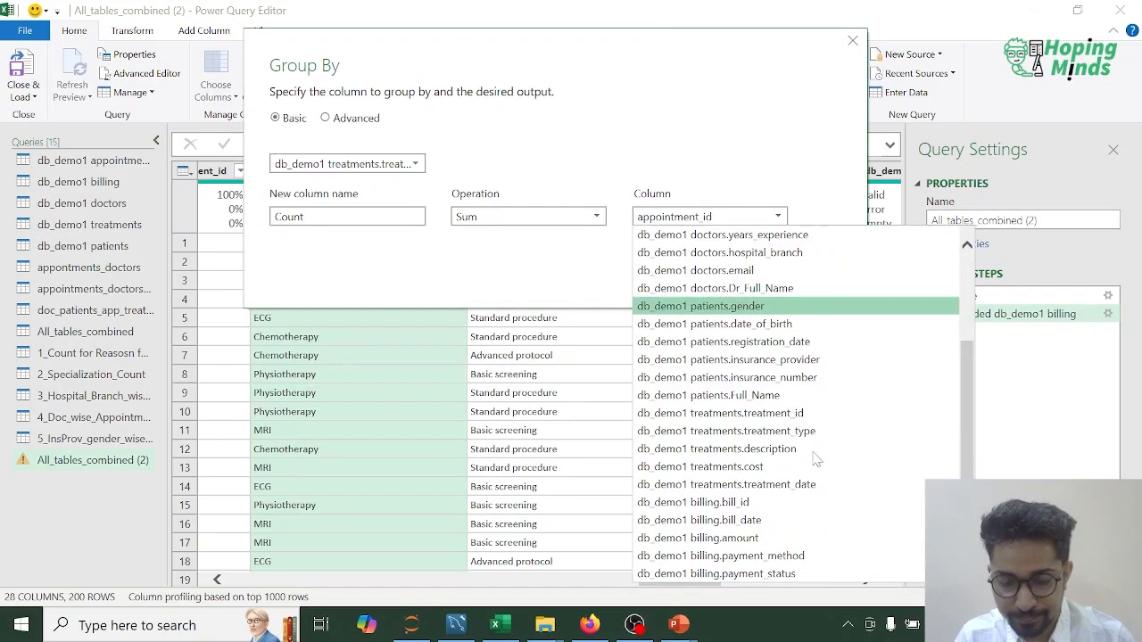
click(731, 539)
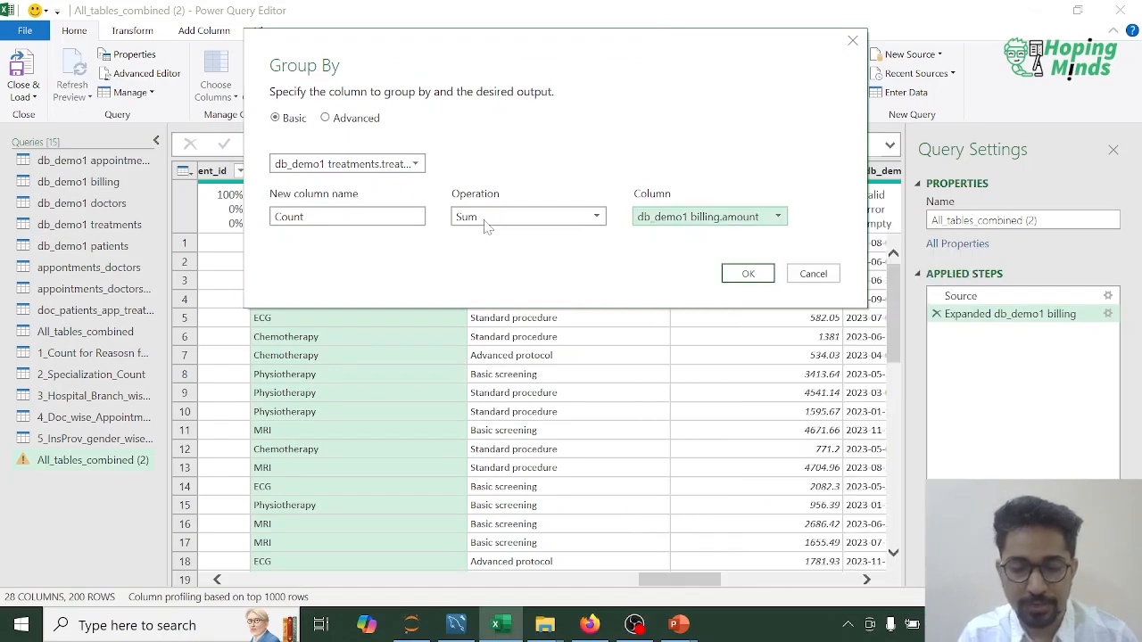
Step: Name the grouping's new aggregate column Sum_Billing_Amount
double_click(348, 216)
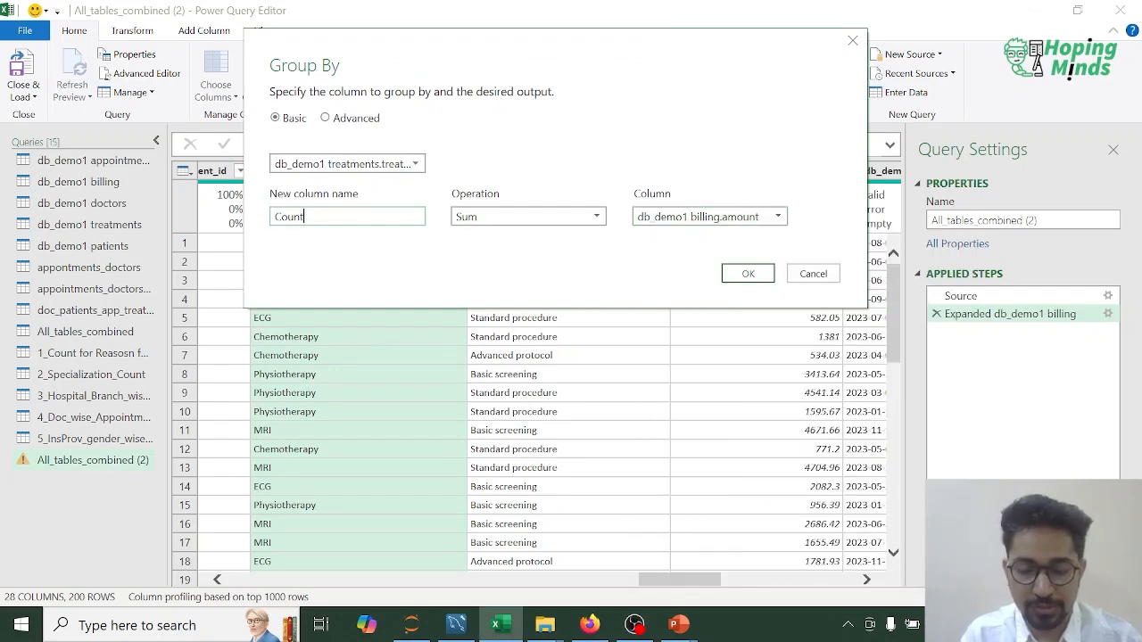
text(S)
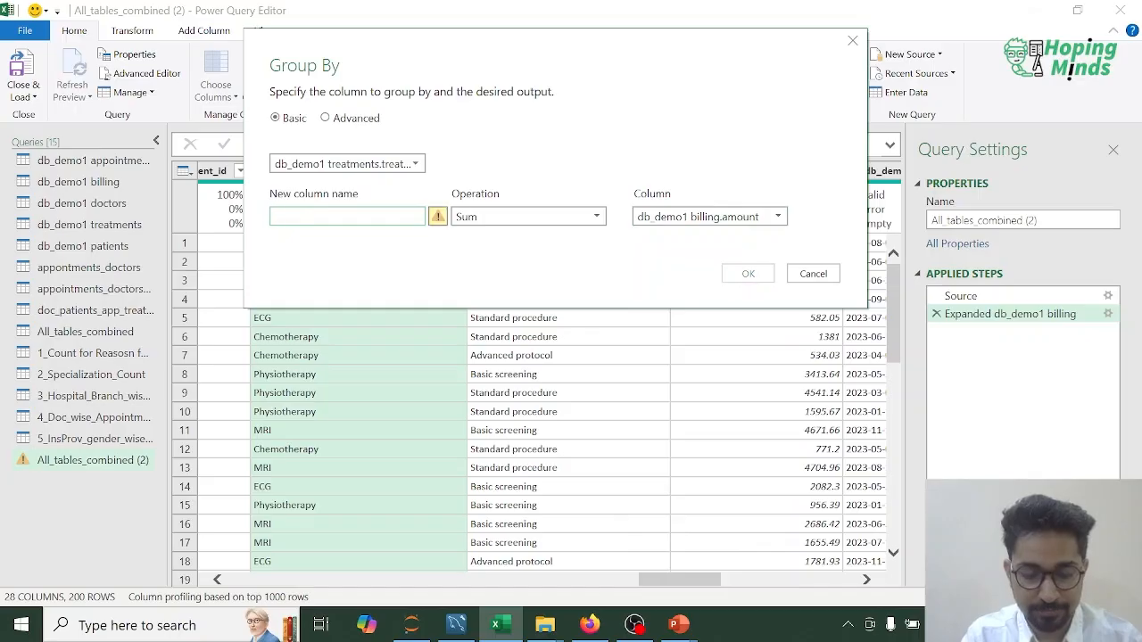
text(Sum_Billing_Amount)
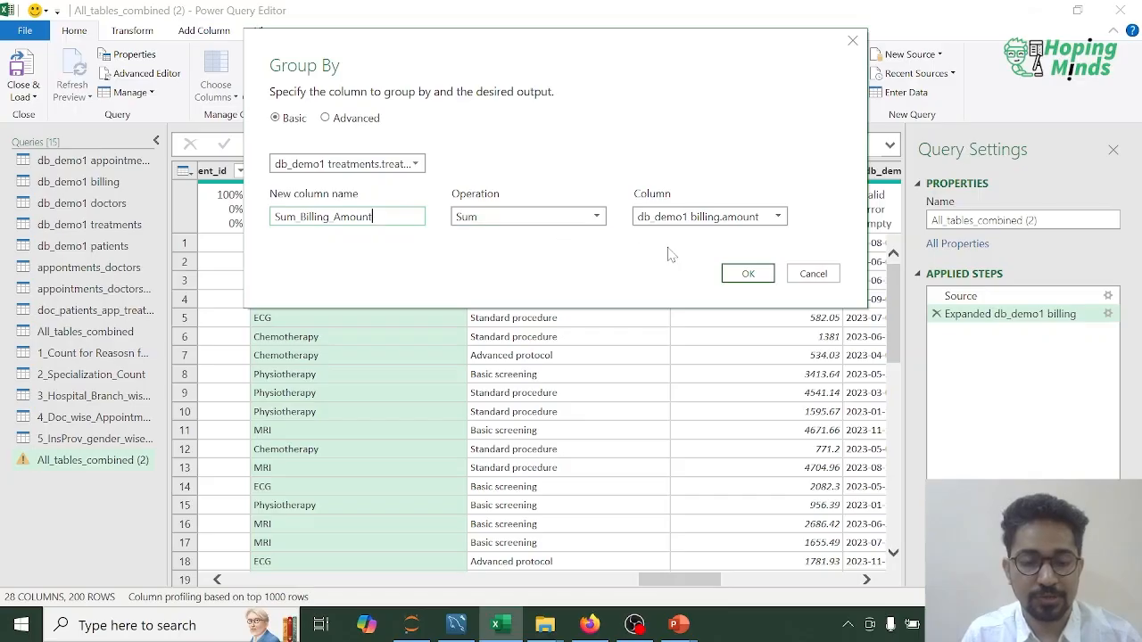
Step: Apply the treatment-type grouping and rename its db_demo1 treatments.treatment_type column to Treatment_type
click(747, 273)
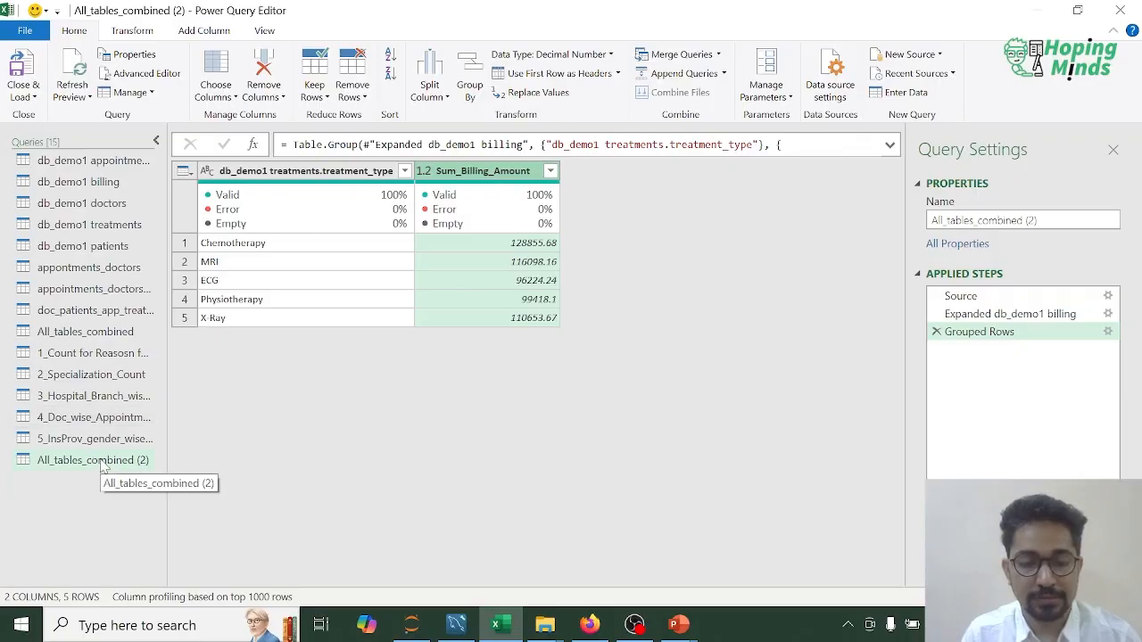
click(292, 177)
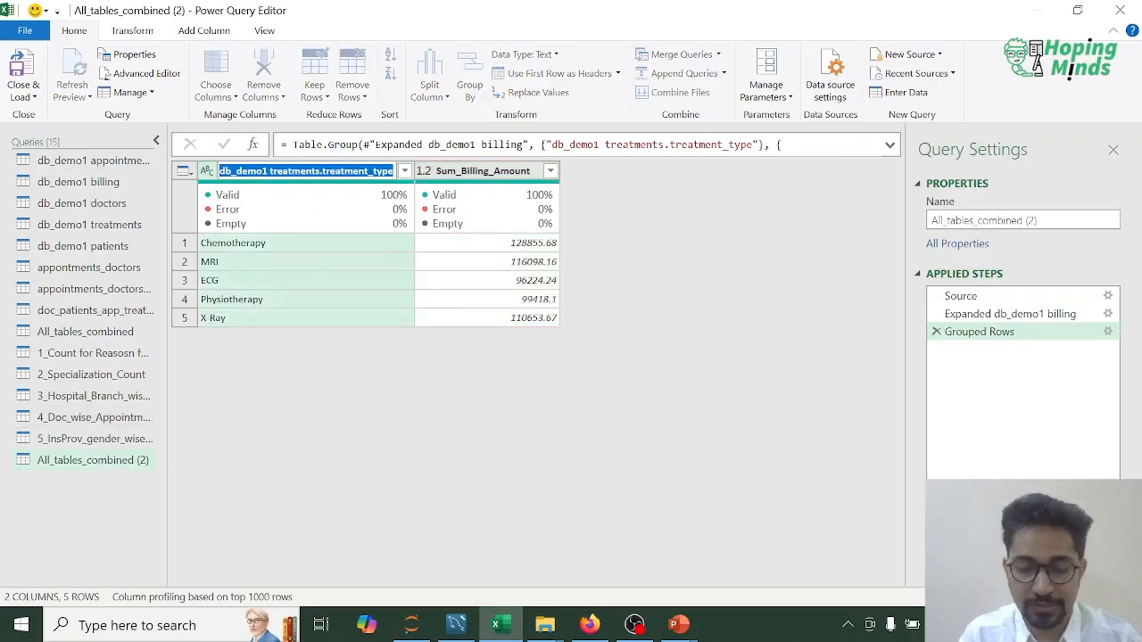
key(Delete)
key(Delete)
key(Delete)
key(Delete)
key(Delete)
key(Delete)
key(Delete)
key(Delete)
key(Delete)
key(Delete)
key(Delete)
key(Delete)
key(Delete)
key(Delete)
key(Delete)
key(Delete)
key(Delete)
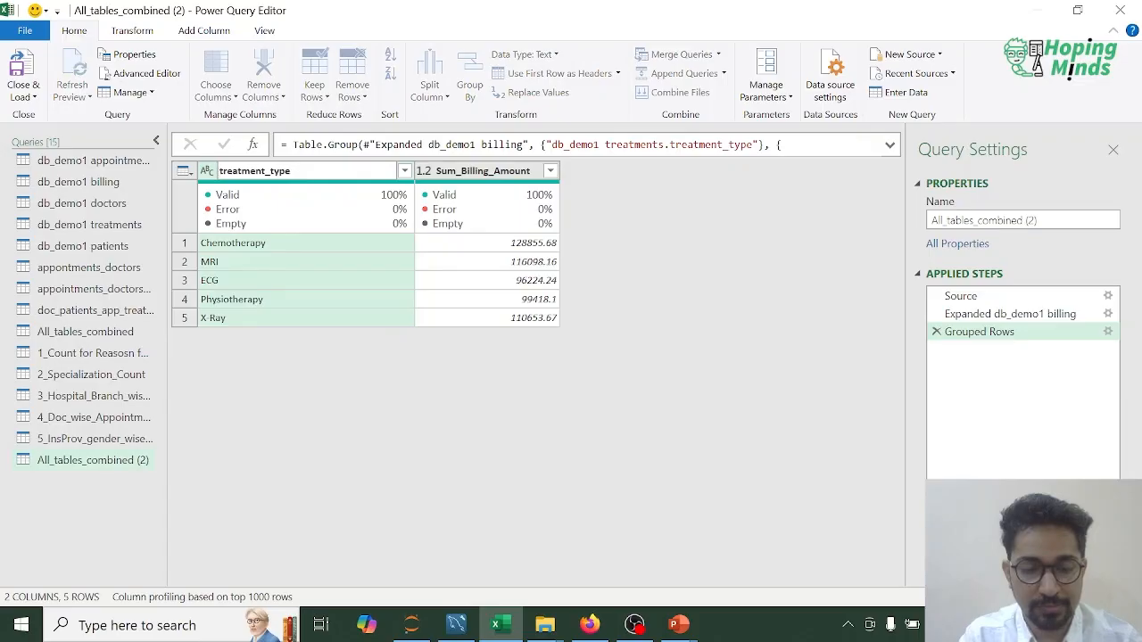
text(T)
key(Return)
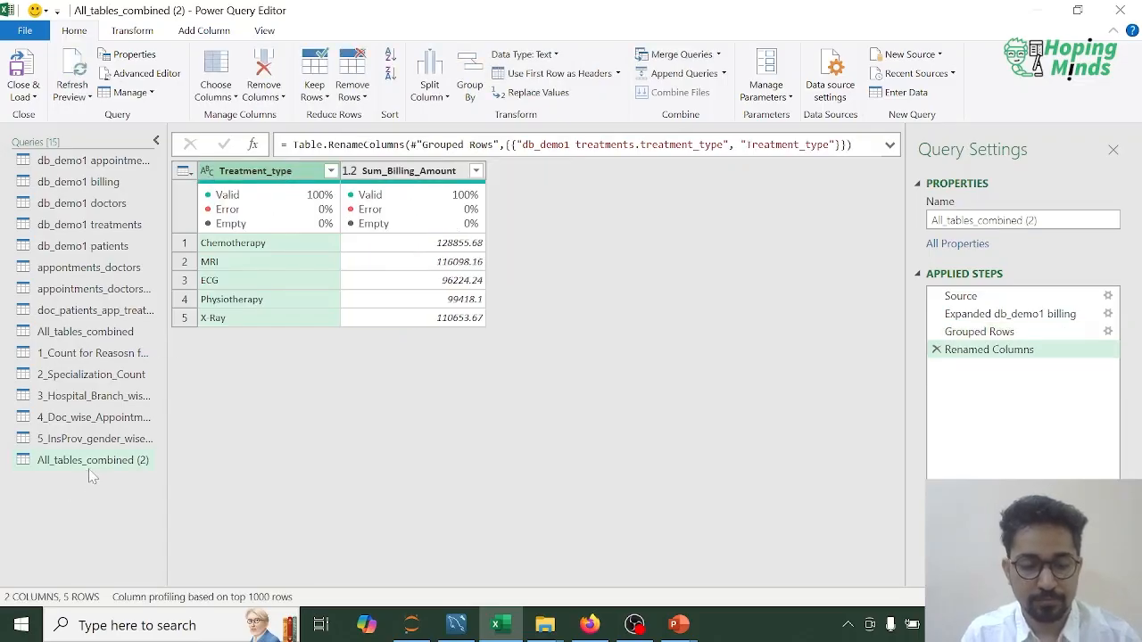
Step: Rename the grouped query All_tables_combined (2) as 6_Treatment_Type_wise_Billiing_Amount
right_click(105, 463)
click(214, 452)
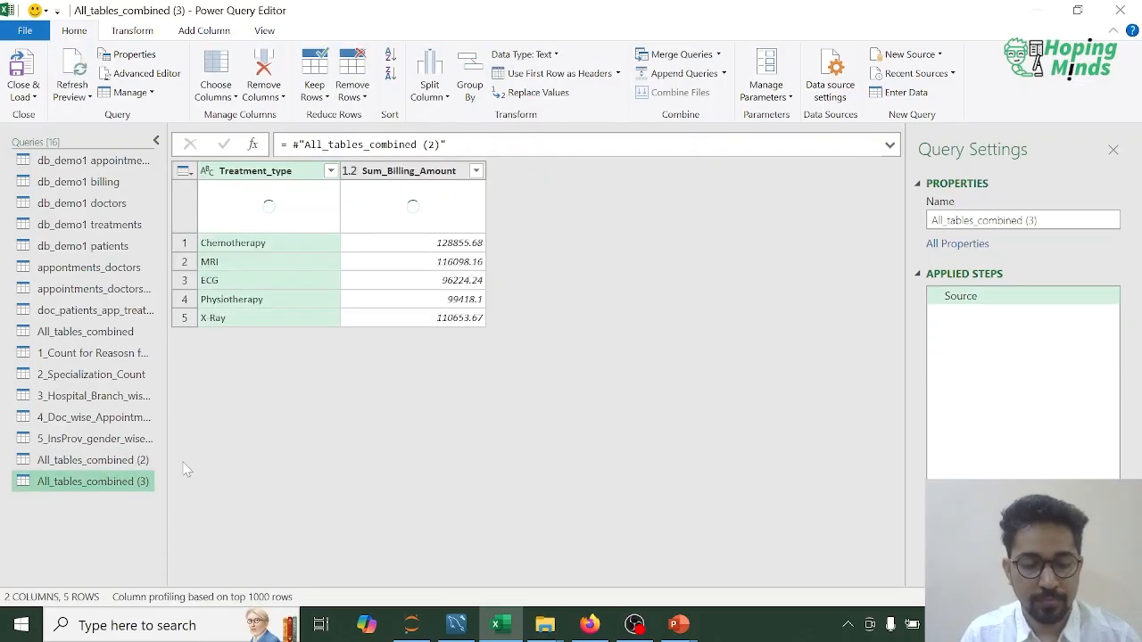
click(115, 459)
right_click(119, 460)
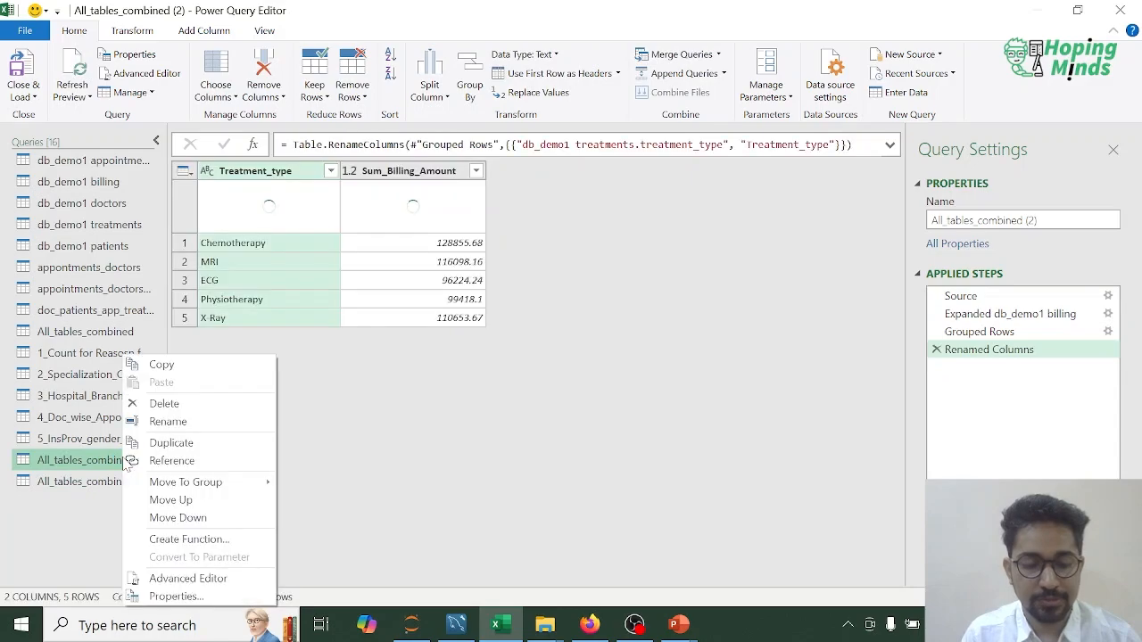
click(188, 423)
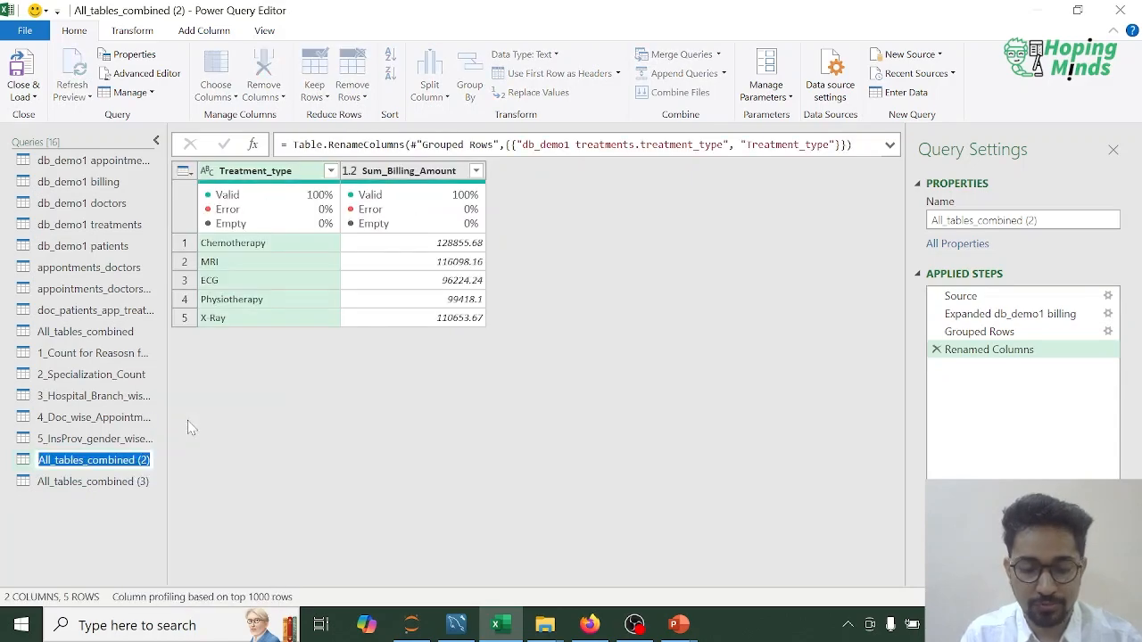
text(6_Treat)
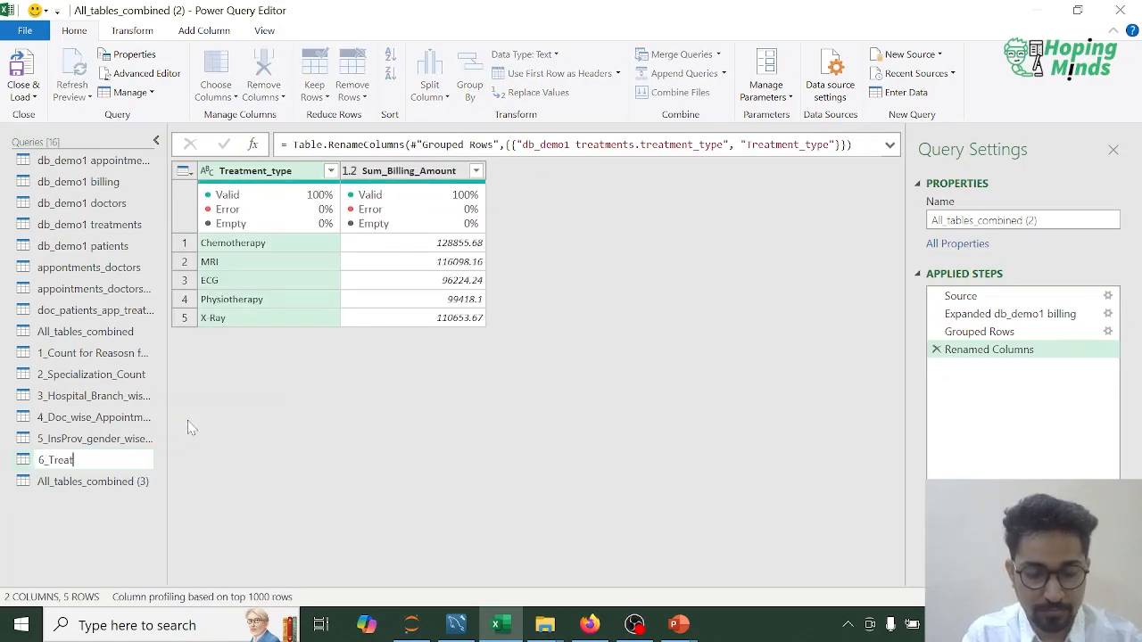
text(ment_)
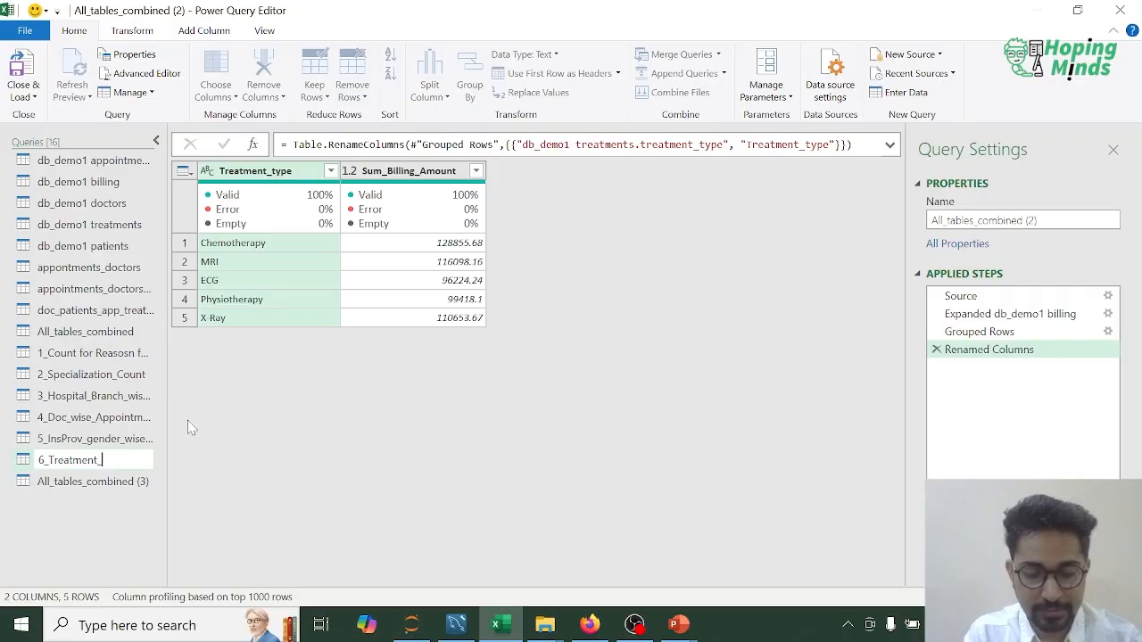
text(Type_wise_Billing)
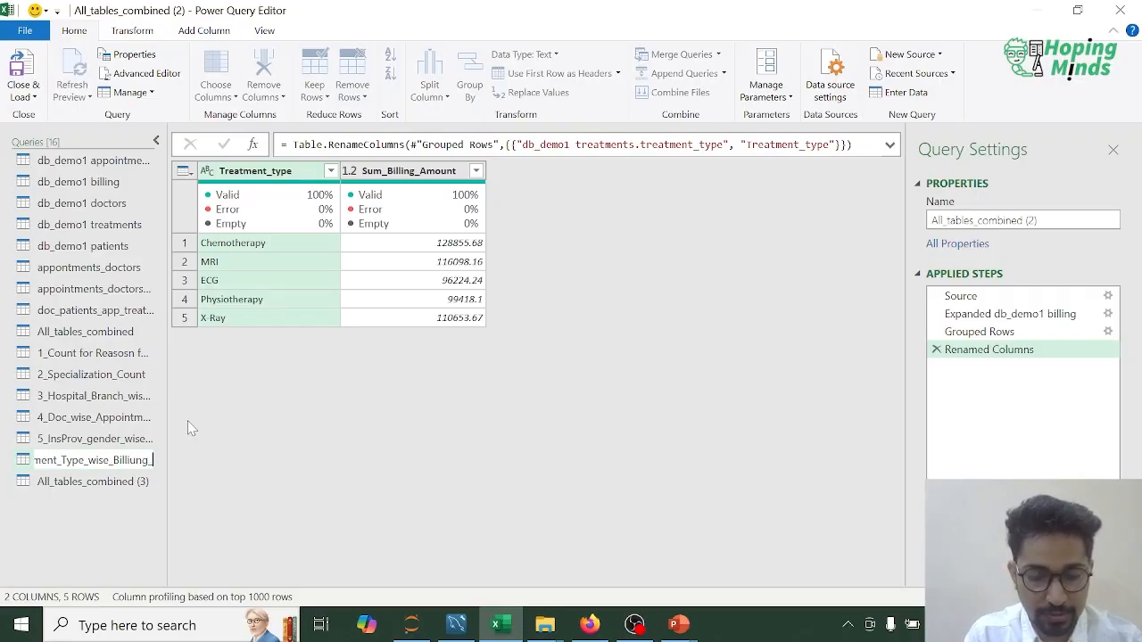
text(_)
text(Amount)
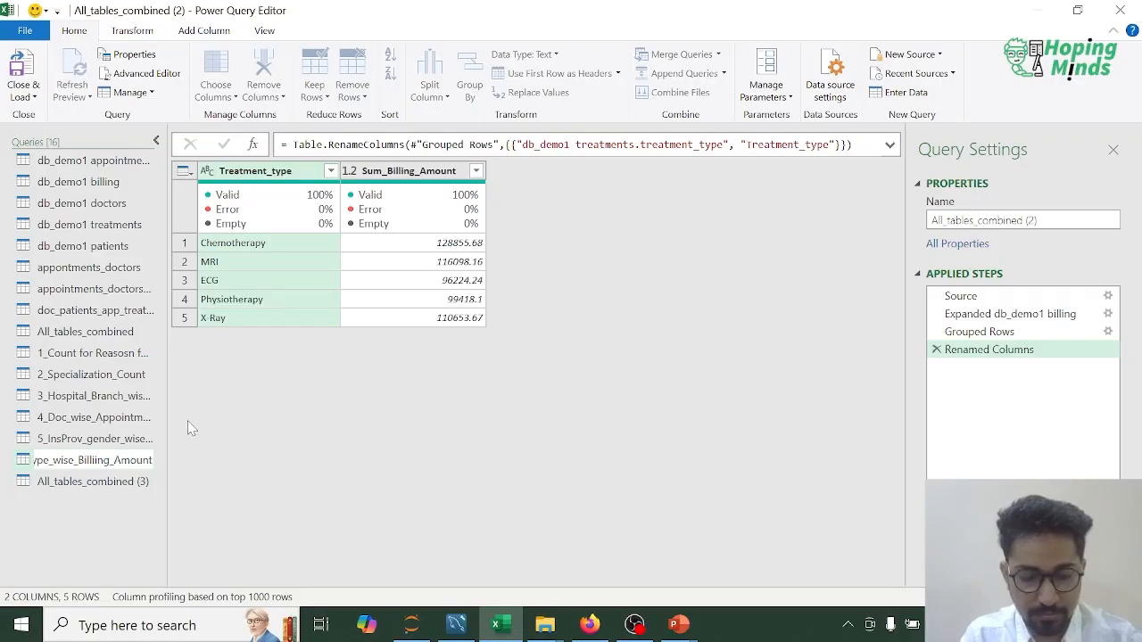
key(Return)
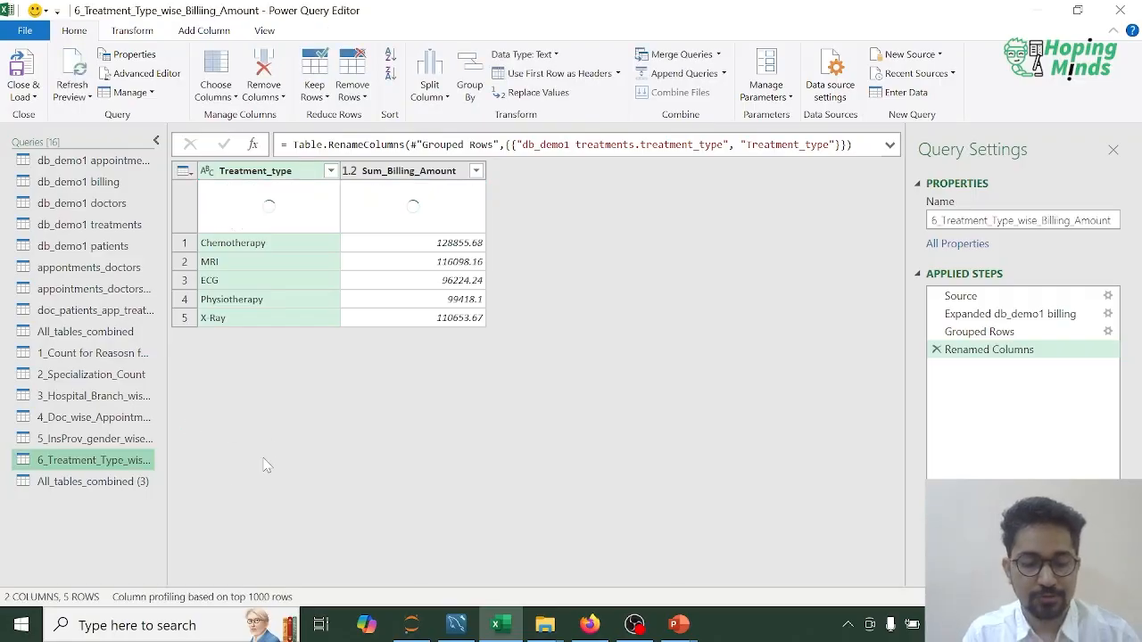
Step: Delete the stray query All_tables_combined (3)
click(139, 487)
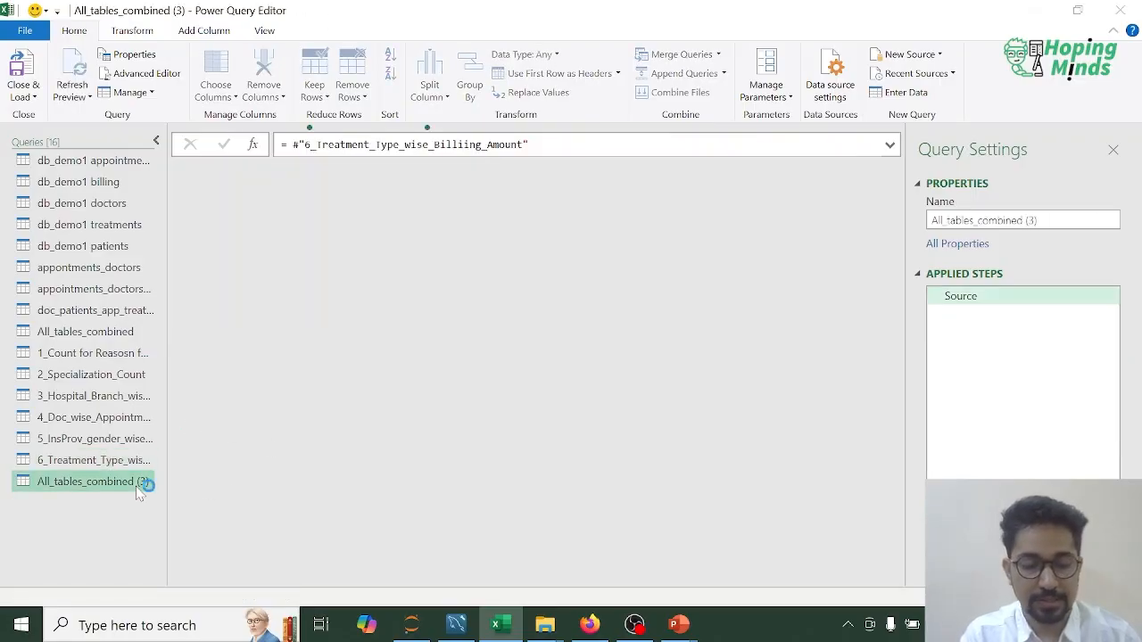
key(Delete)
click(652, 344)
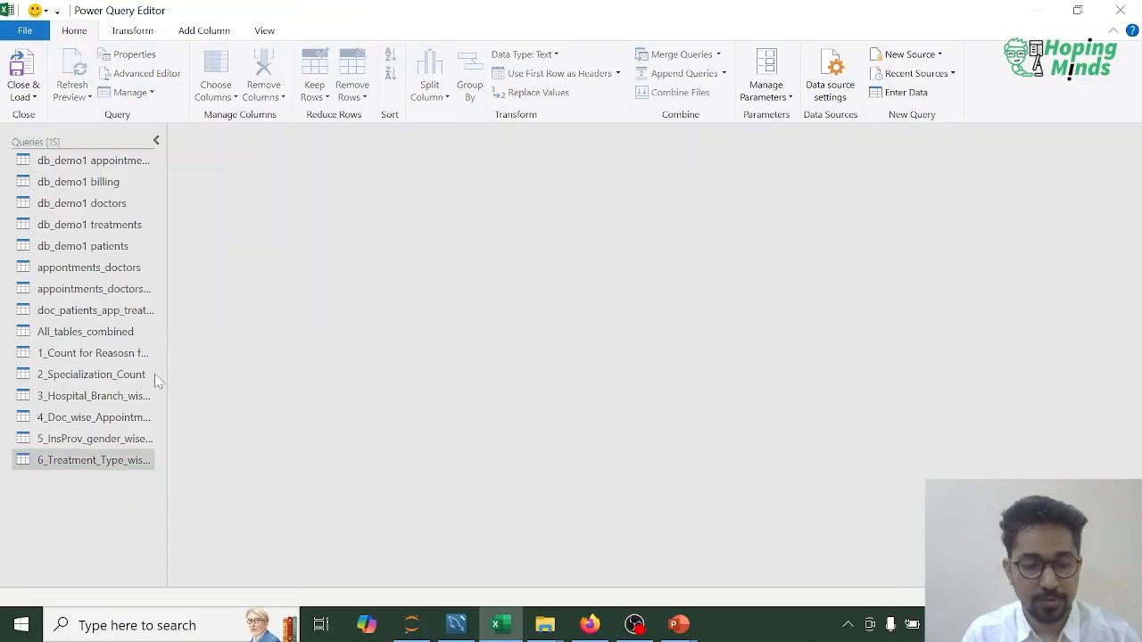
Step: Duplicate the All_tables_combined query again and select the new copy
click(103, 336)
right_click(103, 336)
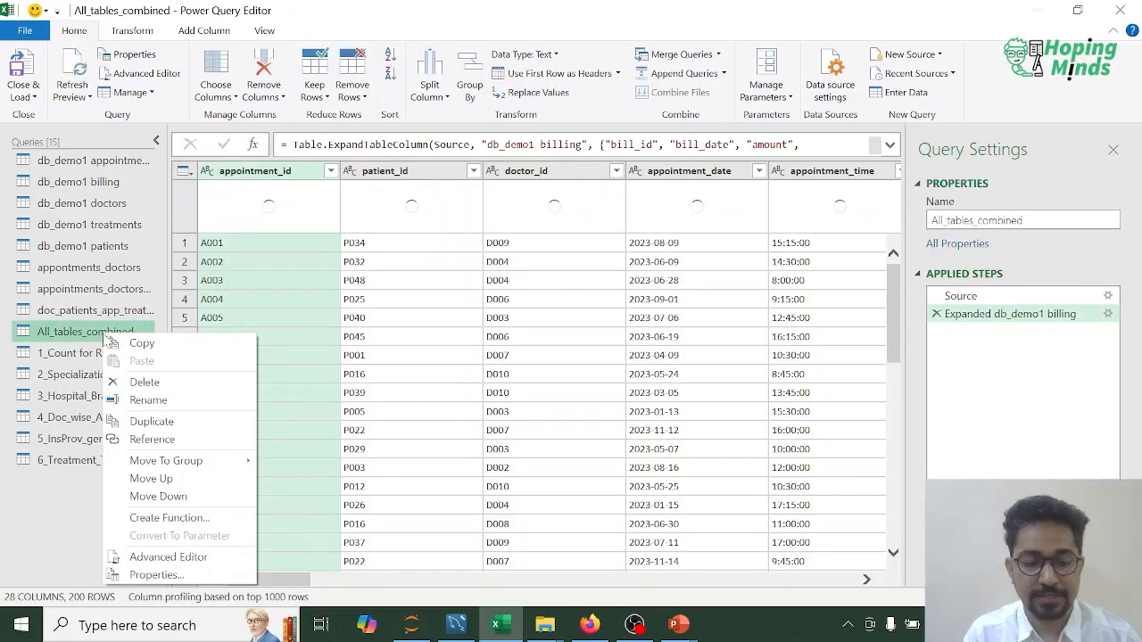
click(159, 423)
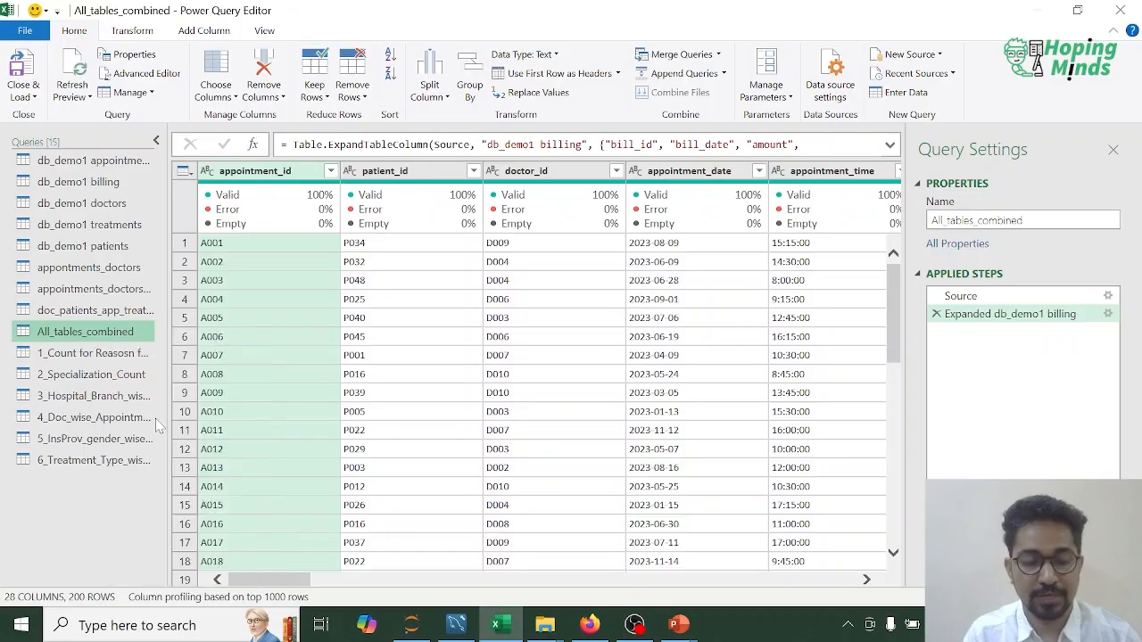
click(90, 486)
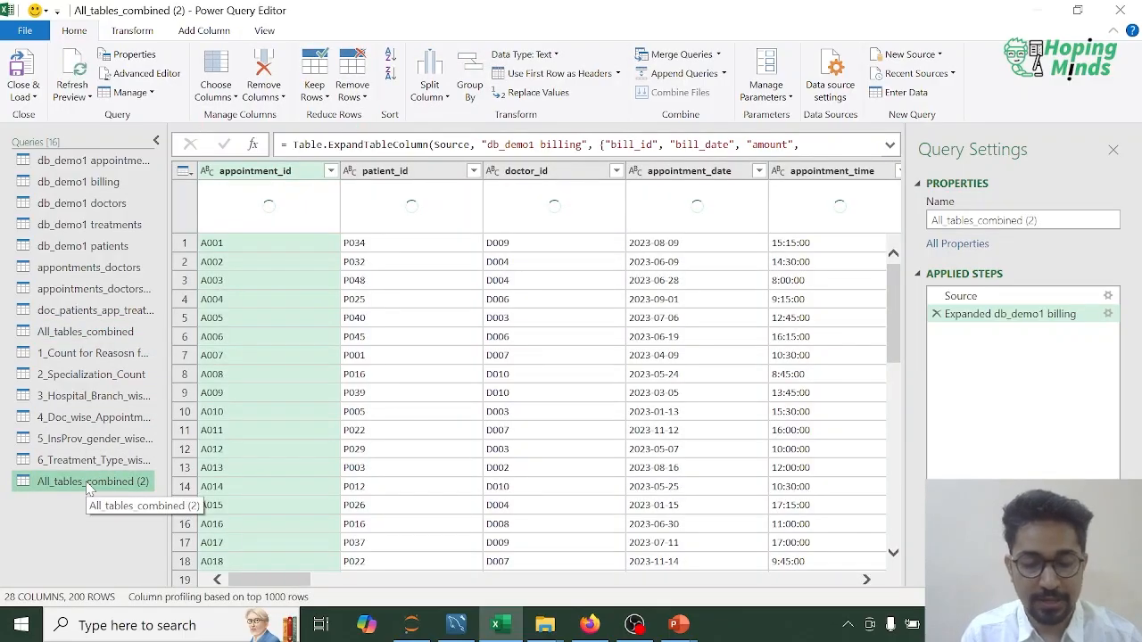
right_click(90, 489)
click(134, 422)
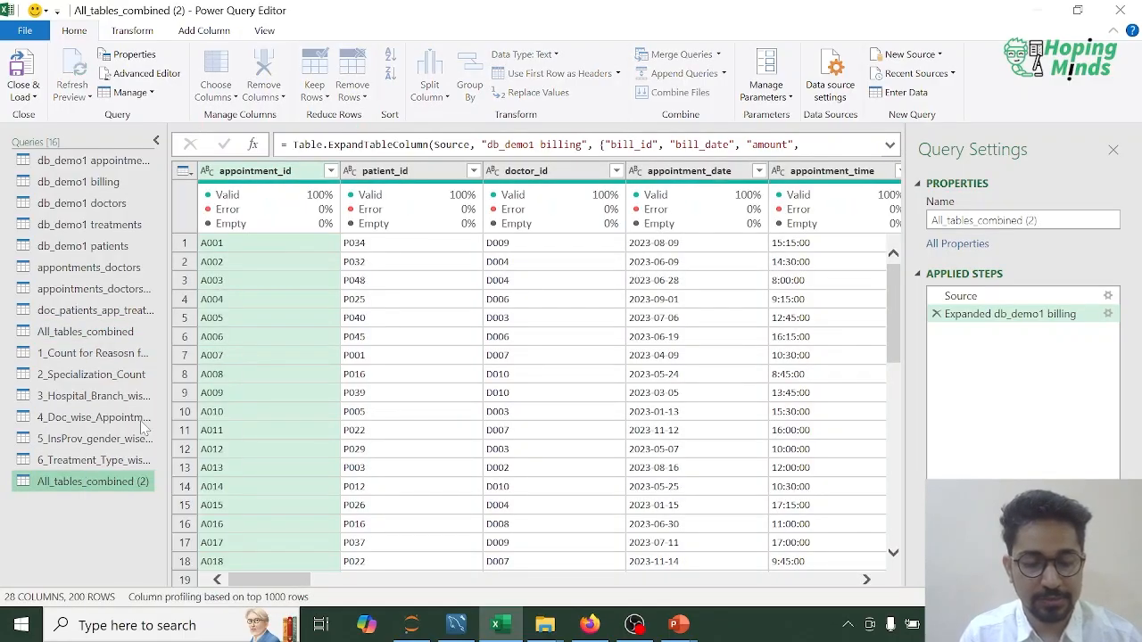
key(Return)
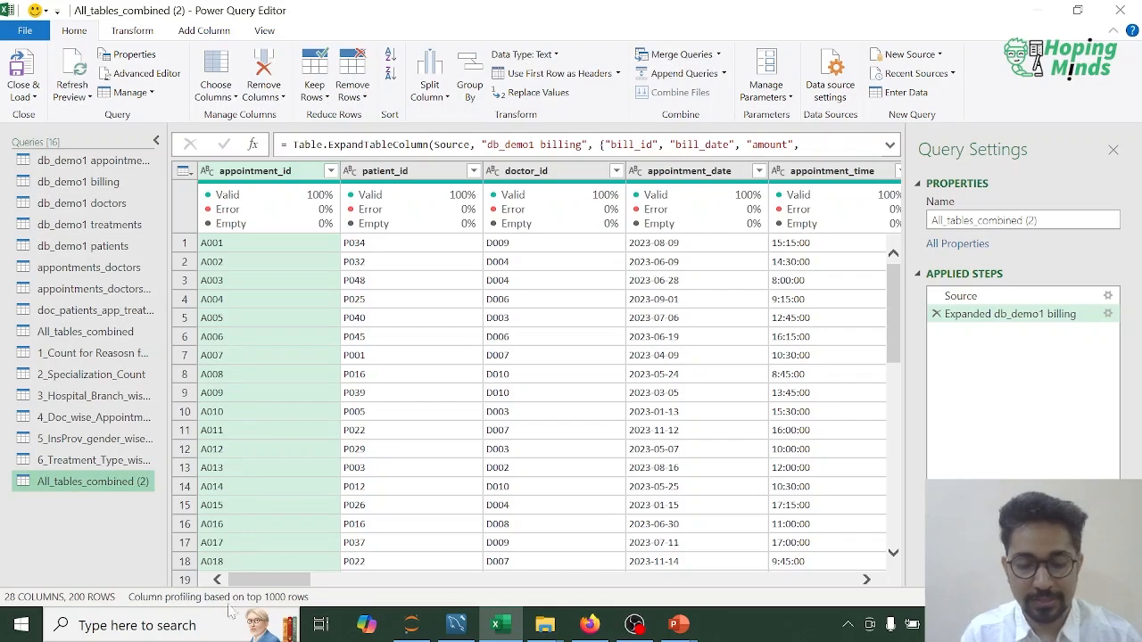
Step: Start an advanced Group By on the duplicated query's db_demo1 billing.payment_method column
drag(285, 584, 824, 587)
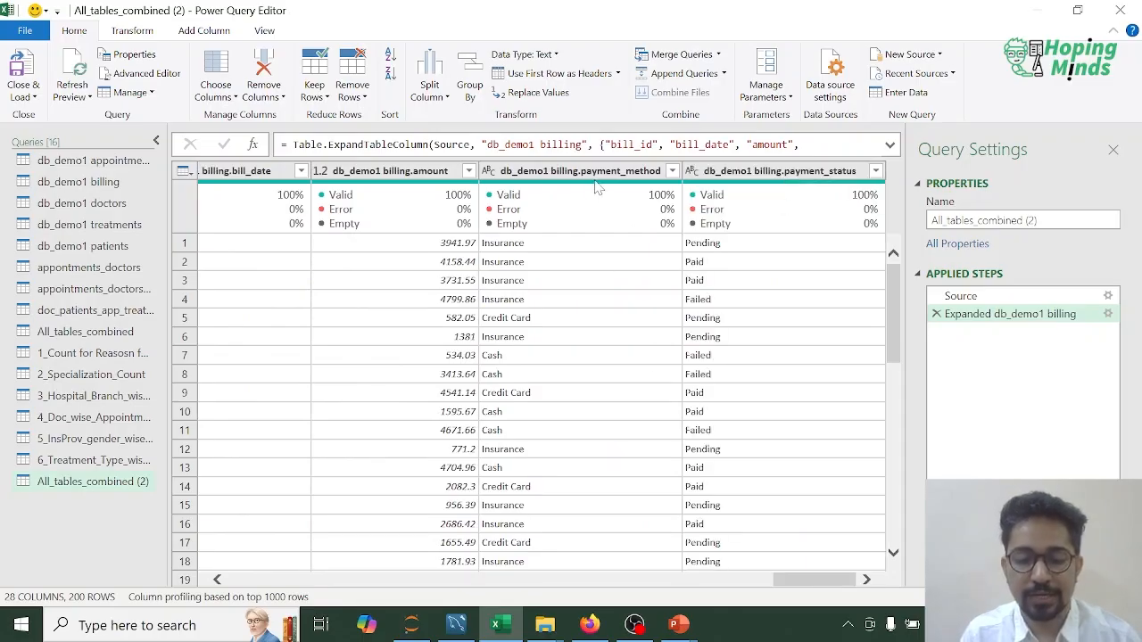
drag(810, 582, 810, 582)
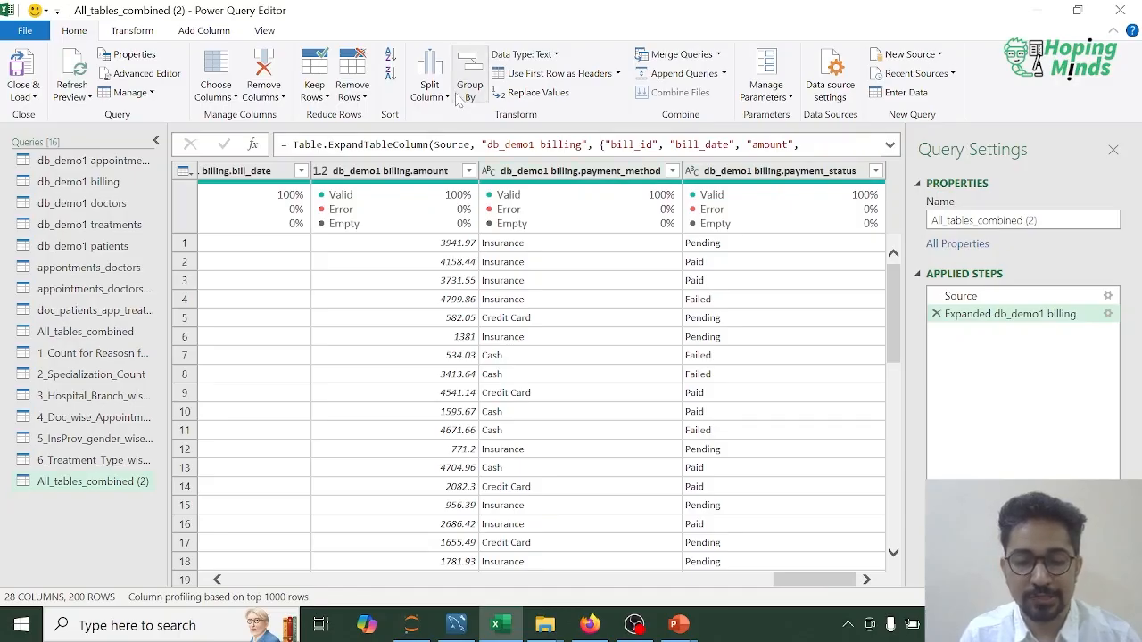
click(560, 171)
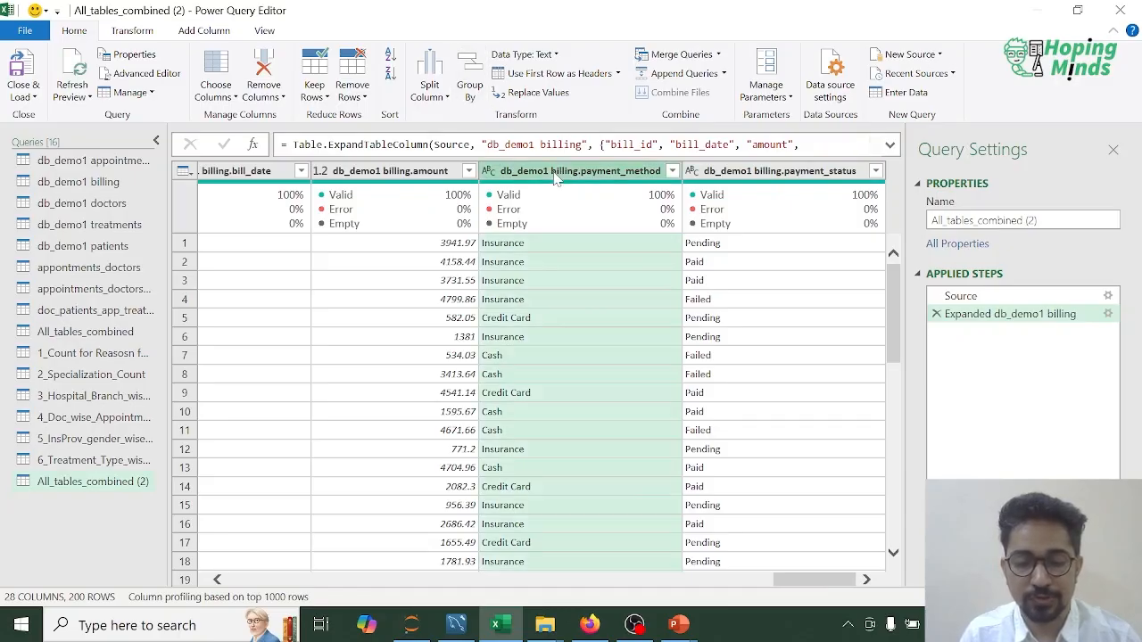
click(479, 93)
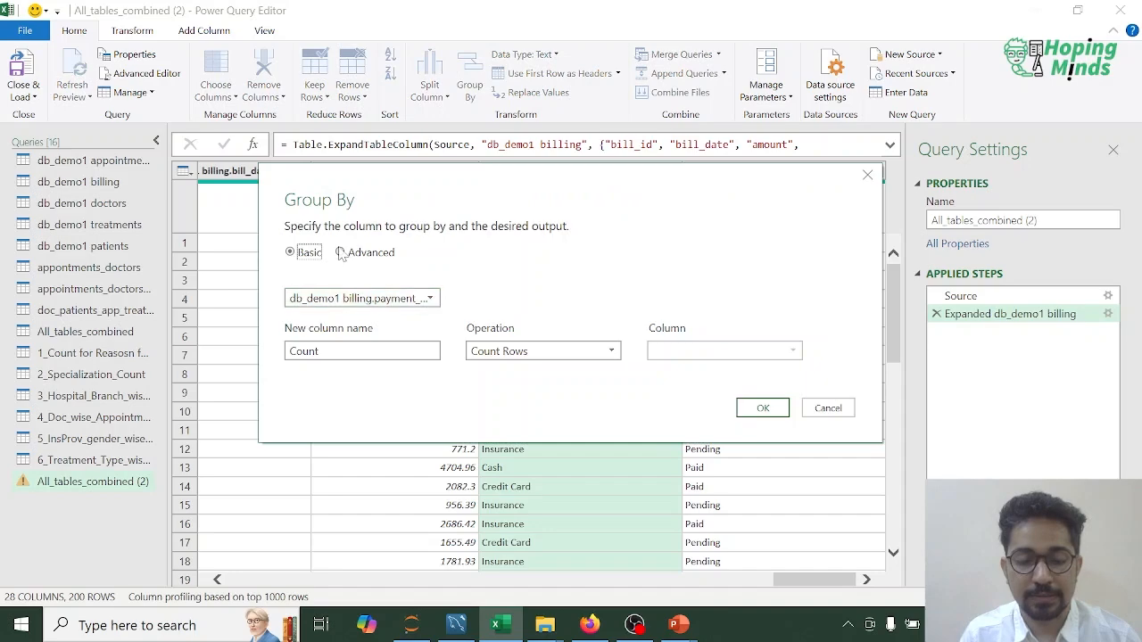
click(341, 253)
Step: Add db_demo1 billing.payment_status as the second grouping column and apply the grouping with a Count Rows column named Count
click(330, 327)
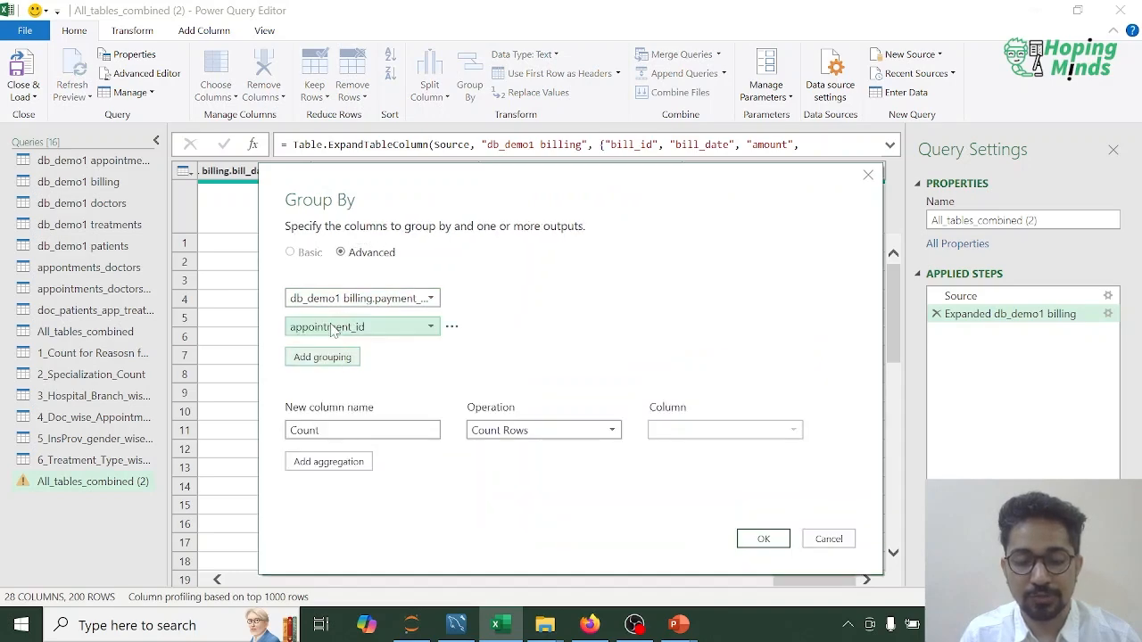
click(432, 326)
scroll(522, 440, down, 3)
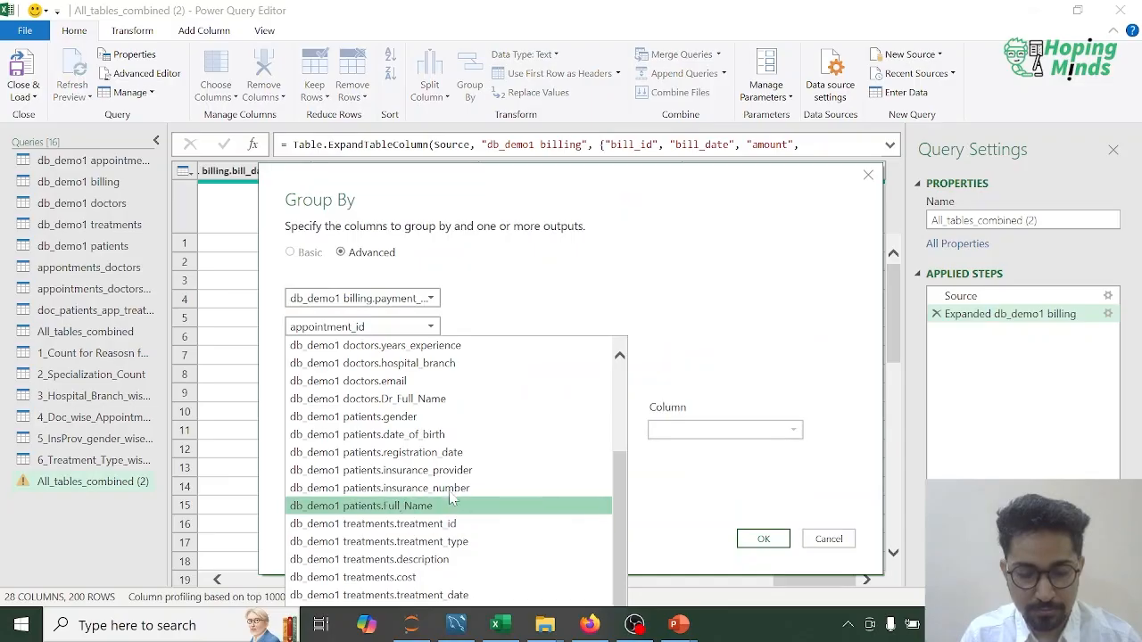
click(614, 239)
drag(582, 178, 581, 47)
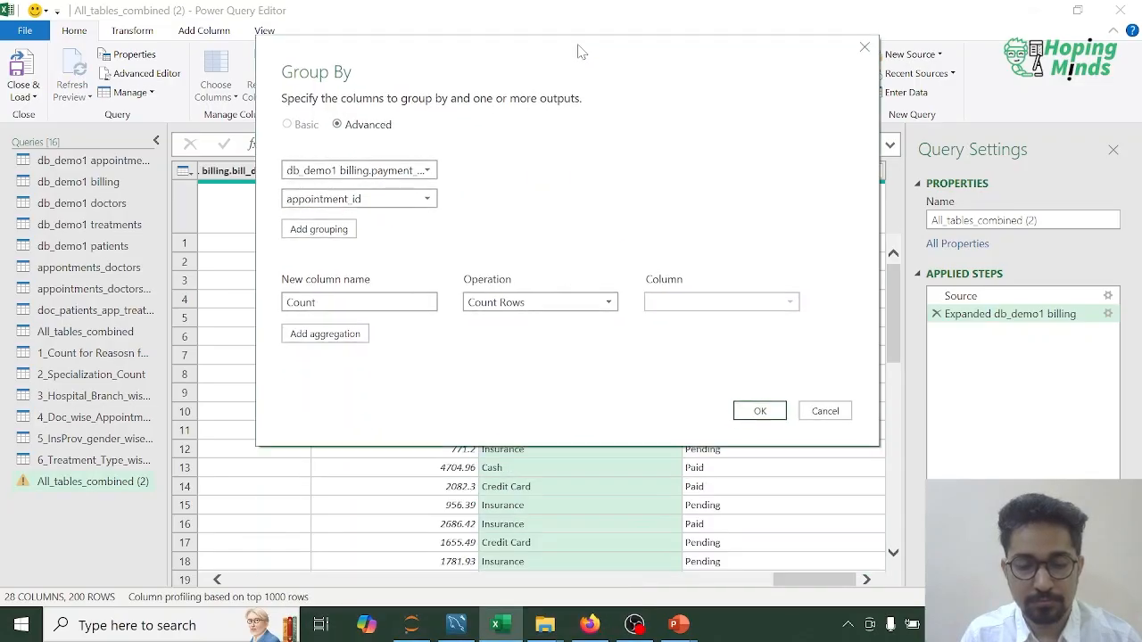
click(428, 199)
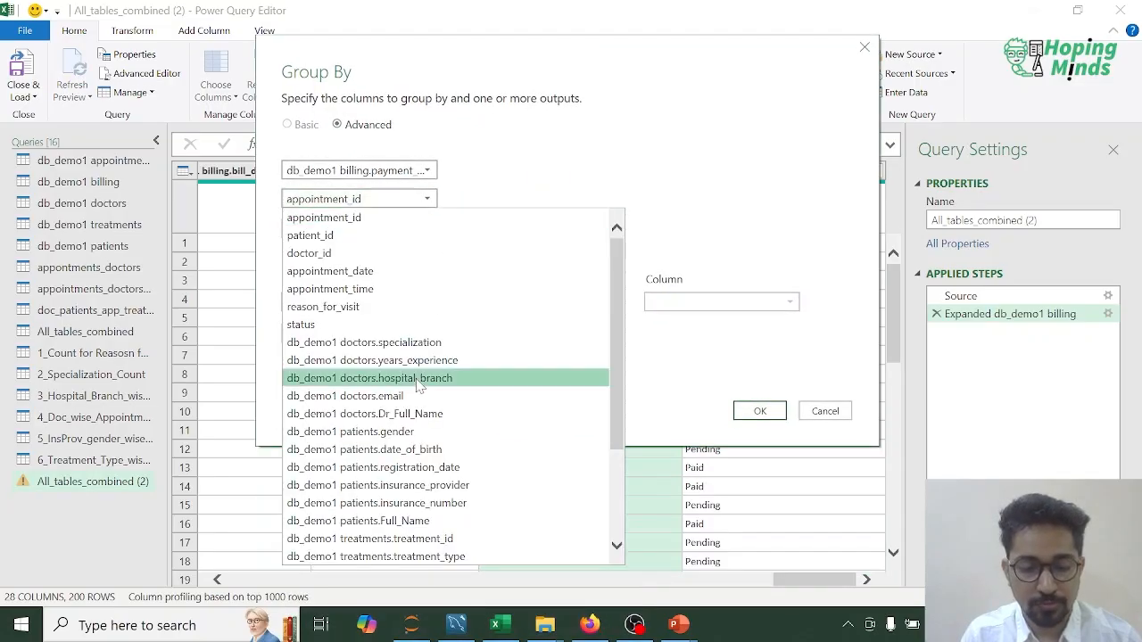
scroll(402, 375, down, 3)
click(406, 556)
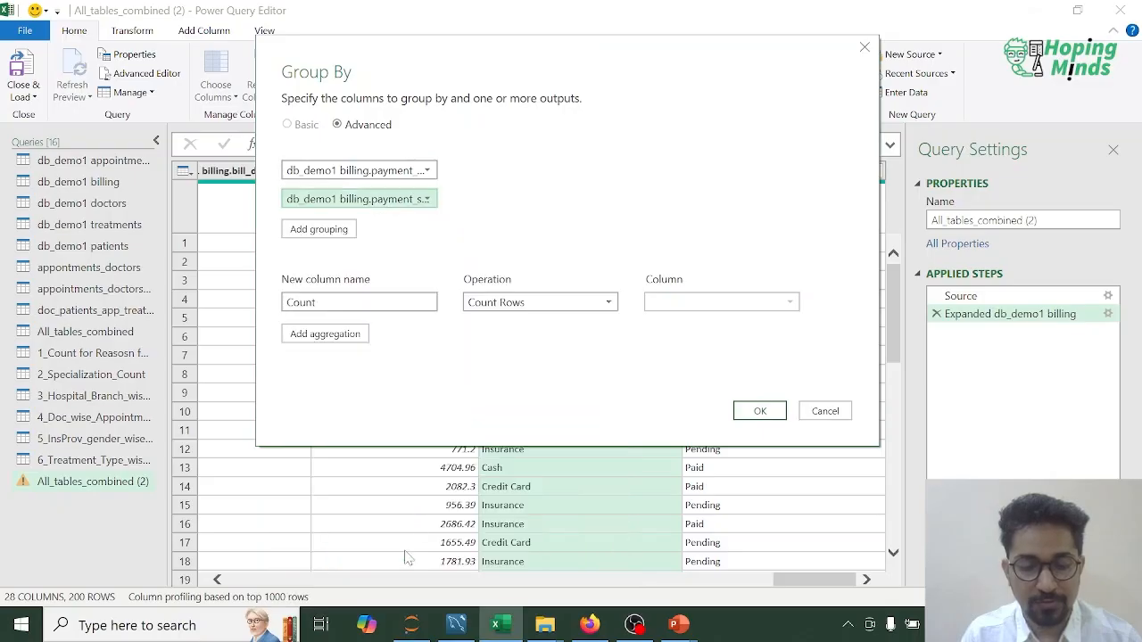
click(388, 303)
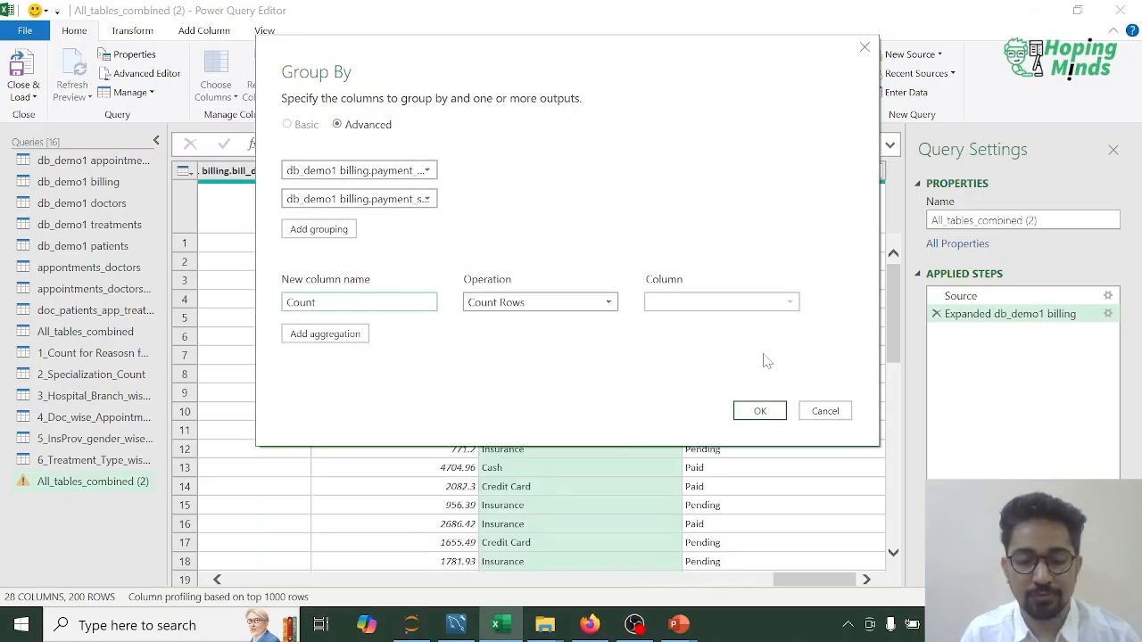
click(760, 413)
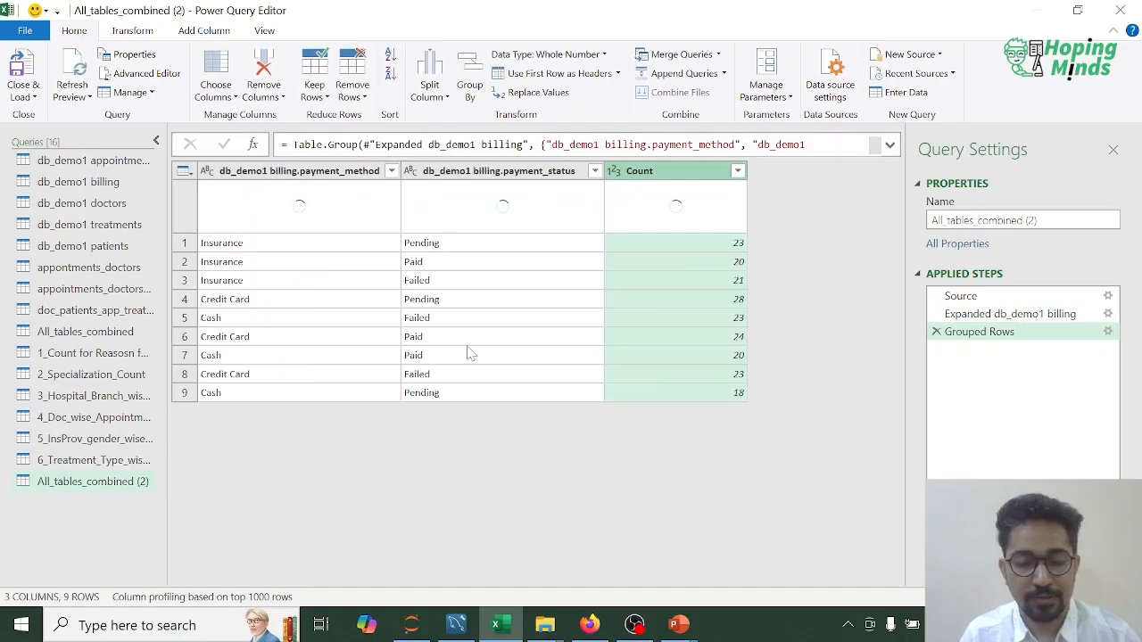
Step: Rename the db_demo1 billing.payment_method column to Payment_method
click(339, 174)
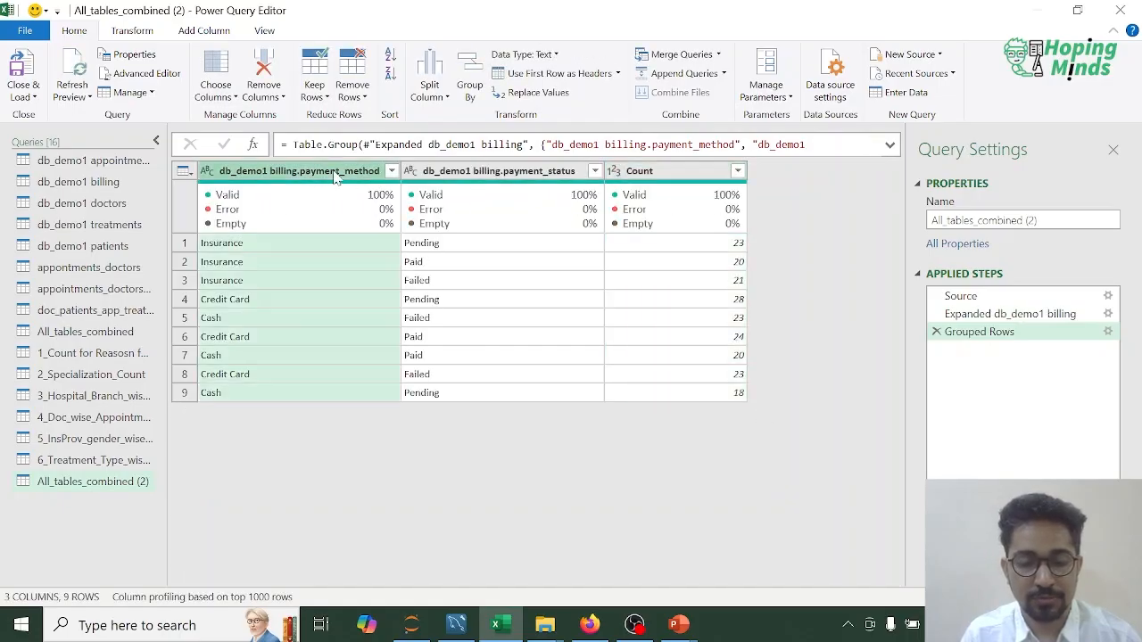
key(Delete)
key(Delete)
key(Delete)
key(Delete)
key(Delete)
key(Delete)
key(Delete)
key(Delete)
key(Delete)
key(Delete)
key(Delete)
key(Delete)
key(Delete)
key(Delete)
key(Delete)
key(Delete)
key(Delete)
key(Delete)
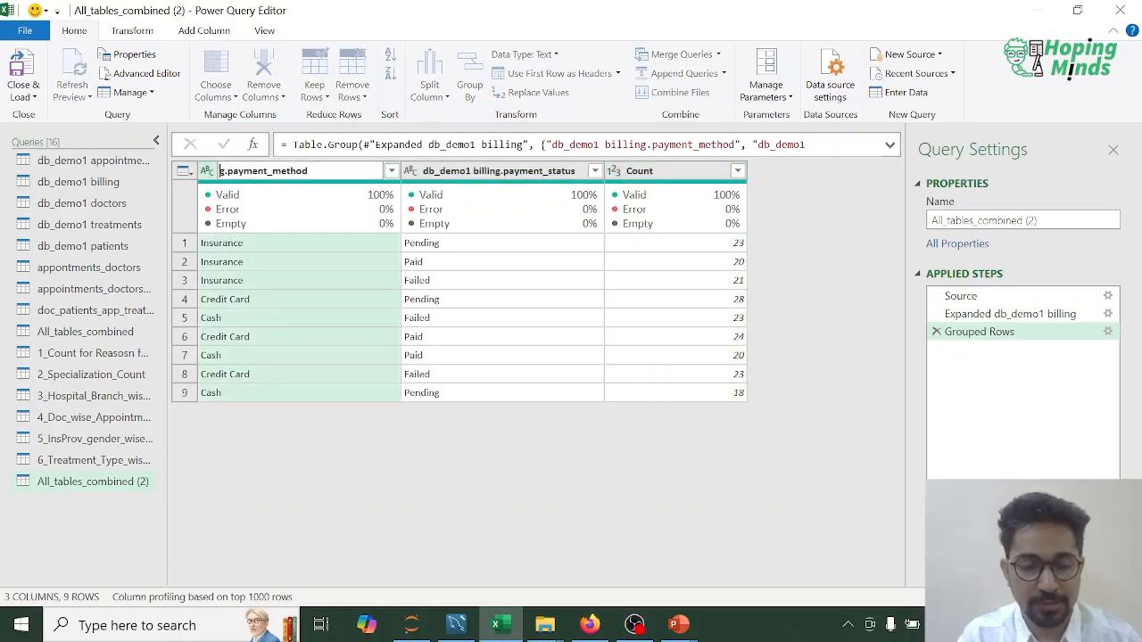
text(P)
key(Return)
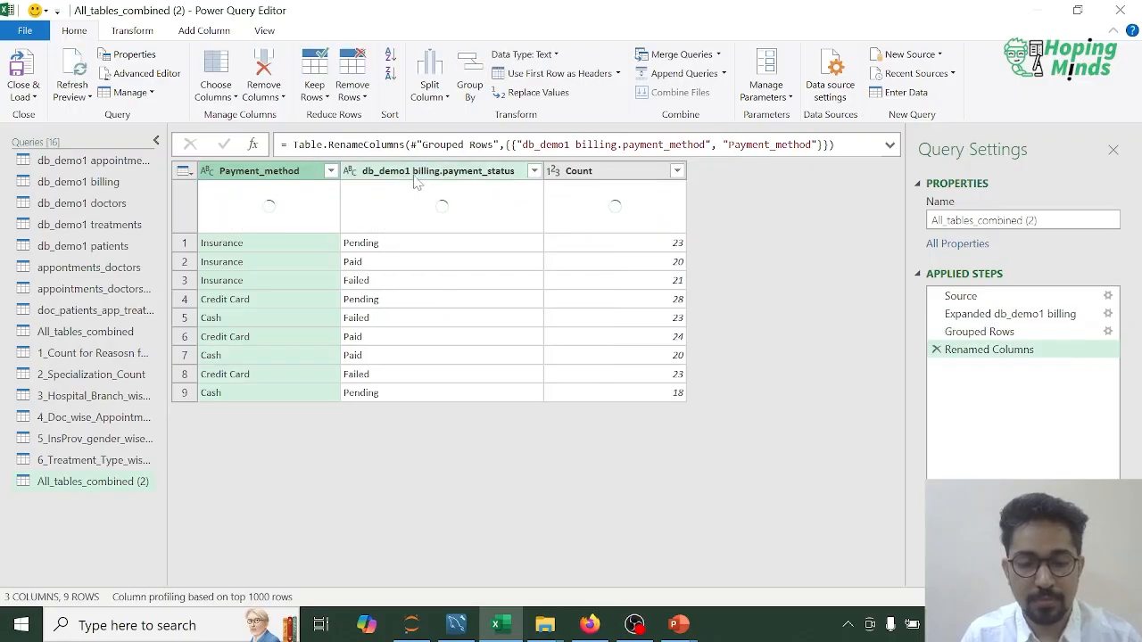
Step: Rename the db_demo1 billing.payment_status column to Payment_status and sort the rows by Payment_method in descending order
double_click(416, 172)
key(Home)
key(Delete)
key(Delete)
key(Delete)
key(Delete)
key(Delete)
key(Delete)
key(Delete)
key(Delete)
key(Delete)
key(Delete)
key(Delete)
key(Delete)
key(Delete)
key(Delete)
key(Delete)
key(Delete)
key(Delete)
key(Delete)
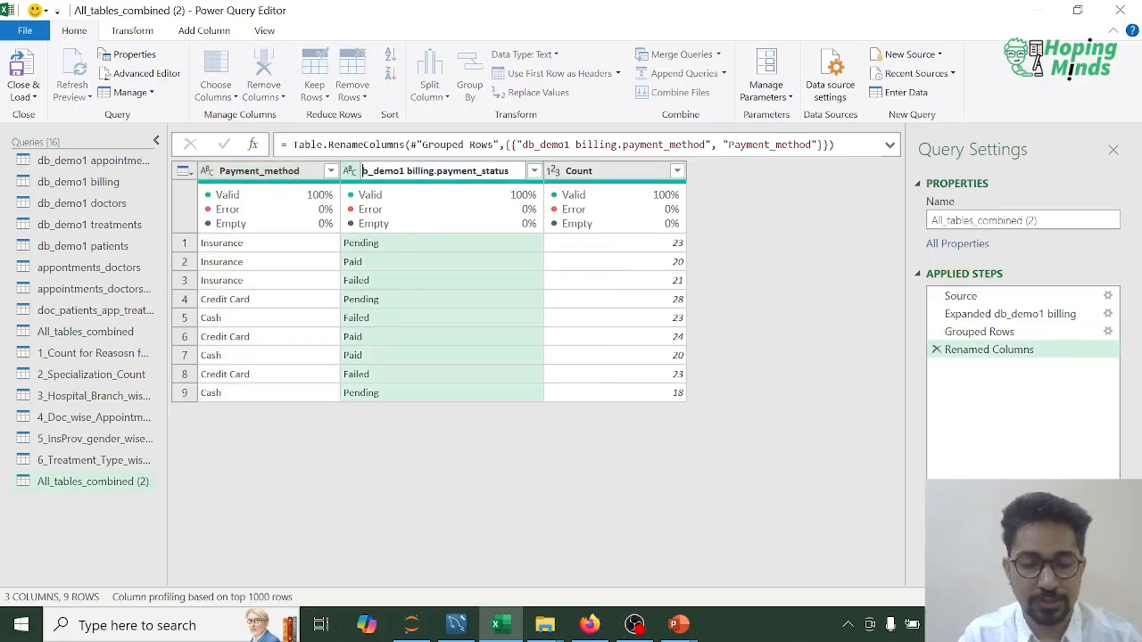
text(P)
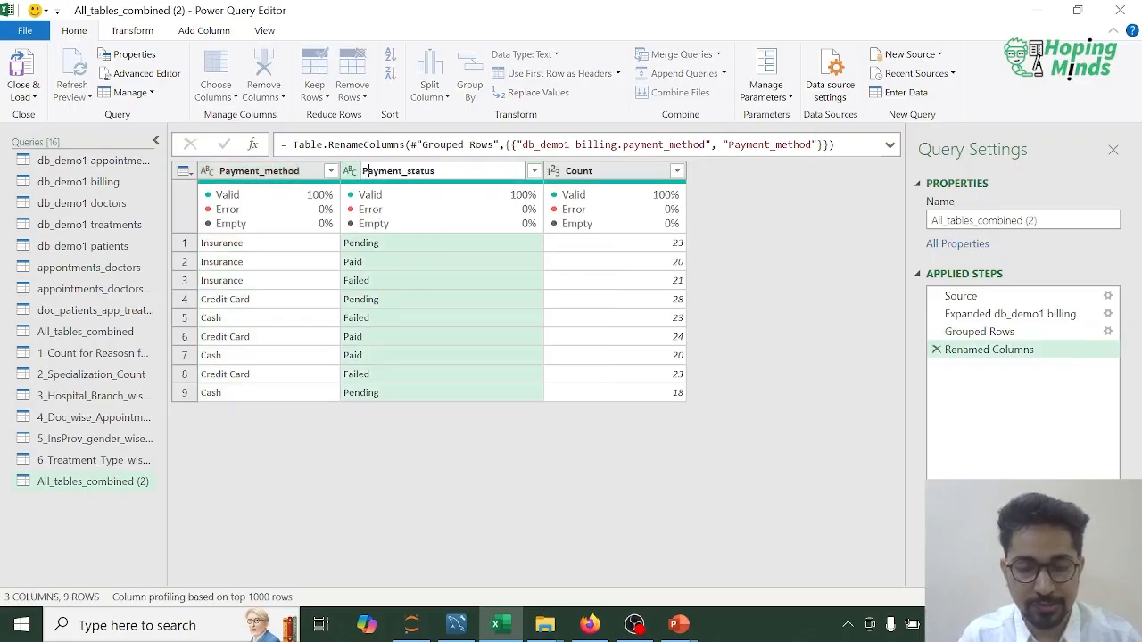
key(Return)
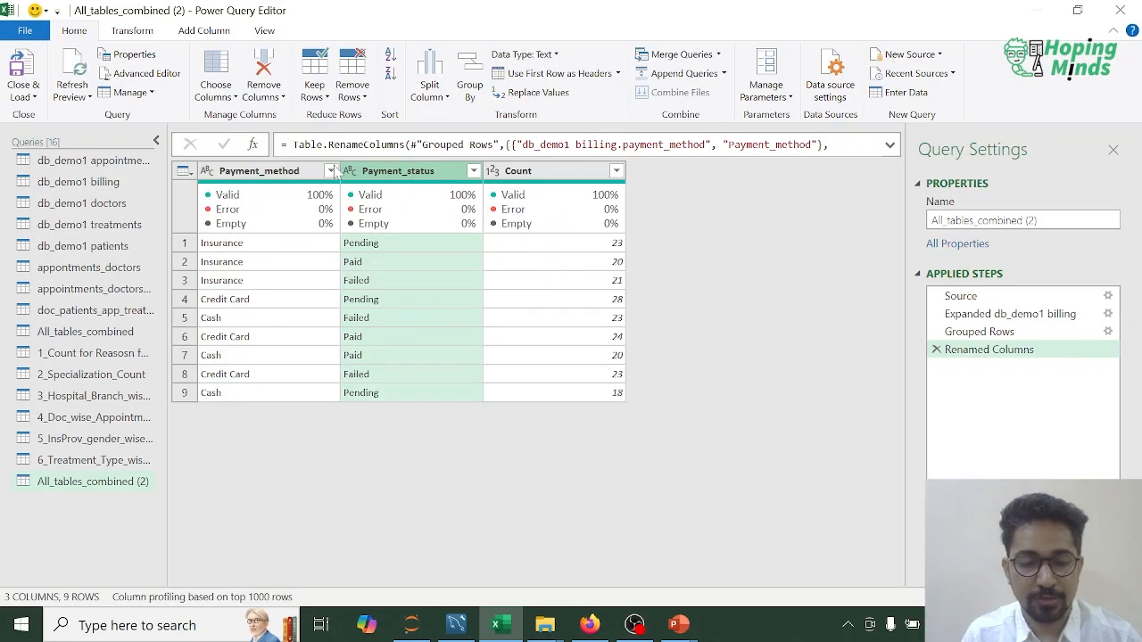
click(331, 170)
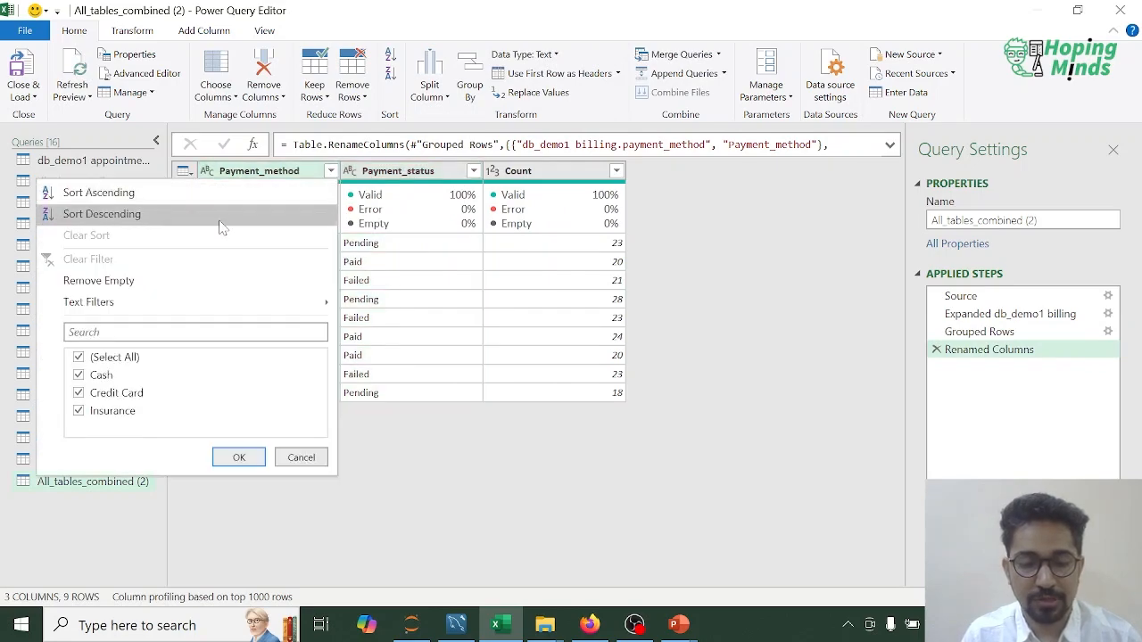
click(217, 215)
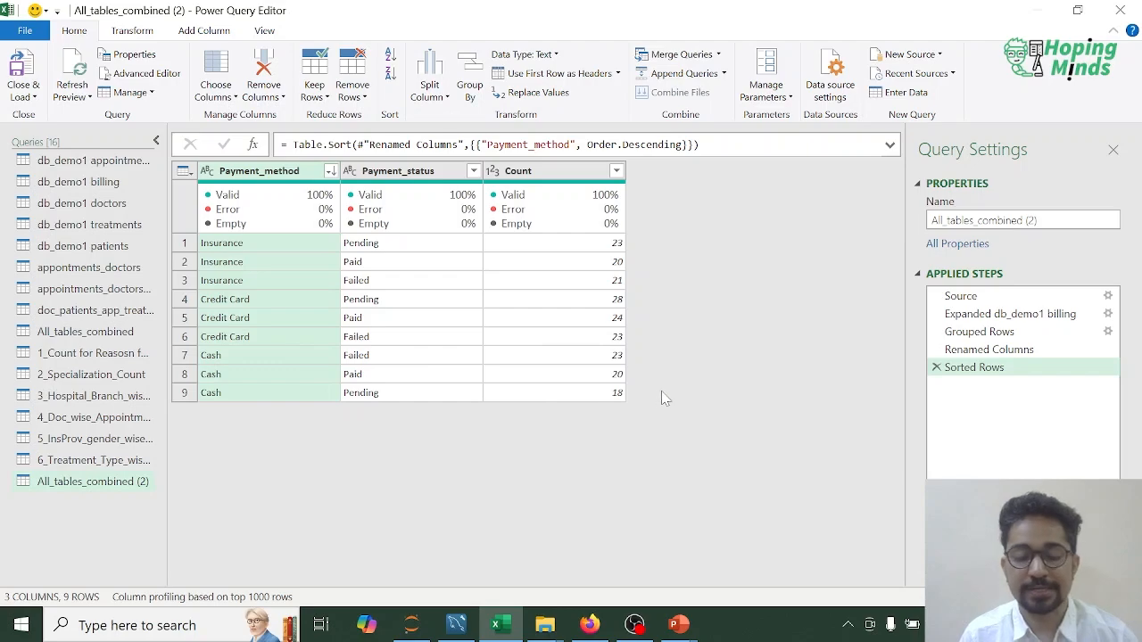
Step: Rename the duplicated All_tables_combined (2) query as 7_Payment_Method_Status_Count, then close the query editor and load the results into the workbook
right_click(131, 493)
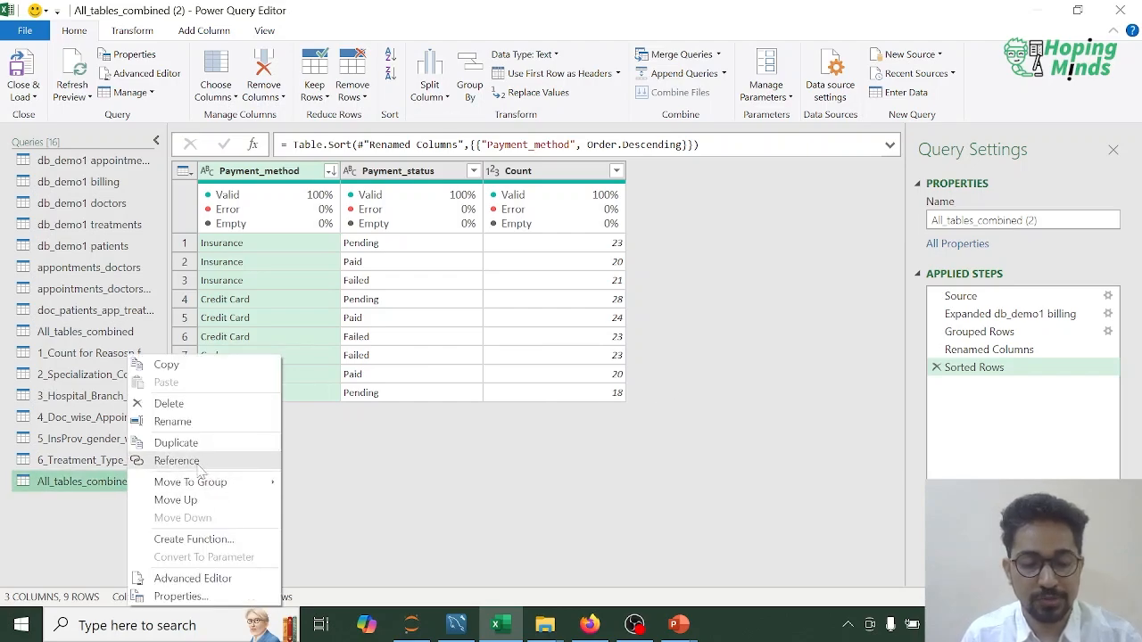
click(189, 421)
text(7_)
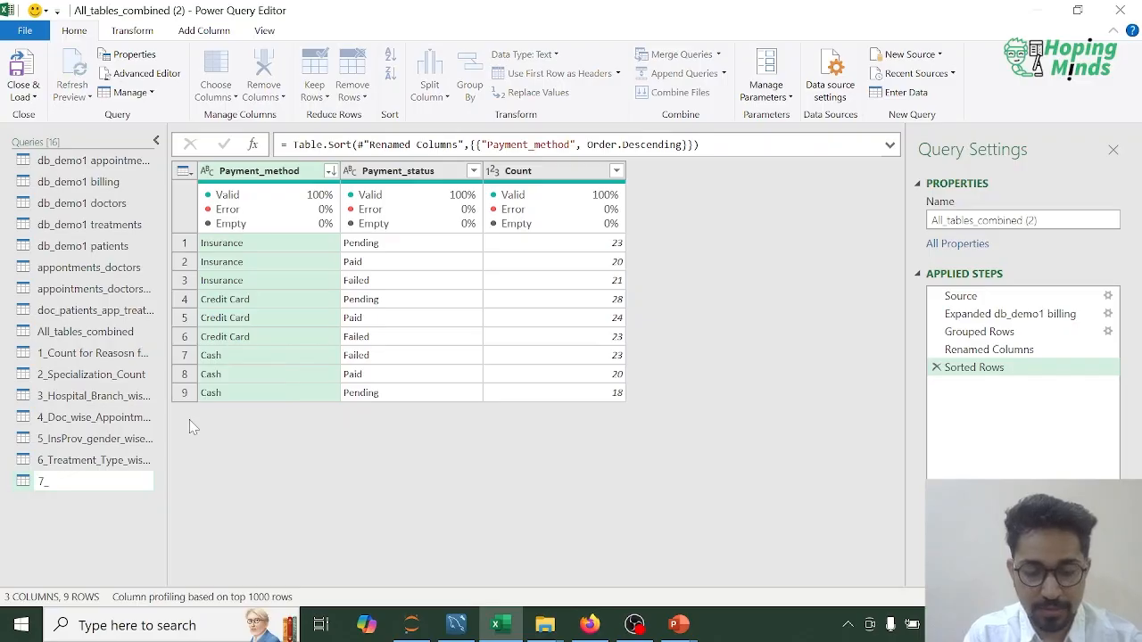
text(Payment)
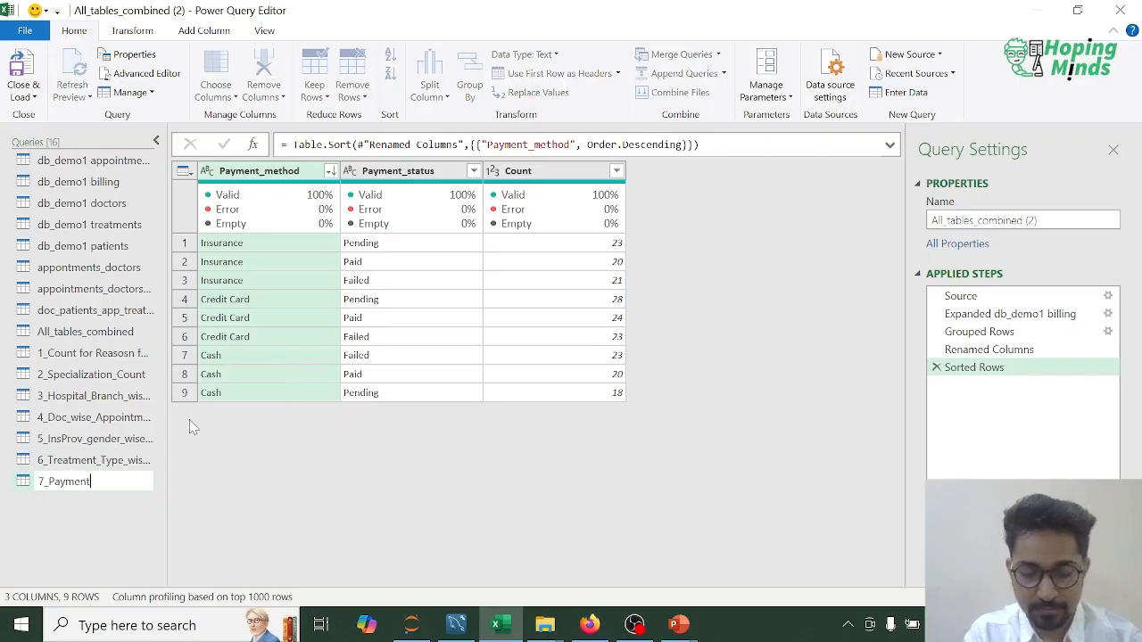
text(_Method_Stat)
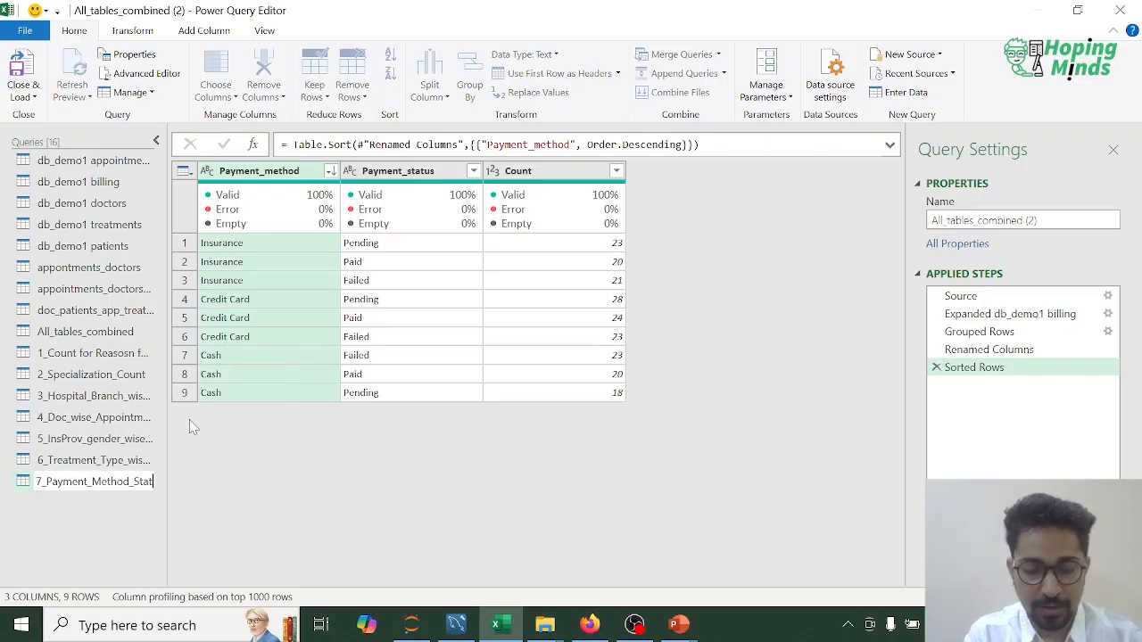
text(us_Count)
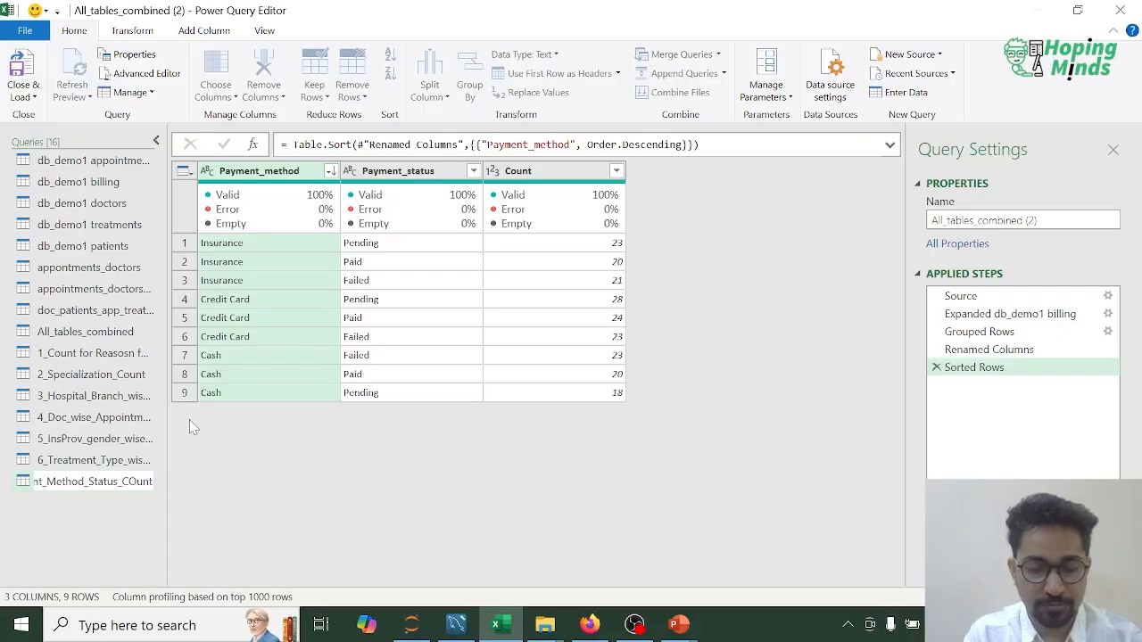
key(Return)
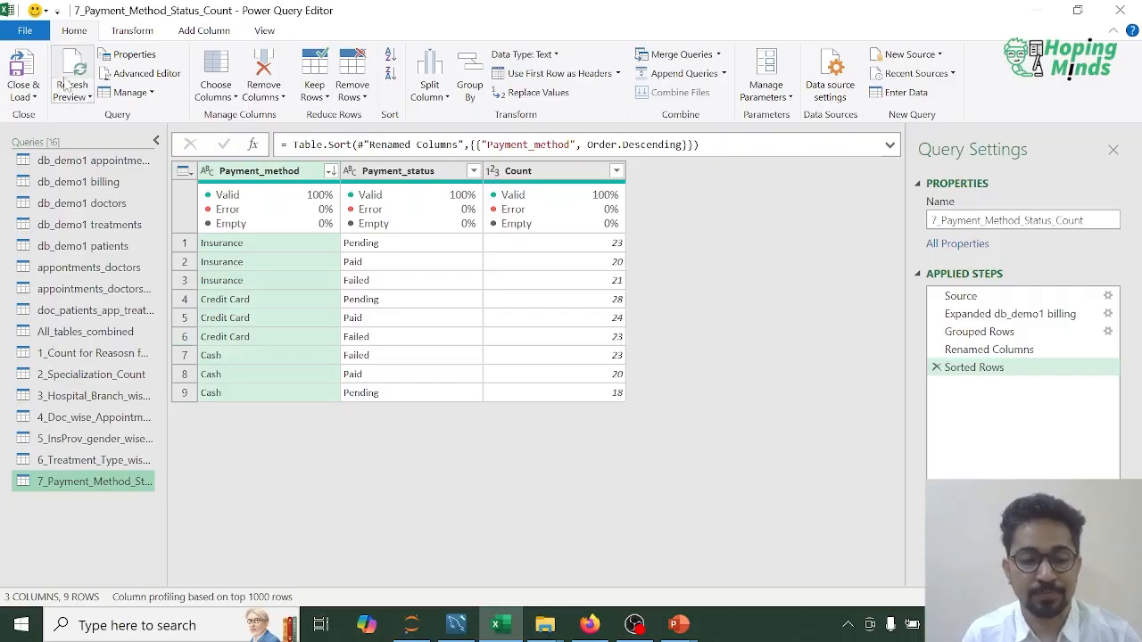
click(36, 96)
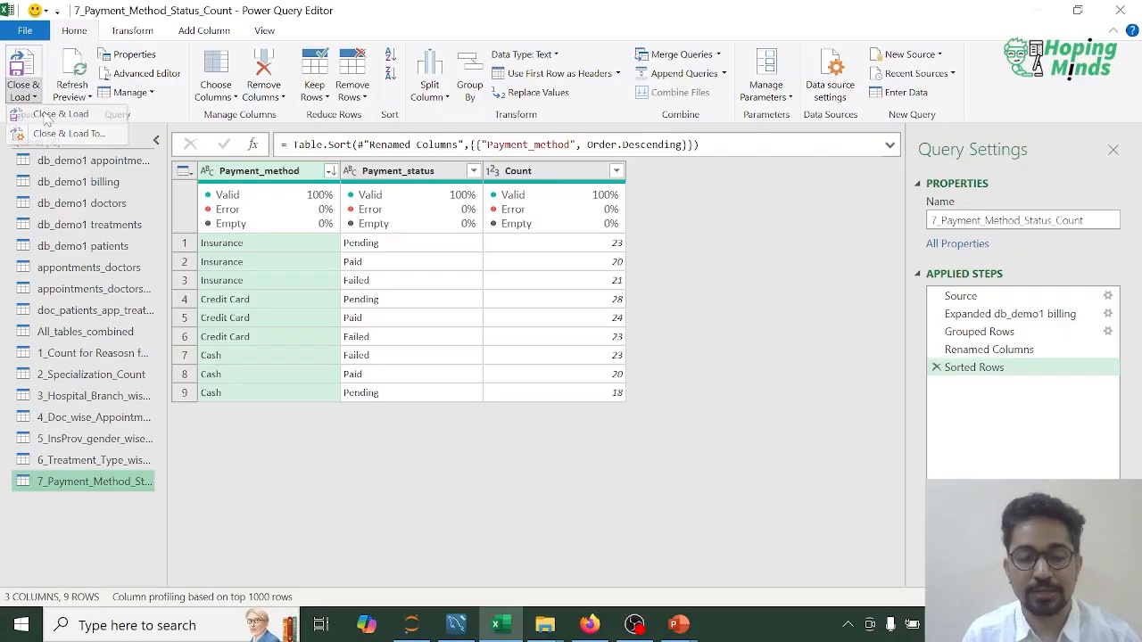
click(49, 115)
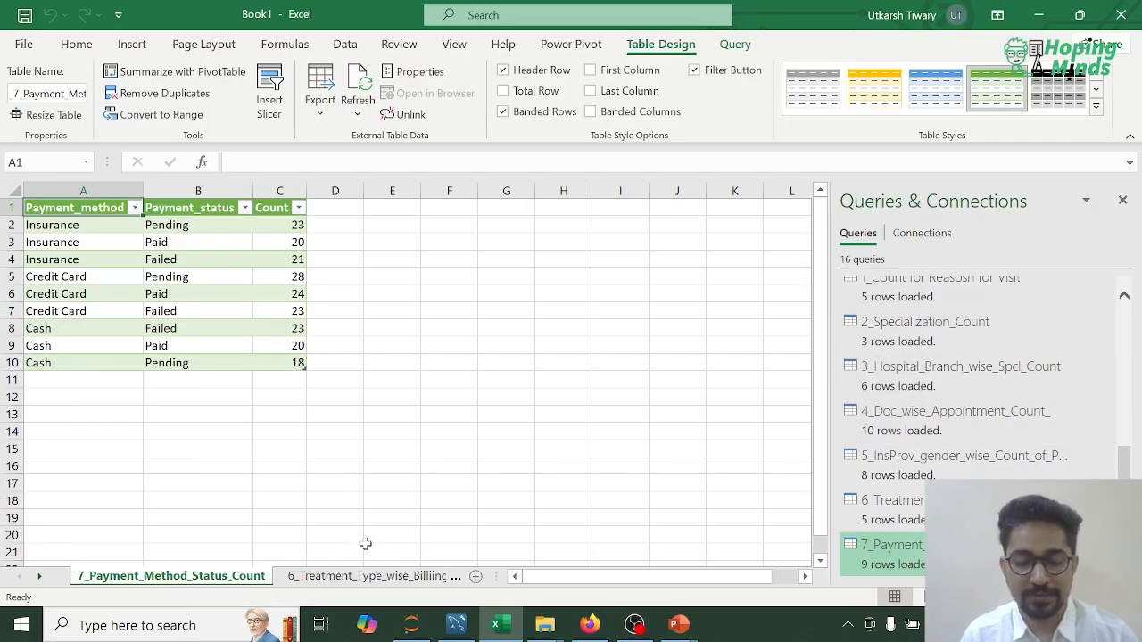
Step: Save the workbook as m5v4 in the M5 folder, using the Excel Workbook format
key(ctrl+s)
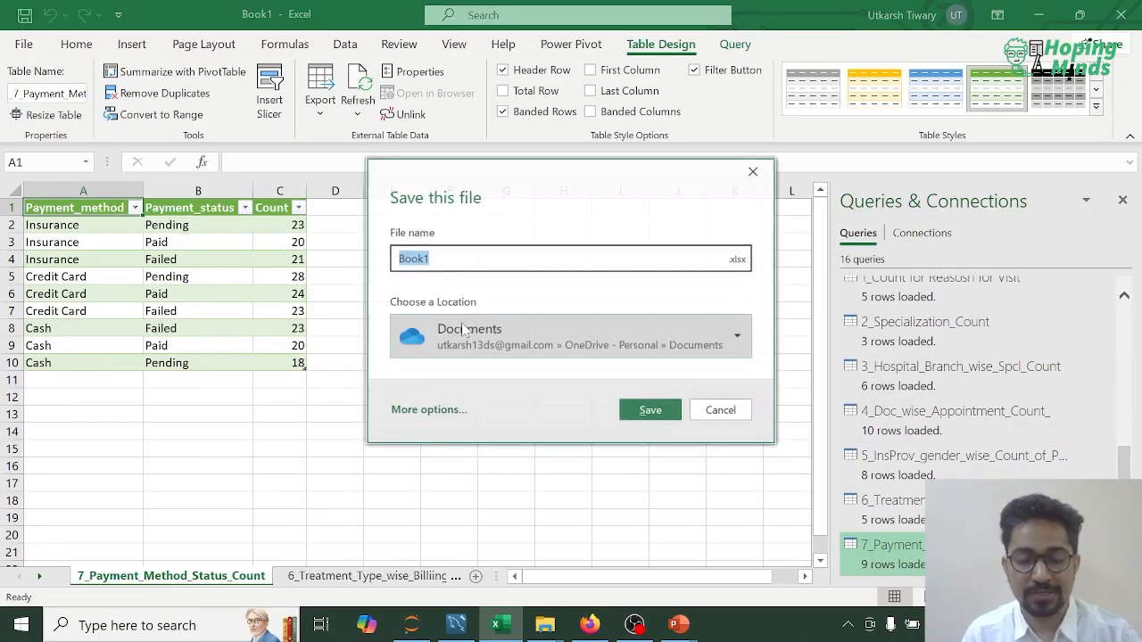
click(428, 411)
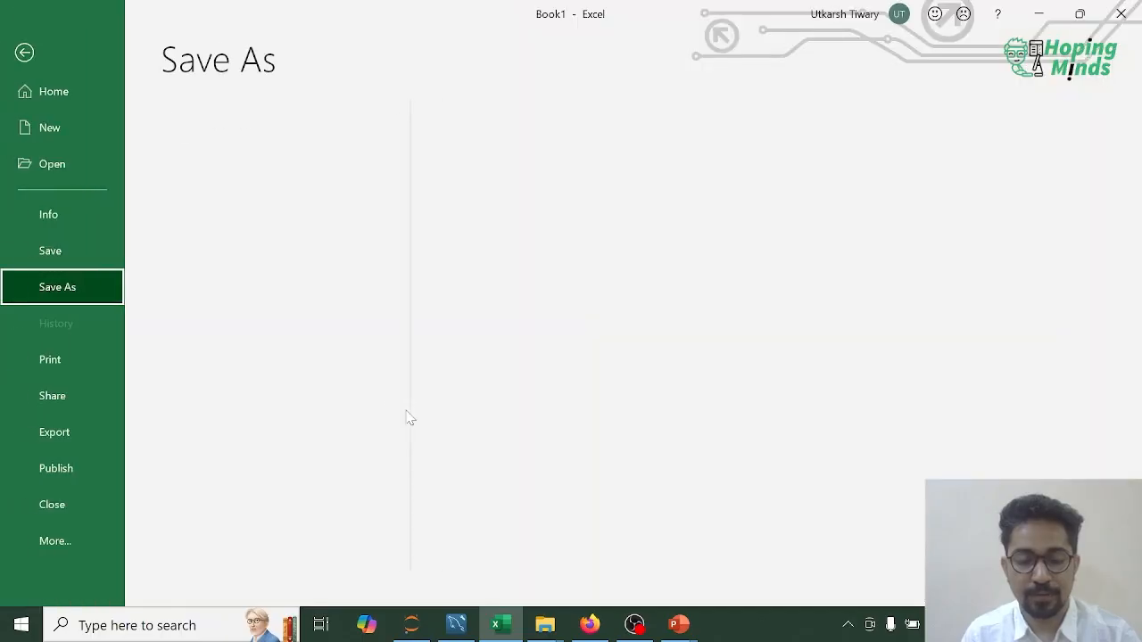
click(547, 366)
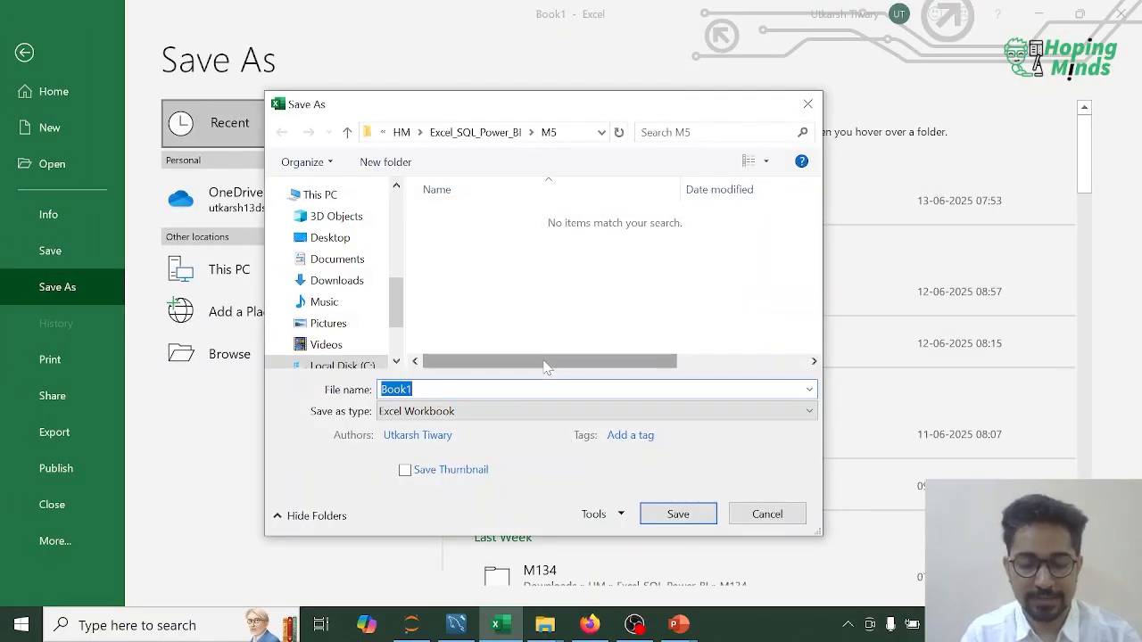
text(m5v4)
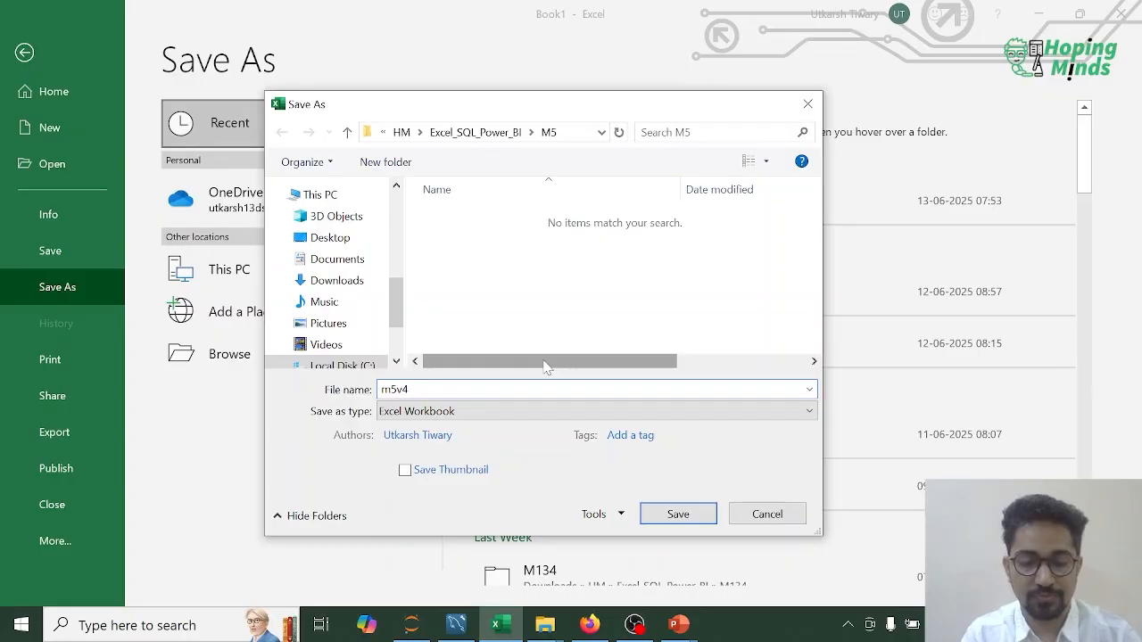
key(Return)
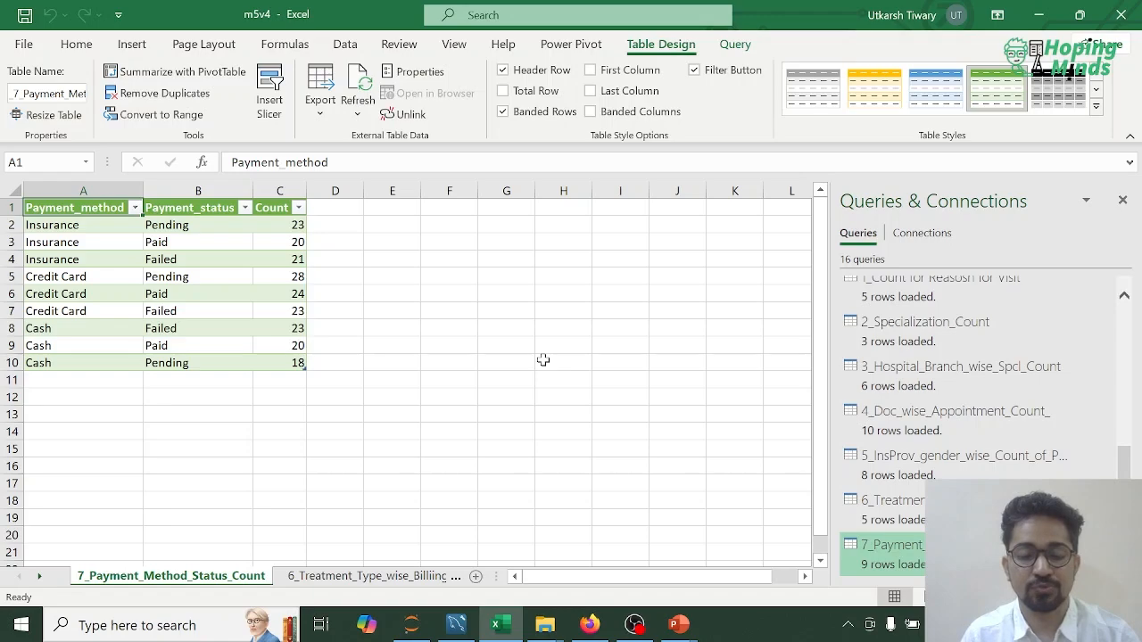
key(alt+Tab)
key(alt+Tab)
key(alt+Tab)
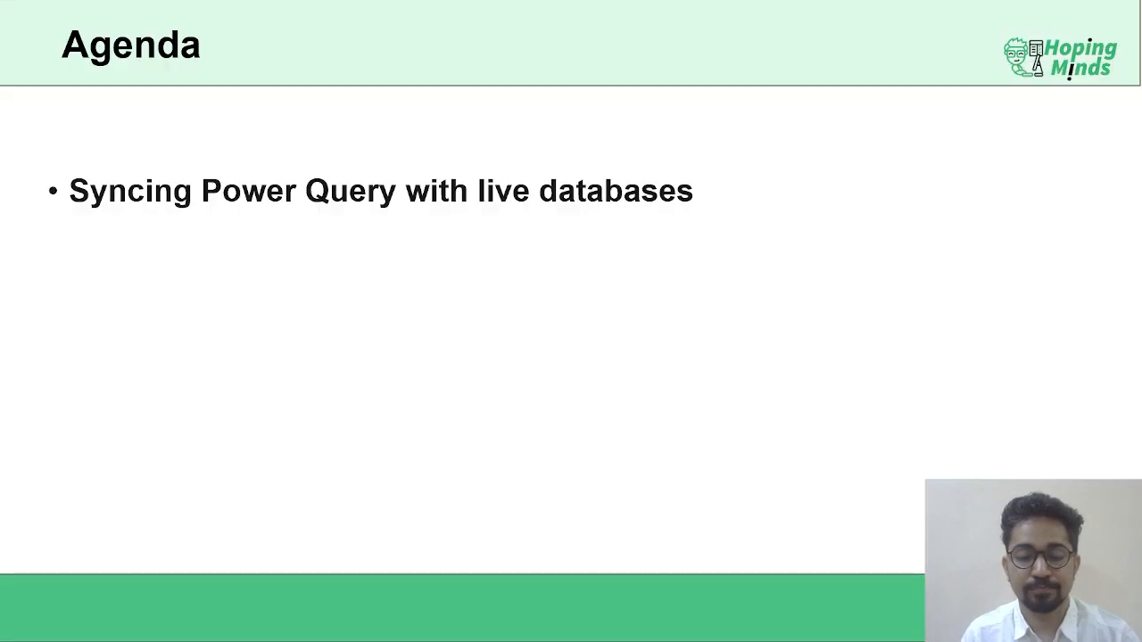
key(Right)
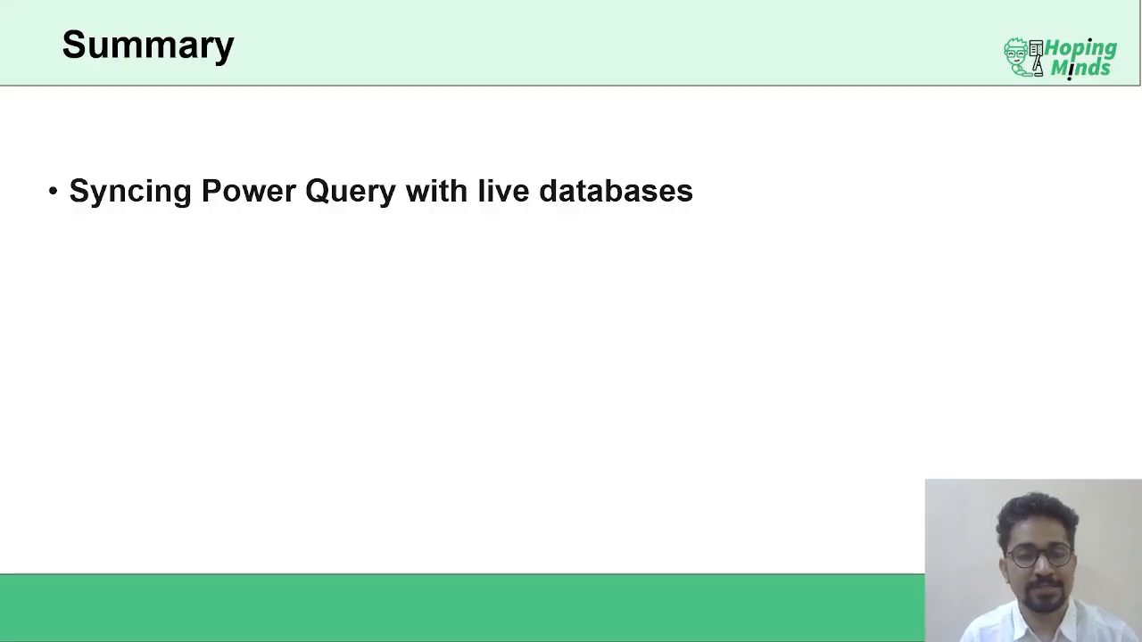